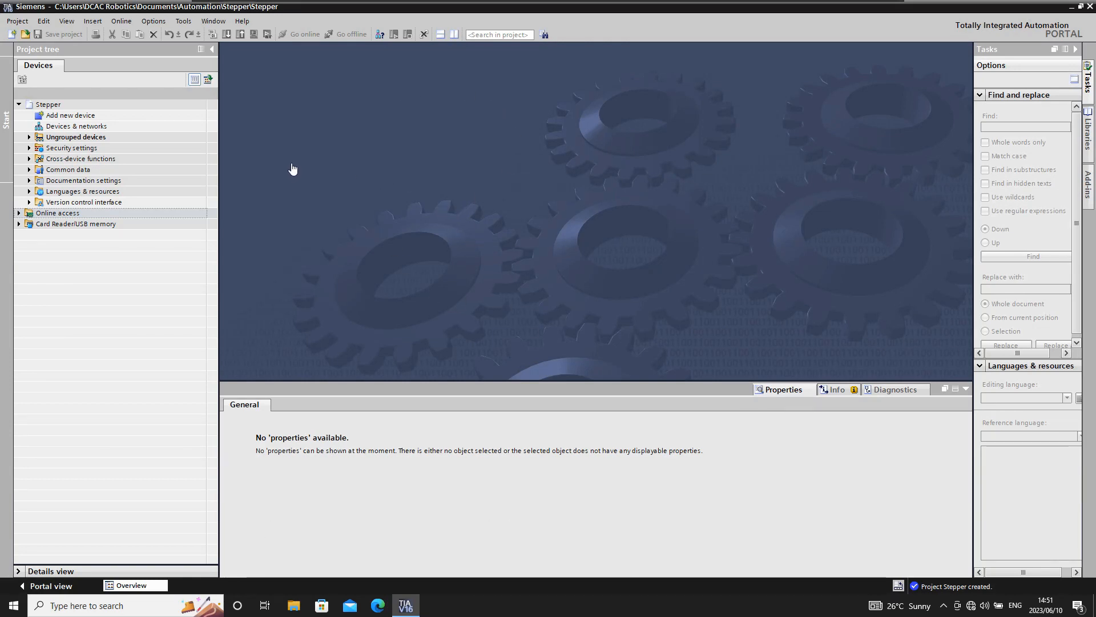
# Add an S7-1200 CPU 1215C DC/DC/DC (6ES7 215-1AG40-0XB0) to the Stepper project as PLC_1
pyautogui.click(83, 115)
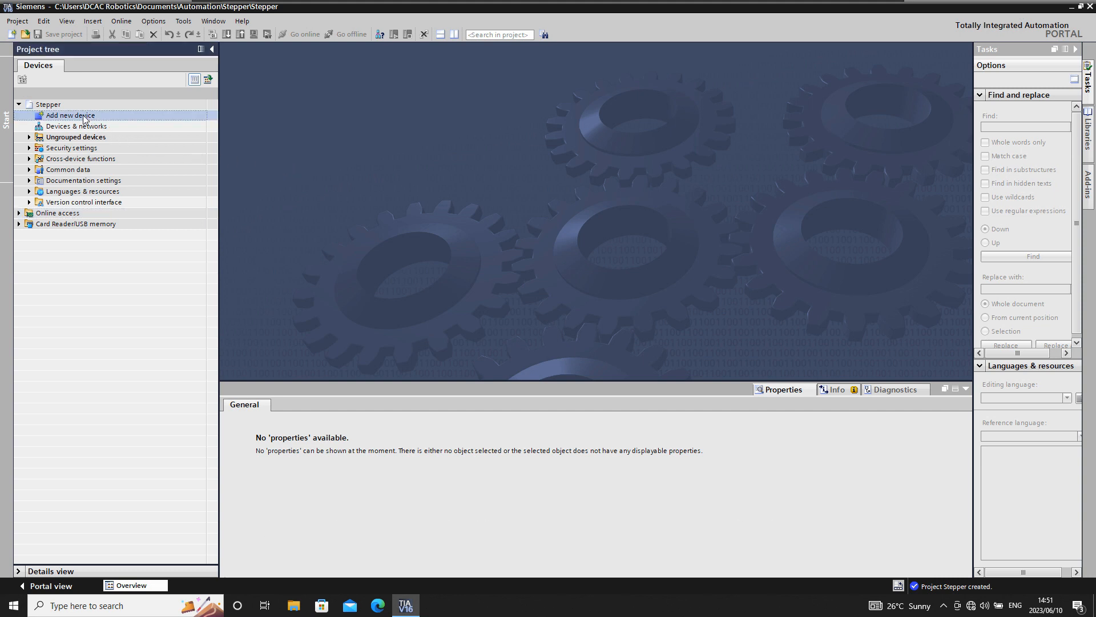
pyautogui.doubleClick(83, 116)
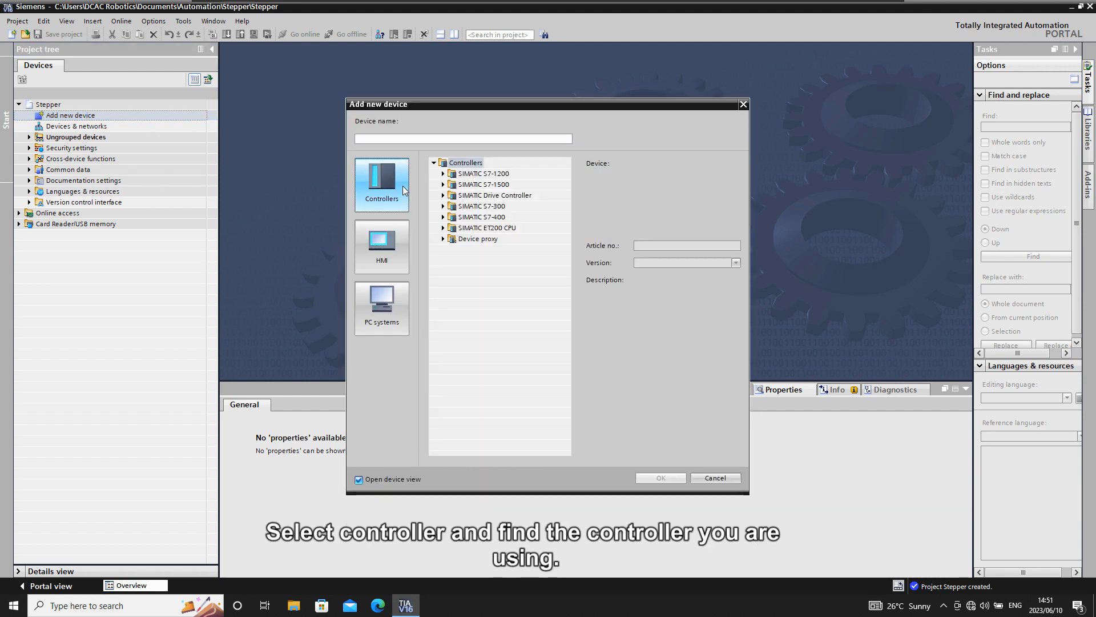
pyautogui.click(403, 186)
pyautogui.click(444, 173)
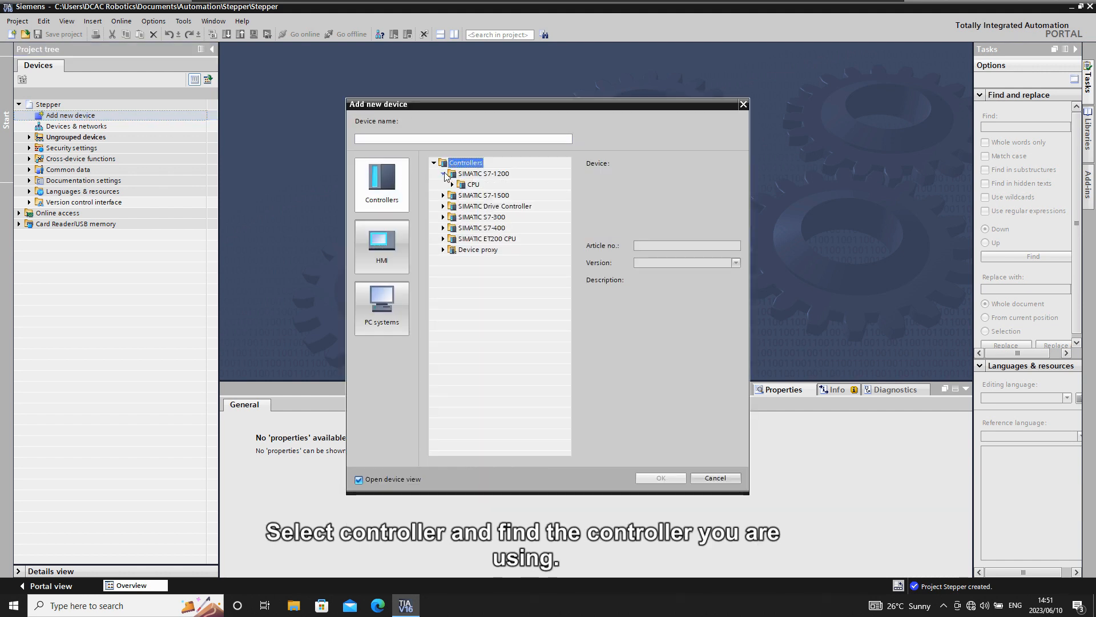
pyautogui.click(452, 185)
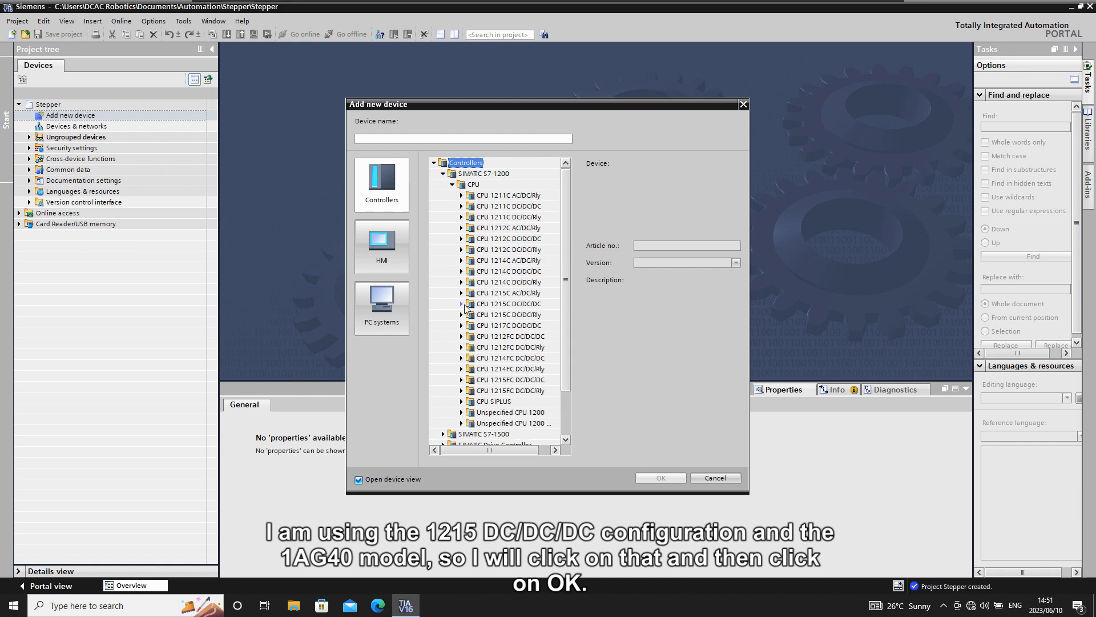
pyautogui.click(462, 304)
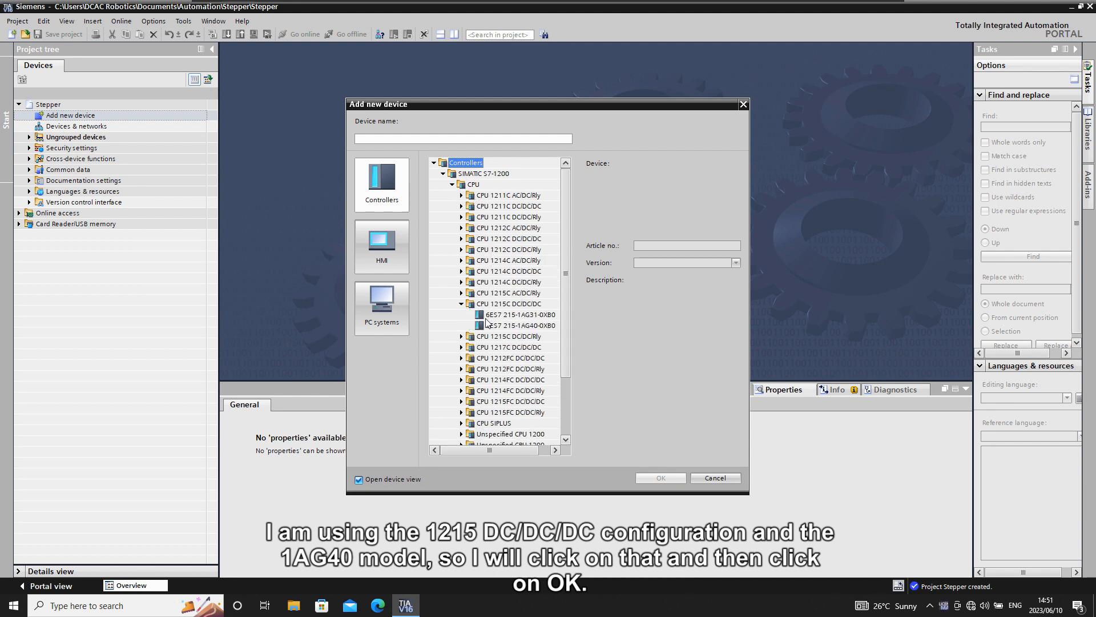
pyautogui.click(517, 326)
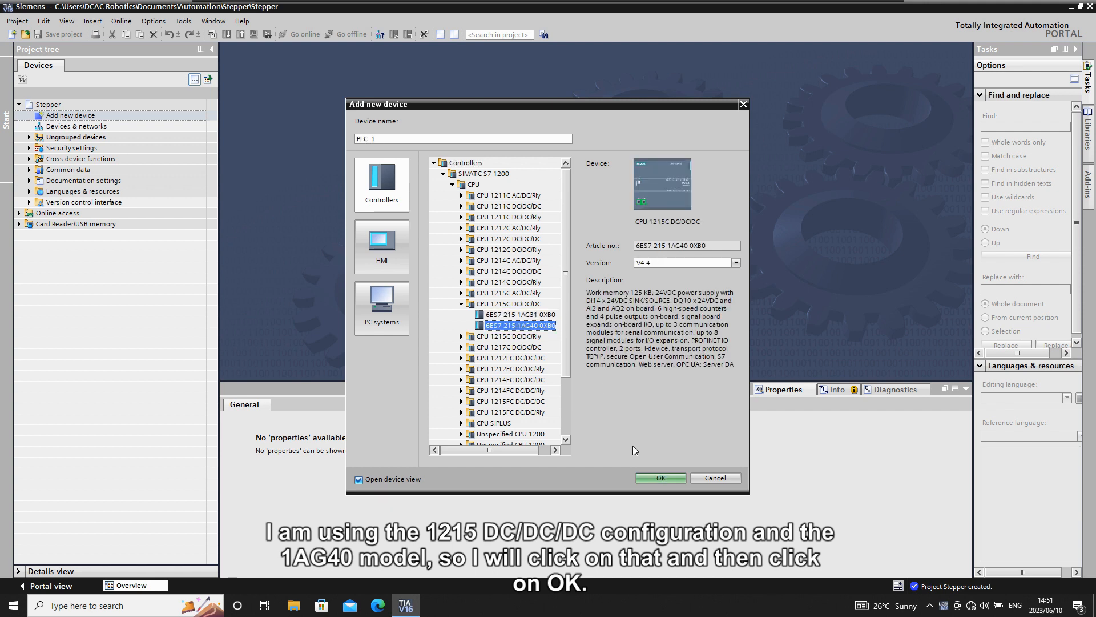
pyautogui.click(649, 482)
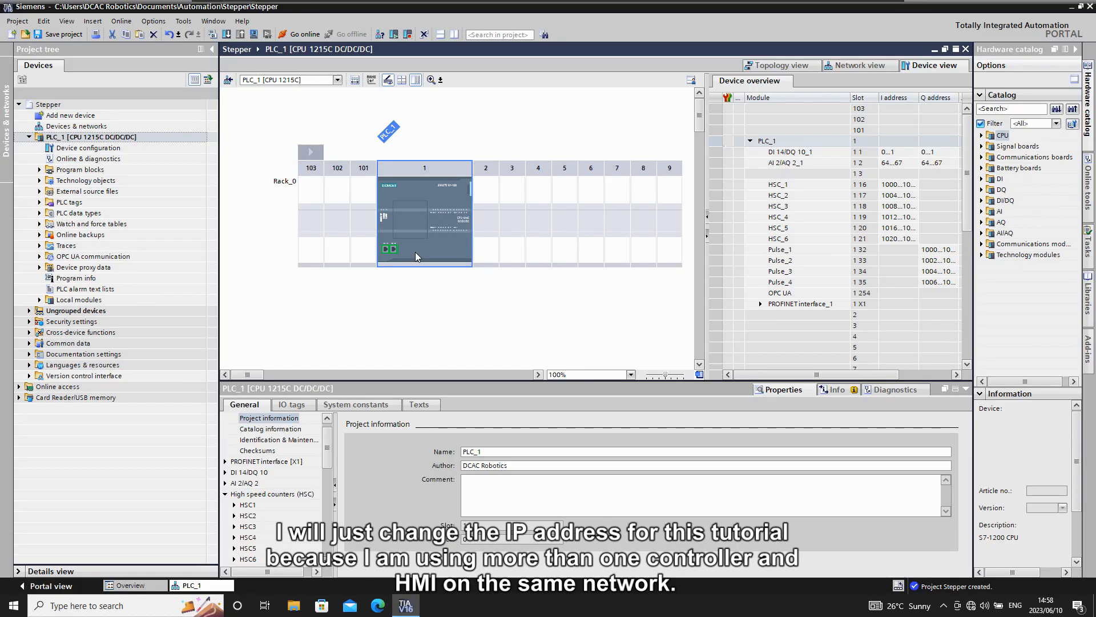
# Change the last octet of PLC_1's PROFINET IP address to 2, making it 192.168.0.2
pyautogui.click(391, 253)
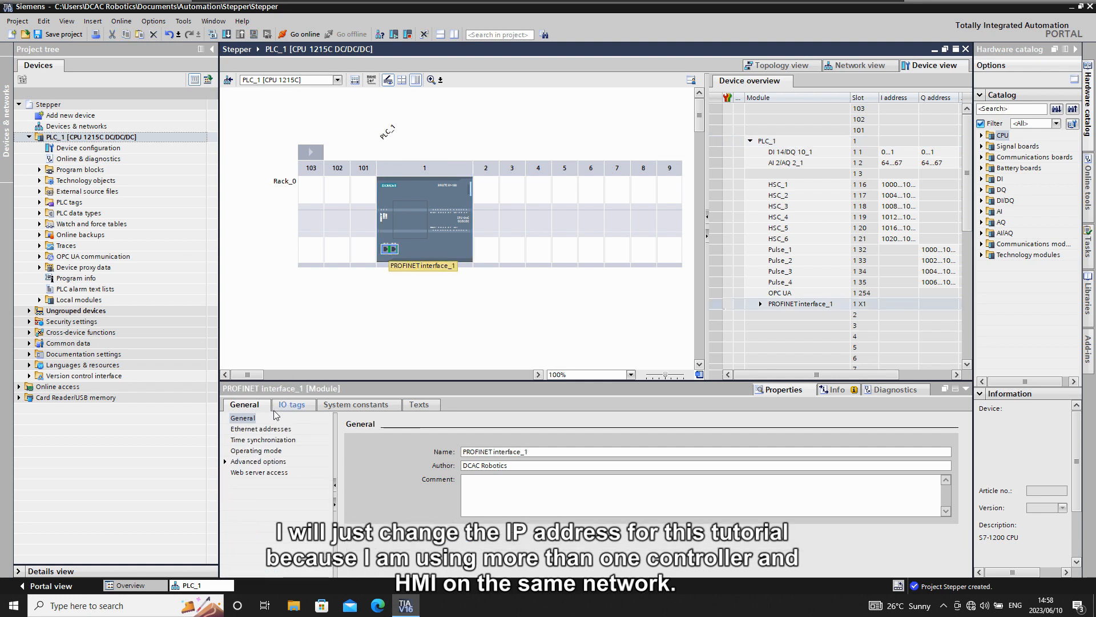
pyautogui.click(271, 429)
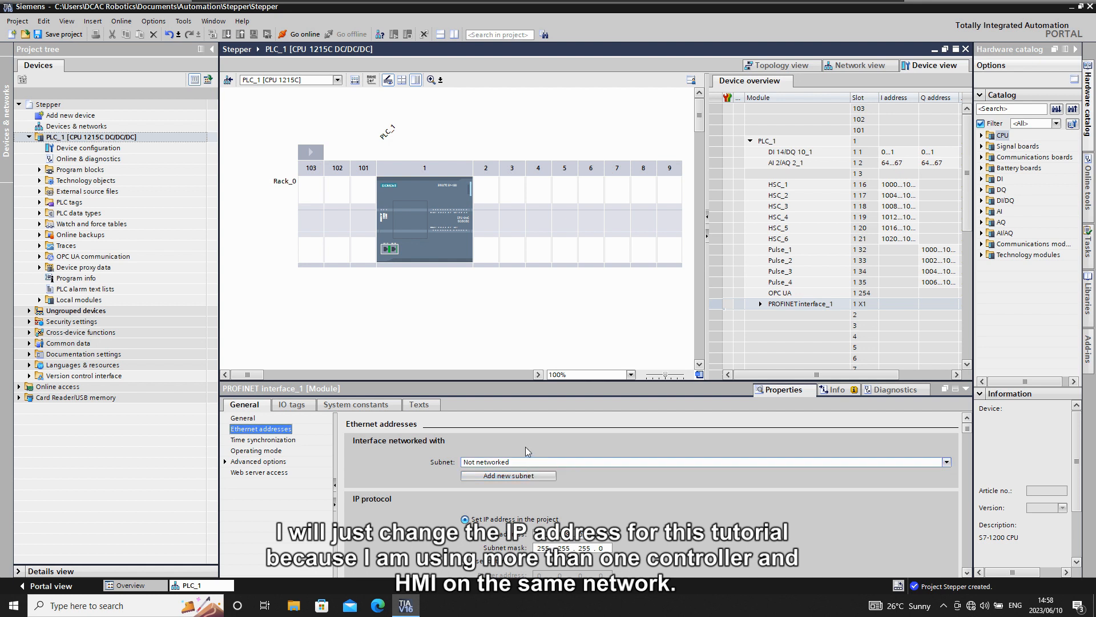
pyautogui.doubleClick(600, 534)
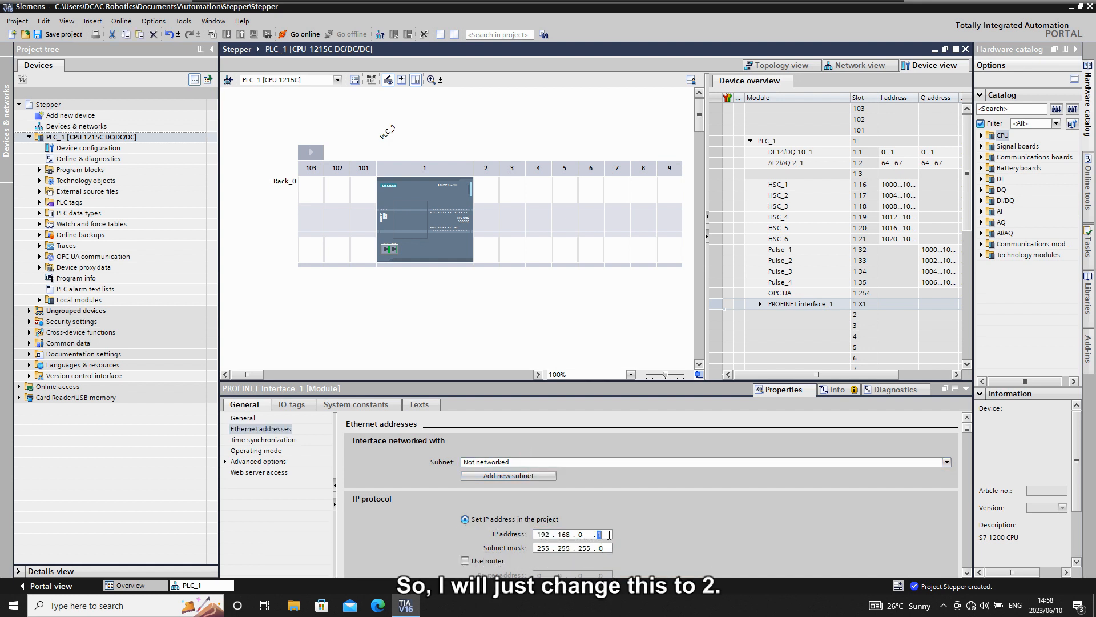
pyautogui.write('2')
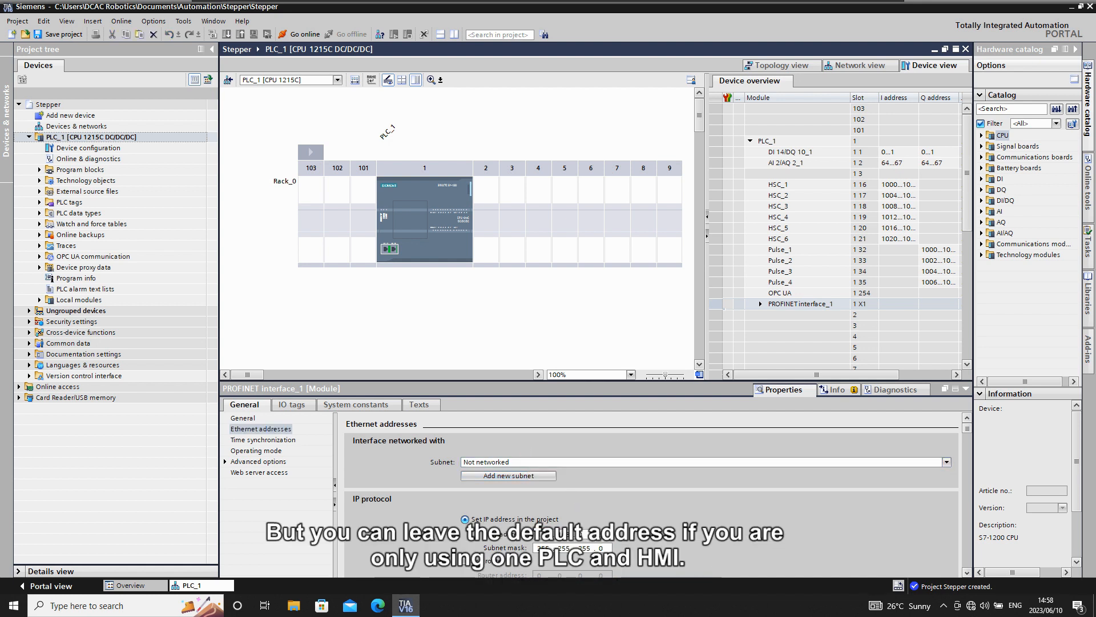
pyautogui.click(561, 484)
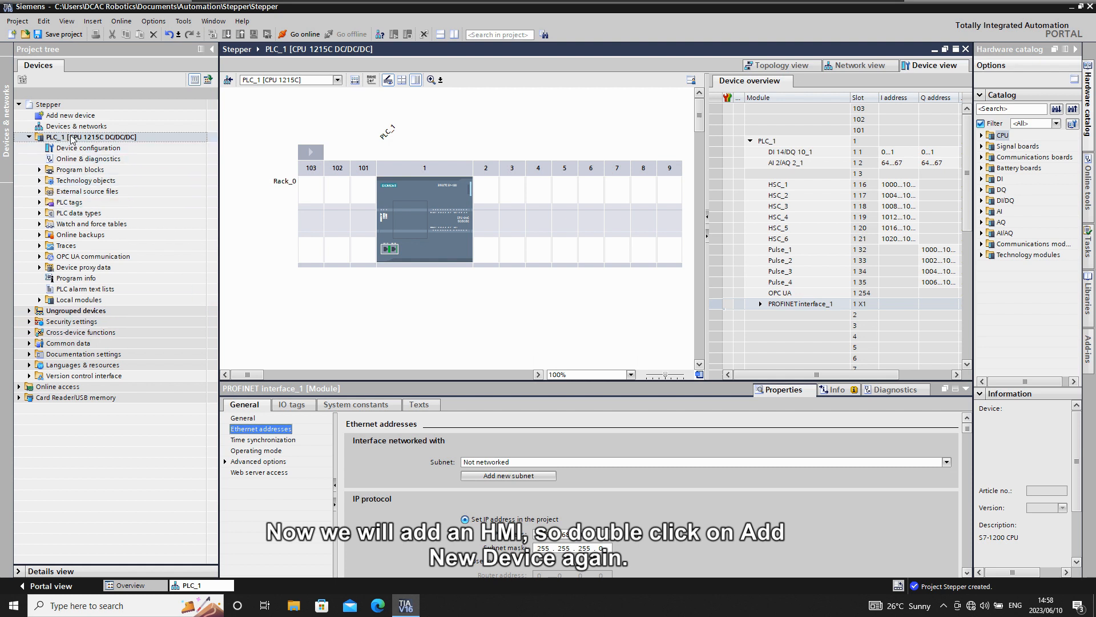
# Add a KTP700 Basic 7" panel (6AV2 123-2GB03-0AX0) as HMI_1, skipping the setup wizard
pyautogui.doubleClick(65, 116)
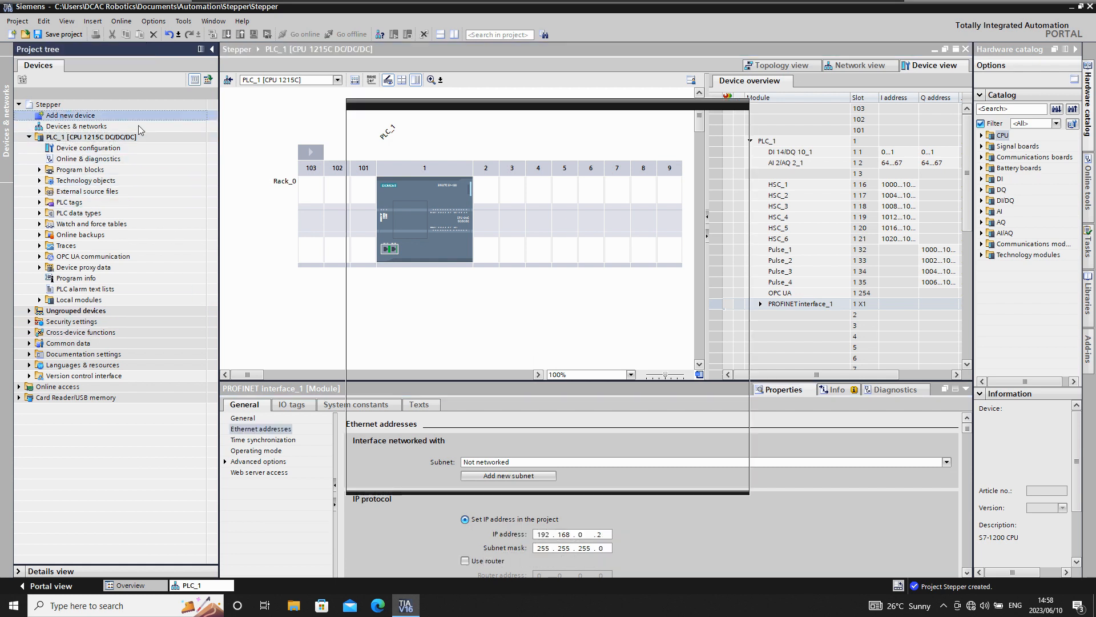
pyautogui.click(374, 257)
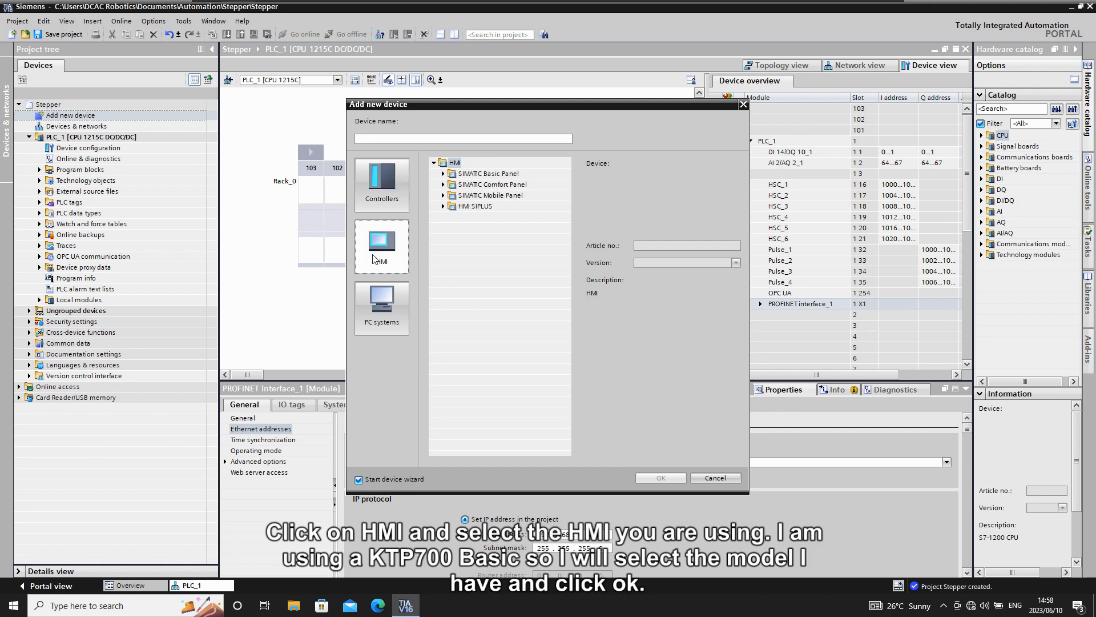
pyautogui.click(443, 175)
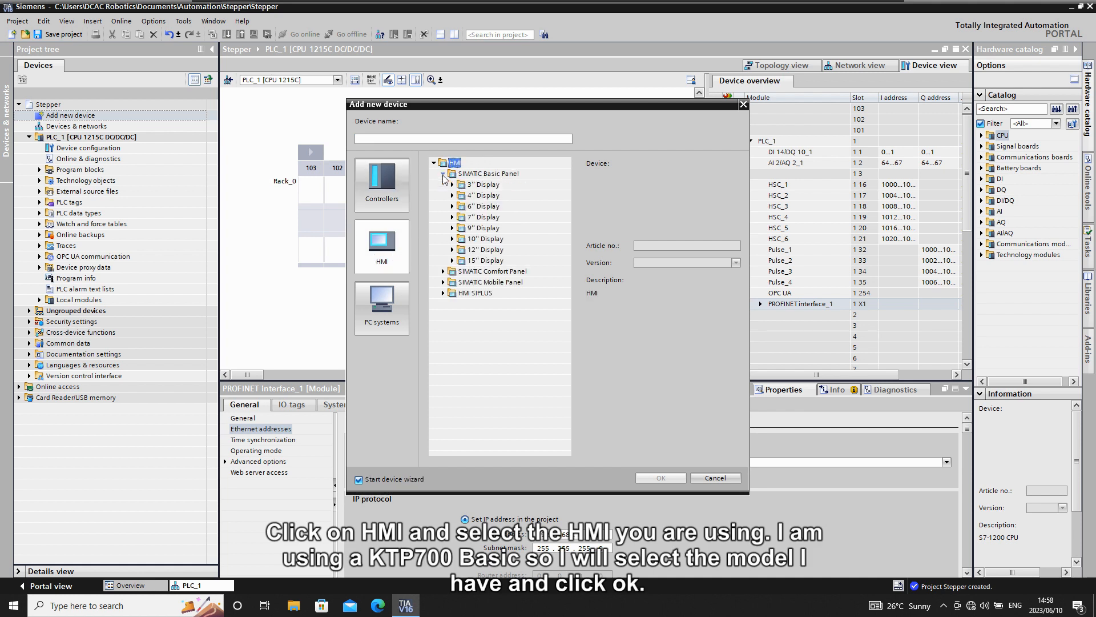
pyautogui.click(452, 217)
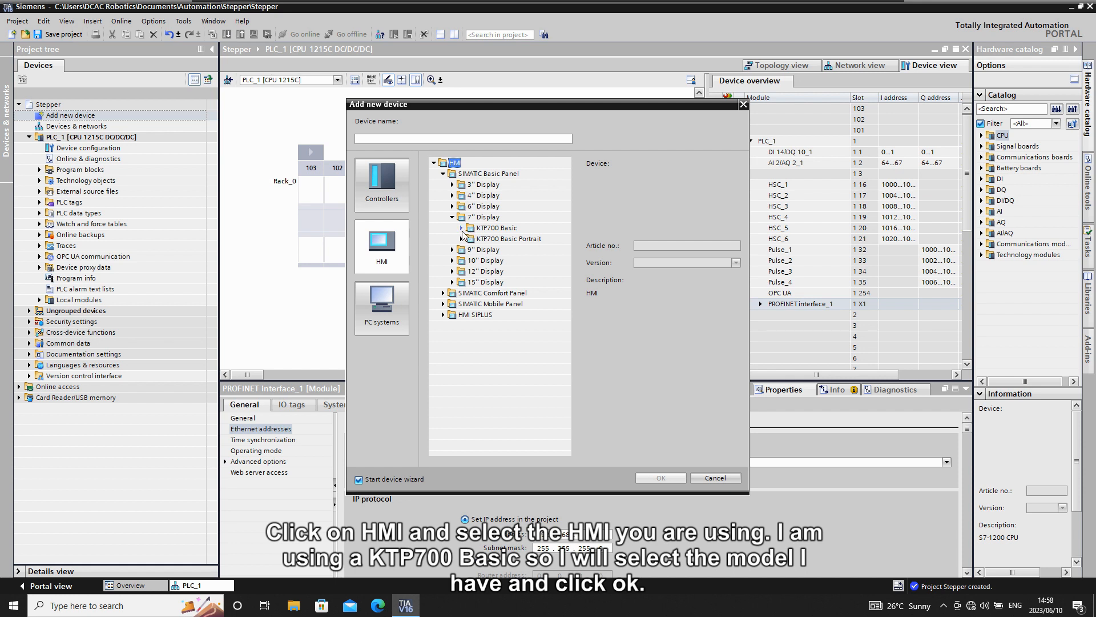
pyautogui.click(462, 228)
pyautogui.click(539, 250)
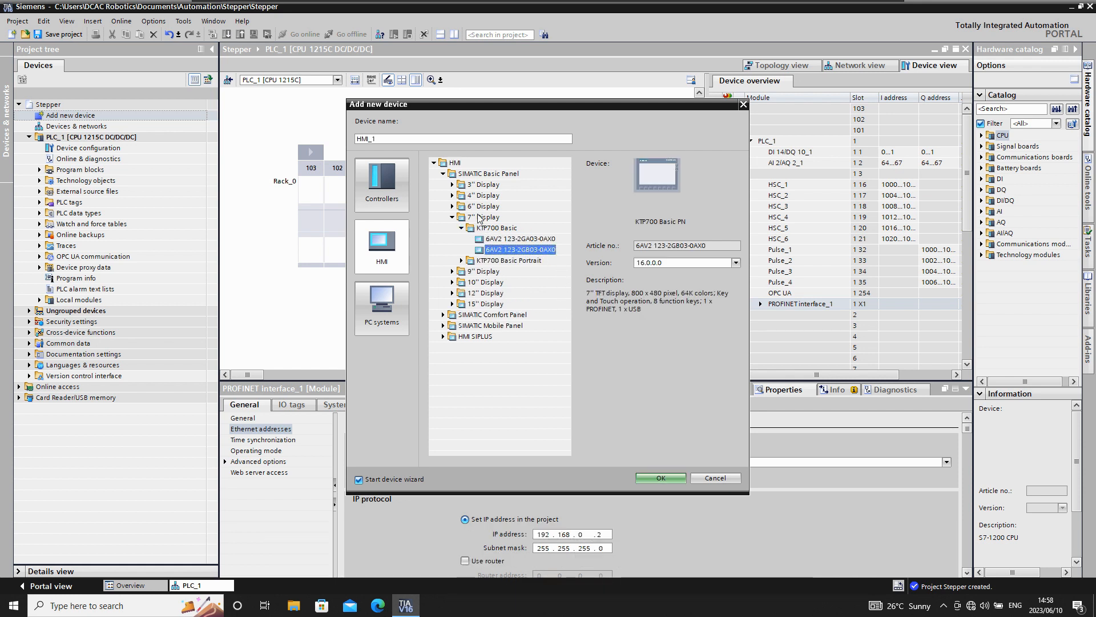
pyautogui.click(661, 478)
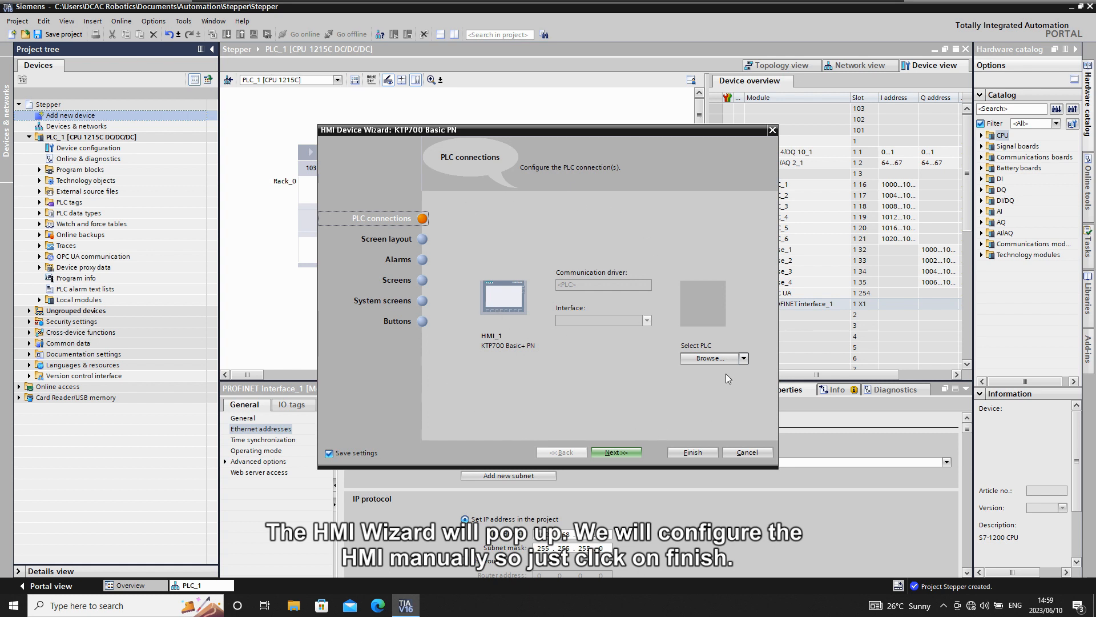
pyautogui.click(697, 453)
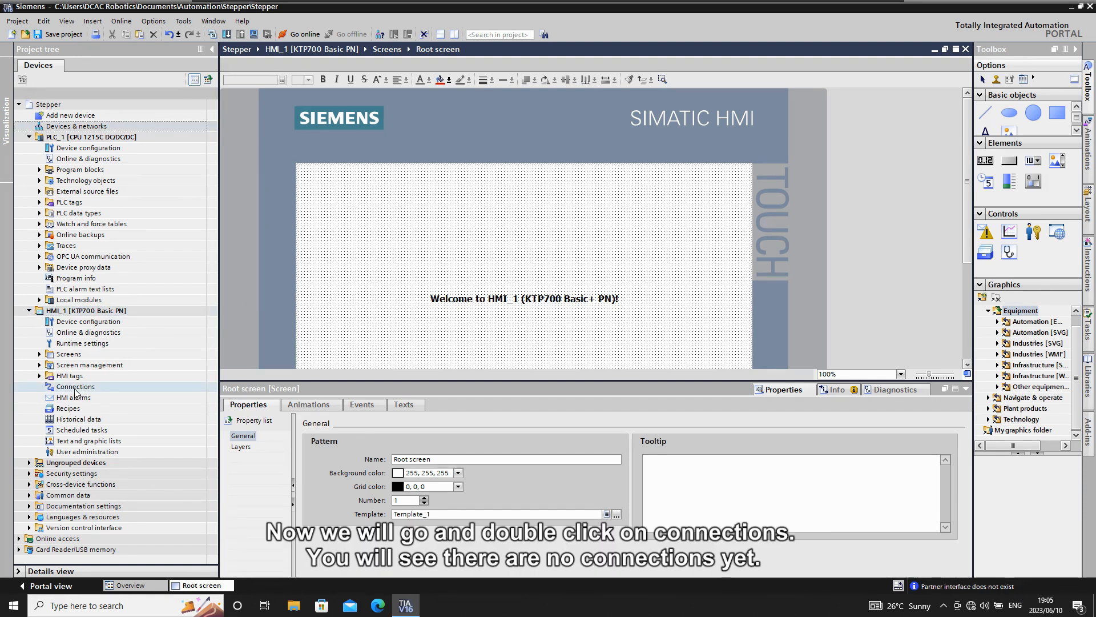
# Create an HMI connection from PLC_1's PROFINET port to HMI_1 in the network view
pyautogui.doubleClick(76, 390)
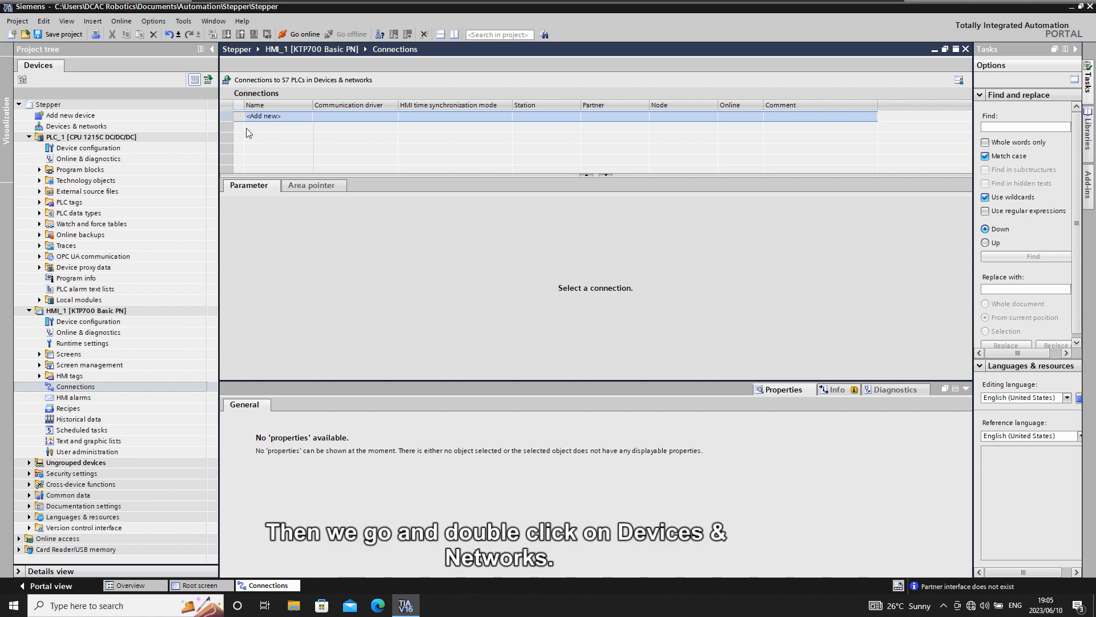
pyautogui.doubleClick(71, 127)
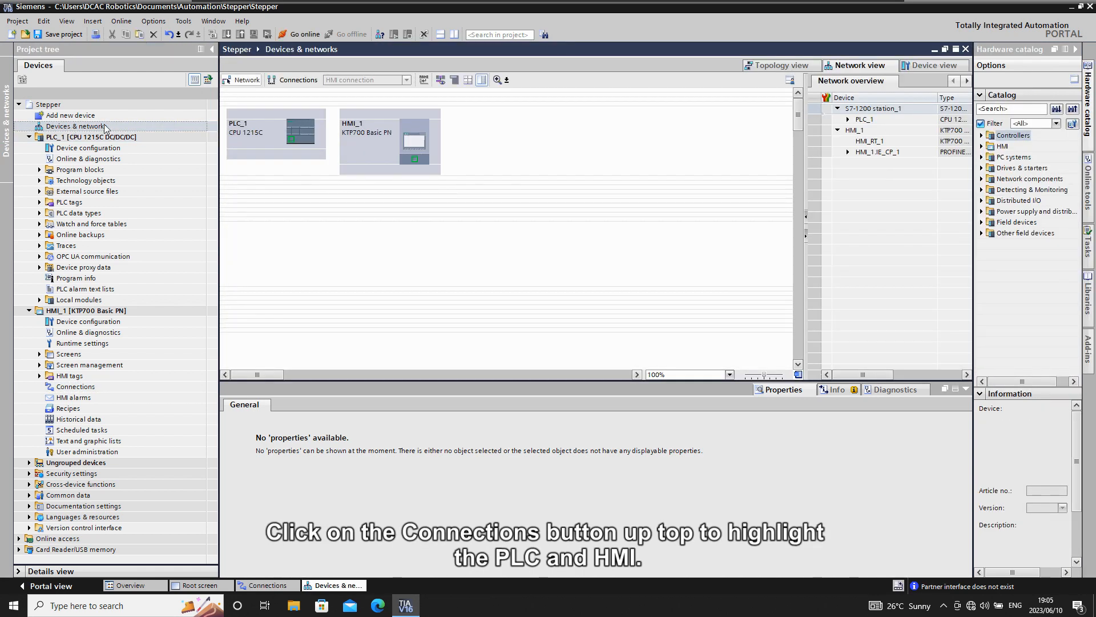
pyautogui.click(294, 80)
pyautogui.moveTo(291, 139); pyautogui.dragTo(413, 159)
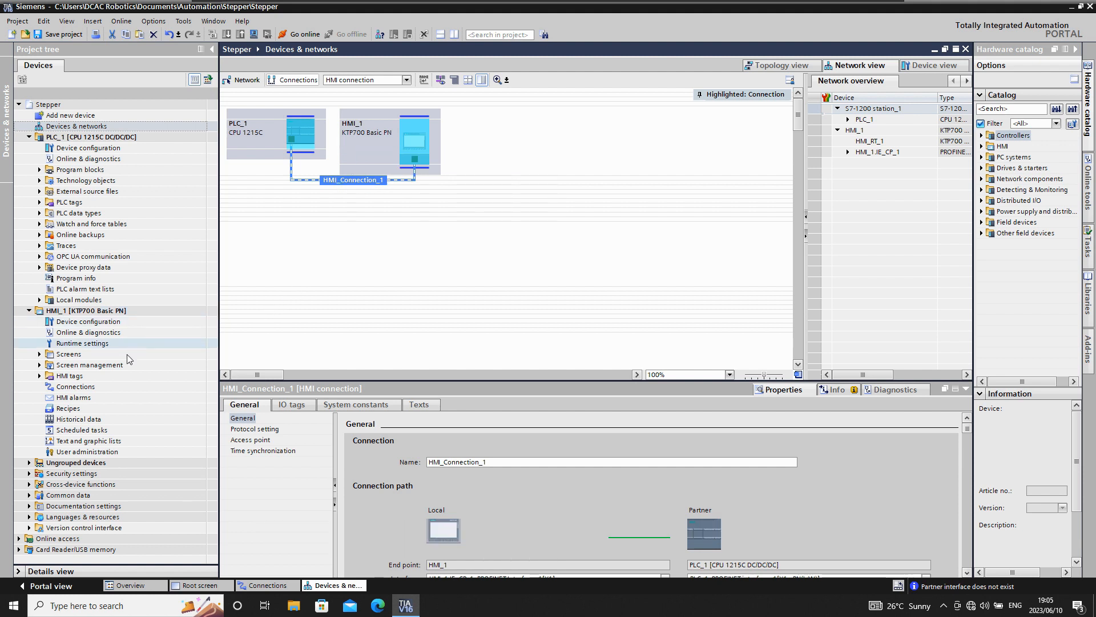
# Show HMI_Connection_1's parameters and IP addresses in HMI_1's Connections editor
pyautogui.click(95, 388)
pyautogui.doubleClick(95, 388)
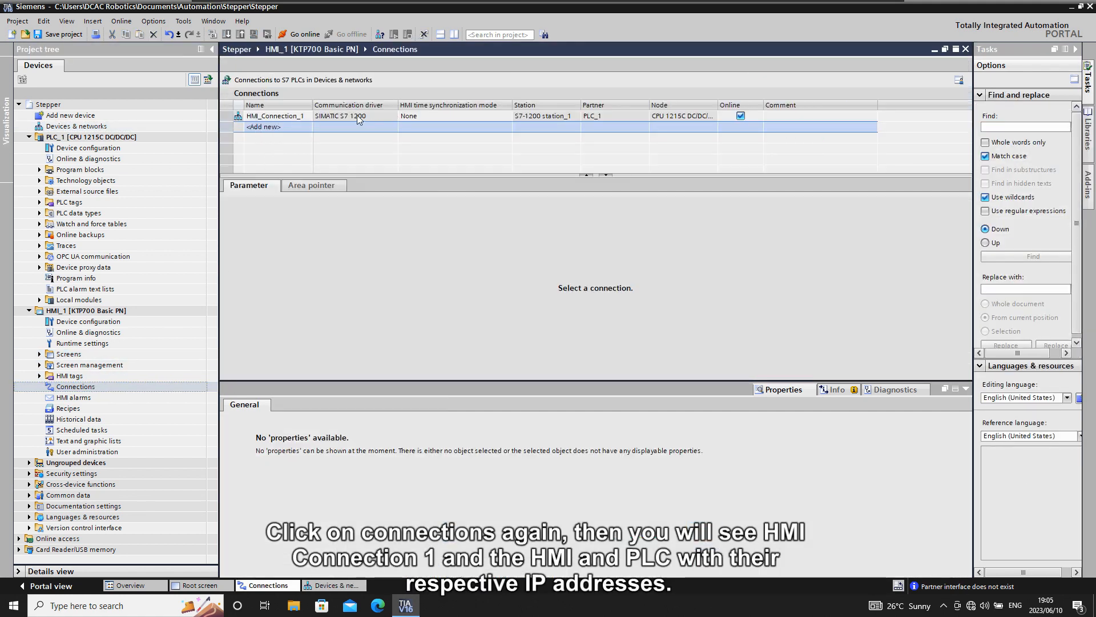
pyautogui.click(286, 117)
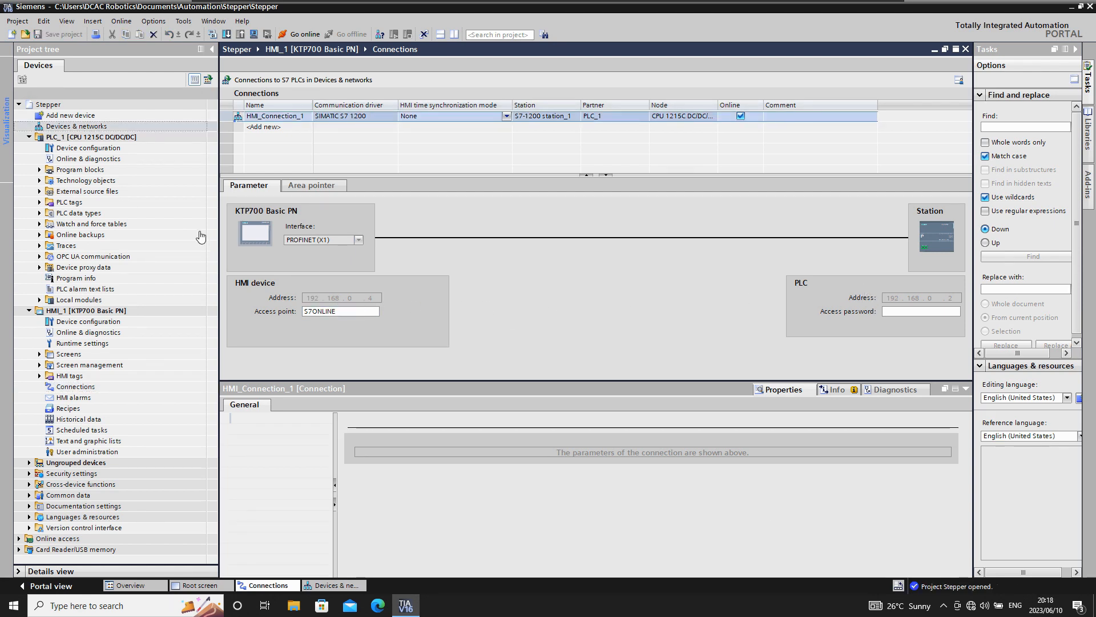
# Enable the system memory byte (MB1) and clock memory byte (MB0) in PLC_1's CPU properties
pyautogui.doubleClick(89, 148)
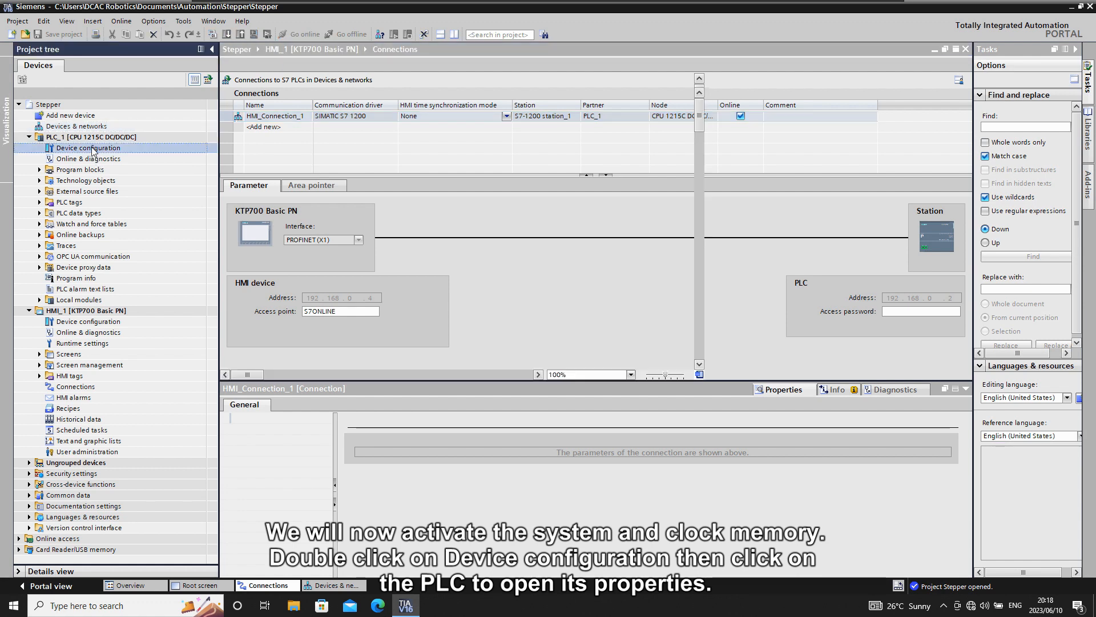
pyautogui.click(387, 235)
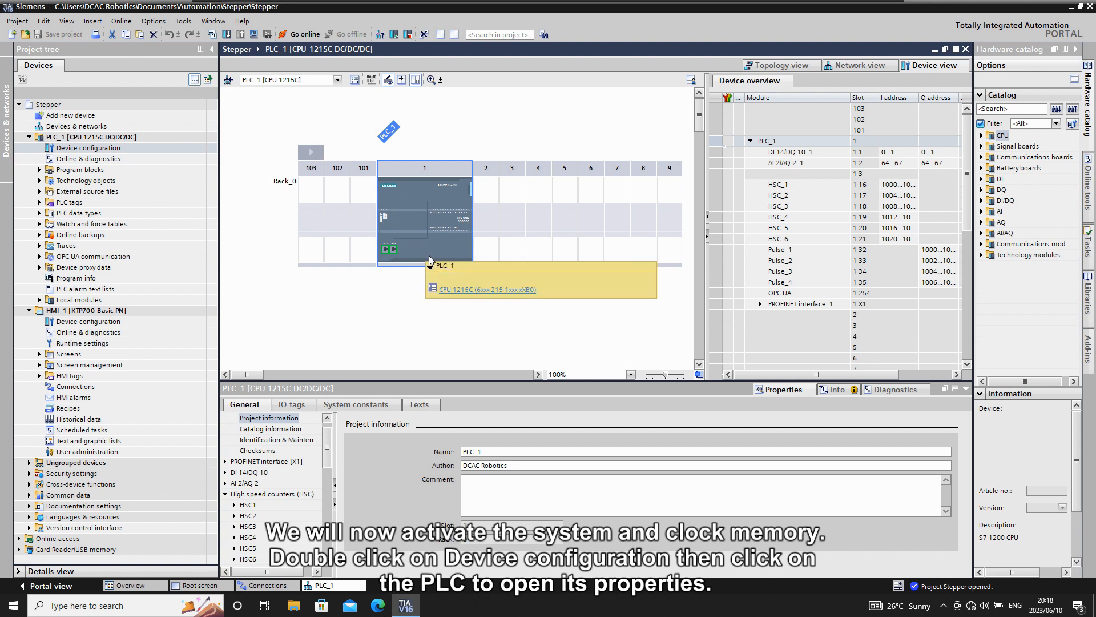
pyautogui.moveTo(327, 435); pyautogui.dragTo(326, 468)
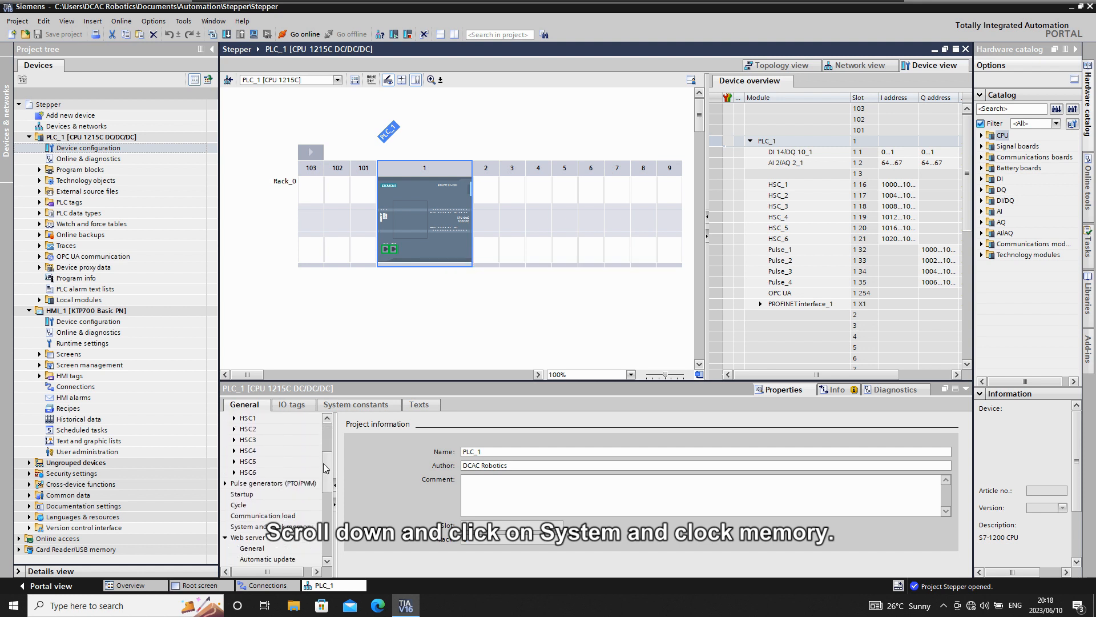
pyautogui.click(254, 527)
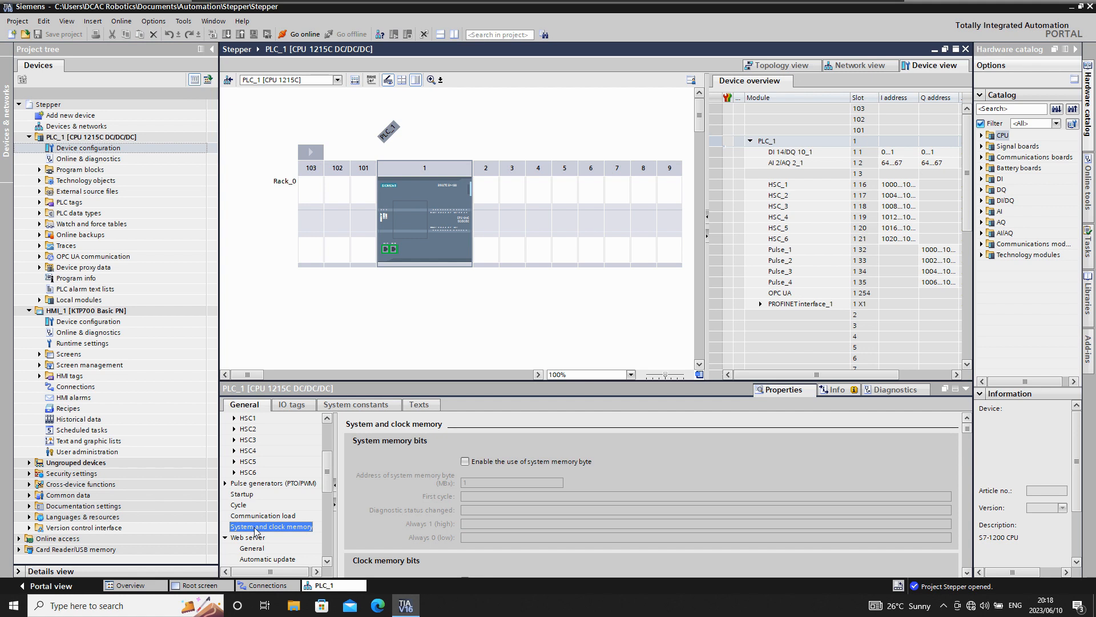
pyautogui.click(465, 461)
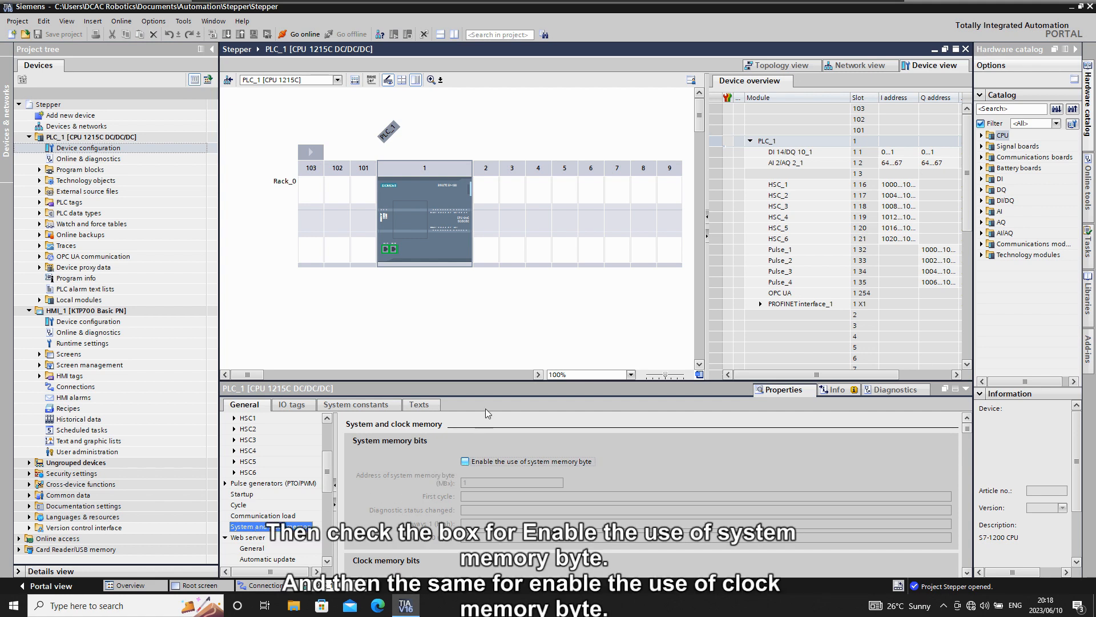
pyautogui.scroll(-1, 477, 469)
pyautogui.scroll(-1, 478, 470)
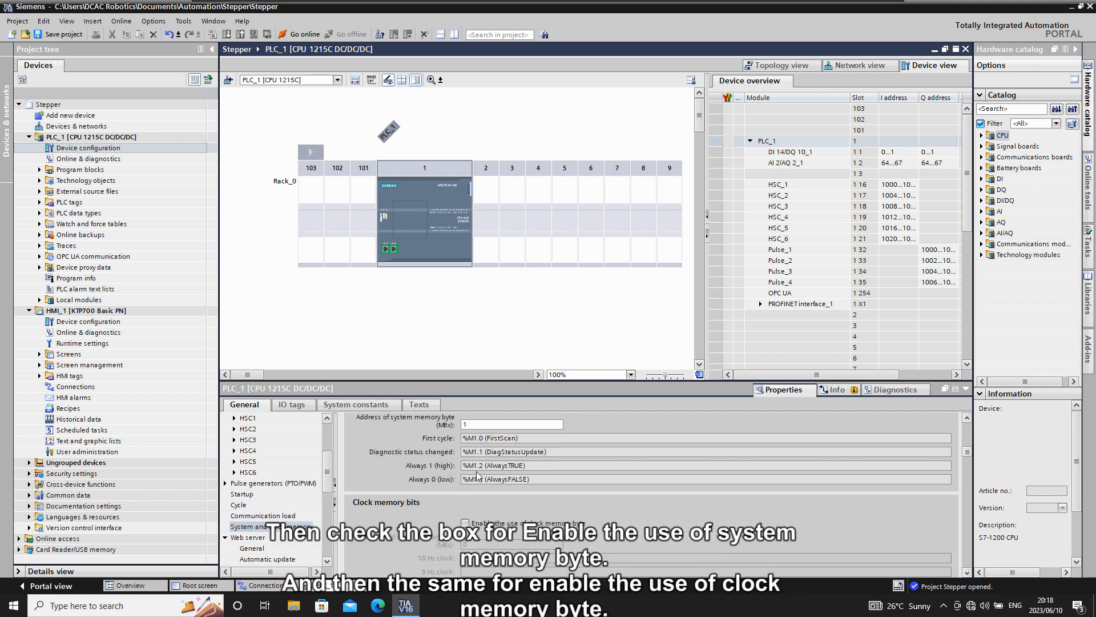
pyautogui.click(466, 523)
pyautogui.scroll(-3, 467, 524)
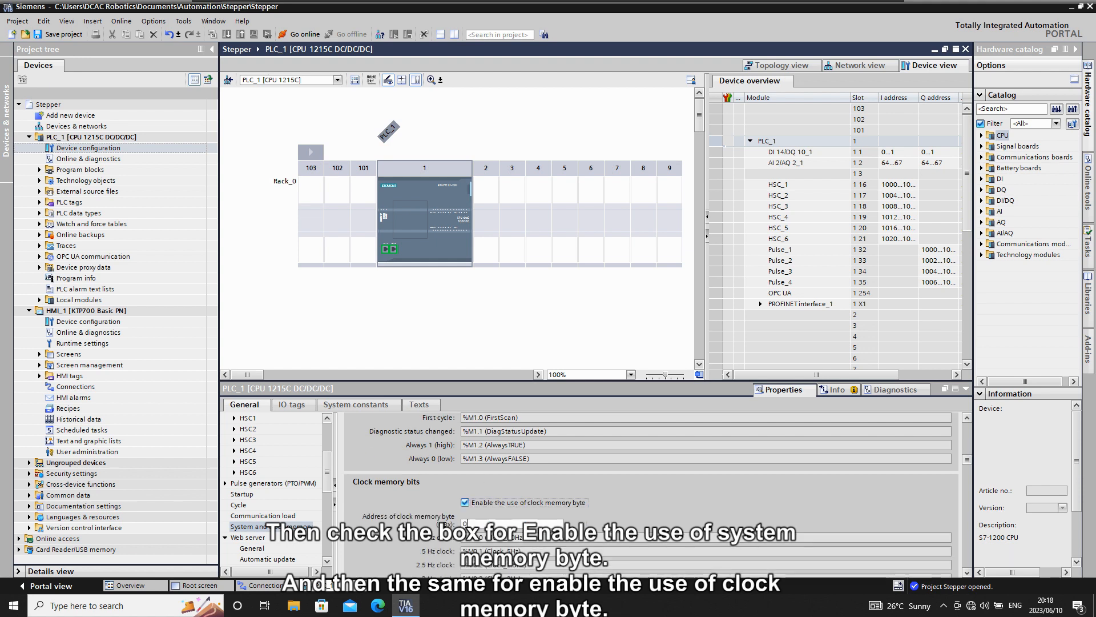
pyautogui.scroll(-1, 467, 525)
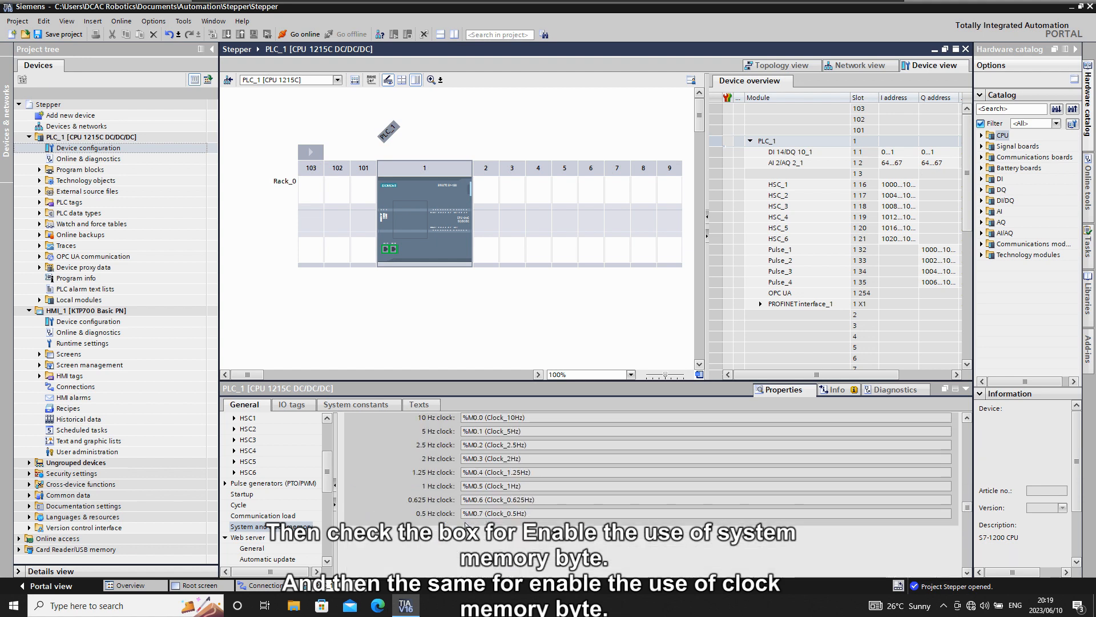
pyautogui.scroll(1, 465, 524)
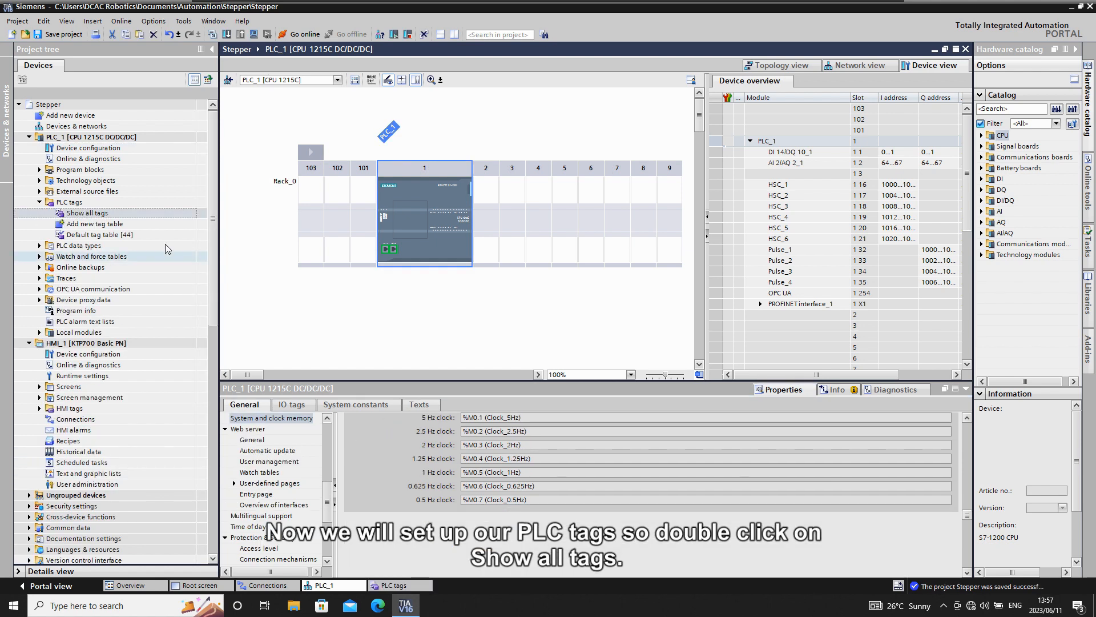
# Add the tag Stepper_Home_Sensor at address %I0.0 in PLC_1's tag table
pyautogui.click(78, 215)
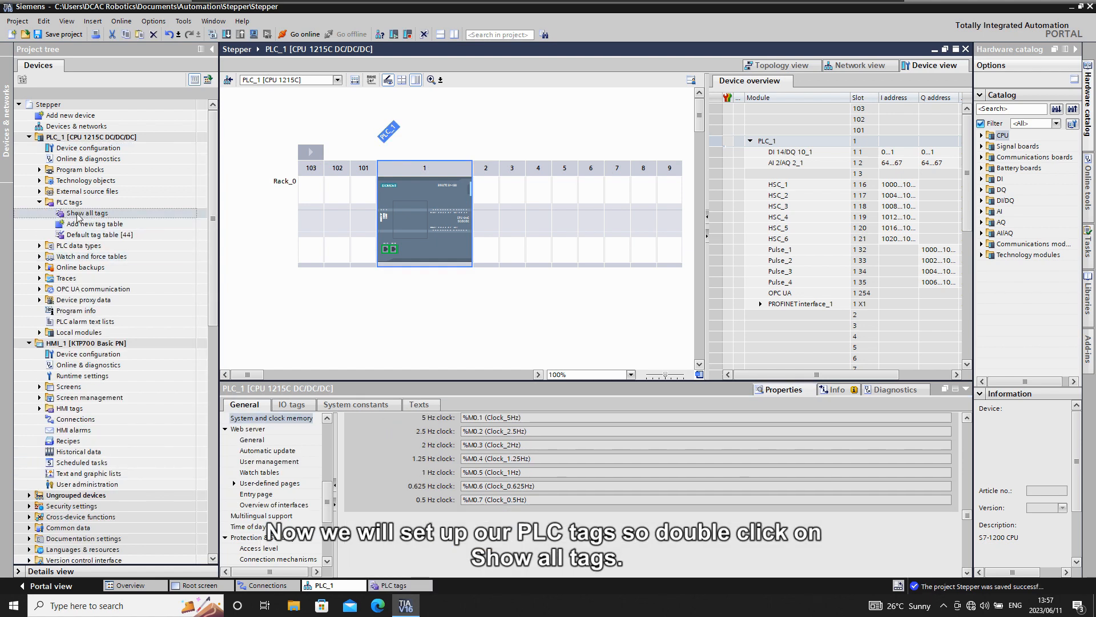
pyautogui.doubleClick(78, 215)
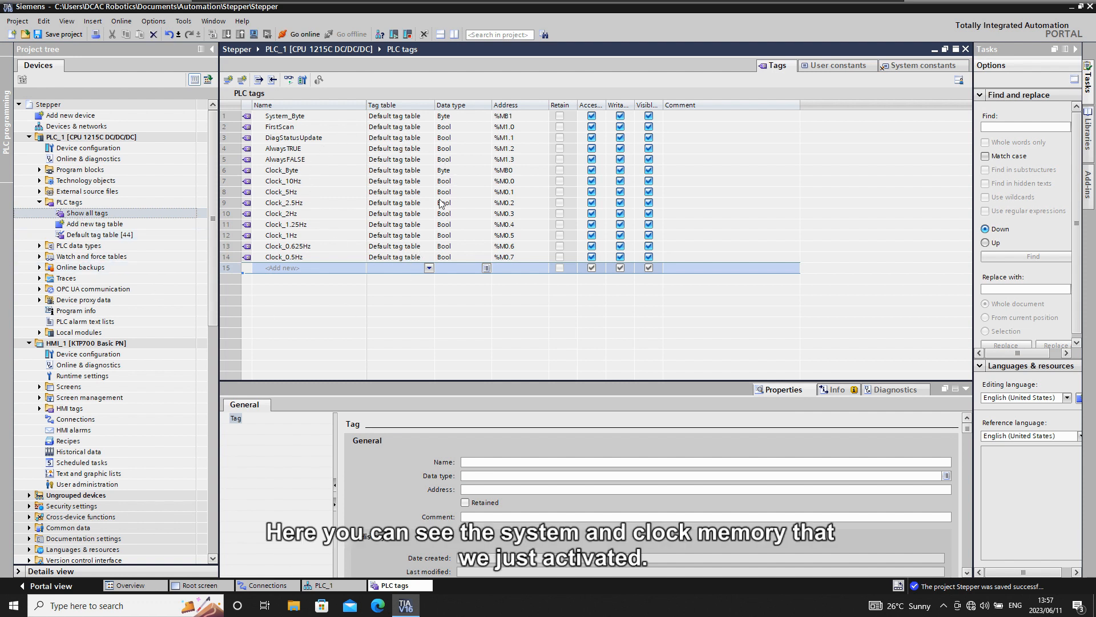
pyautogui.click(274, 269)
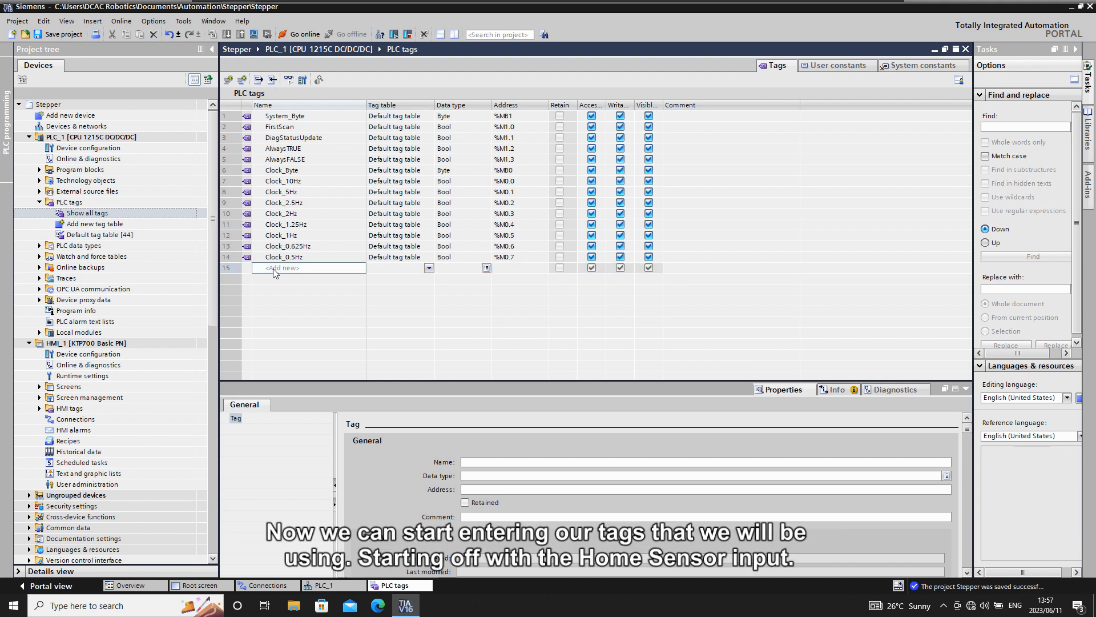
pyautogui.write('Stepper_Home_Sens')
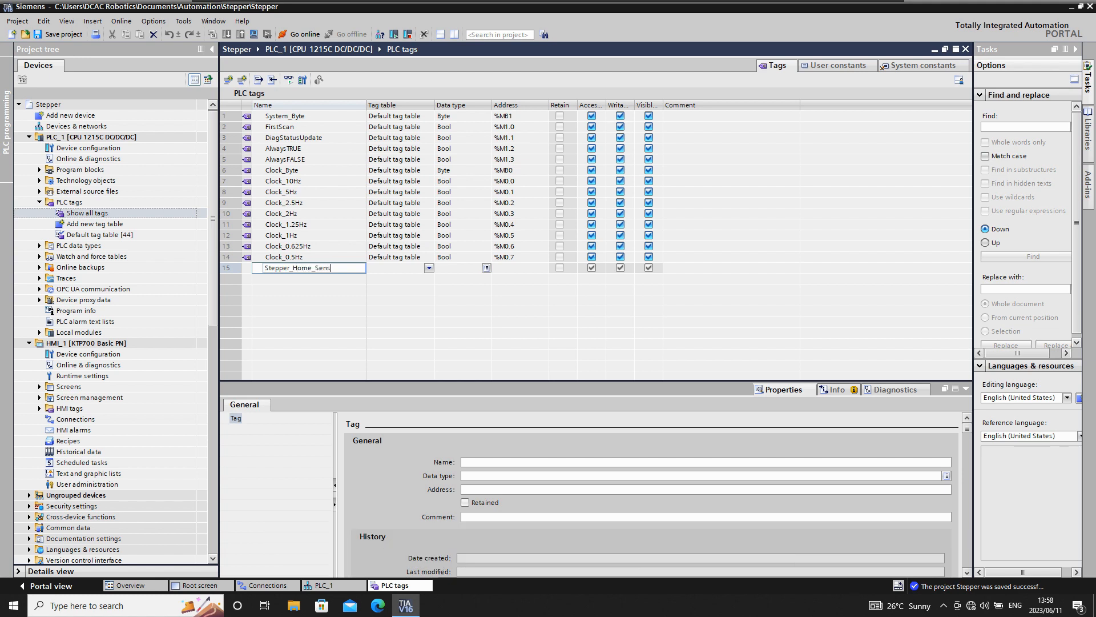
pyautogui.write('or')
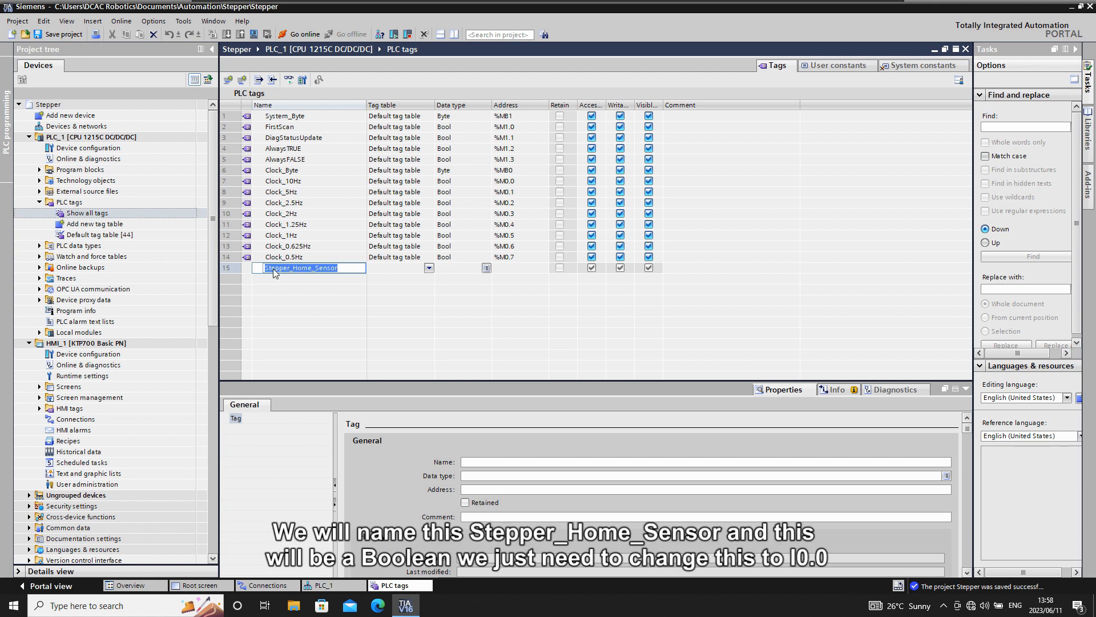
pyautogui.press('Tab')
pyautogui.press('Tab')
pyautogui.press('Tab')
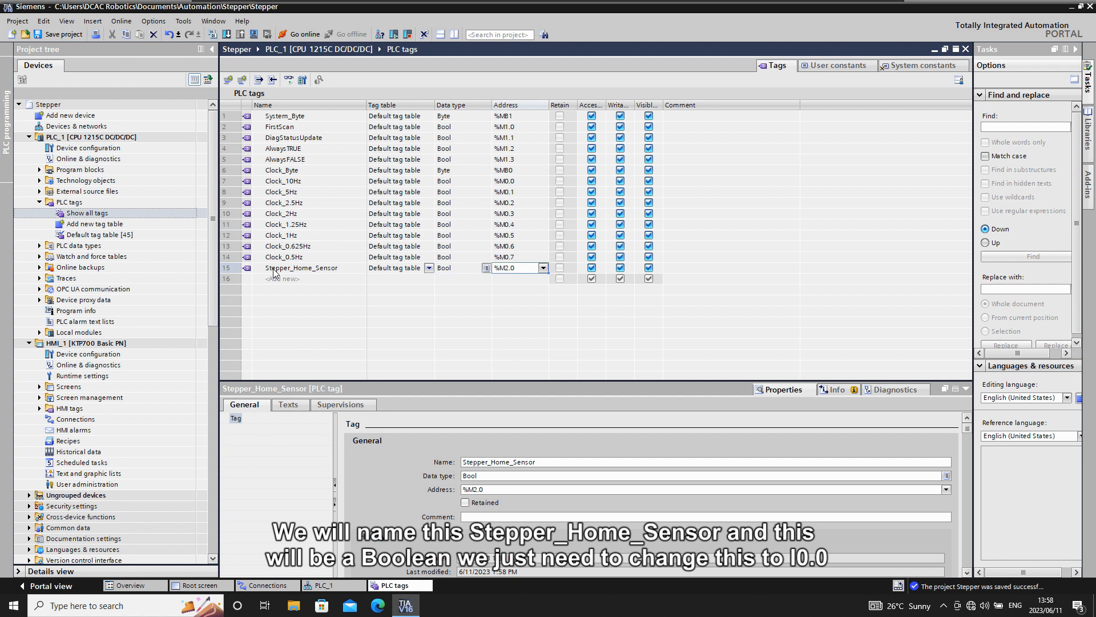
pyautogui.write('I0')
pyautogui.press('Return')
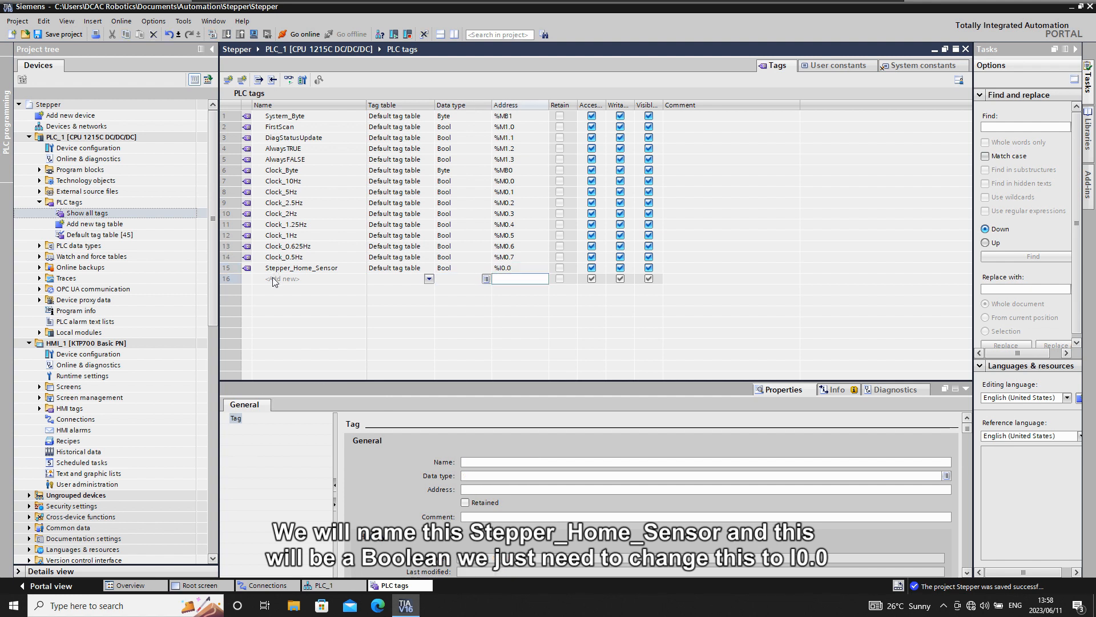
# Enter the remaining stepper tags down to Stepper_Home_Mode at %MW12
pyautogui.click(274, 280)
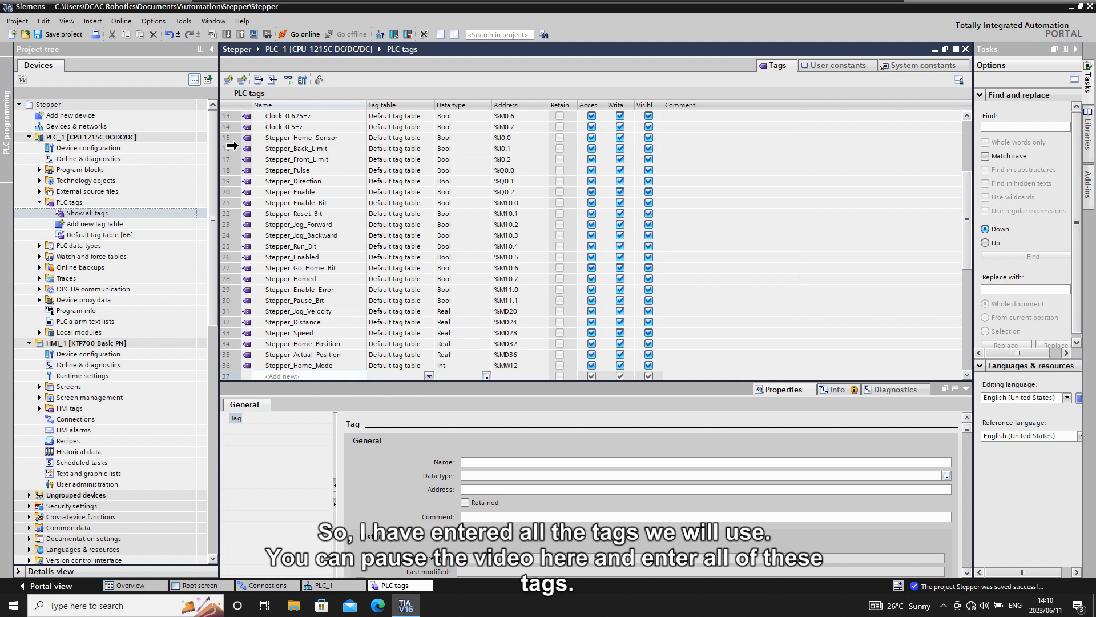
pyautogui.moveTo(231, 142); pyautogui.dragTo(238, 376)
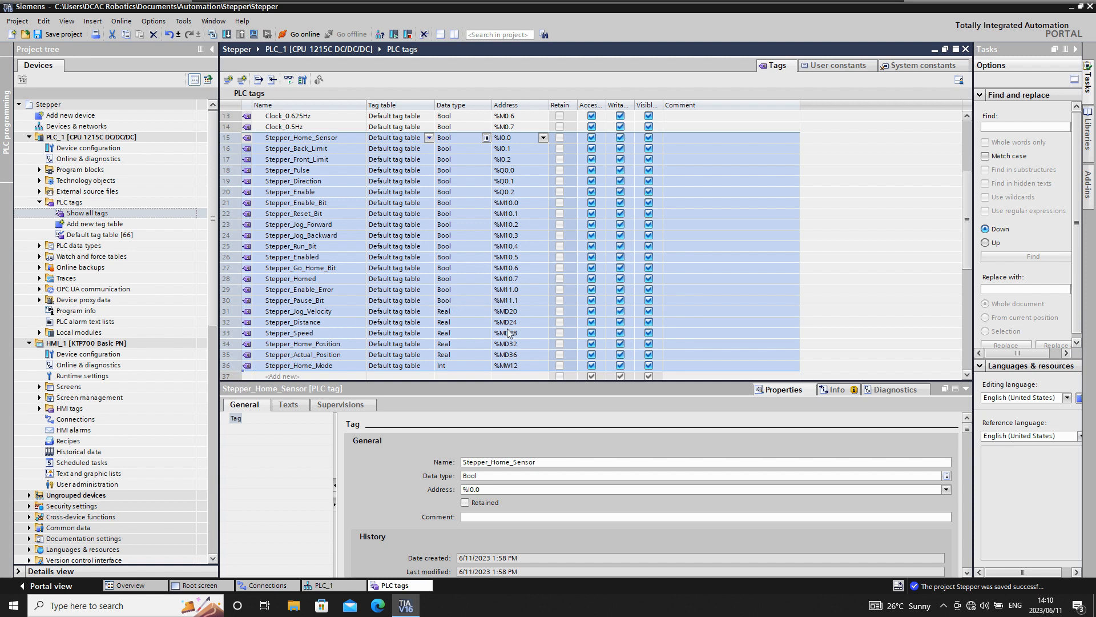
pyautogui.click(231, 369)
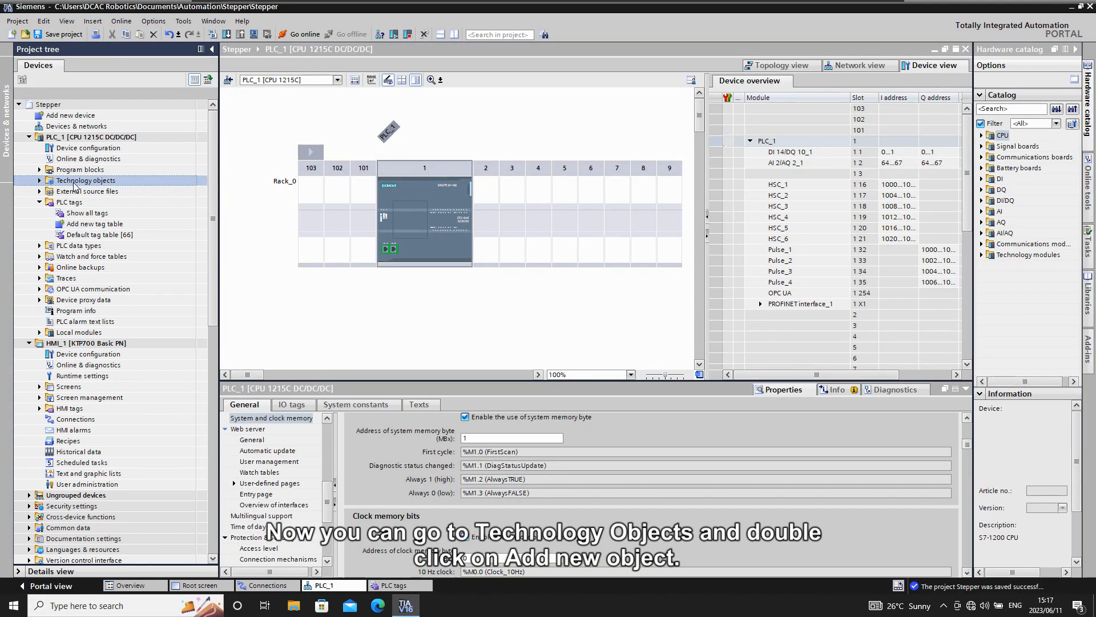
# Create a Motion control TO_PositioningAxis technology object named Axis_1 under PLC_1
pyautogui.doubleClick(74, 183)
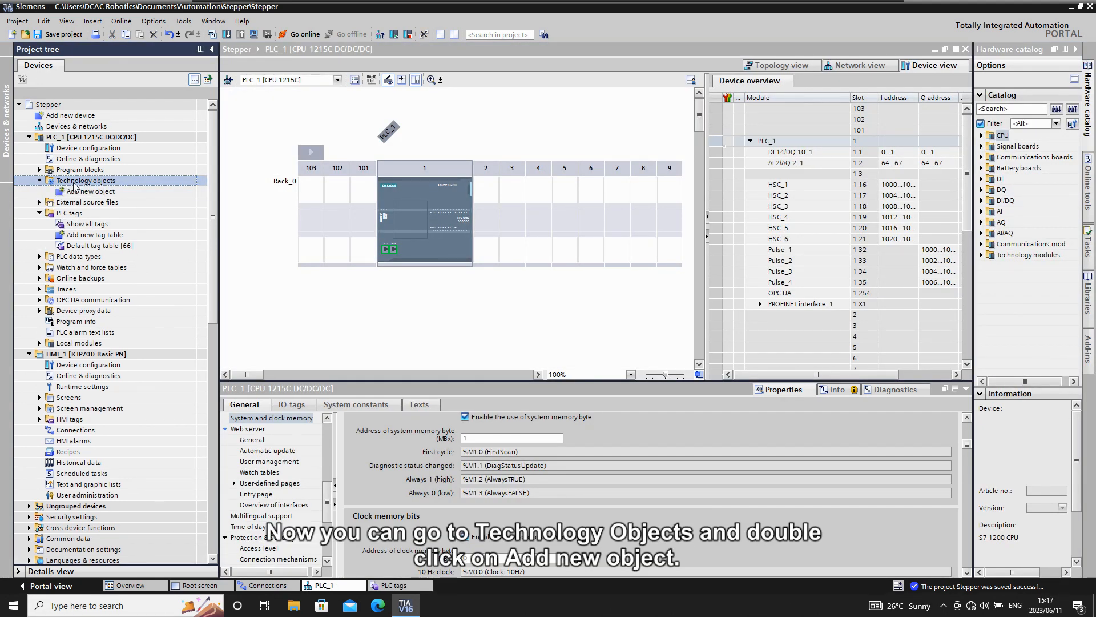
pyautogui.doubleClick(76, 191)
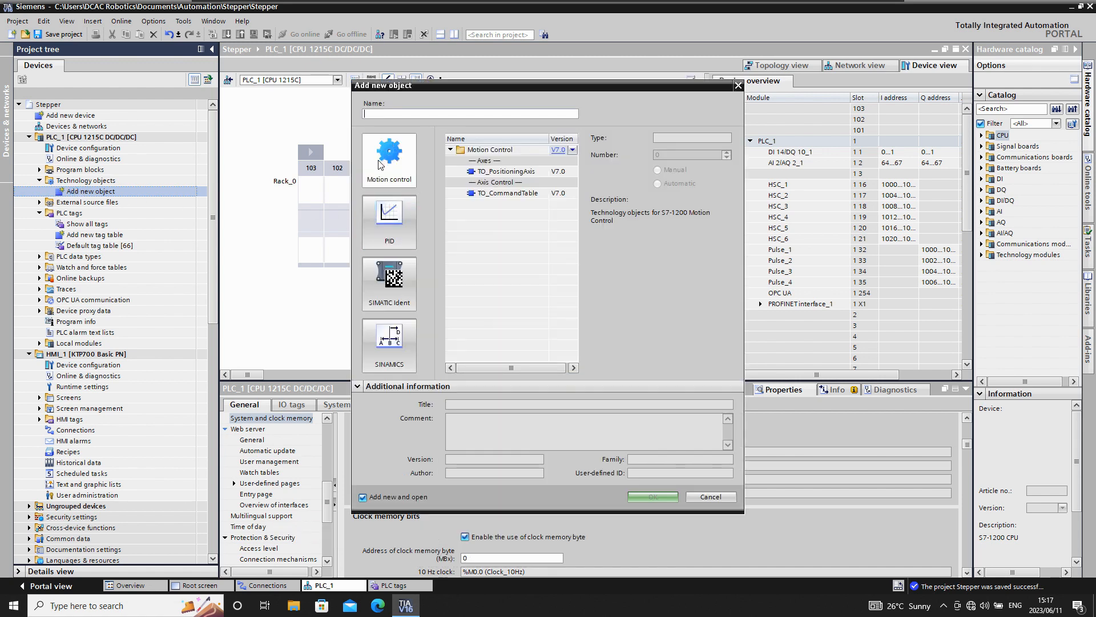
pyautogui.click(398, 166)
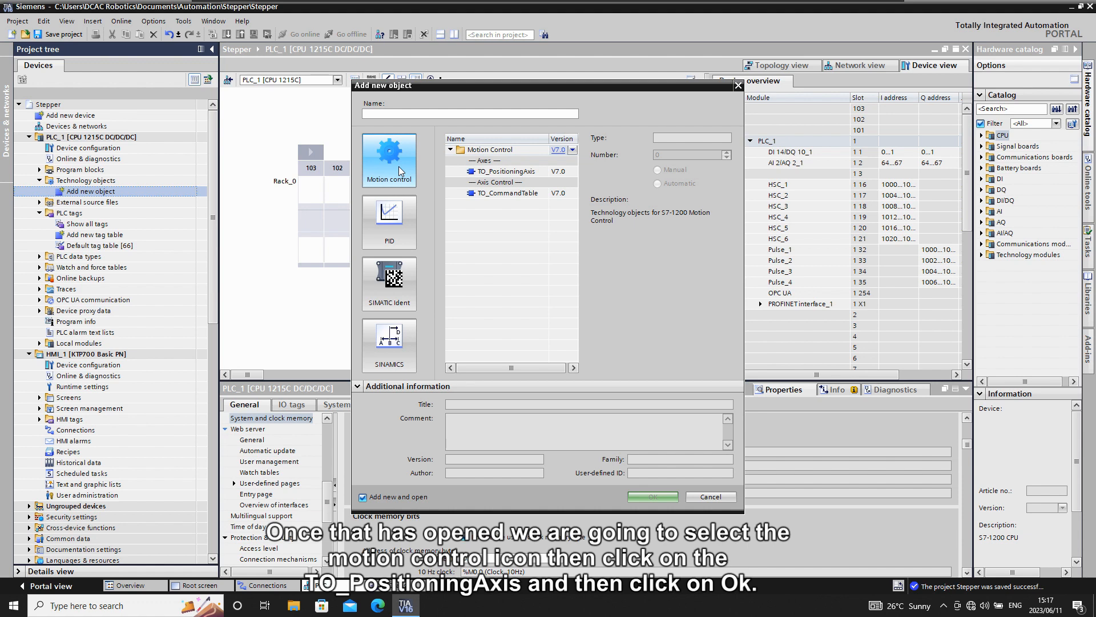
pyautogui.click(508, 172)
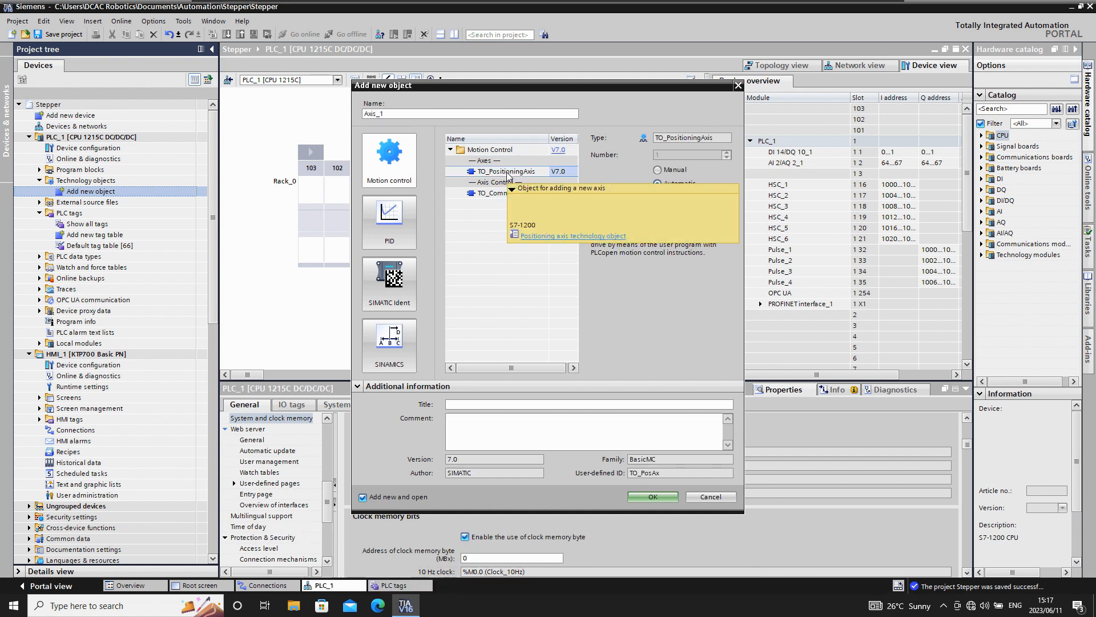
pyautogui.click(653, 496)
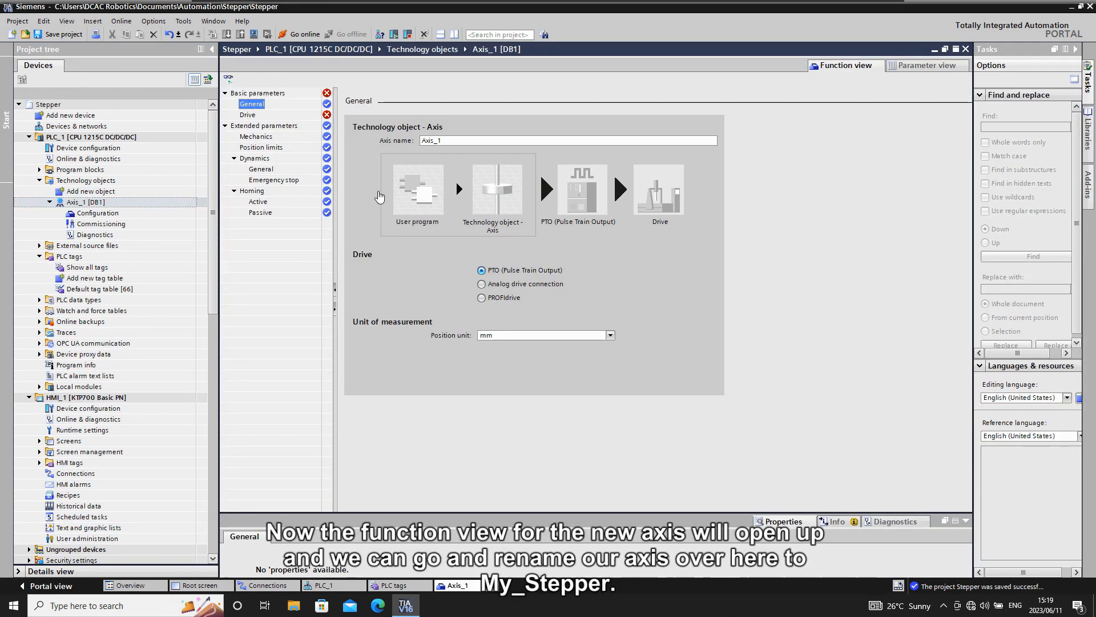
# Rename the positioning axis from Axis_1 to My_Stepper
pyautogui.click(451, 141)
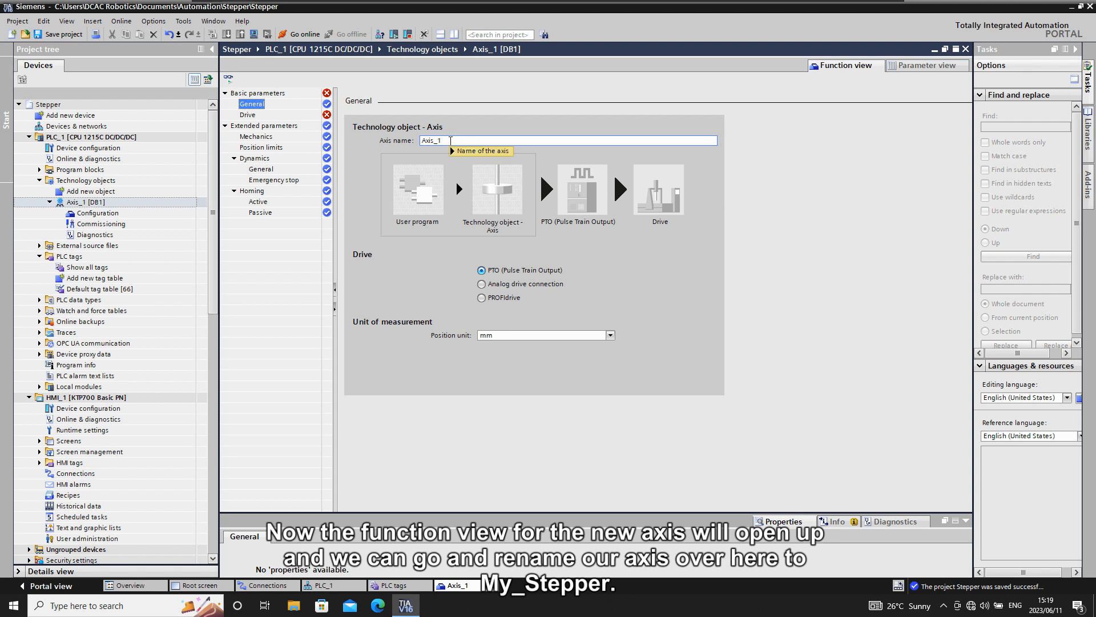
pyautogui.moveTo(450, 141); pyautogui.dragTo(419, 142)
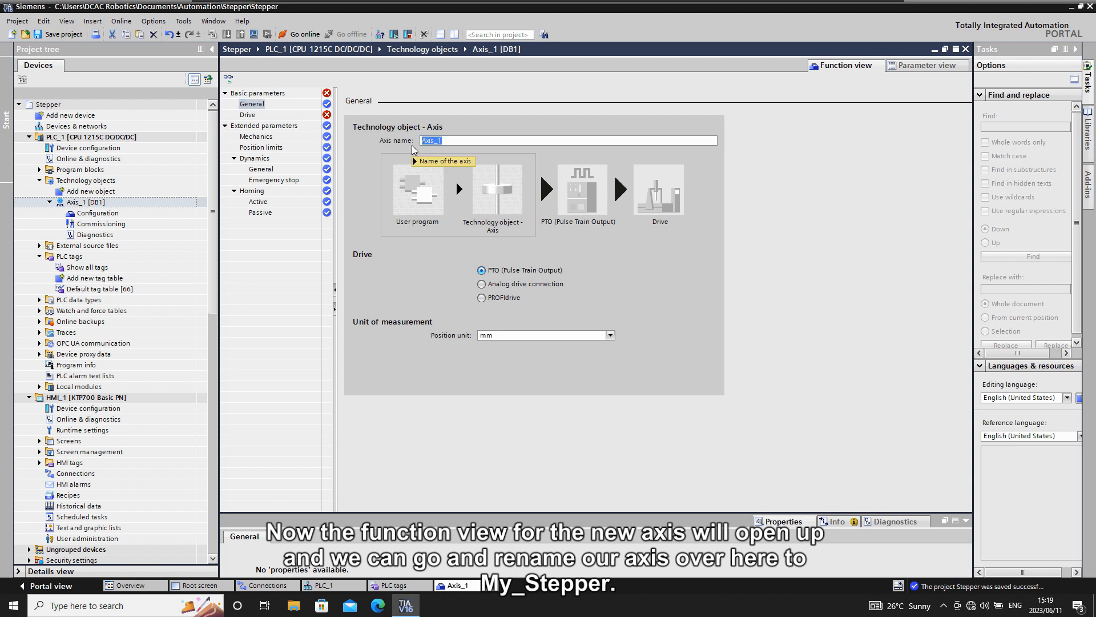
pyautogui.write('My_Stepper')
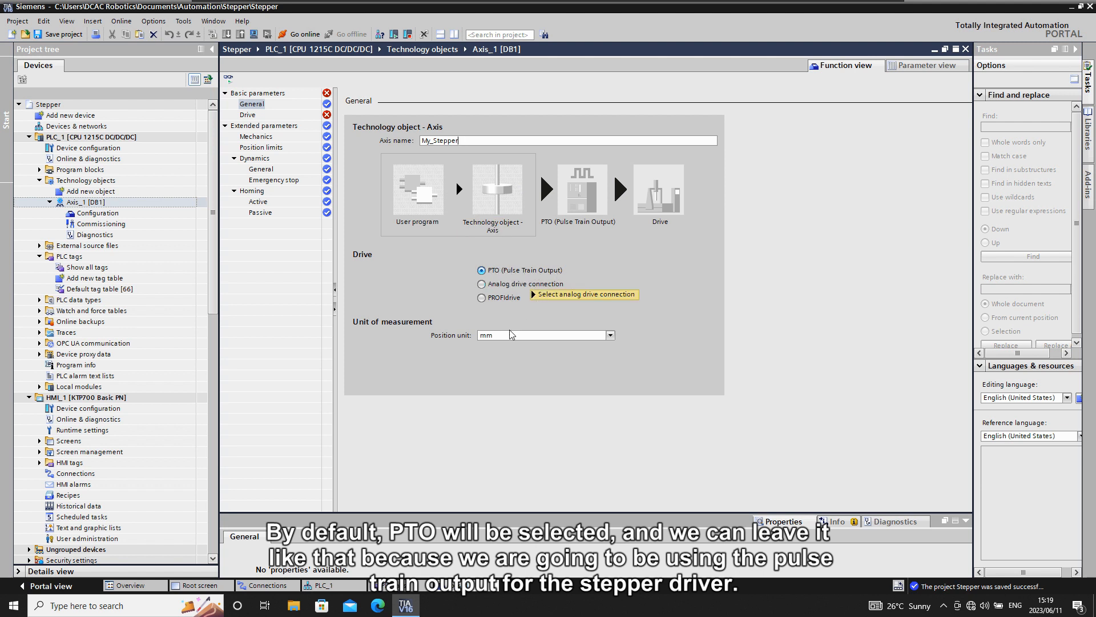
# Change the axis position unit from mm to pulses, converting existing parameter values
pyautogui.click(610, 336)
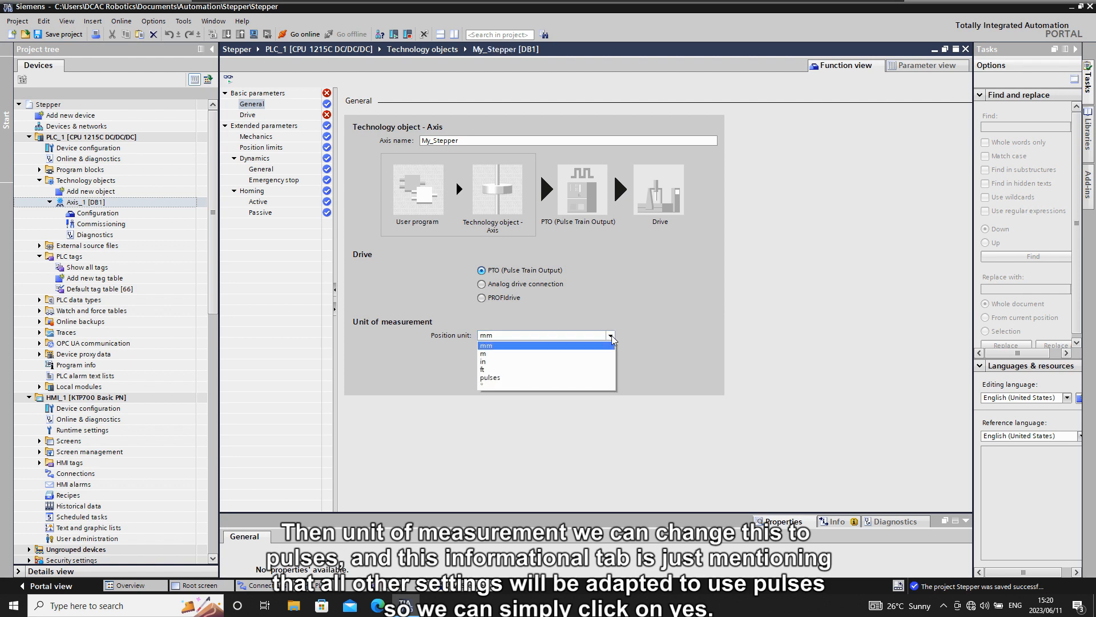
pyautogui.click(490, 378)
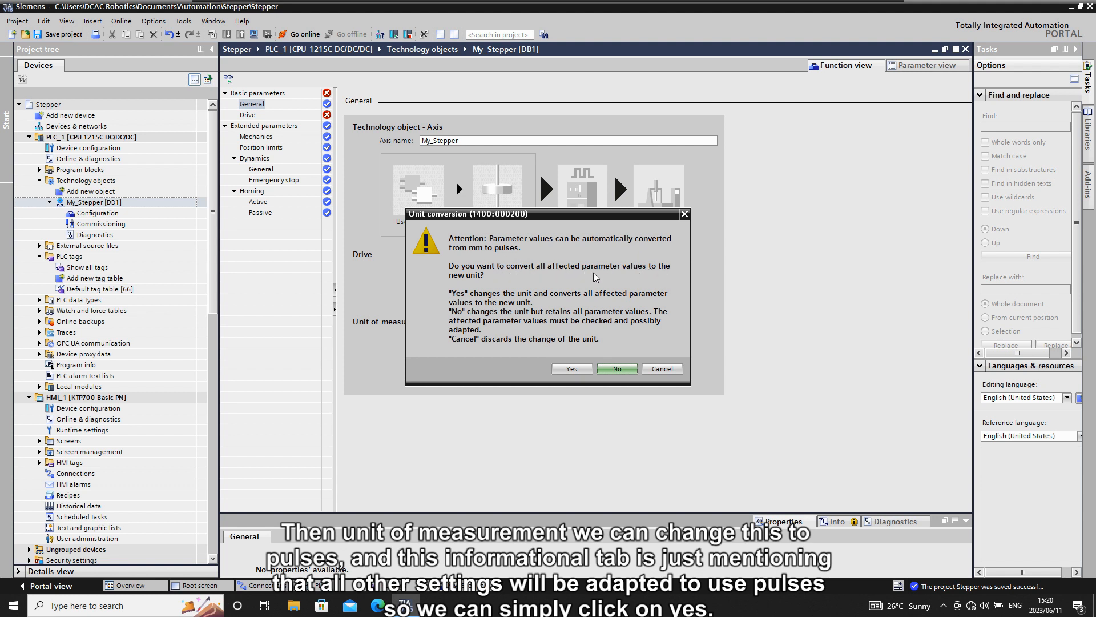
pyautogui.click(570, 369)
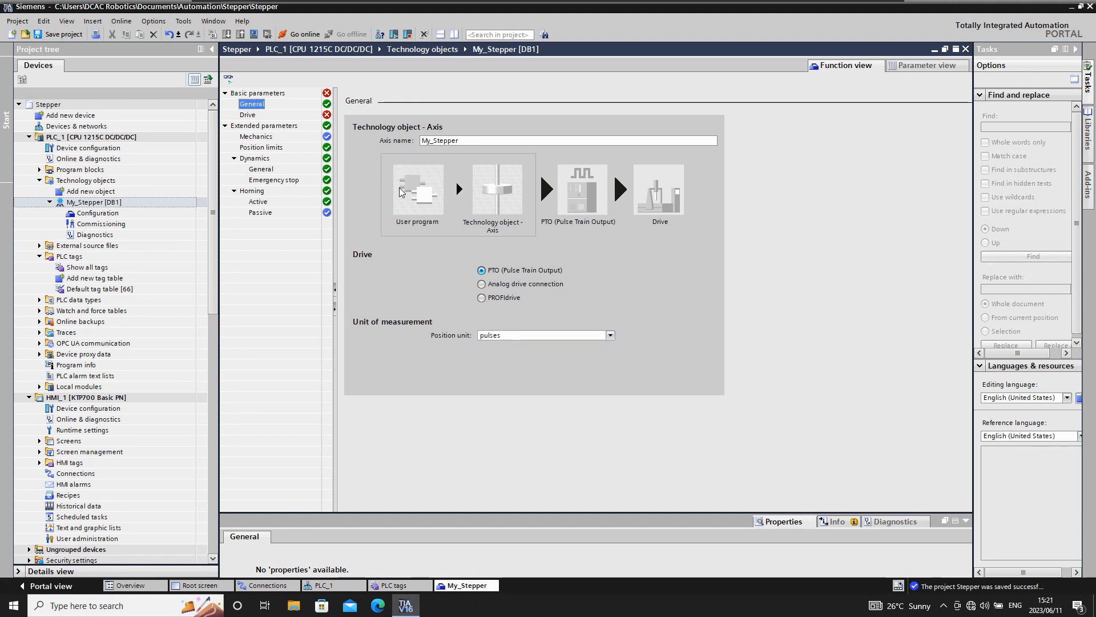
# Set My_Stepper's drive to pulse generator Pulse_1 with PTO (pulse A and direction B) signals
pyautogui.click(248, 115)
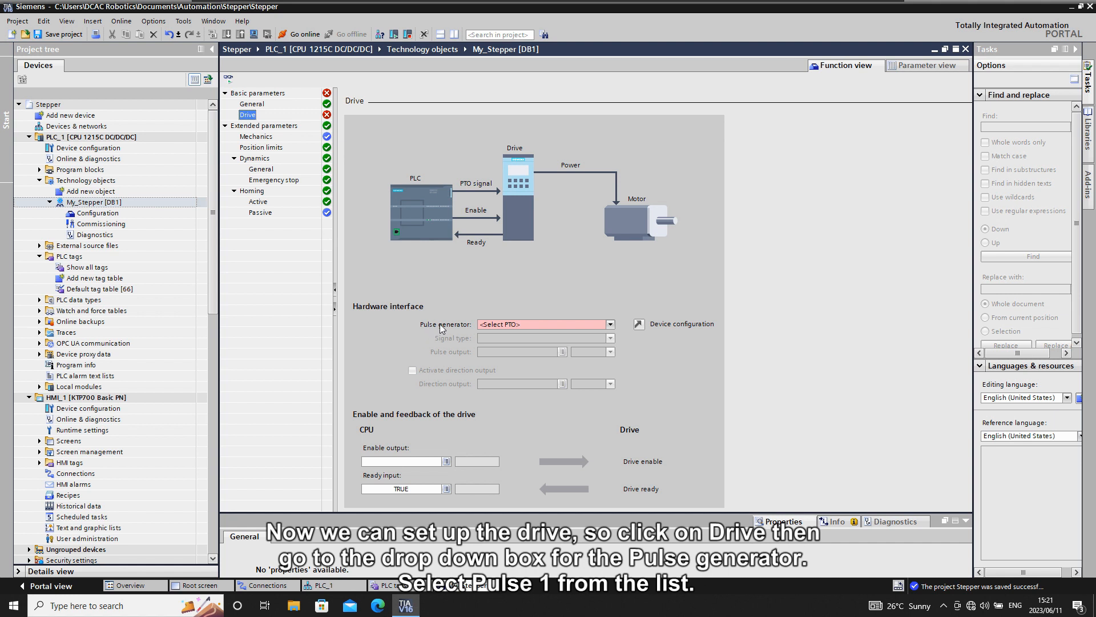
pyautogui.click(610, 328)
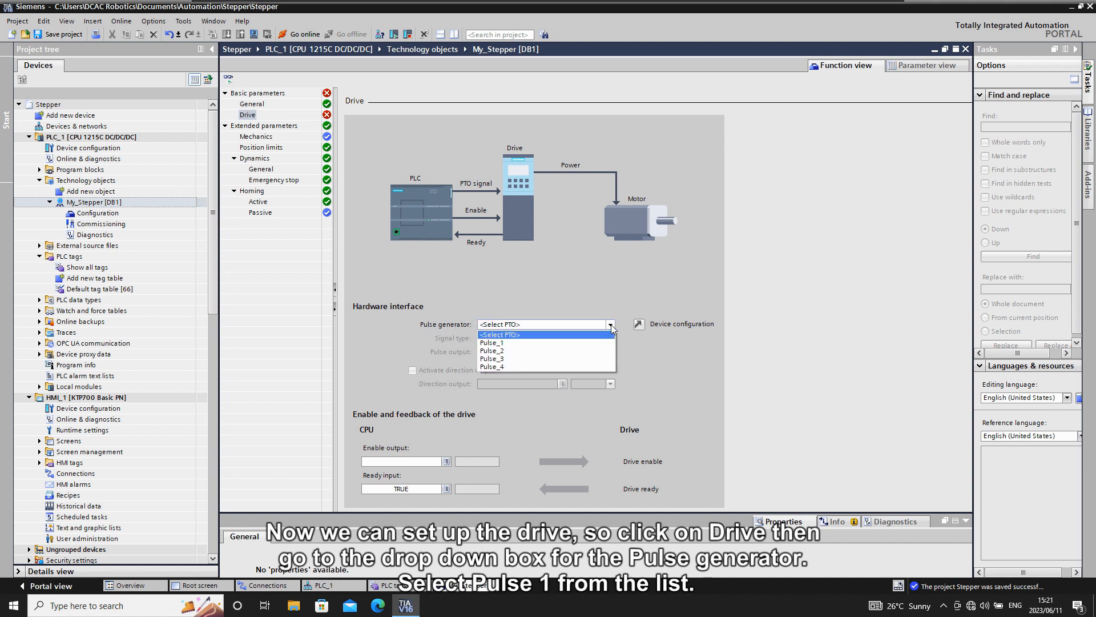
pyautogui.click(502, 344)
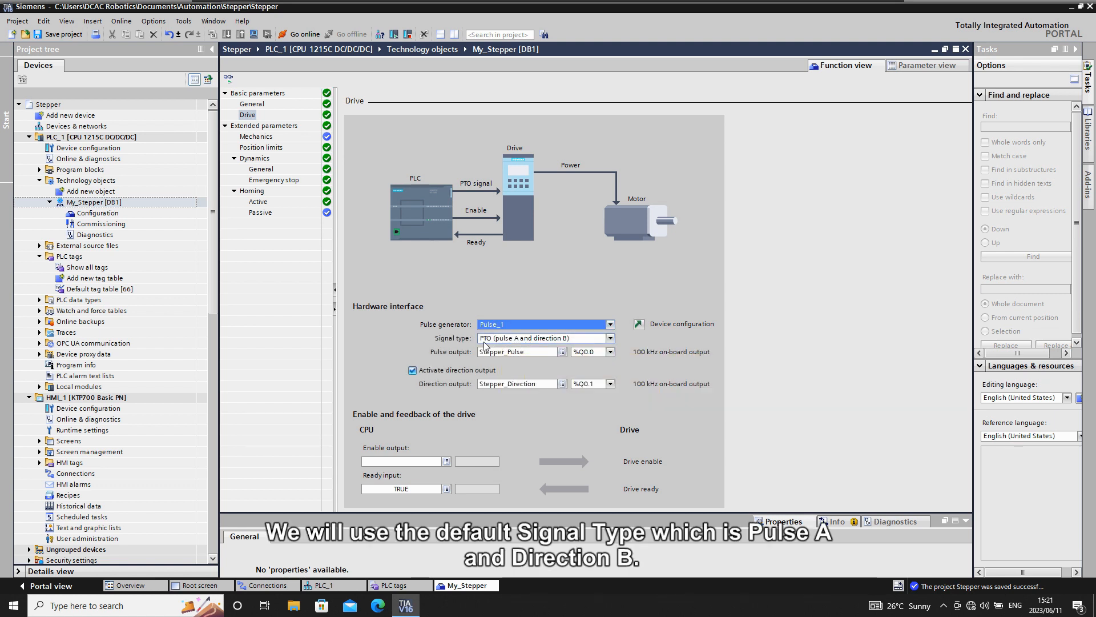
pyautogui.click(610, 338)
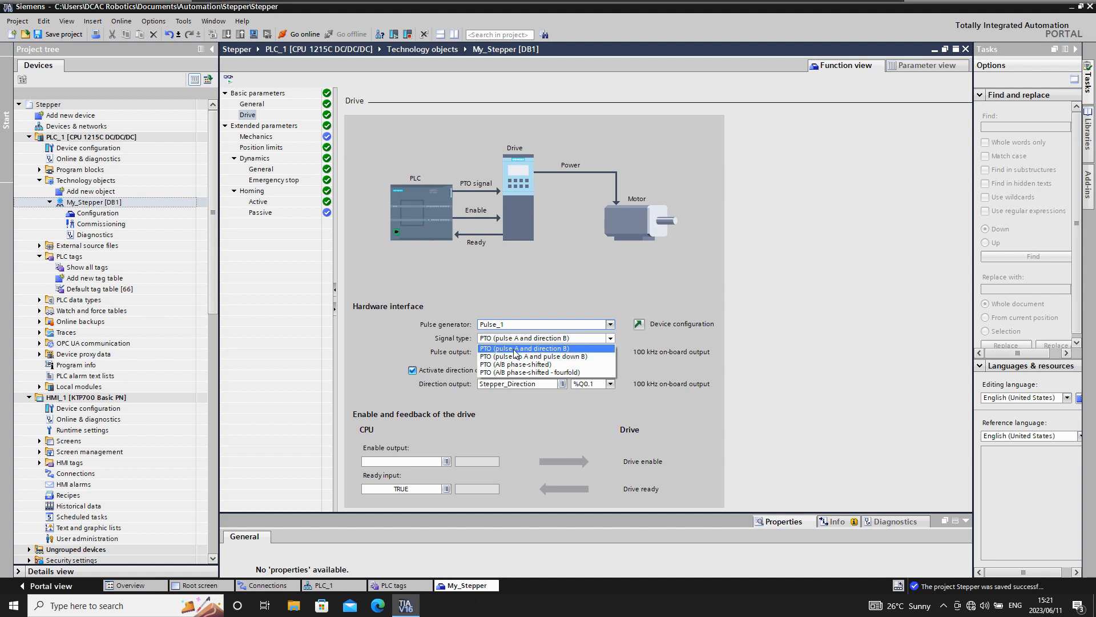
pyautogui.click(558, 349)
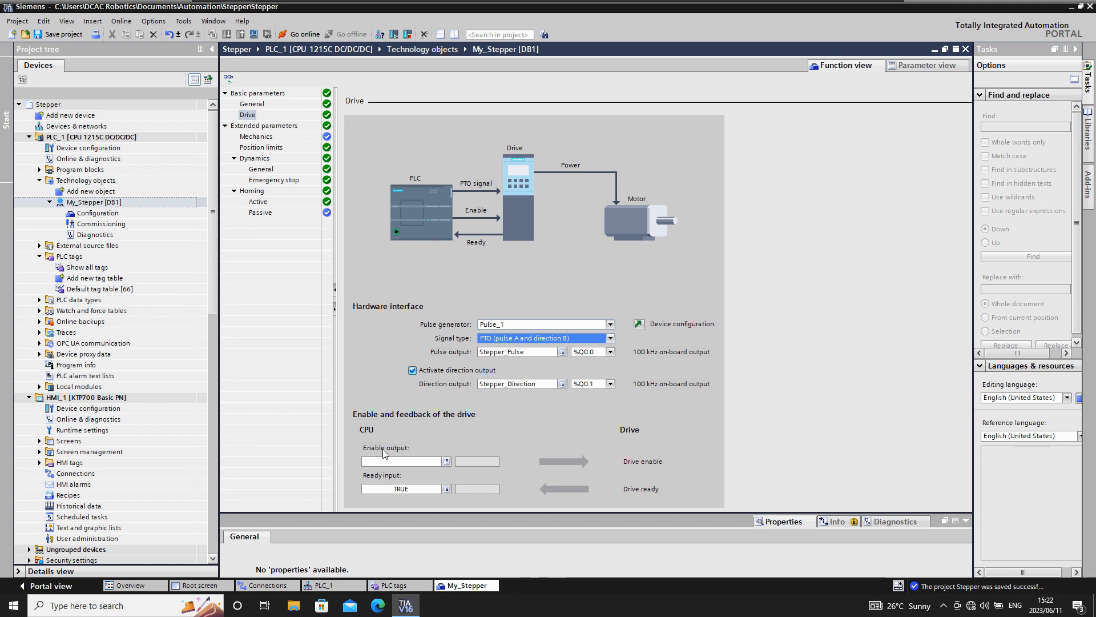
# Select Stepper_Enable from the tag list as My_Stepper's Enable output
pyautogui.click(447, 461)
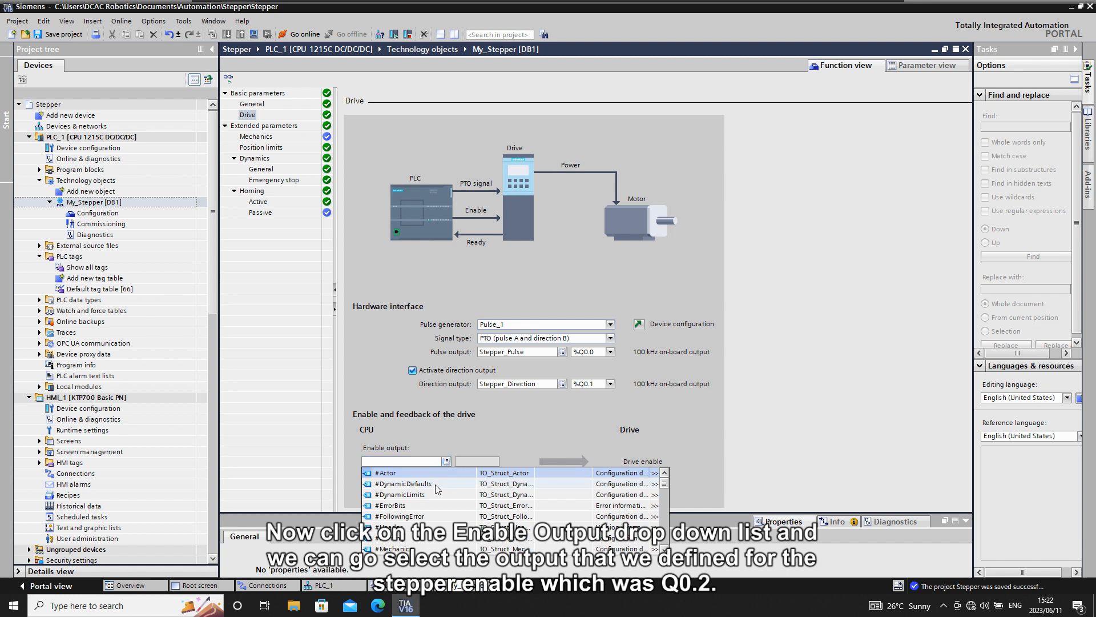
pyautogui.scroll(-4, 438, 488)
pyautogui.scroll(-5, 436, 486)
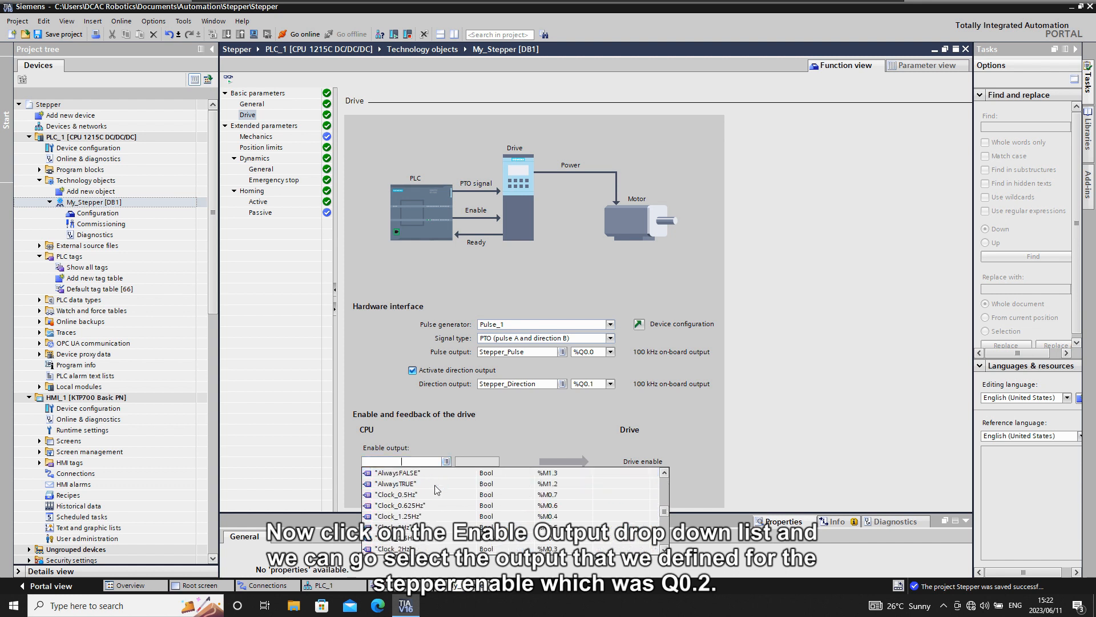
pyautogui.scroll(-2, 437, 489)
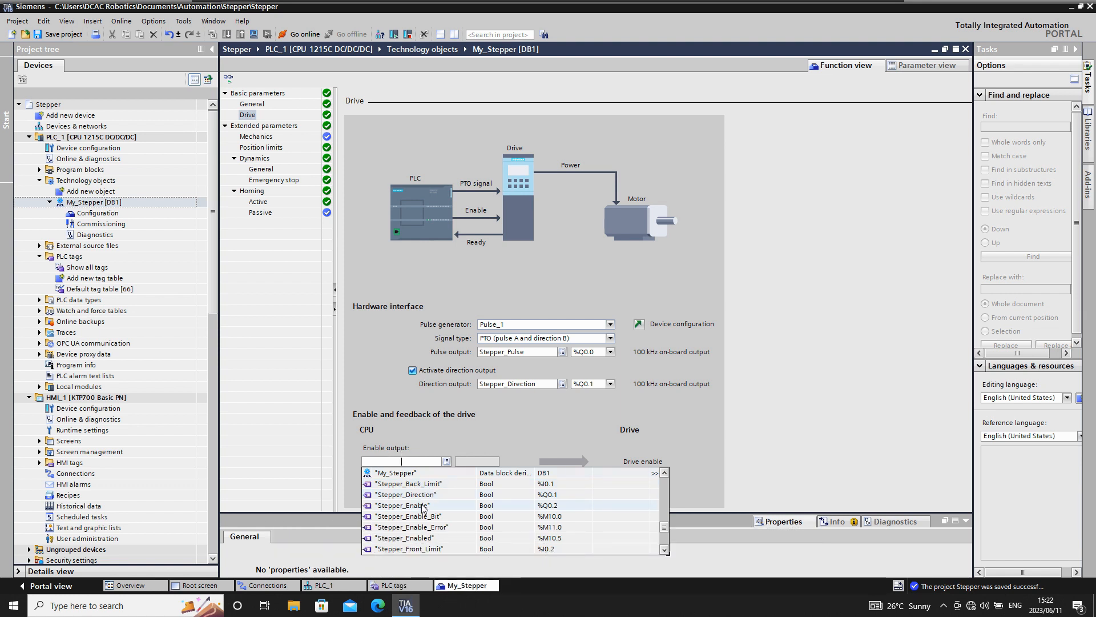
pyautogui.scroll(-1, 420, 506)
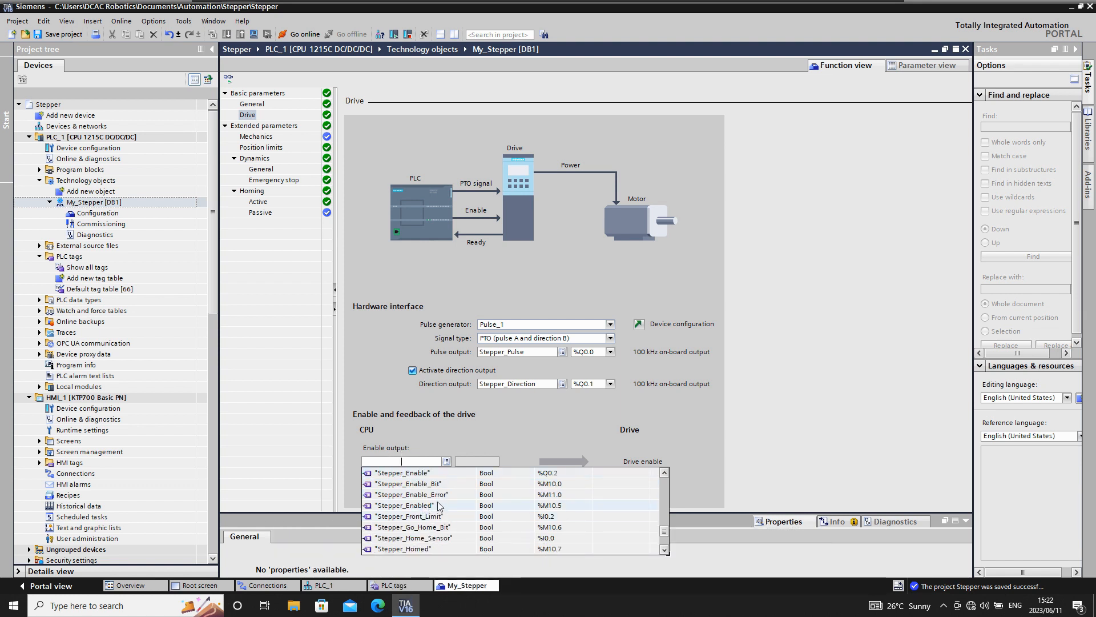
pyautogui.click(415, 473)
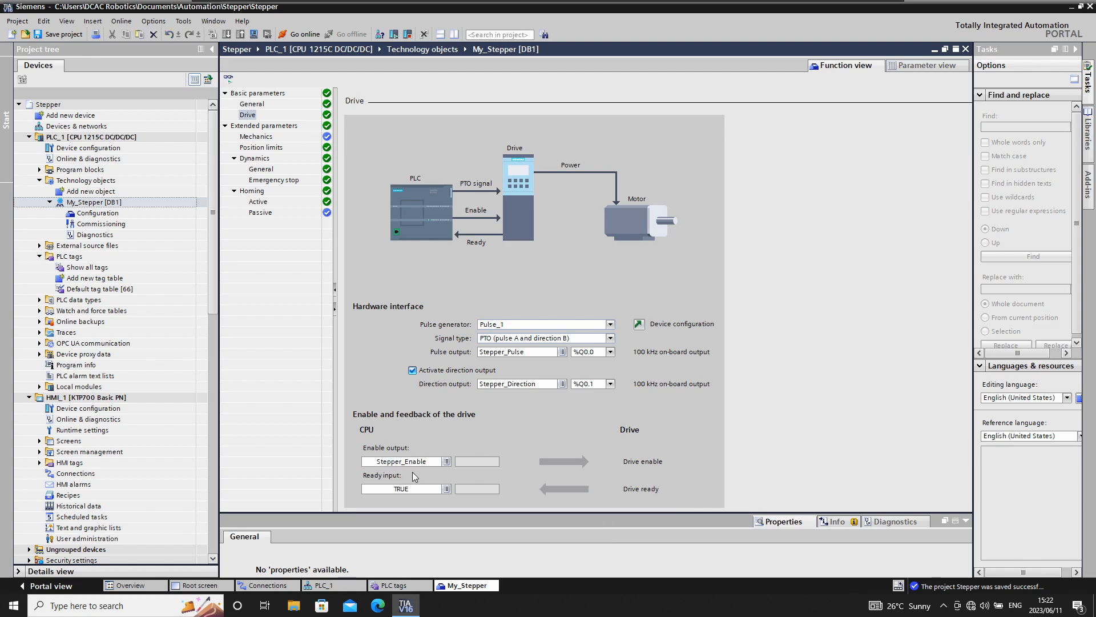
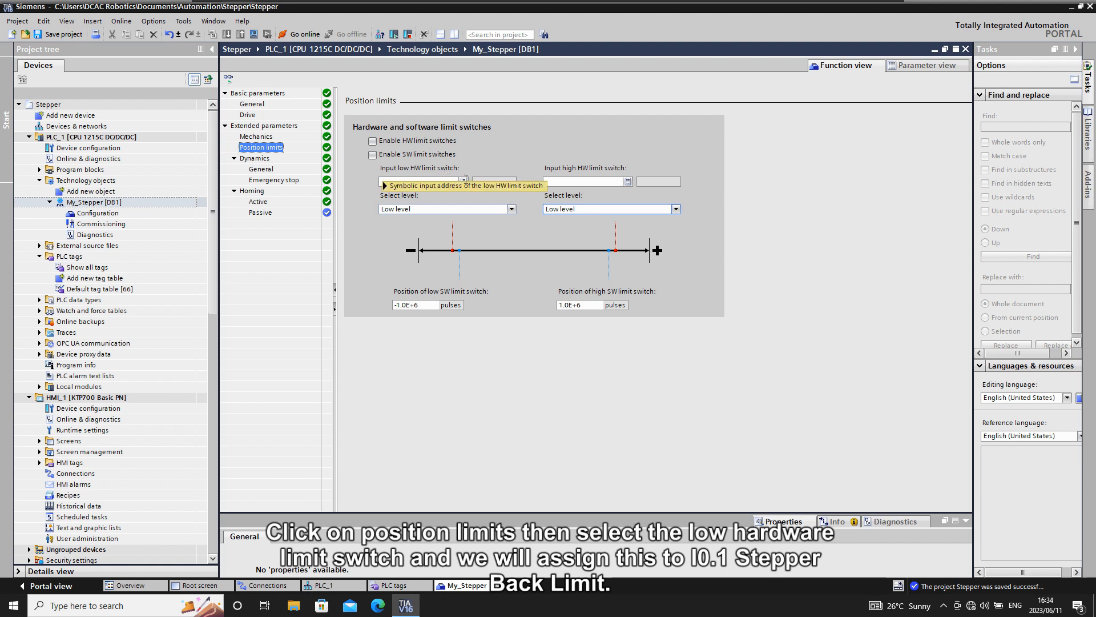
# Assign Stepper_Back_Limit (low) and Stepper_Front_Limit (high) at Low level, and enable HW limit switches
pyautogui.click(465, 182)
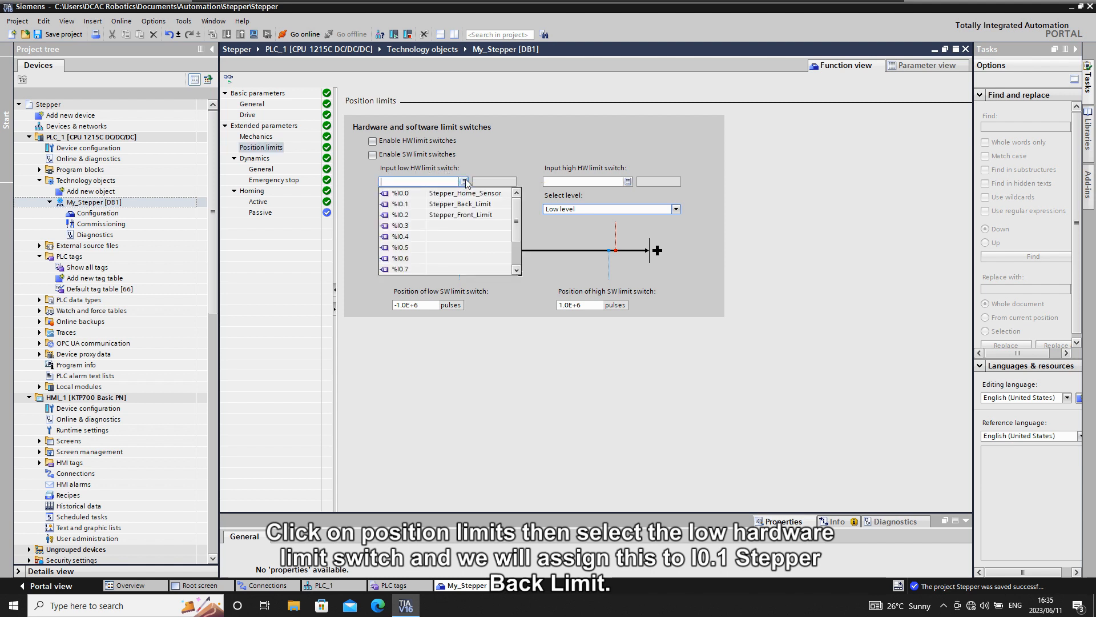
pyautogui.click(474, 207)
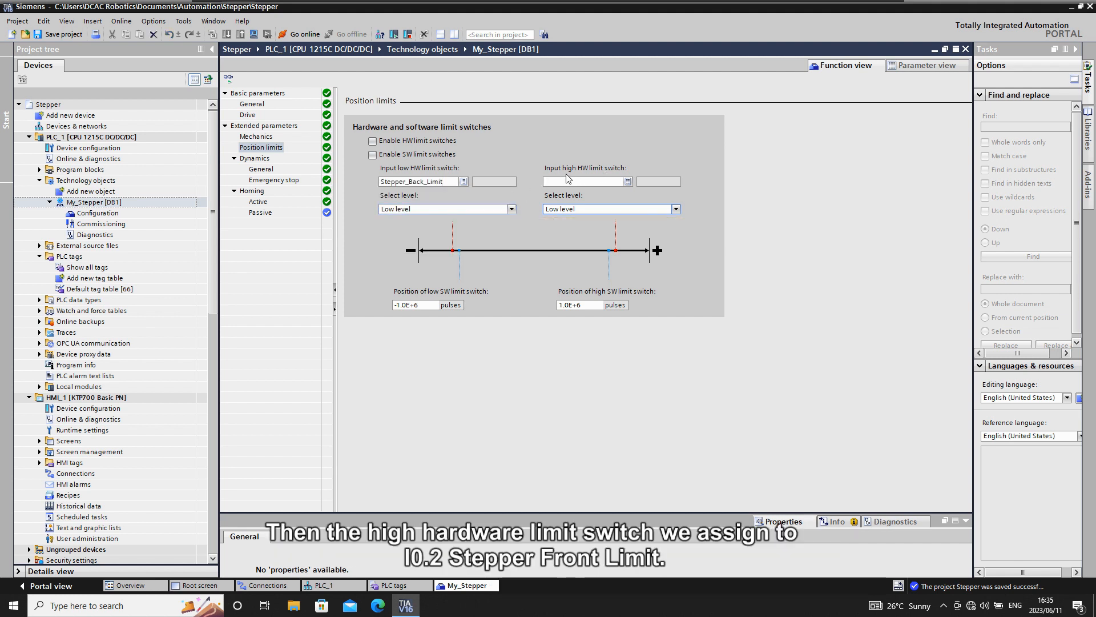
pyautogui.click(628, 182)
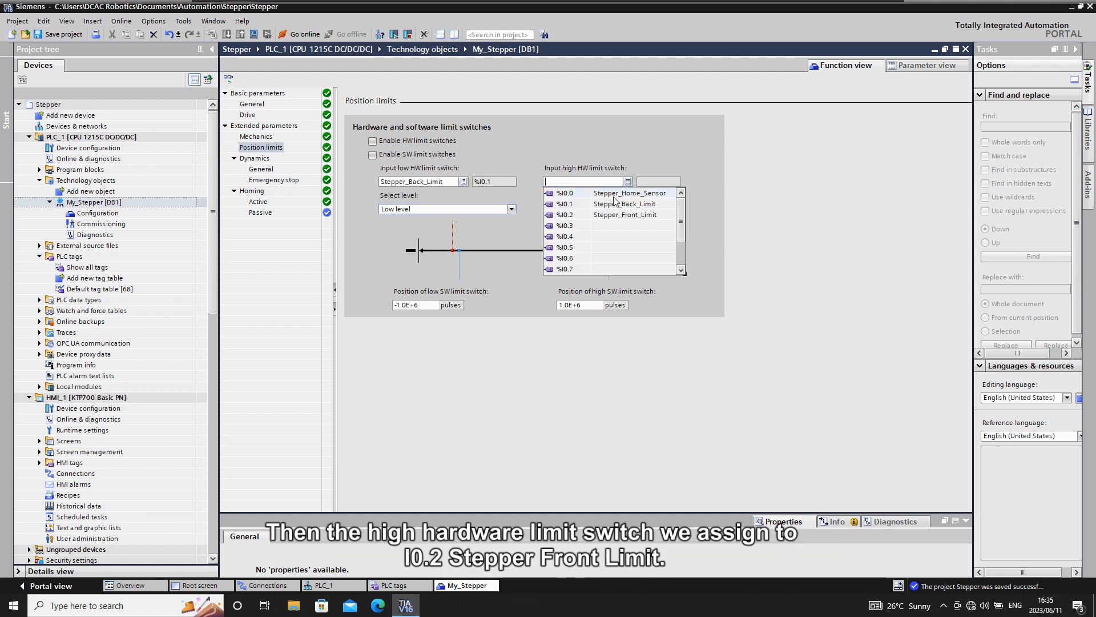
pyautogui.click(610, 220)
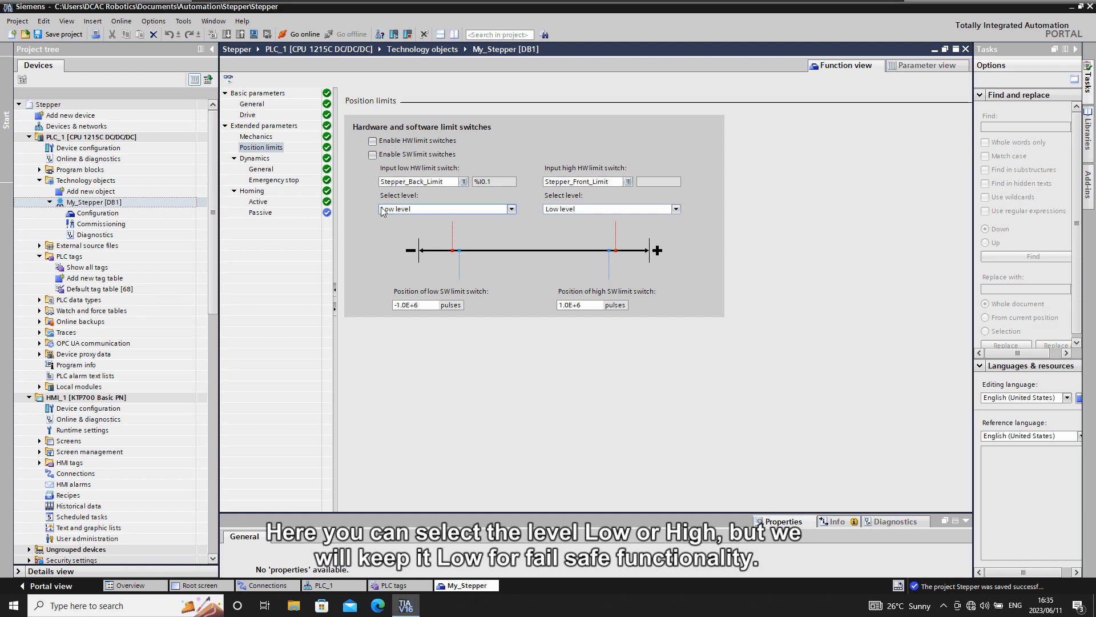
pyautogui.click(510, 209)
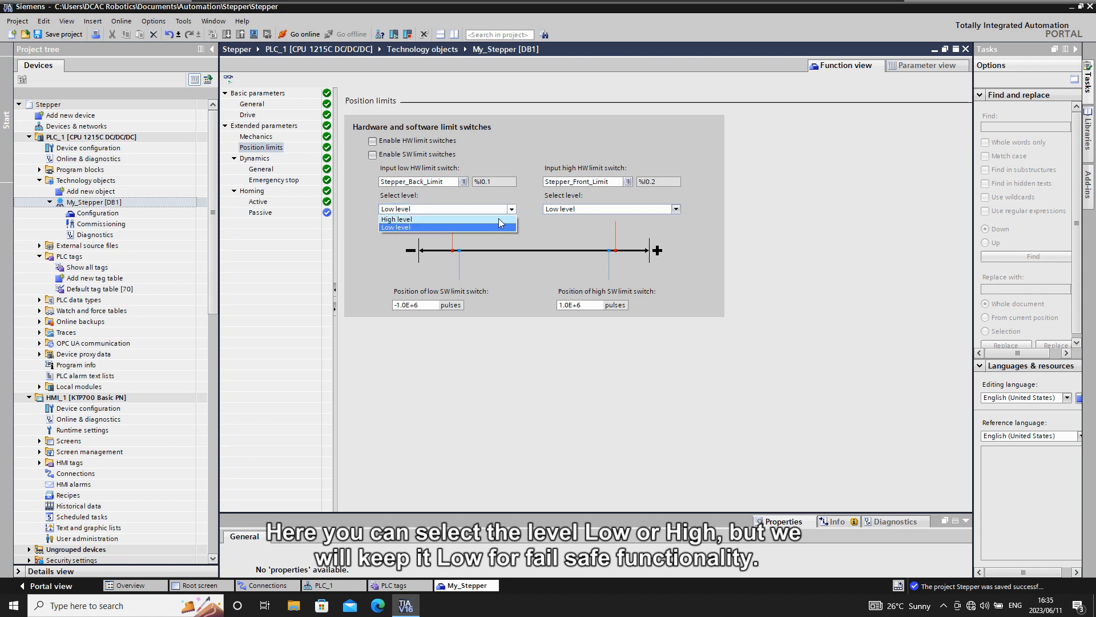
pyautogui.click(504, 210)
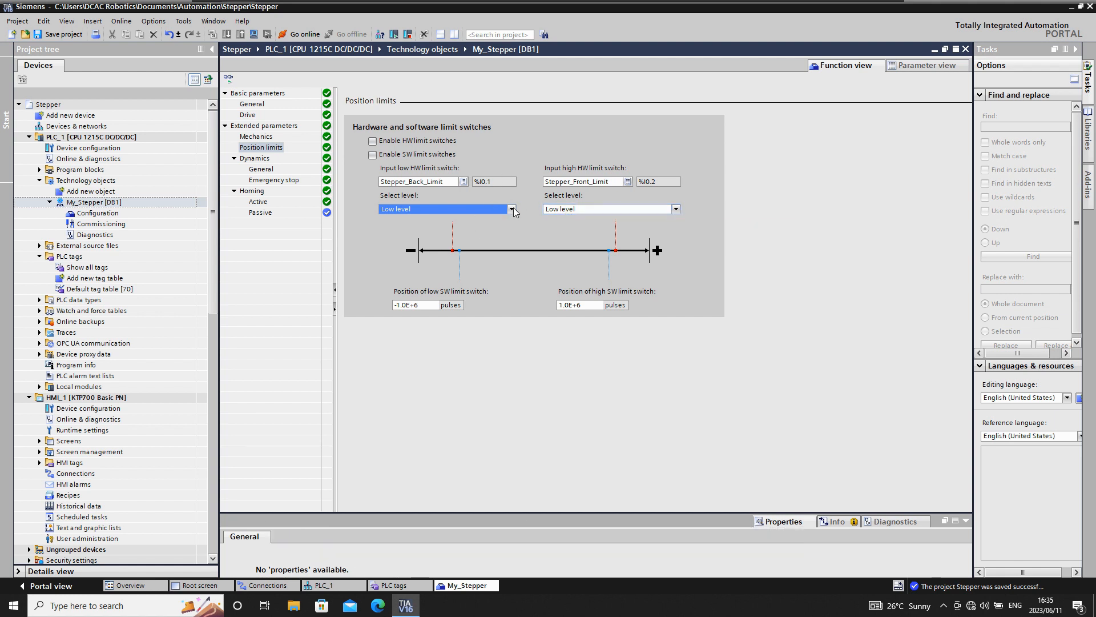
pyautogui.click(372, 141)
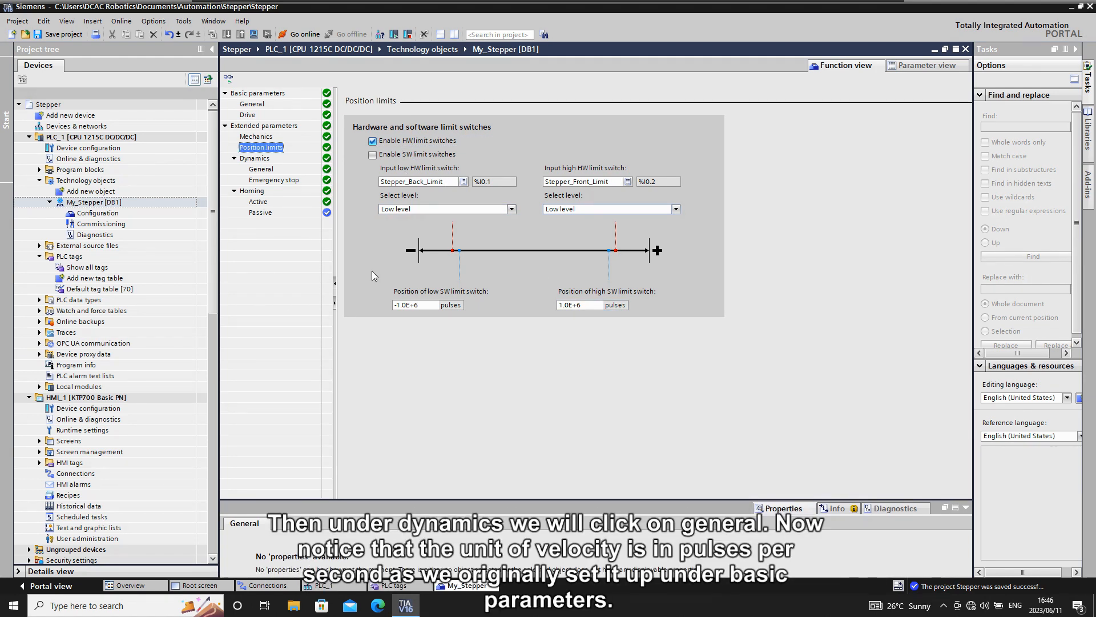
# Review the general dynamics (25000.0 pulses/s maximum, 4800.0 acceleration), then switch to PLC_1's device view
pyautogui.click(251, 170)
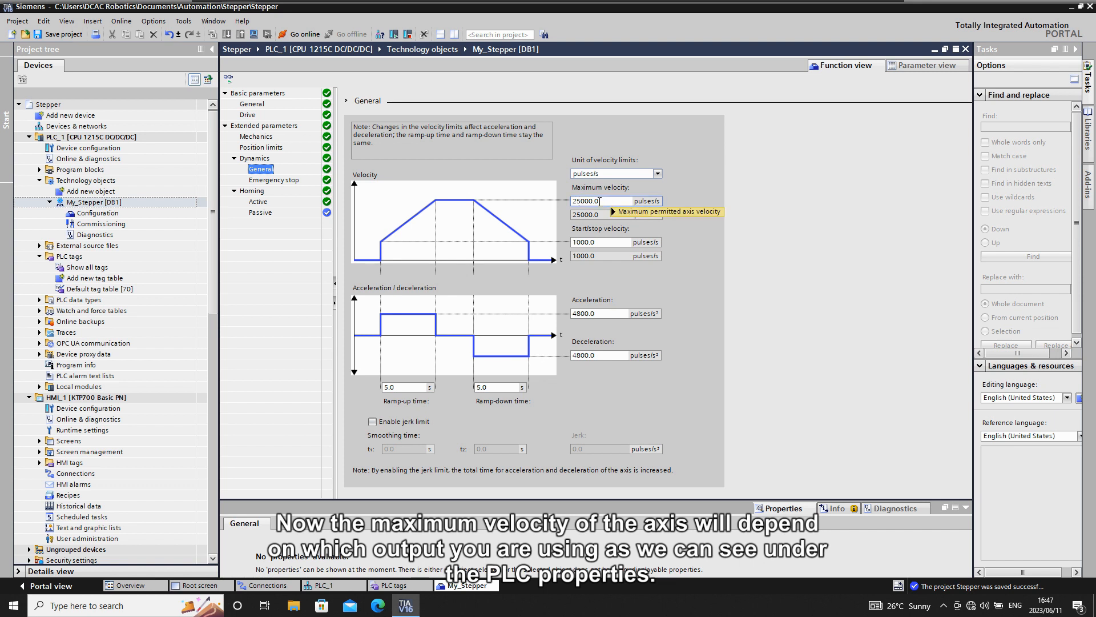
pyautogui.moveTo(600, 201)
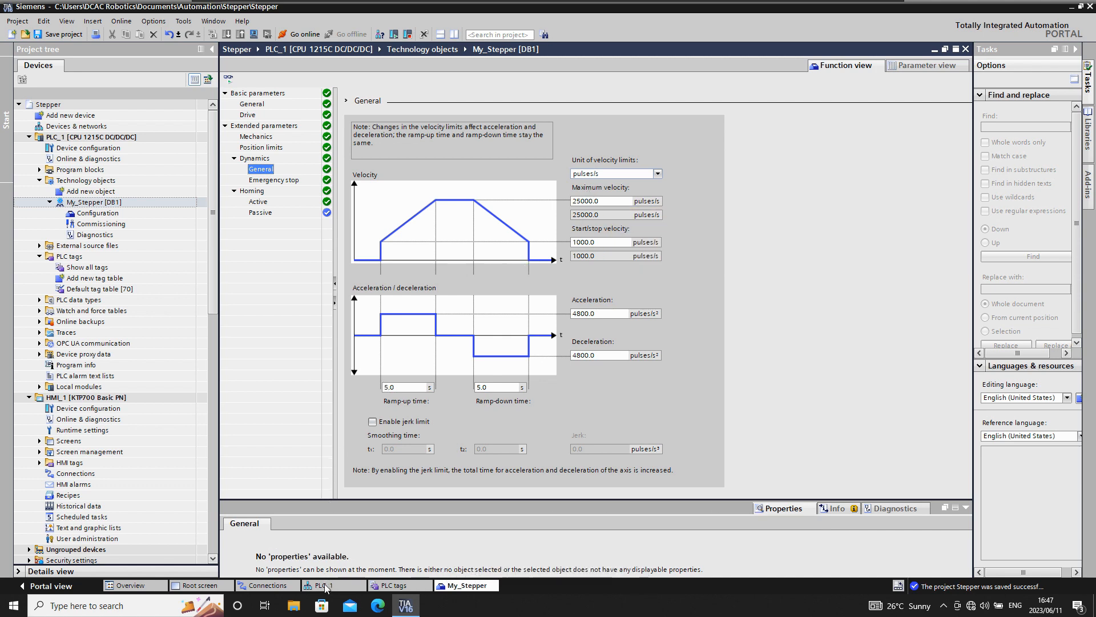
pyautogui.click(323, 585)
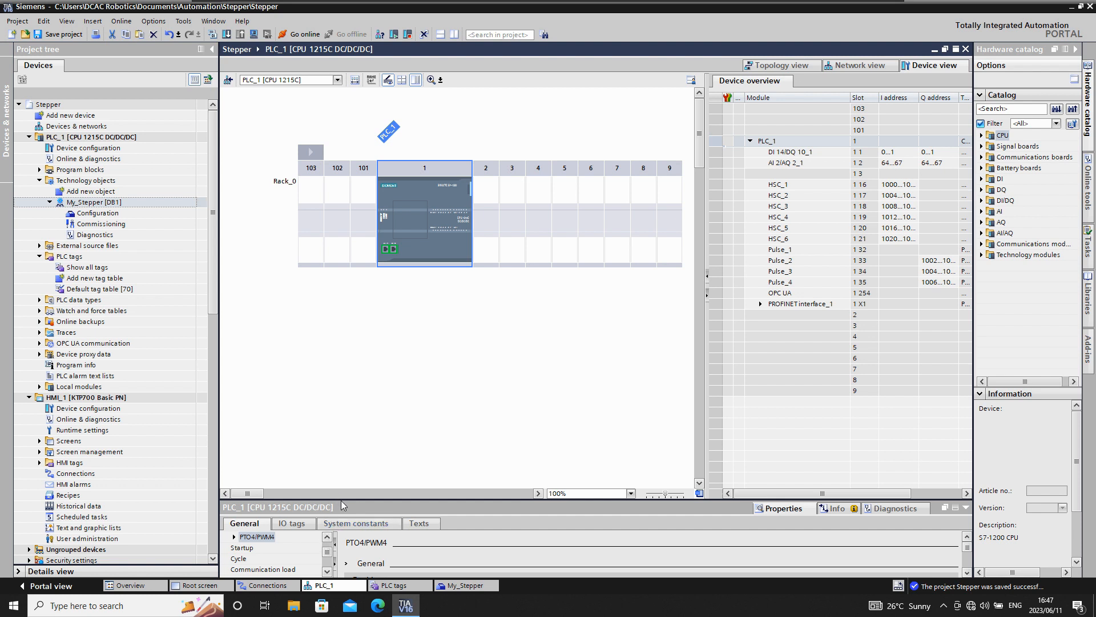
# Enlarge the Properties pane and check PTO1's hardware output 100 kHz frequency limit
pyautogui.moveTo(343, 505); pyautogui.dragTo(343, 404)
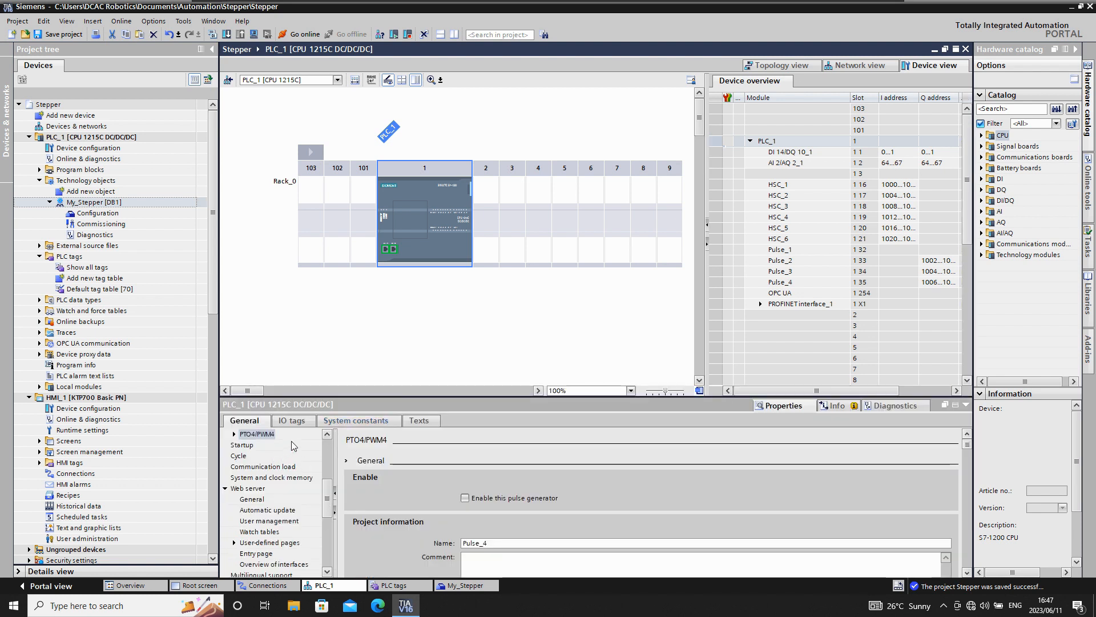
pyautogui.click(327, 434)
pyautogui.click(327, 434)
pyautogui.click(327, 434)
pyautogui.click(327, 434)
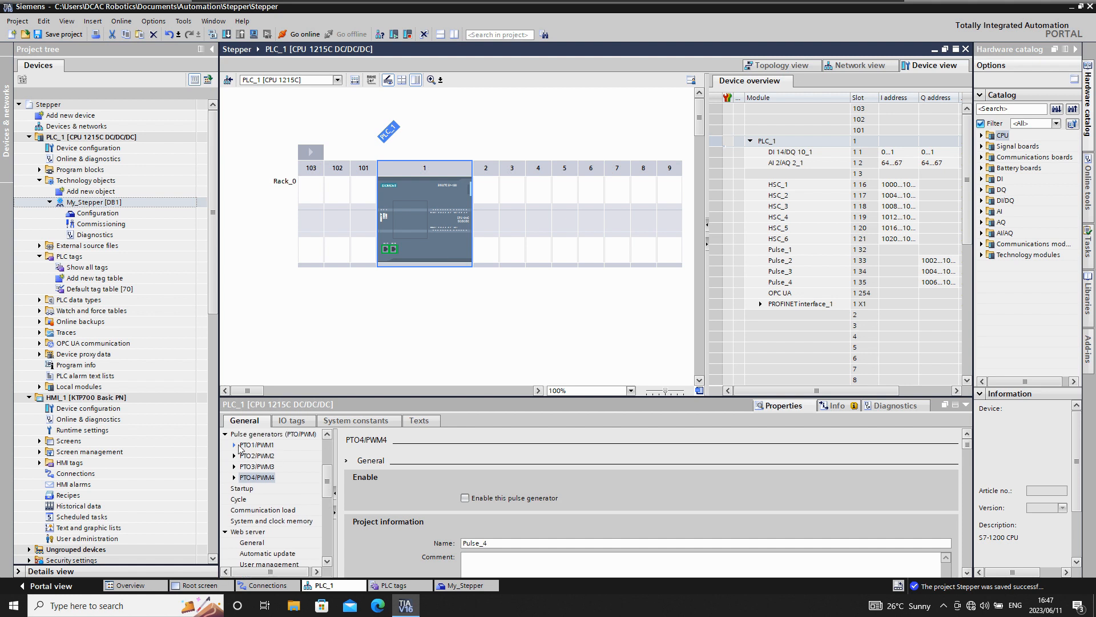
pyautogui.click(234, 445)
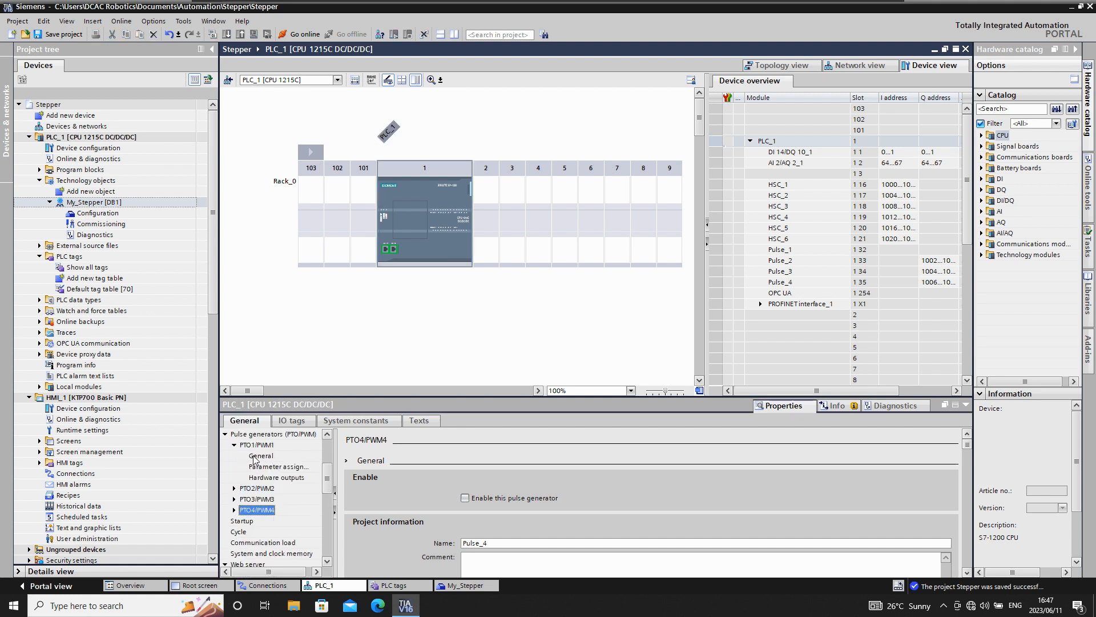
pyautogui.click(267, 478)
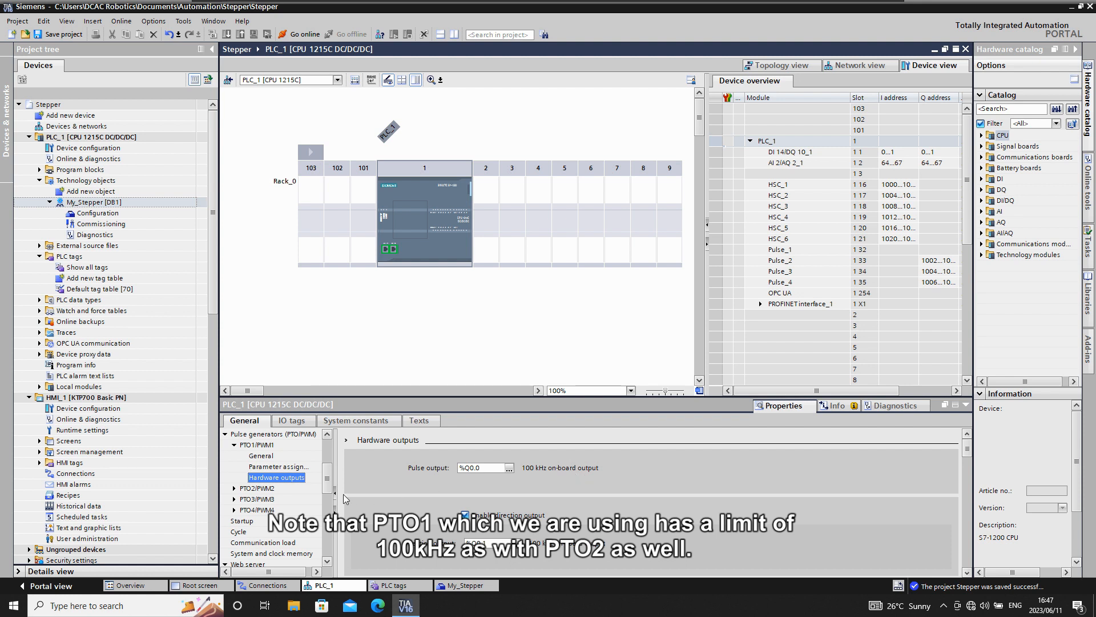
# Check PTO3's hardware outputs %Q0.4 and %Q0.5, limited to 20 kHz, then return to My_Stepper
pyautogui.click(254, 489)
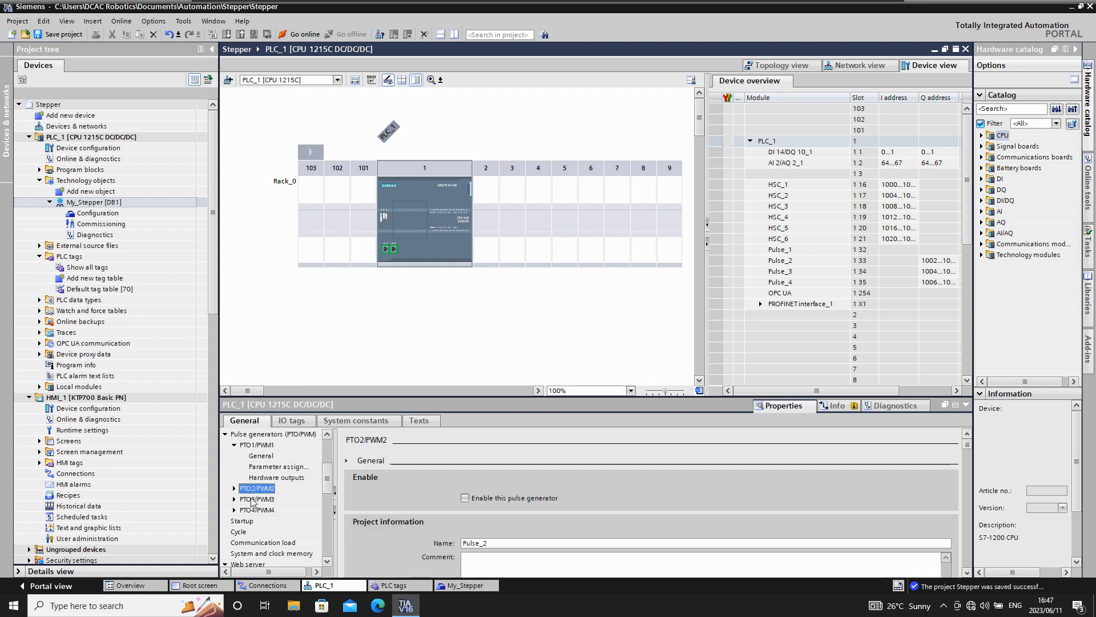
pyautogui.click(252, 500)
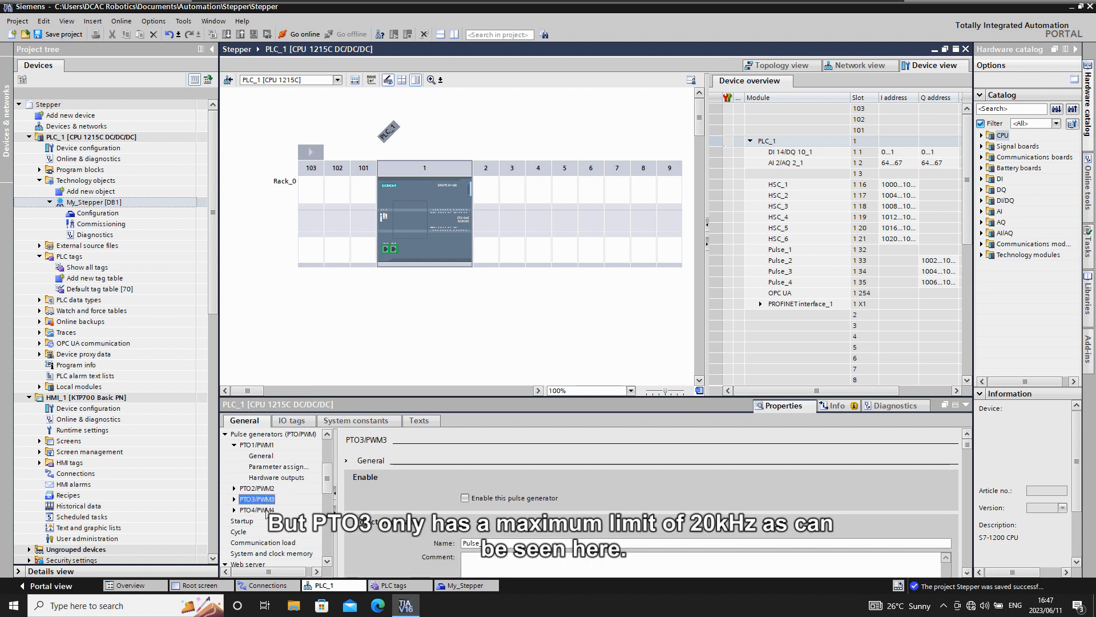
pyautogui.click(234, 499)
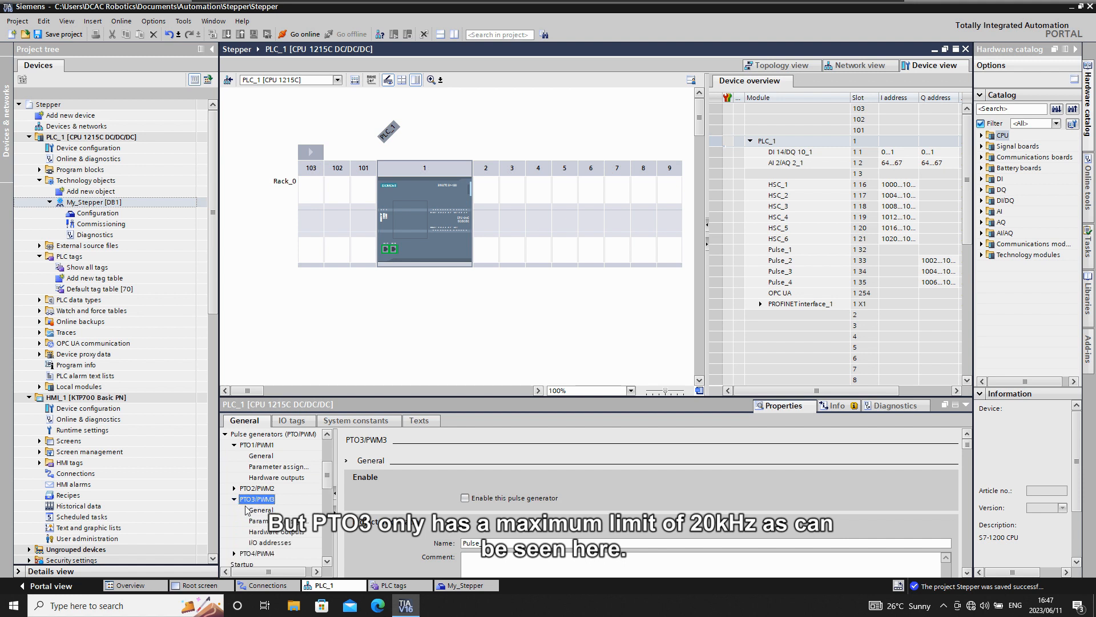
pyautogui.click(266, 543)
pyautogui.click(274, 532)
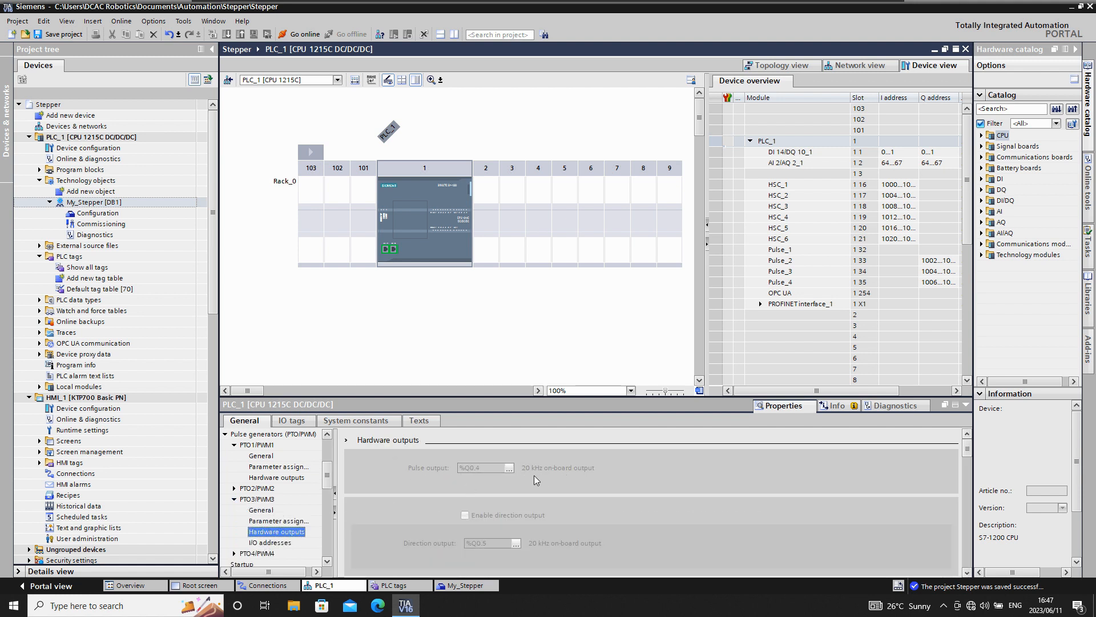
pyautogui.click(450, 587)
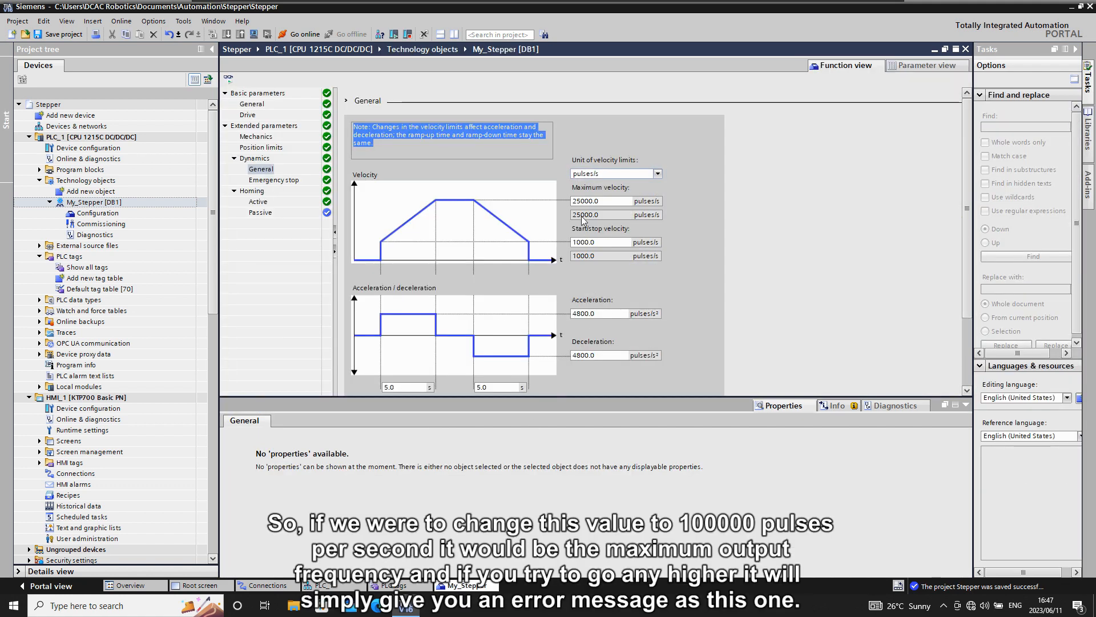
# Try a 100000 maximum velocity, dismiss the value-too-large error, and restore it to 25000
pyautogui.moveTo(599, 201); pyautogui.dragTo(571, 201)
pyautogui.write('1')
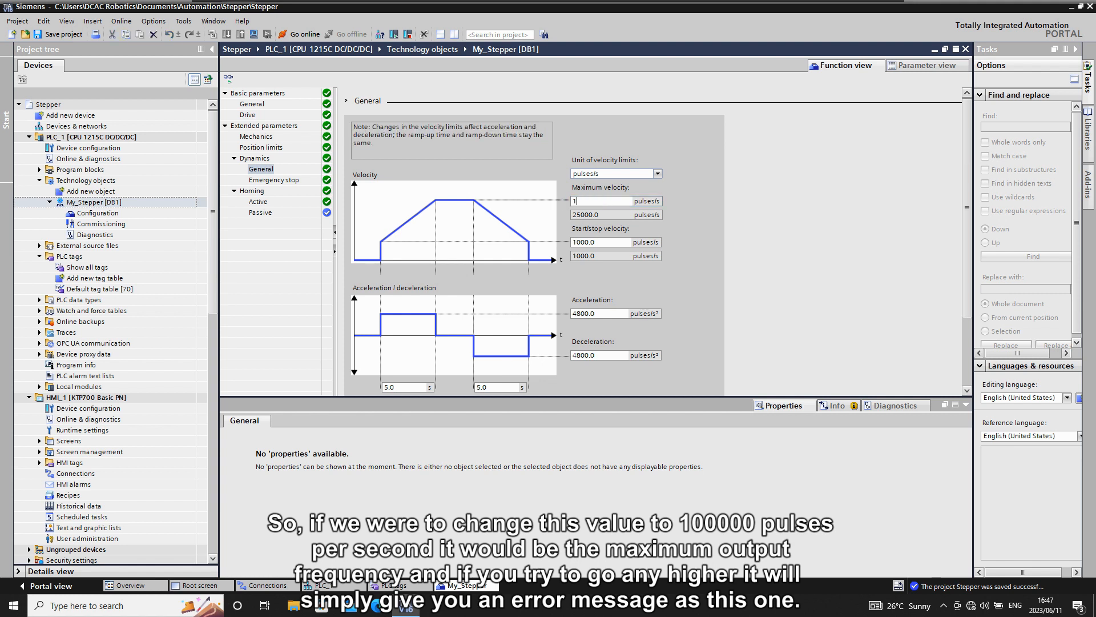
pyautogui.write('00000')
pyautogui.press('Return')
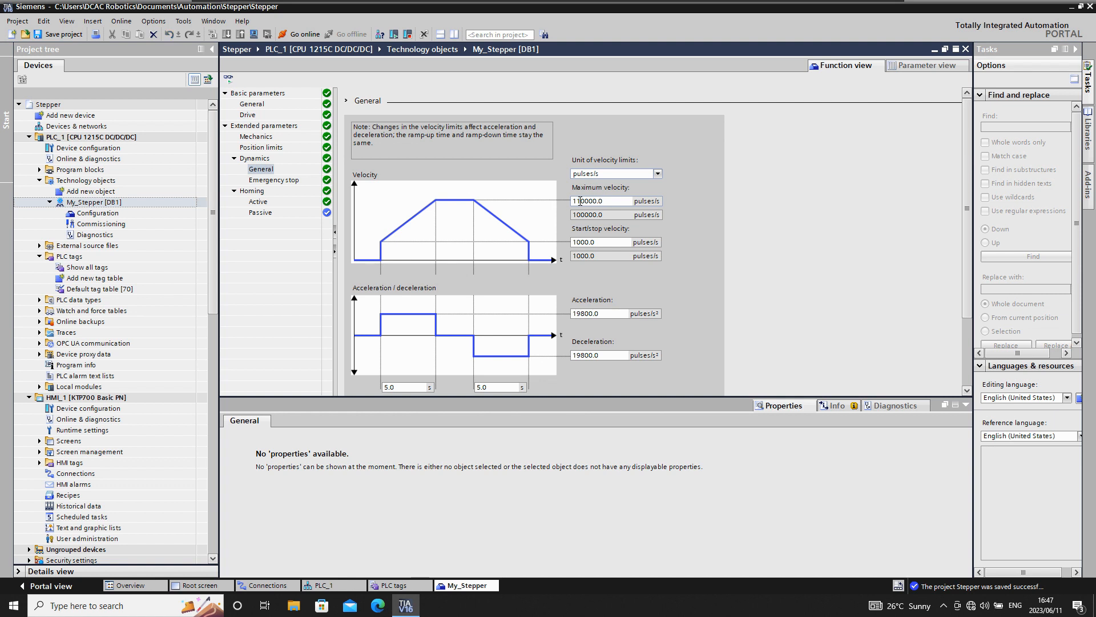
pyautogui.write('1')
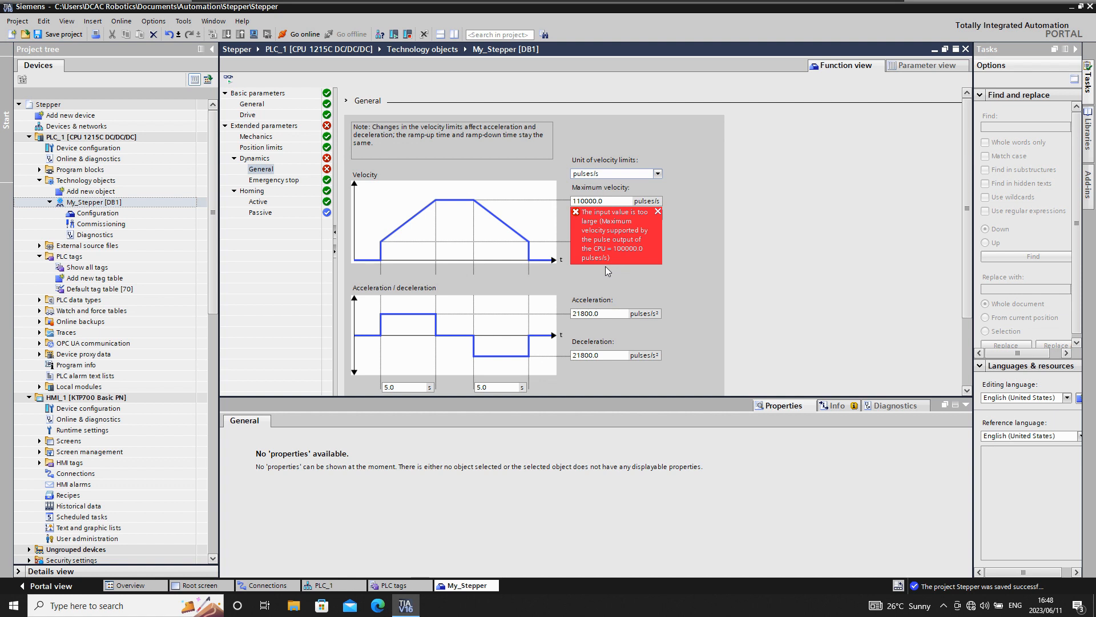
pyautogui.click(658, 212)
pyautogui.moveTo(584, 201); pyautogui.dragTo(570, 202)
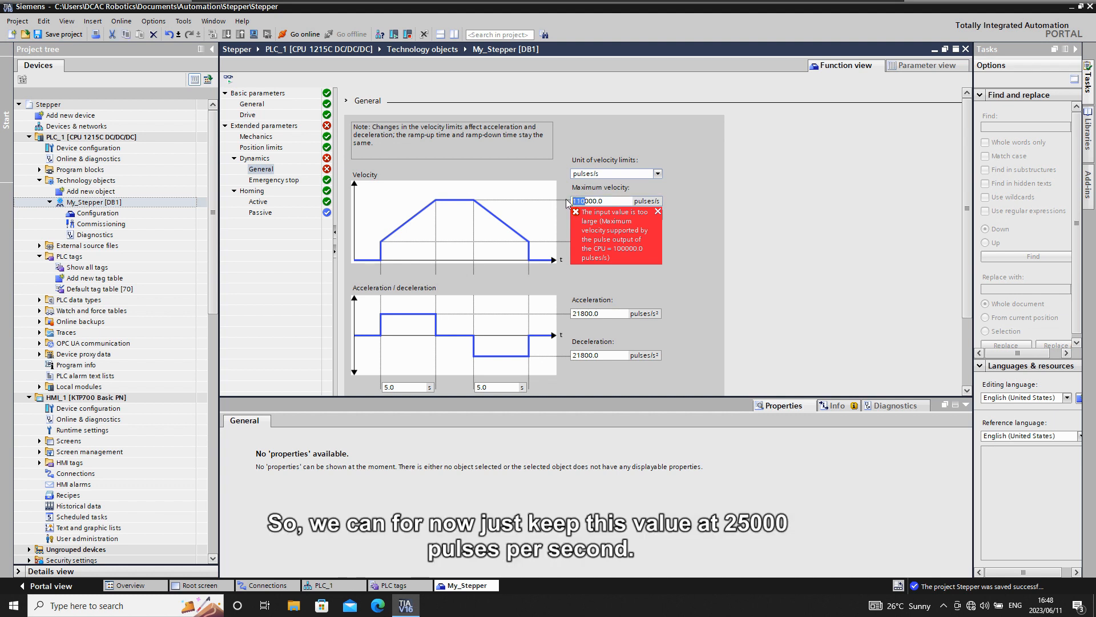
pyautogui.write('25')
pyautogui.press('Return')
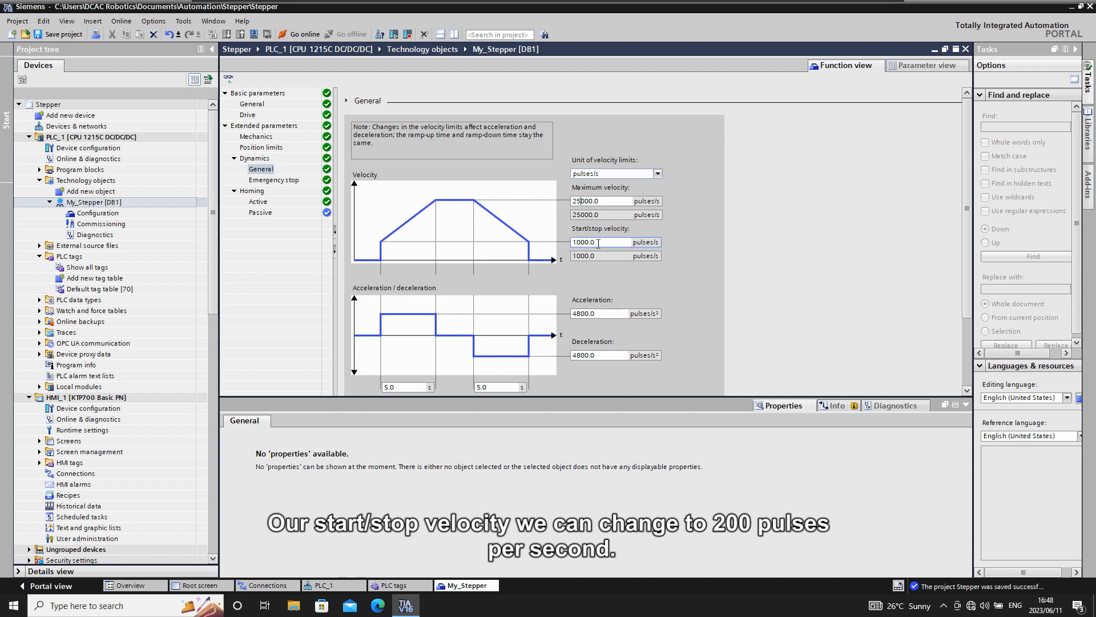
# Set the start/stop velocity to 200 pulses/s and enlarge the editor to view jerk settings
pyautogui.moveTo(597, 243); pyautogui.dragTo(572, 245)
pyautogui.write('200')
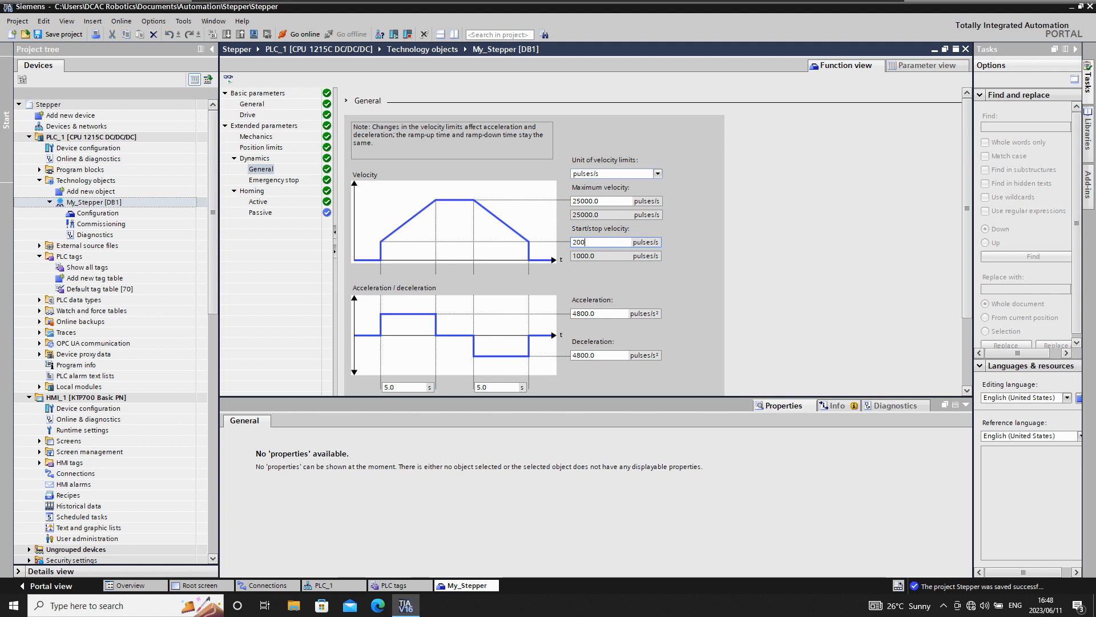
pyautogui.press('Return')
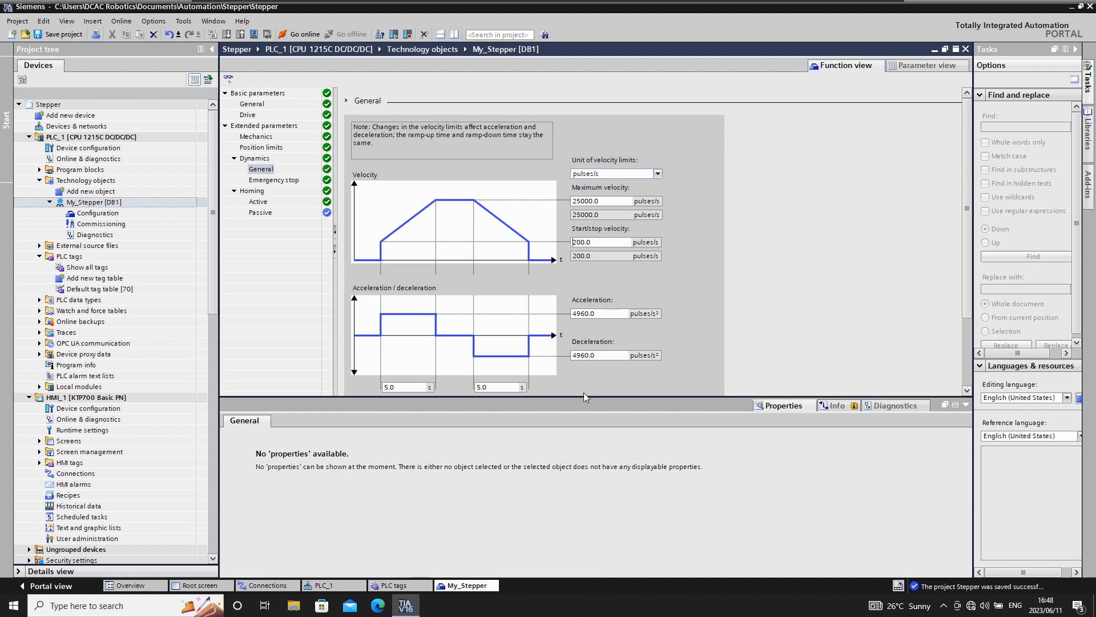
pyautogui.moveTo(584, 398); pyautogui.dragTo(581, 502)
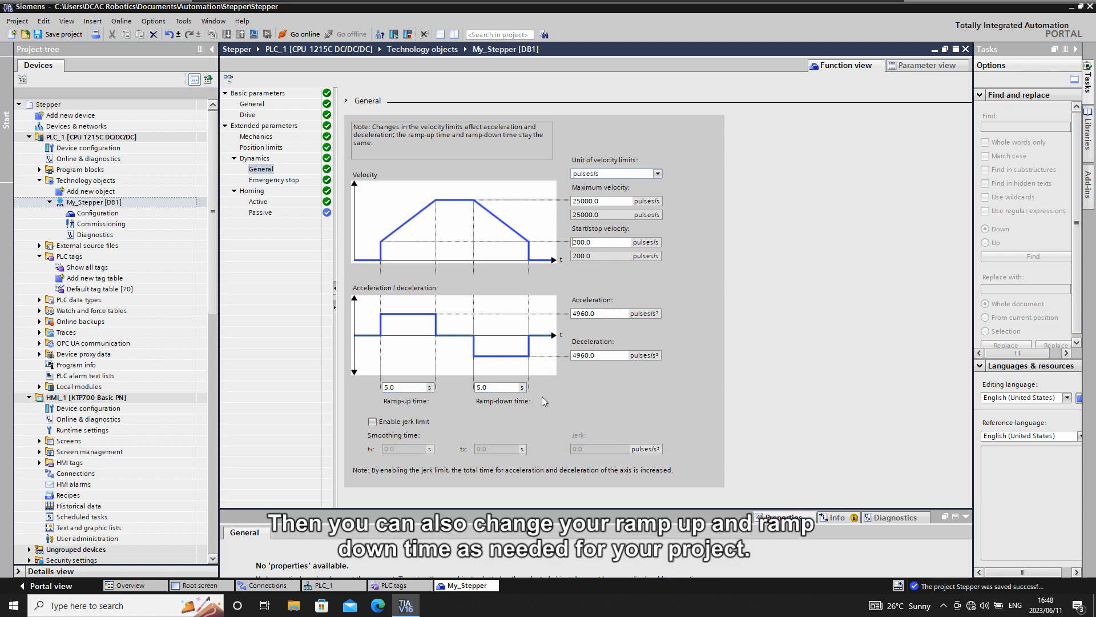
pyautogui.click(283, 171)
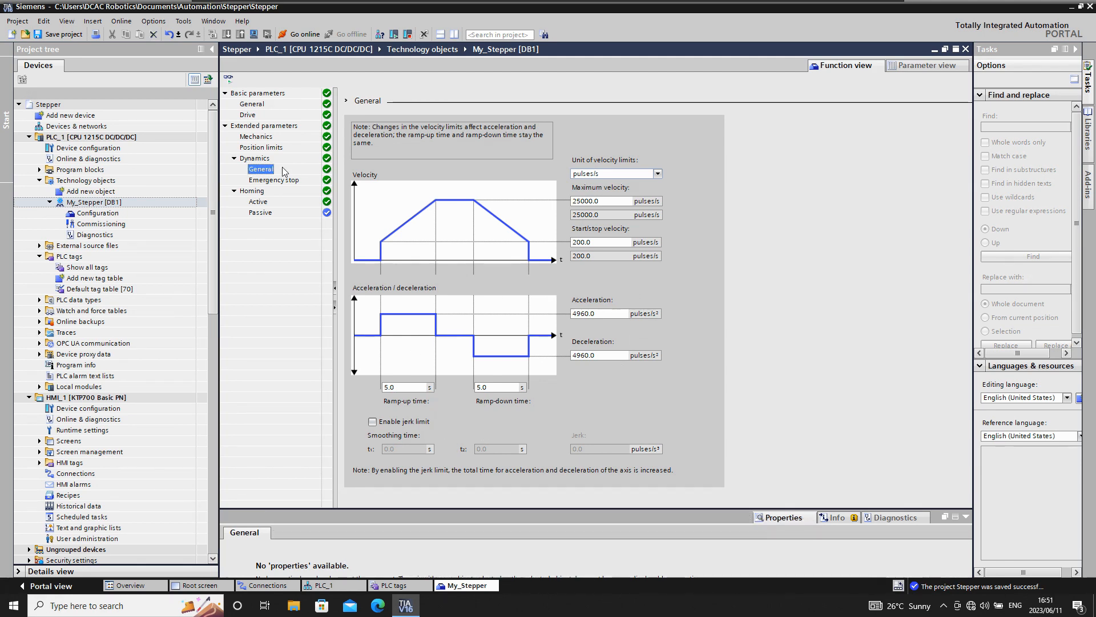
# Show emergency stop settings: 12400.0 pulses/s² deceleration with a 2.0 s ramp-down
pyautogui.click(257, 180)
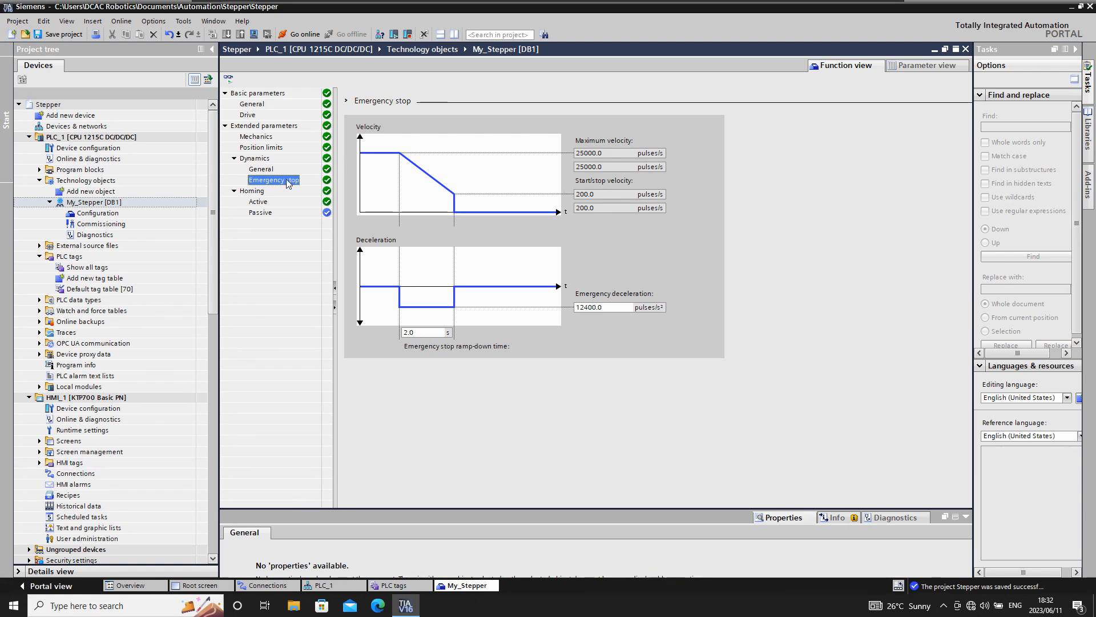
# Set active homing to Stepper_Home_Sensor at High level, permit auto reverse, and home in negative direction
pyautogui.click(262, 203)
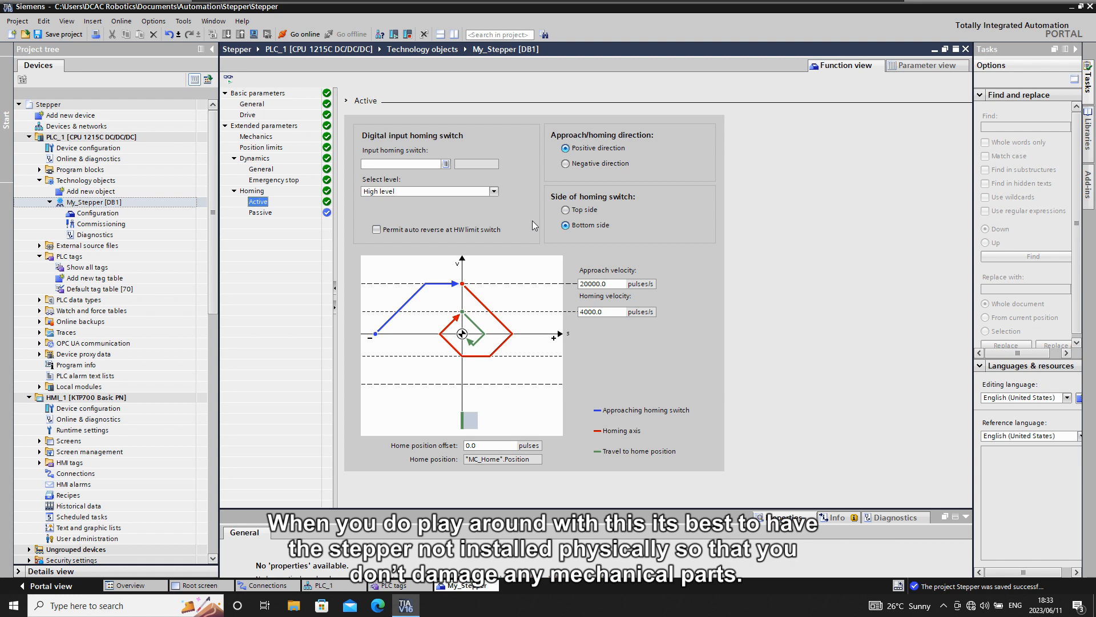
pyautogui.click(445, 165)
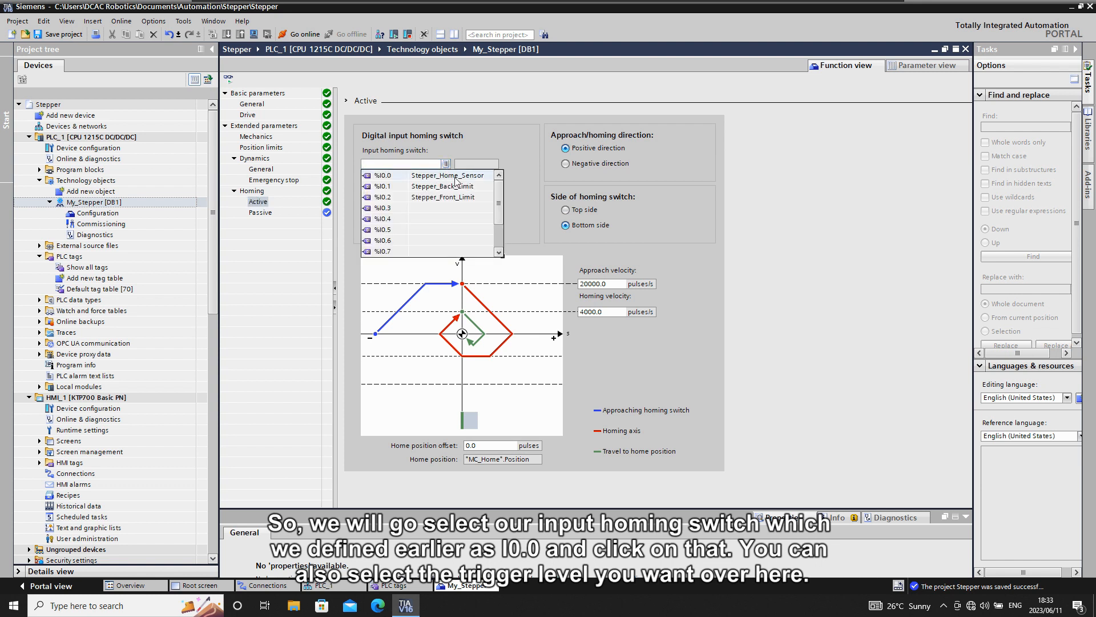
pyautogui.click(455, 177)
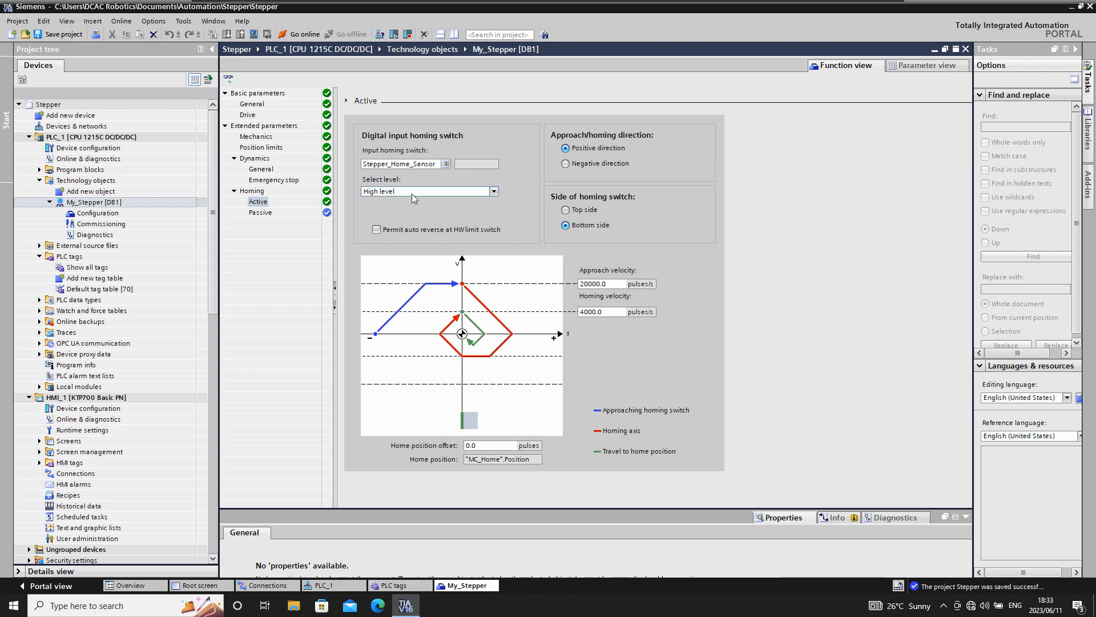
pyautogui.click(494, 191)
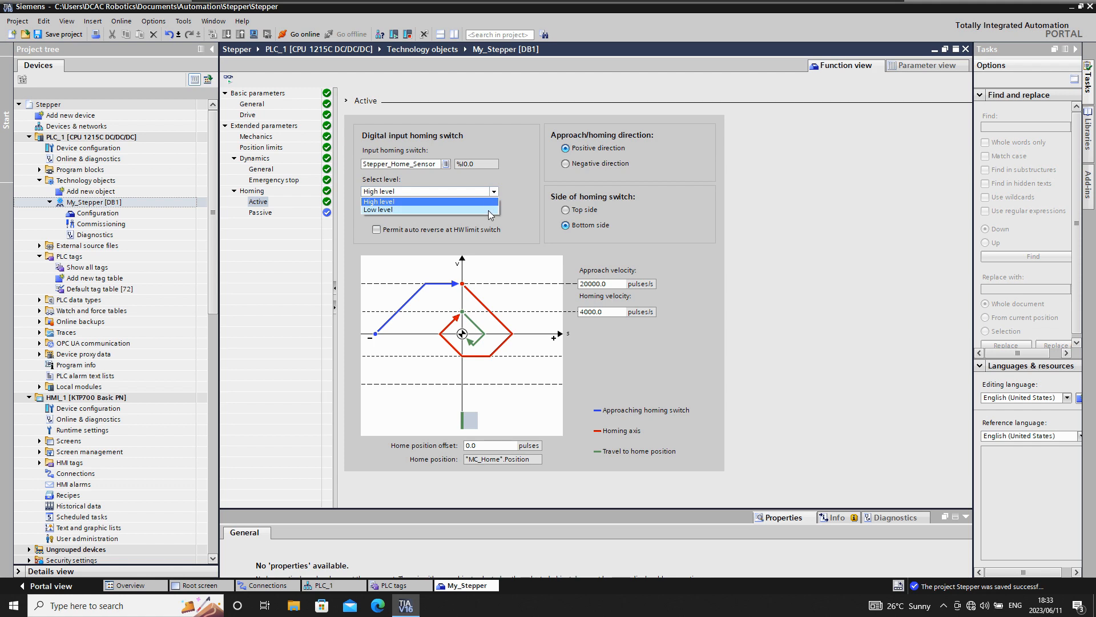
pyautogui.click(477, 201)
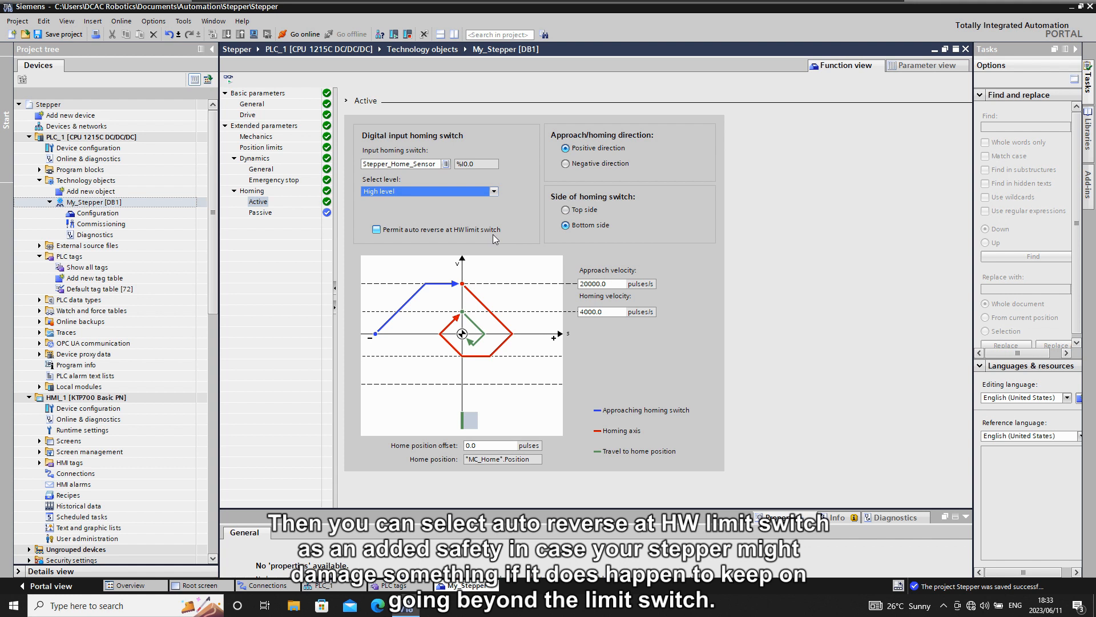
pyautogui.click(377, 230)
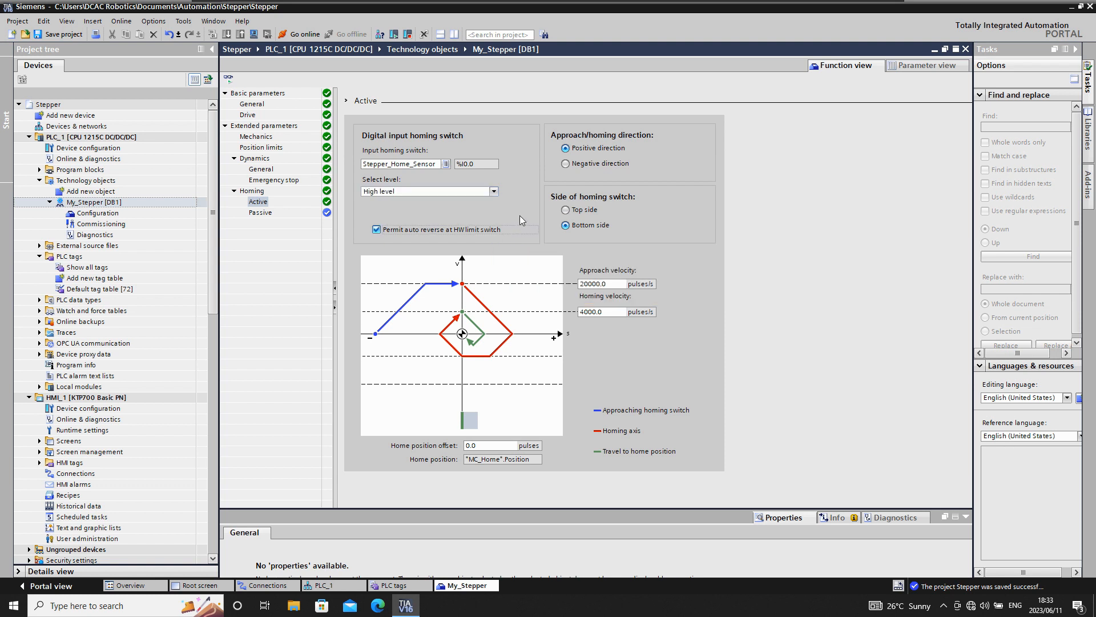
pyautogui.click(565, 164)
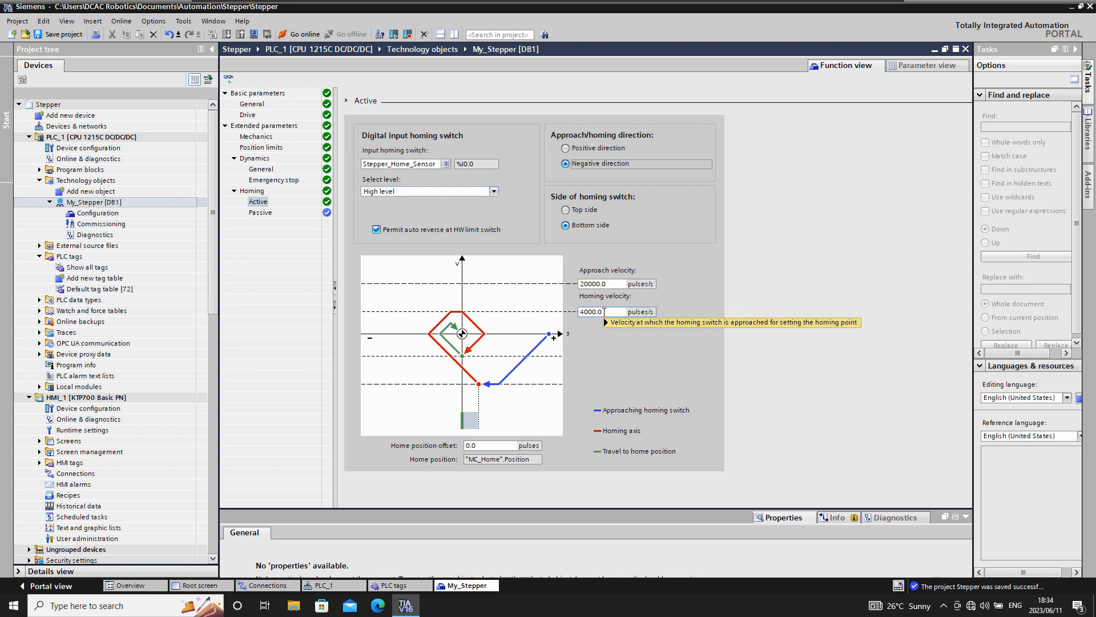
# Enter 2000.0 approach velocity and 200.0 pulses/s homing velocity, correcting the entry until errors clear
pyautogui.moveTo(608, 283); pyautogui.dragTo(579, 285)
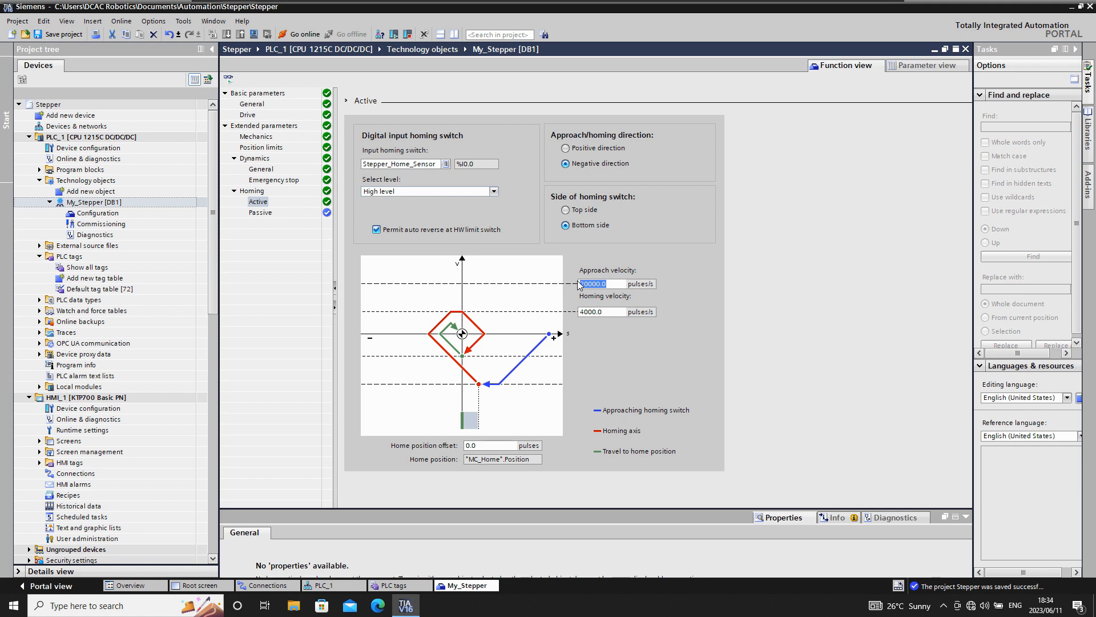
pyautogui.write('2000')
pyautogui.press('Return')
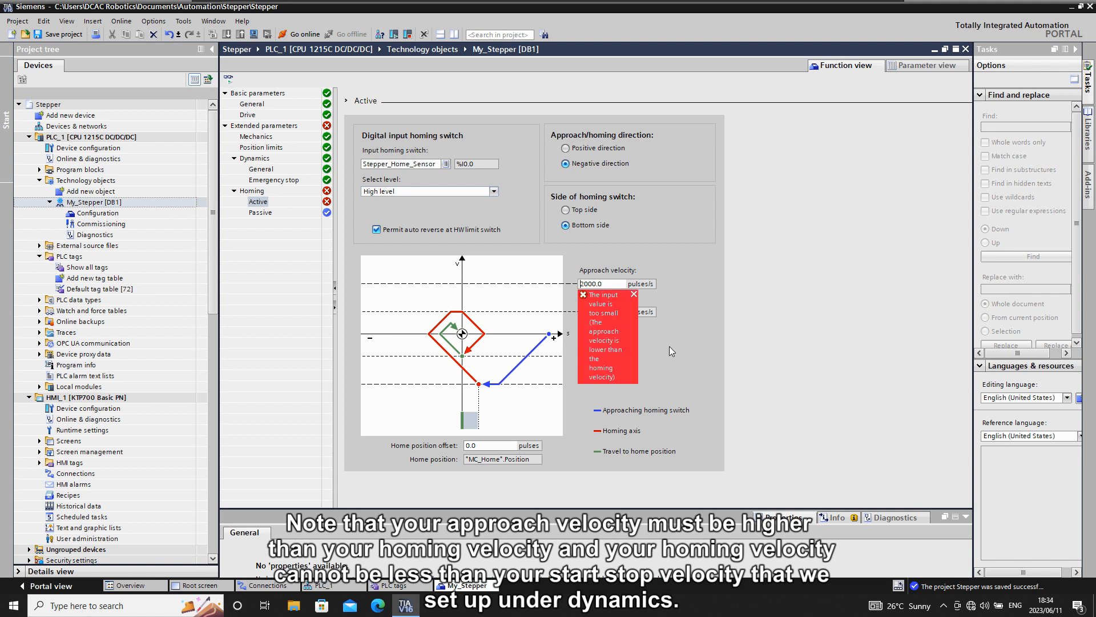
pyautogui.click(599, 311)
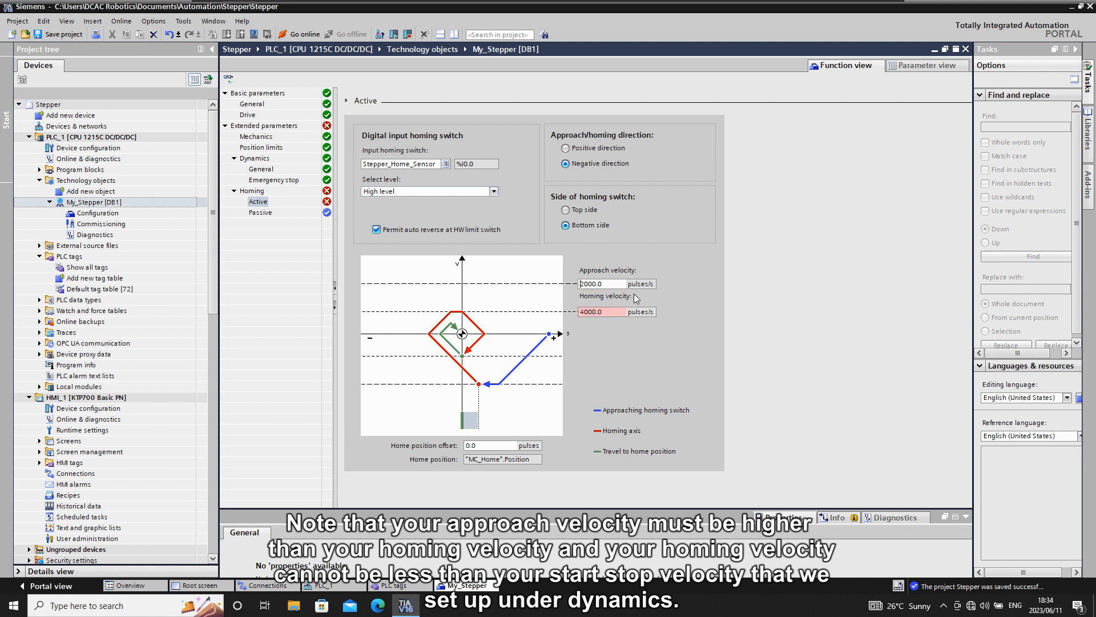
pyautogui.moveTo(600, 311); pyautogui.dragTo(574, 313)
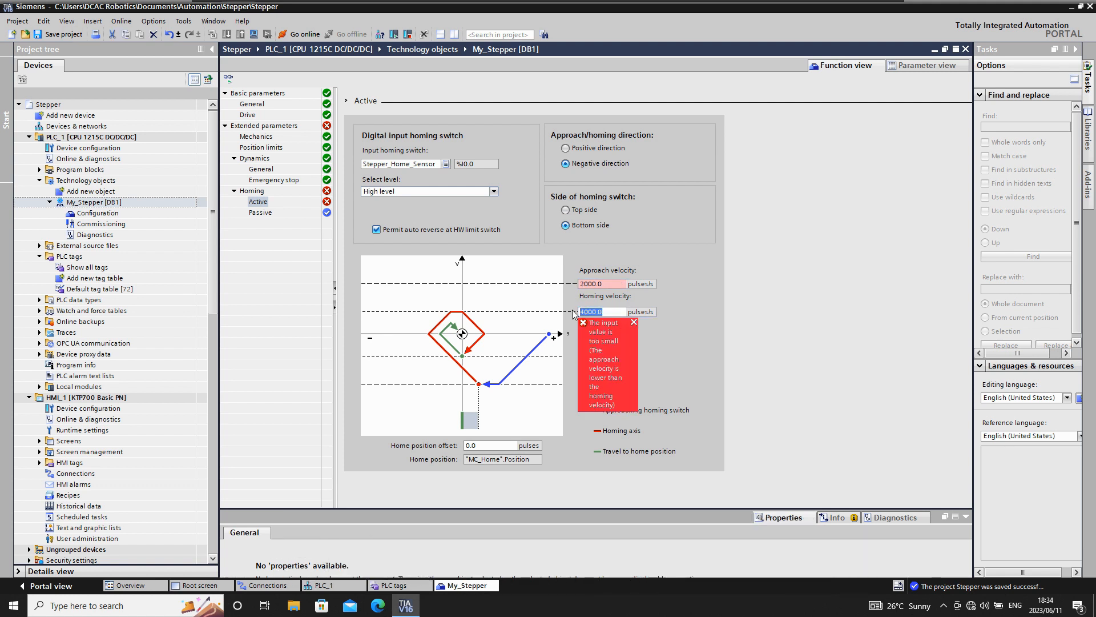
pyautogui.write('100')
pyautogui.press('Return')
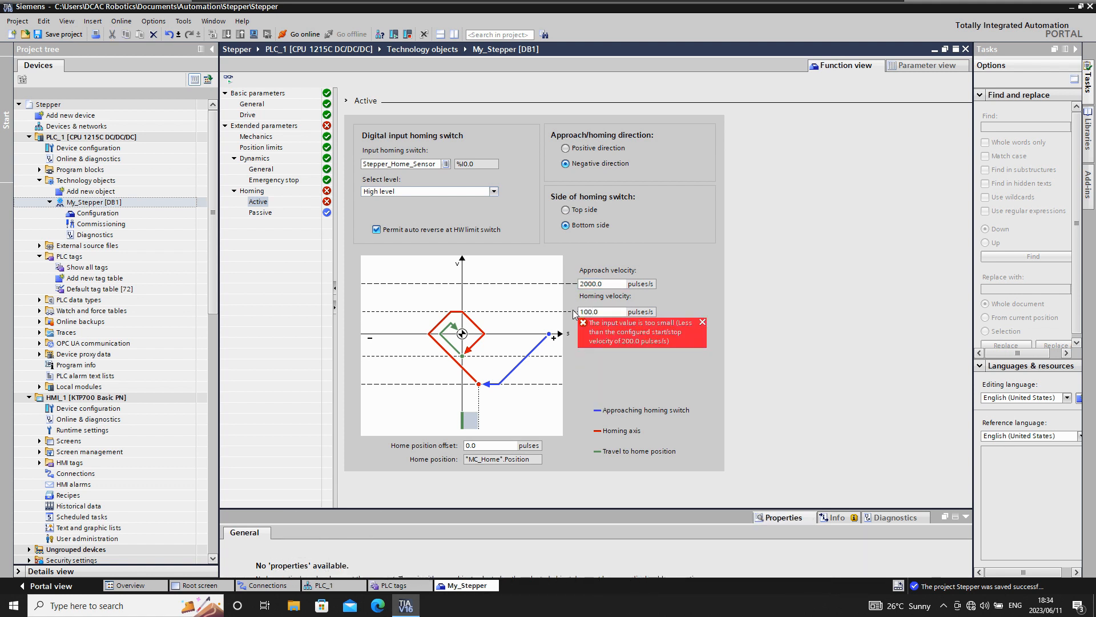
pyautogui.press('BackSpace')
pyautogui.write('2')
pyautogui.click(641, 358)
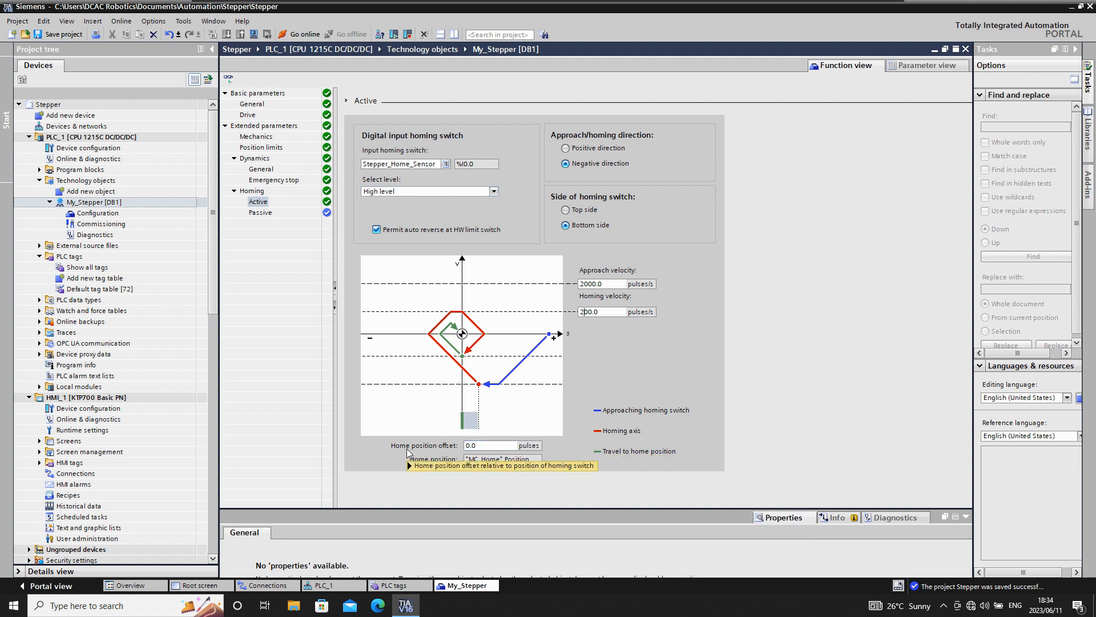
pyautogui.moveTo(407, 448)
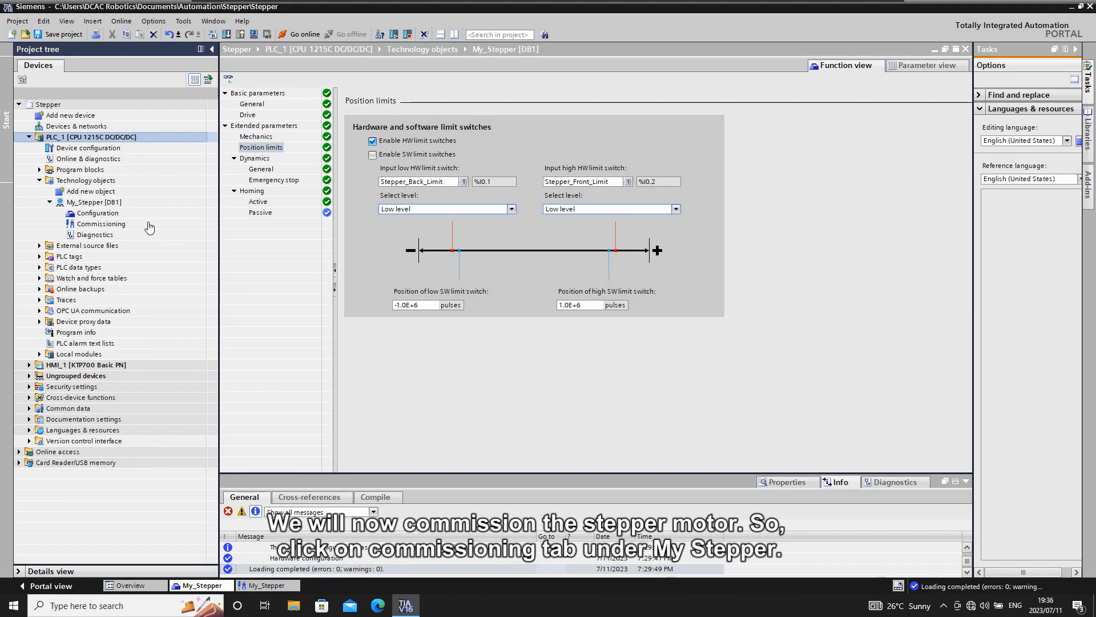
# Open My_Stepper's Commissioning panel and take master control with a 60000 ms monitoring time
pyautogui.doubleClick(121, 228)
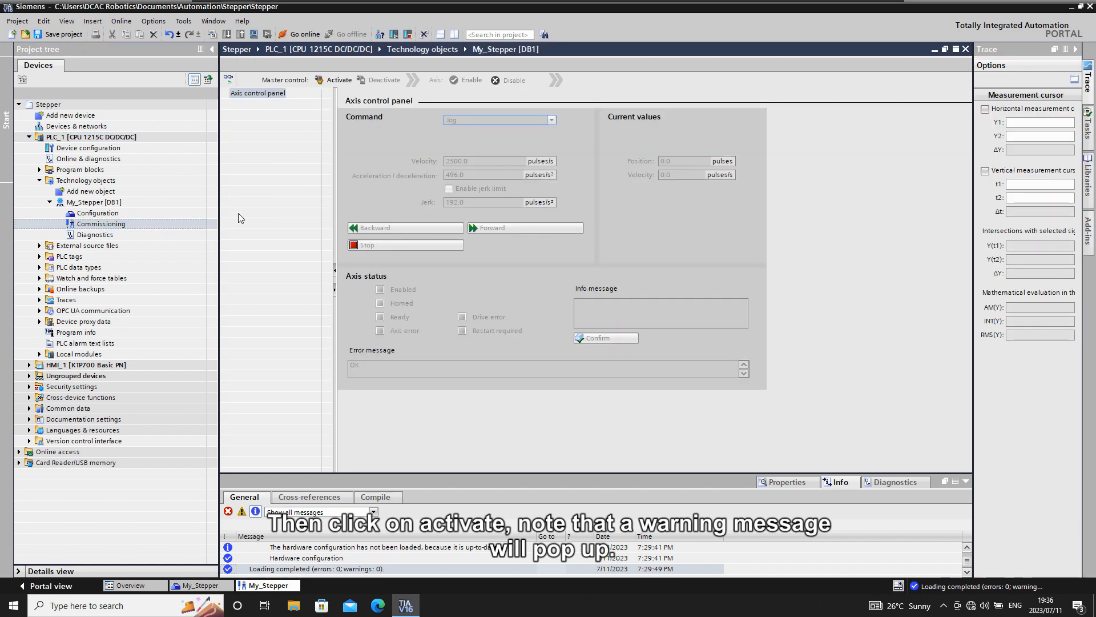
pyautogui.click(334, 79)
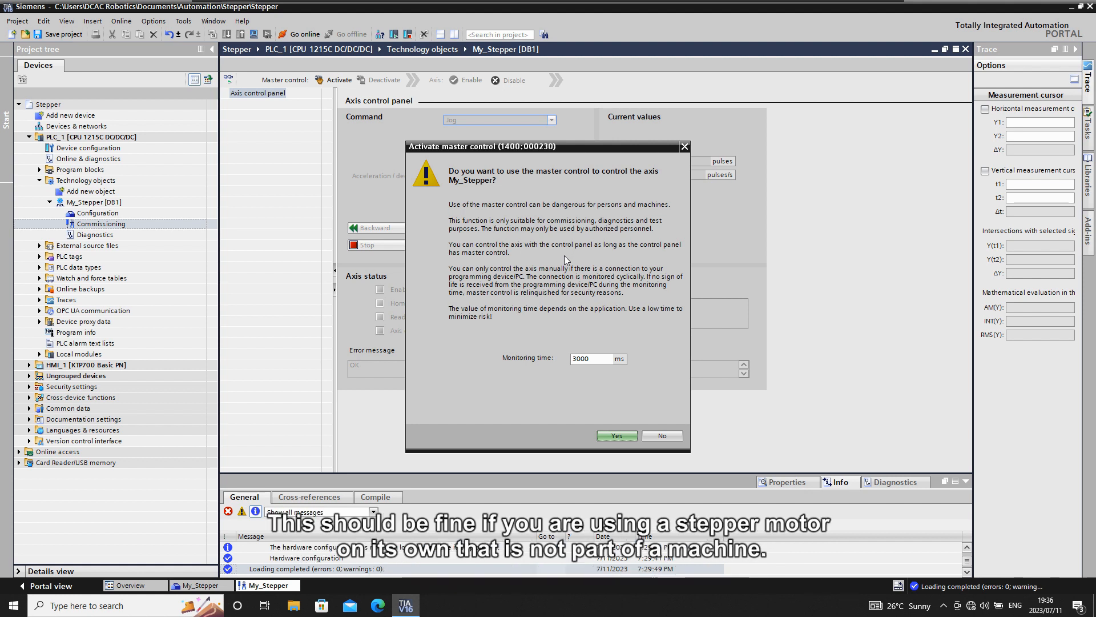
pyautogui.moveTo(590, 360); pyautogui.dragTo(567, 359)
pyautogui.write('60000')
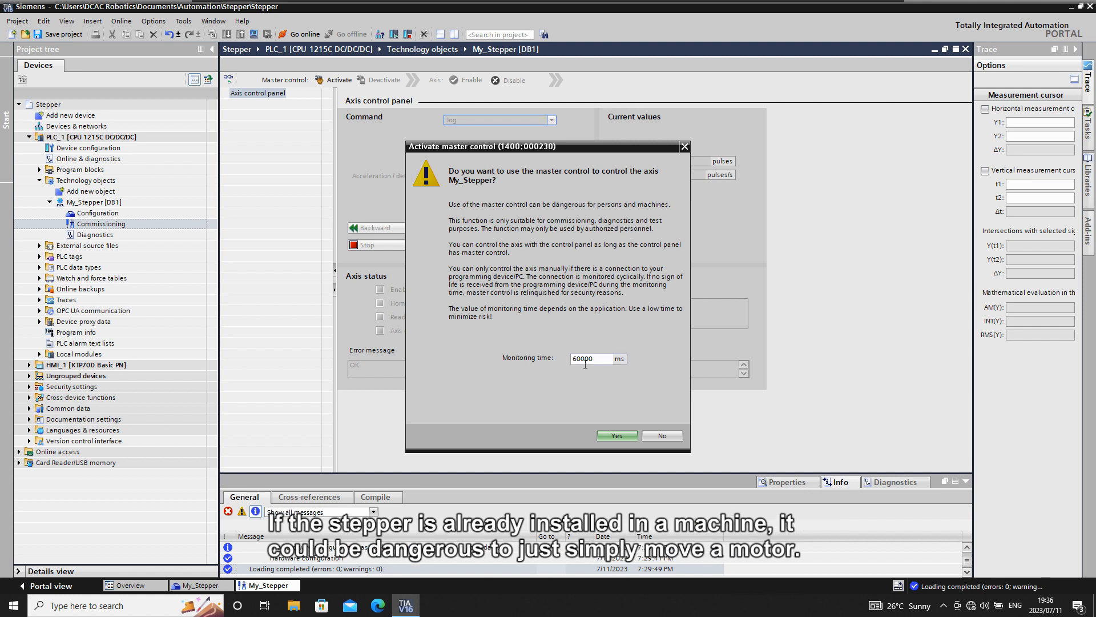
pyautogui.click(617, 435)
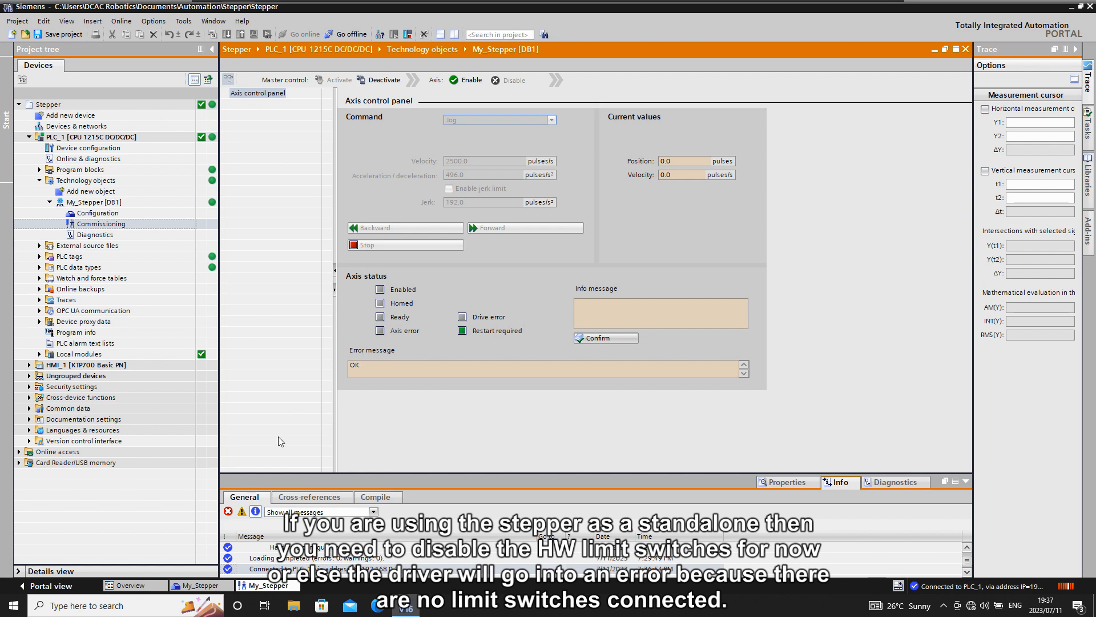
# Untick Enable HW limit switches in Position limits, then go back to the Commissioning panel
pyautogui.click(208, 585)
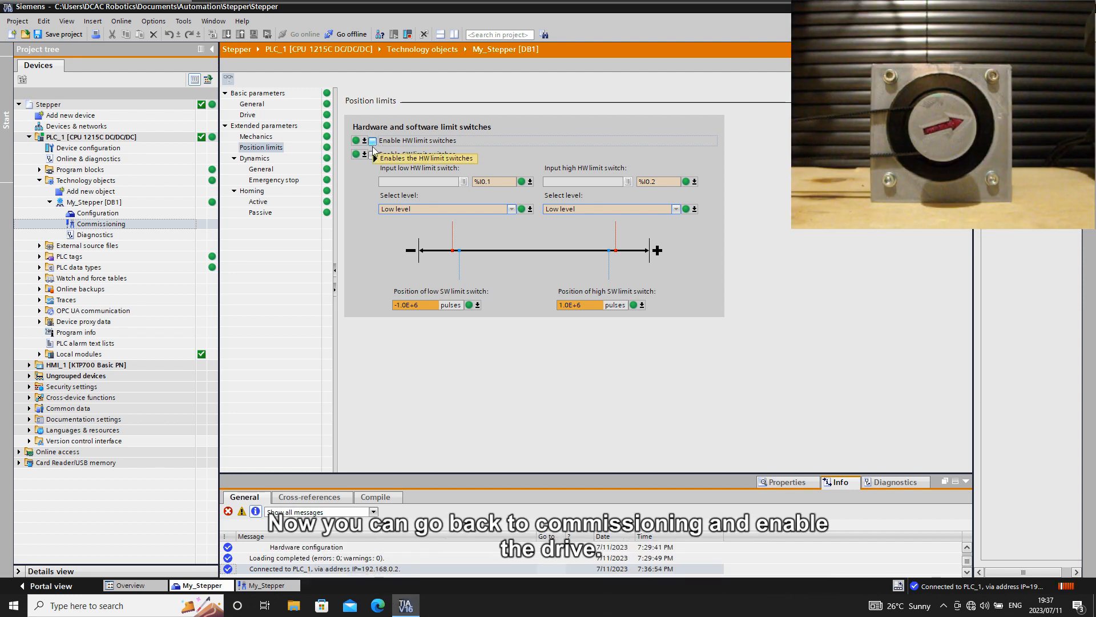
pyautogui.click(267, 586)
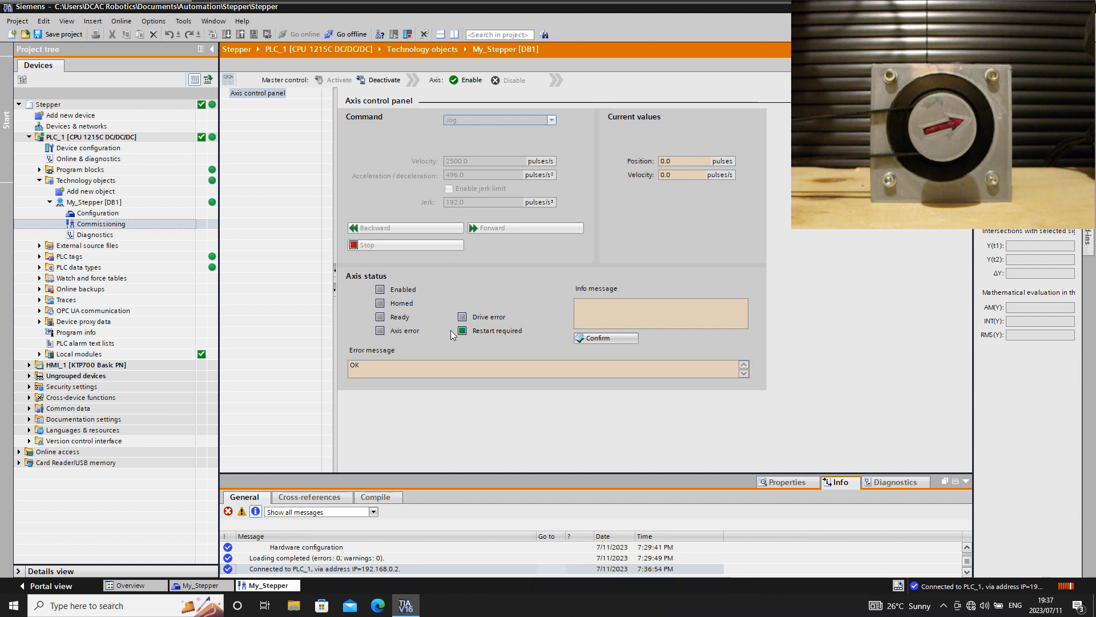
# Enable the axis, jog it forward and backward twice each, then disable it
pyautogui.click(469, 80)
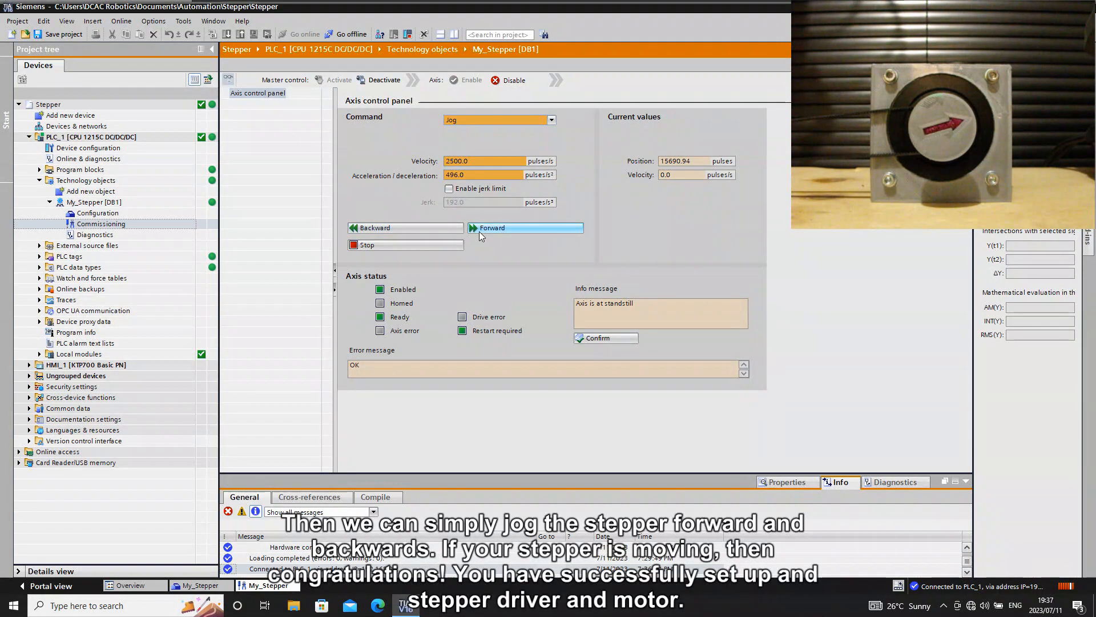
pyautogui.click(488, 229)
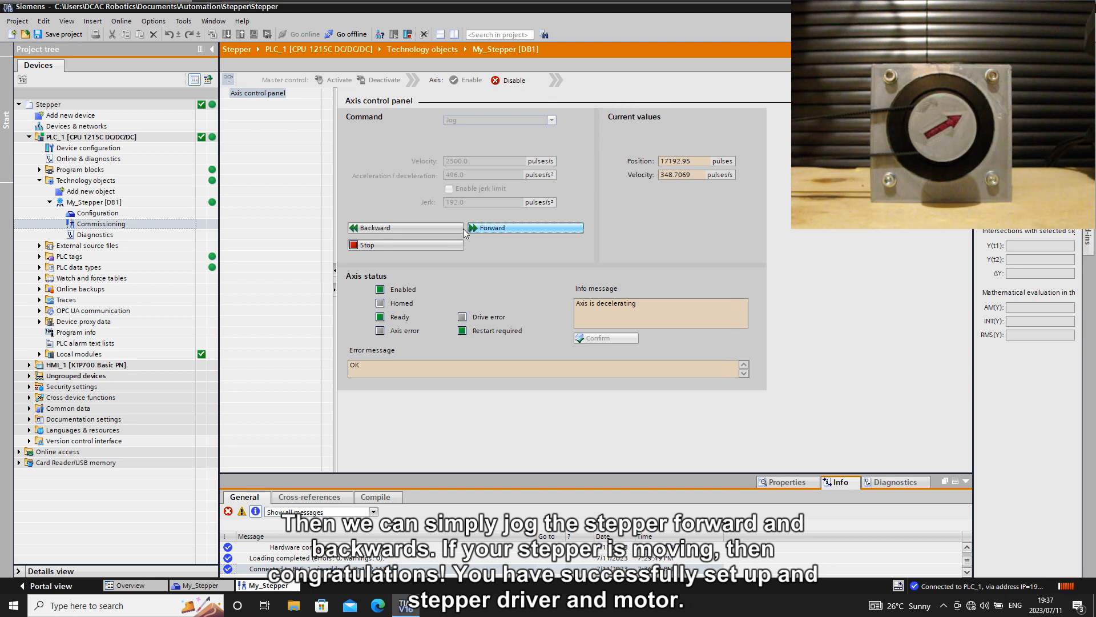
pyautogui.click(423, 228)
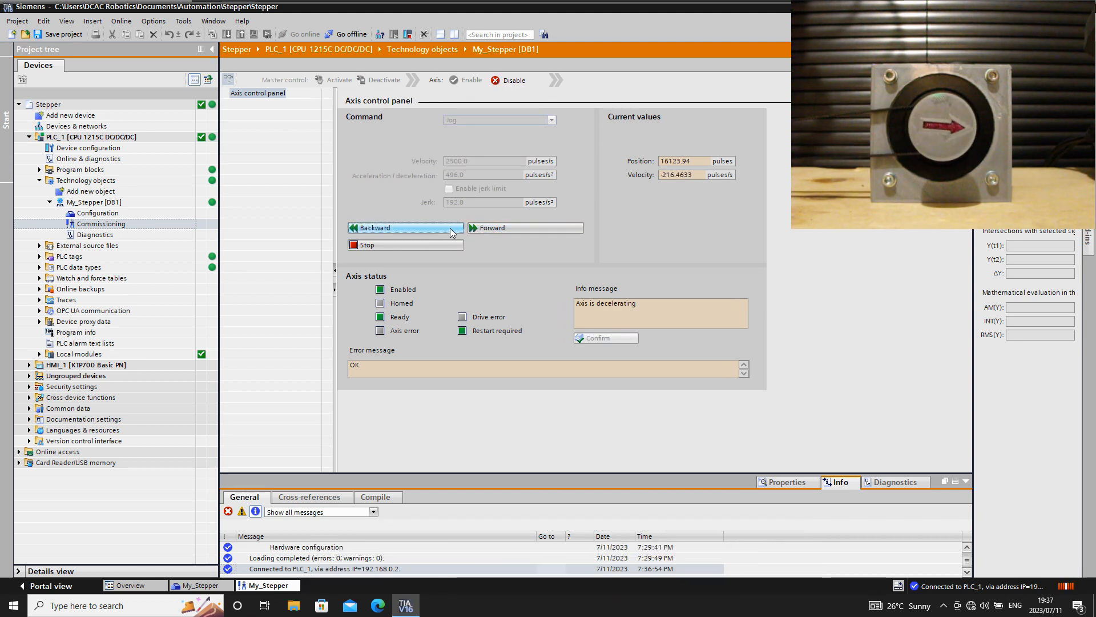
pyautogui.click(478, 230)
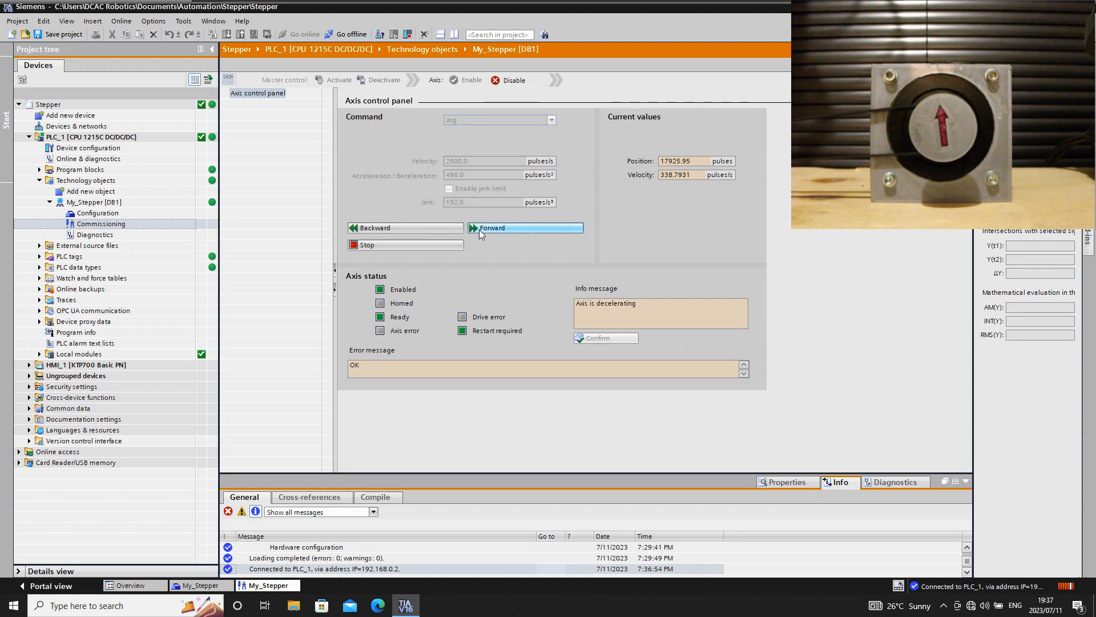
pyautogui.click(443, 229)
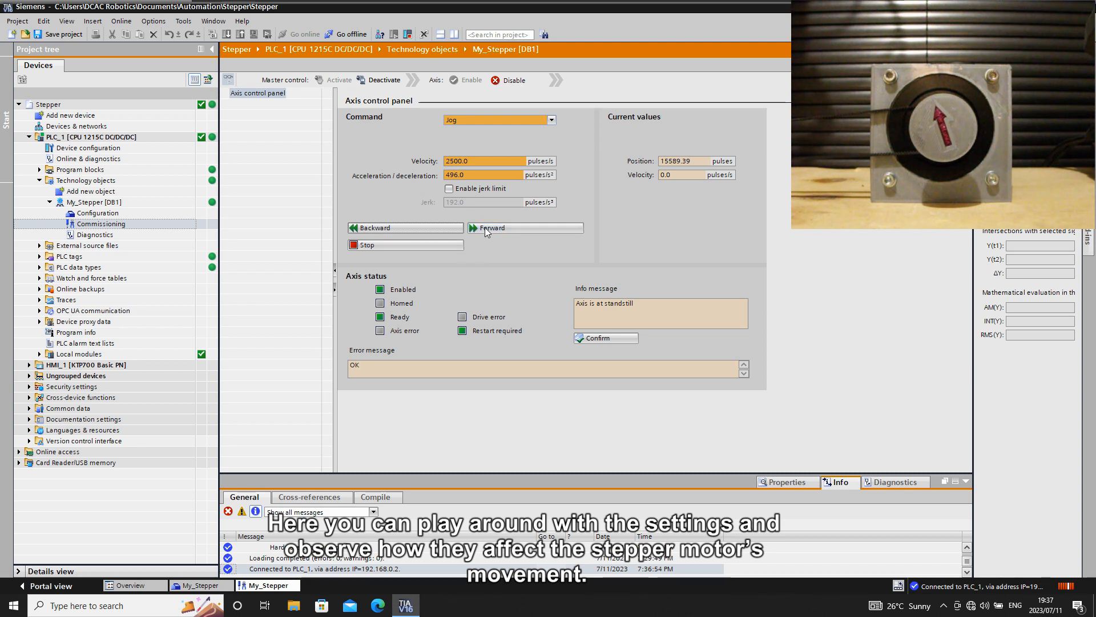
pyautogui.click(508, 82)
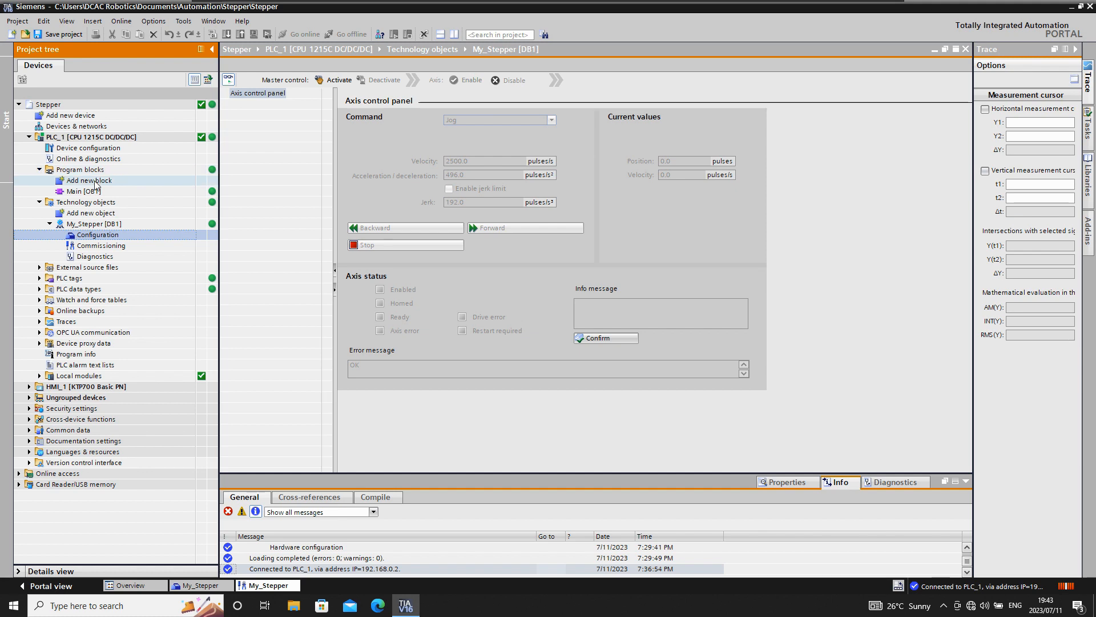
# Add a new LAD function named 'Stepper Control' (FC1) under PLC_1's Program blocks
pyautogui.click(94, 181)
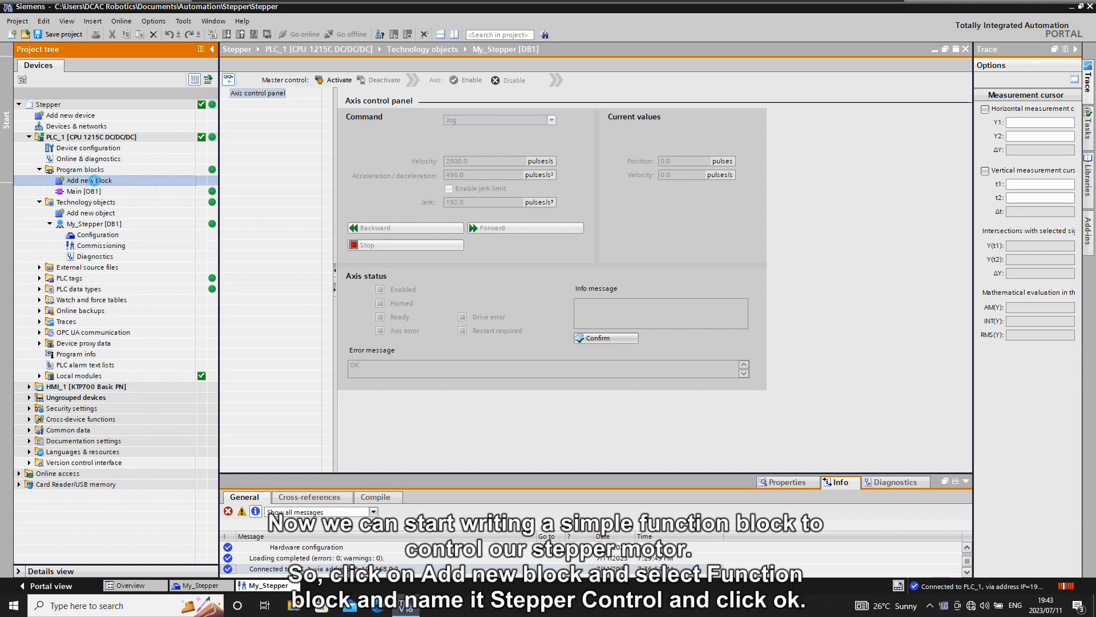
pyautogui.doubleClick(93, 180)
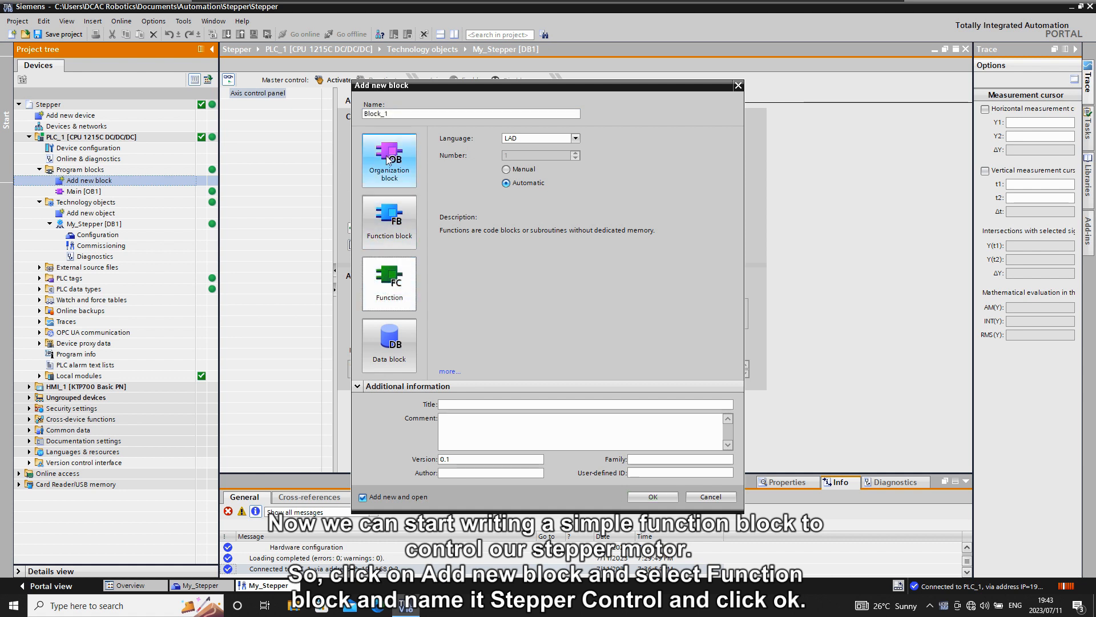
pyautogui.click(396, 113)
pyautogui.moveTo(396, 113); pyautogui.dragTo(353, 119)
pyautogui.write('Stepper Control')
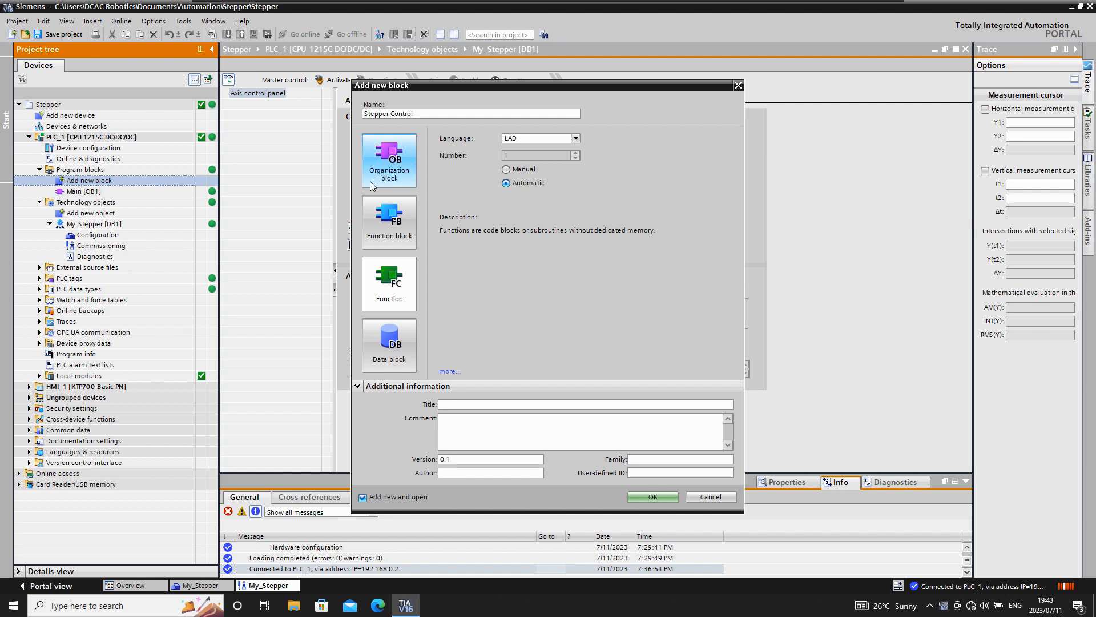
pyautogui.click(653, 496)
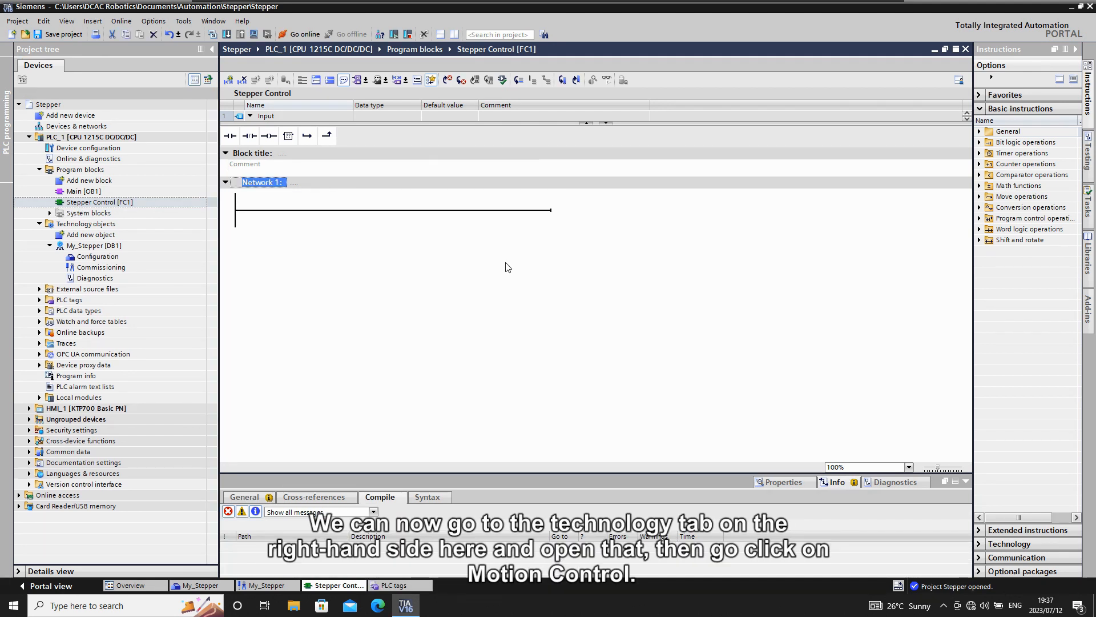
# Drag MC_Power from Technology > Motion Control onto Network 1's rung in Stepper Control
pyautogui.click(1020, 109)
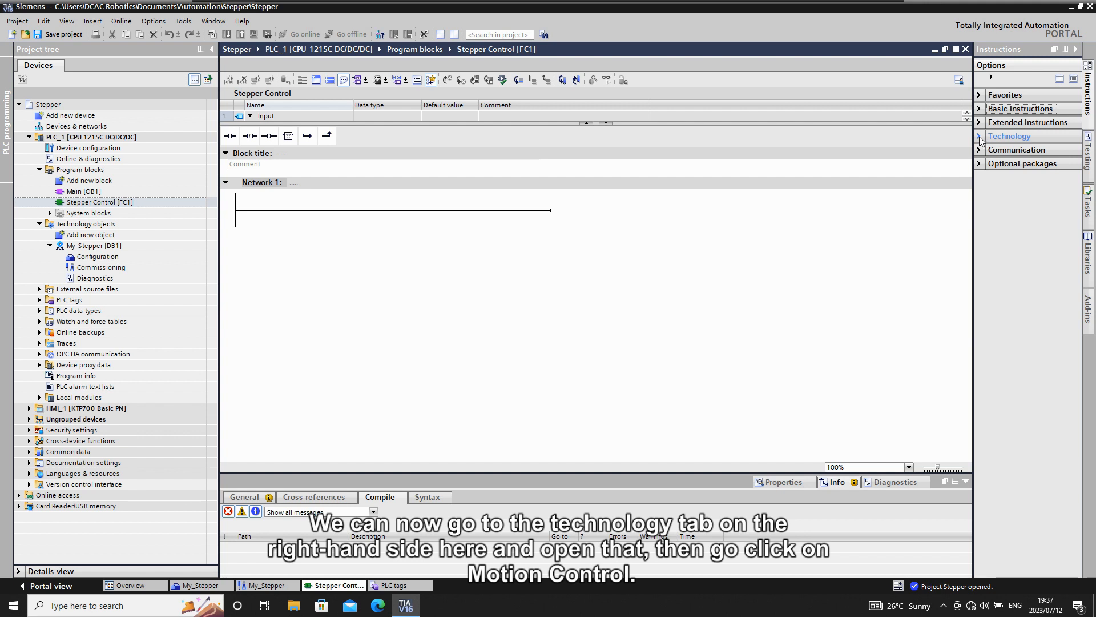
pyautogui.click(980, 137)
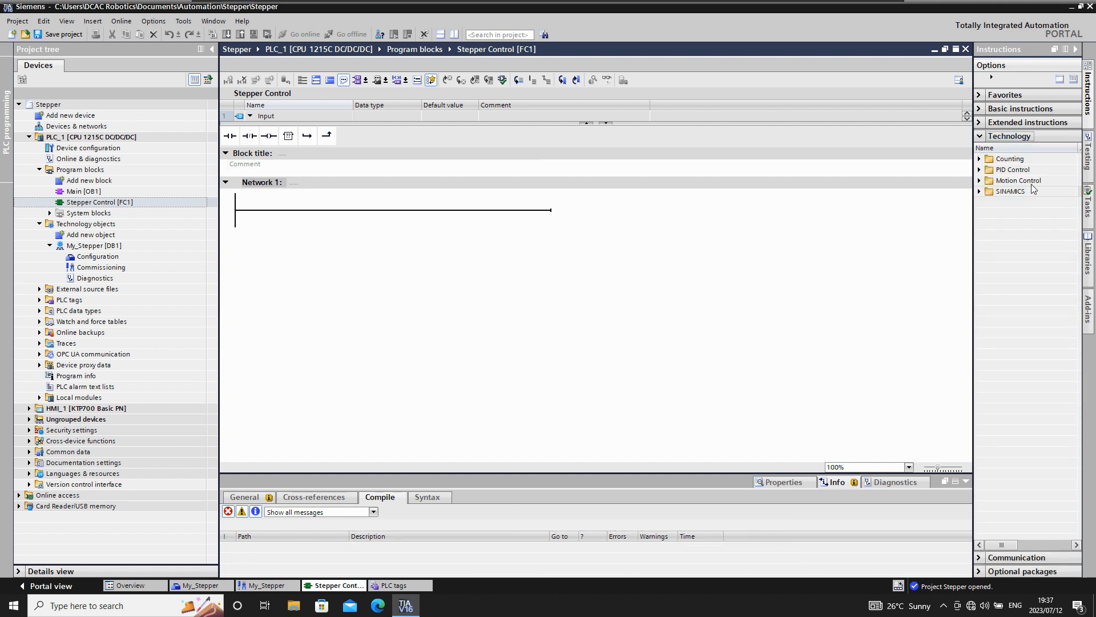
pyautogui.click(980, 181)
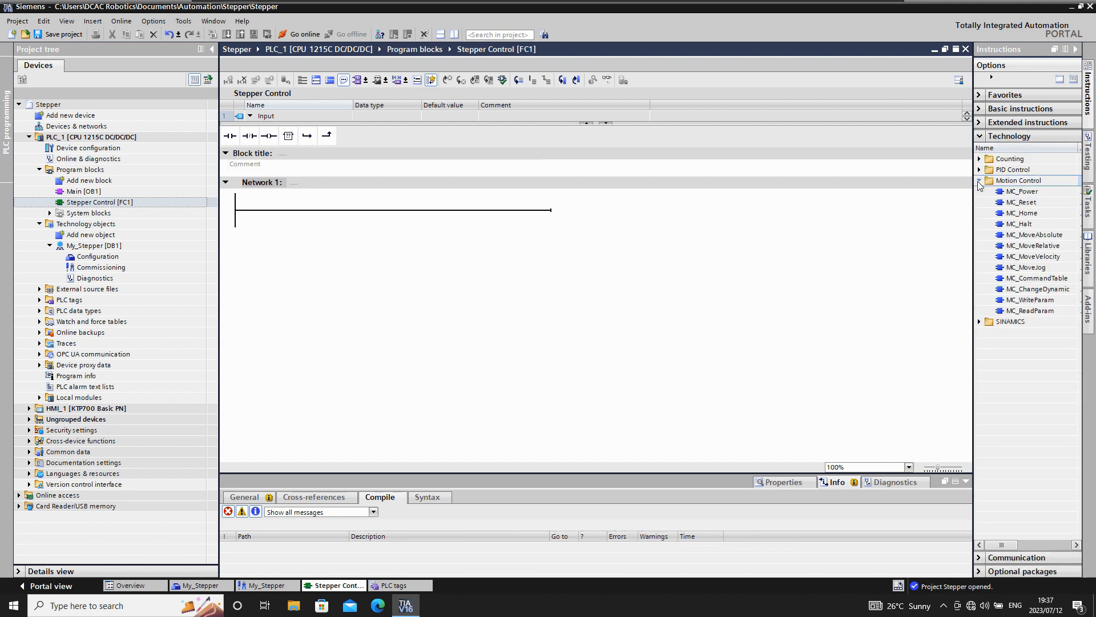
pyautogui.click(1026, 194)
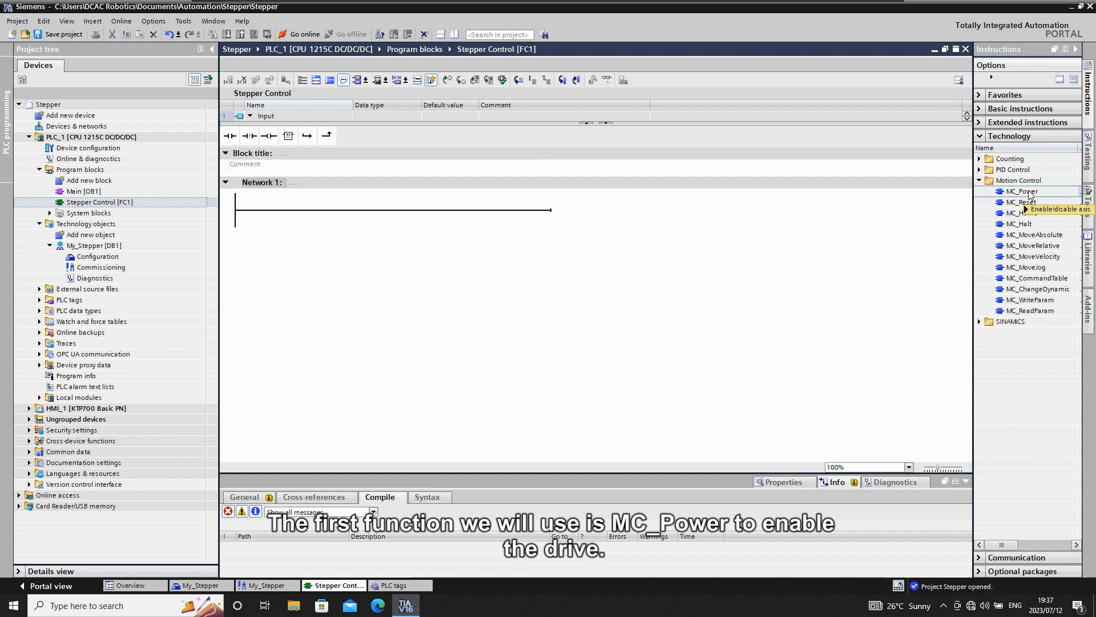
pyautogui.moveTo(1030, 195)
pyautogui.mouseDown()
pyautogui.moveTo(879, 235)
pyautogui.moveTo(674, 258)
pyautogui.moveTo(395, 213)
pyautogui.mouseUp()
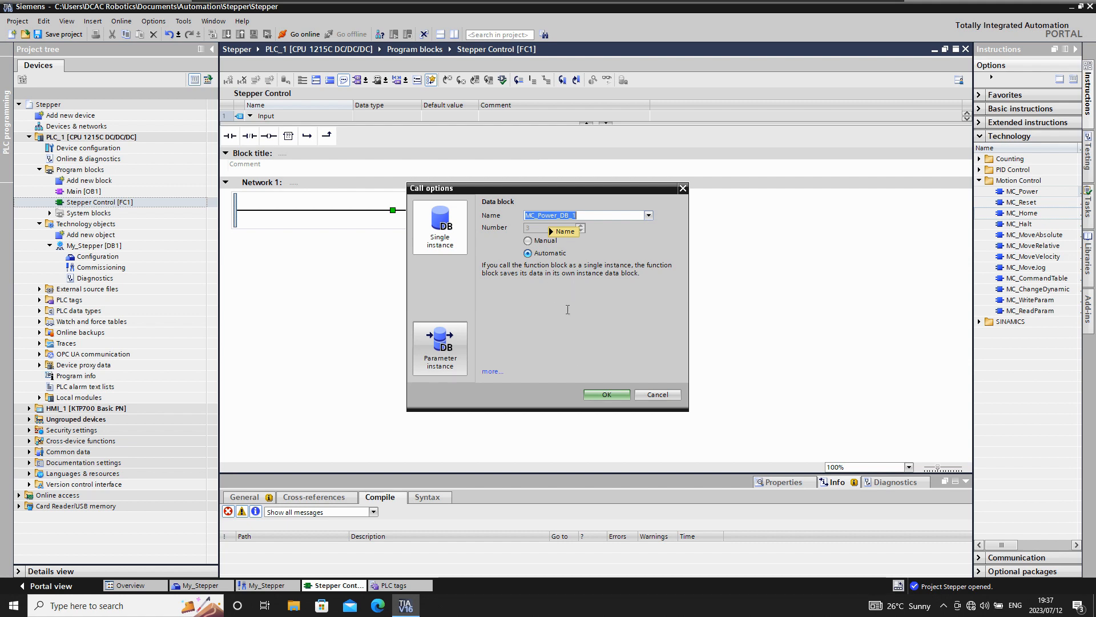
# Accept instance data block MC_Power_DB_1 and assign My_Stepper as MC_Power's Axis
pyautogui.click(605, 395)
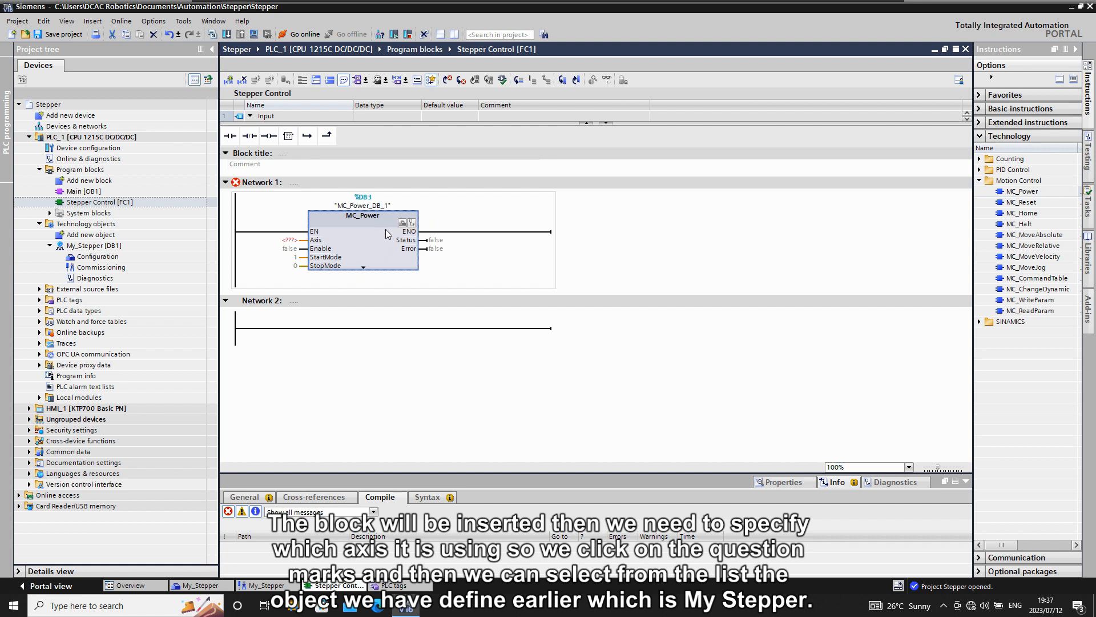
pyautogui.click(290, 240)
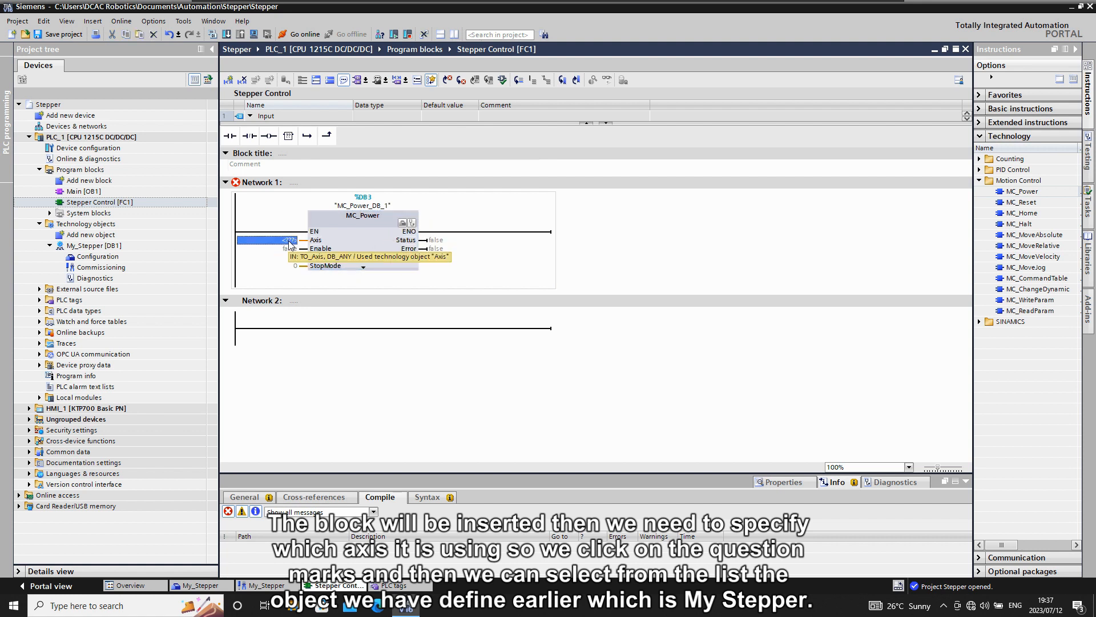
pyautogui.click(305, 240)
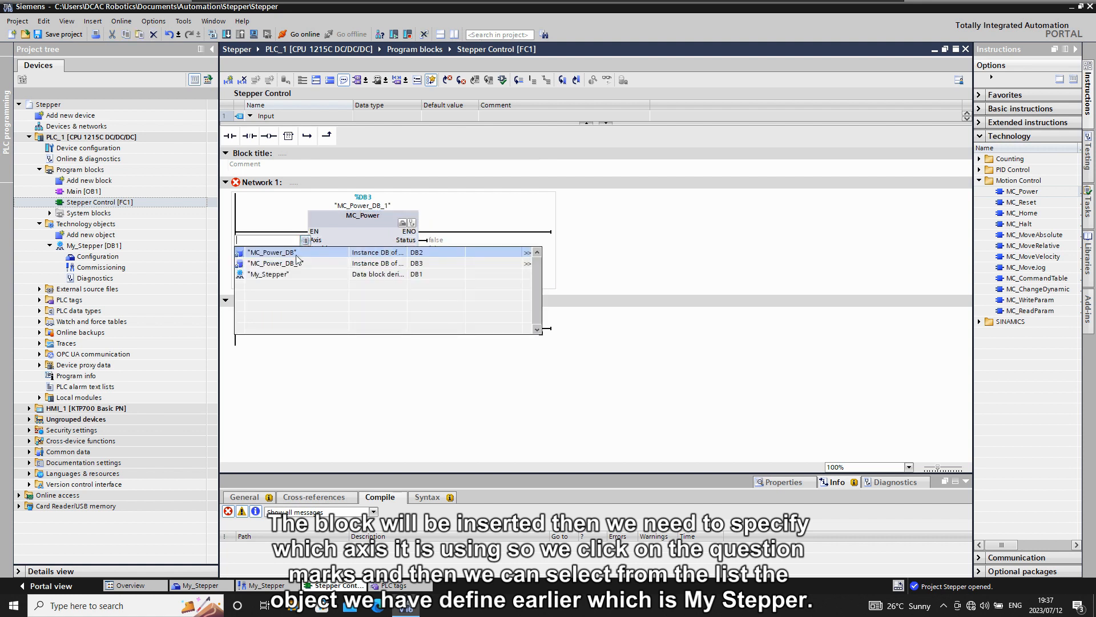
pyautogui.click(271, 275)
pyautogui.click(270, 276)
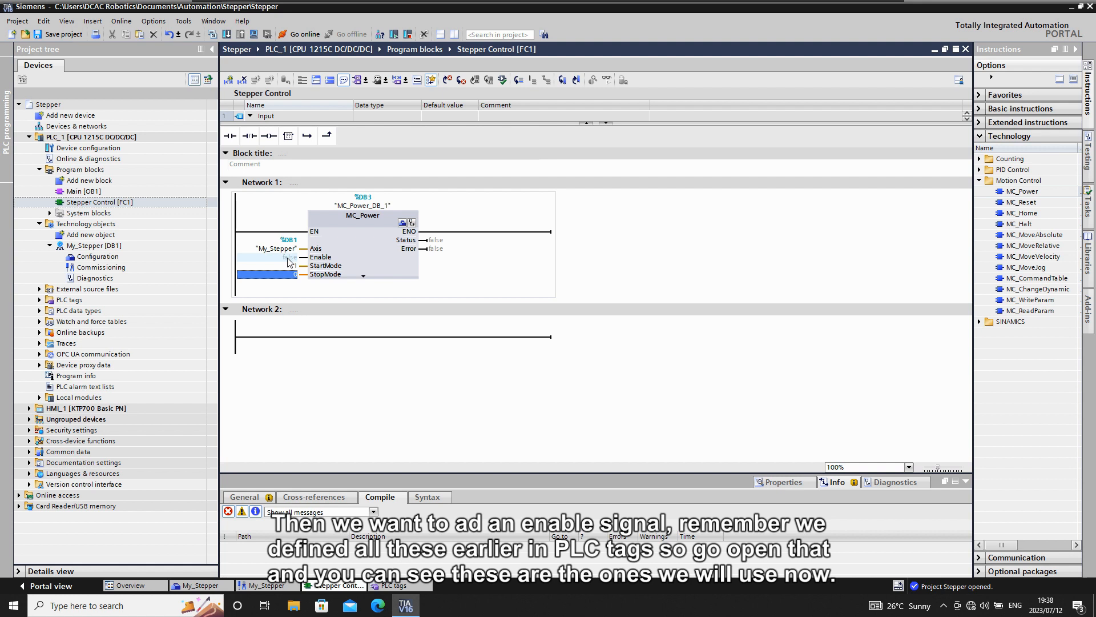
pyautogui.click(287, 258)
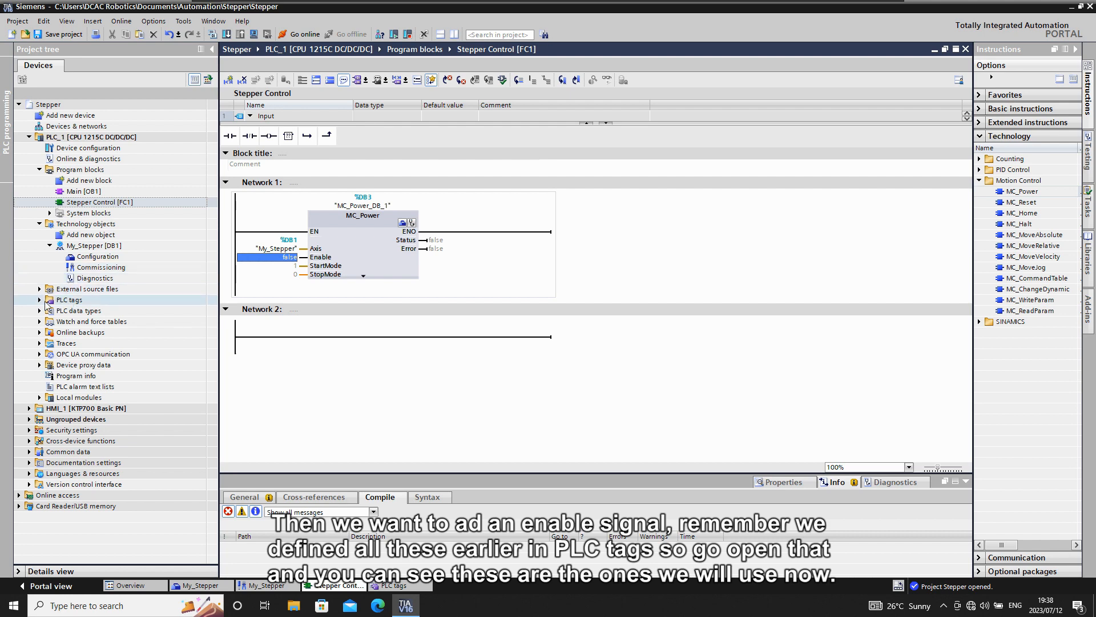
pyautogui.click(39, 300)
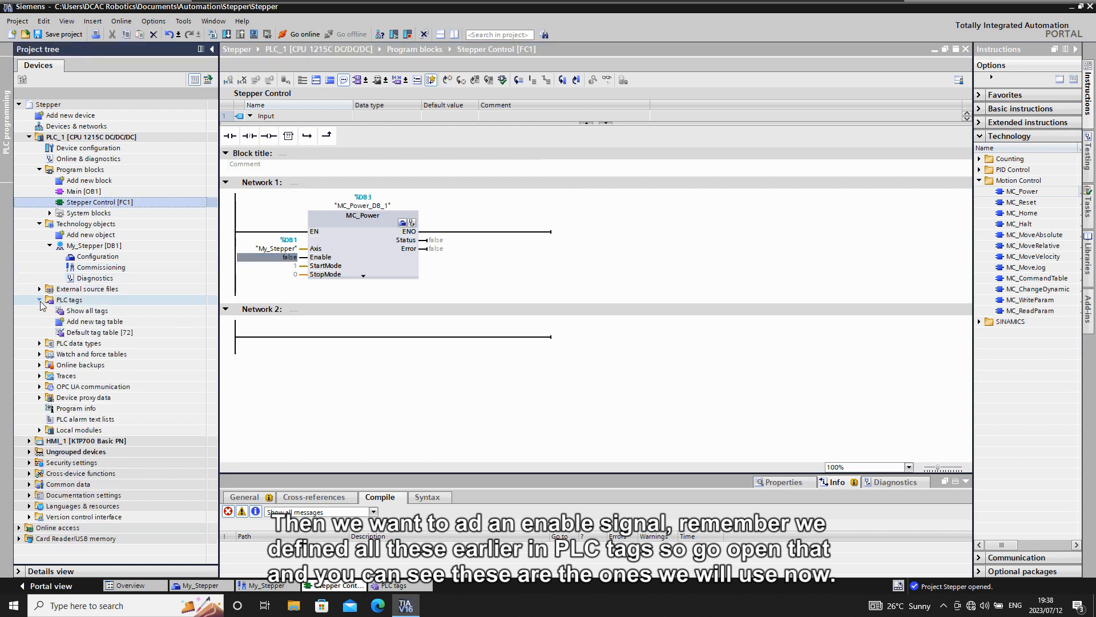
pyautogui.doubleClick(82, 311)
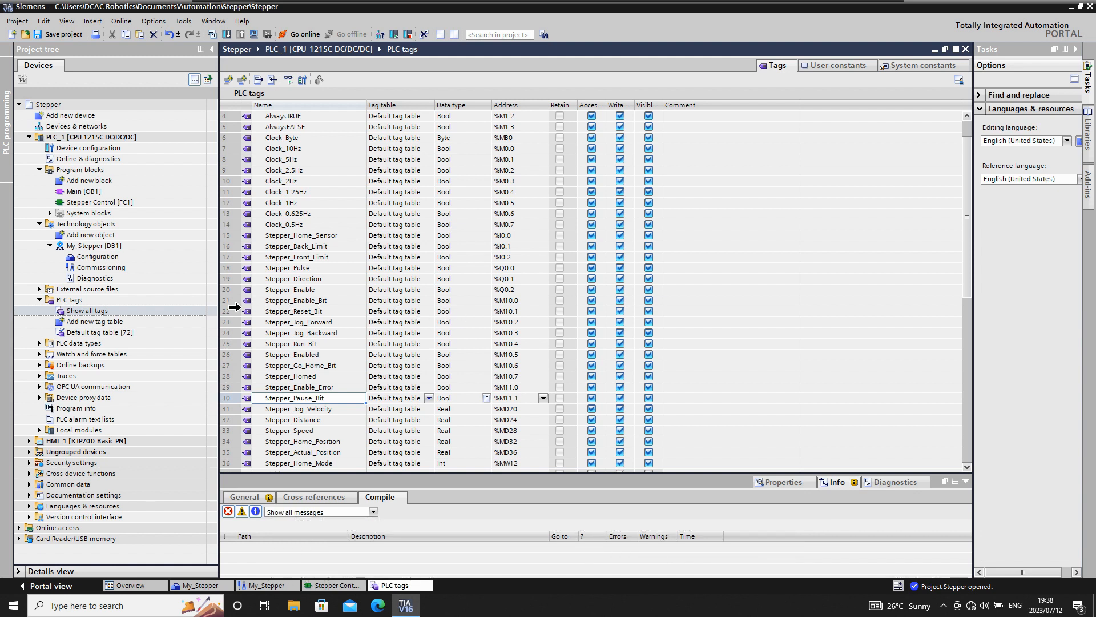
pyautogui.moveTo(235, 307); pyautogui.dragTo(228, 399)
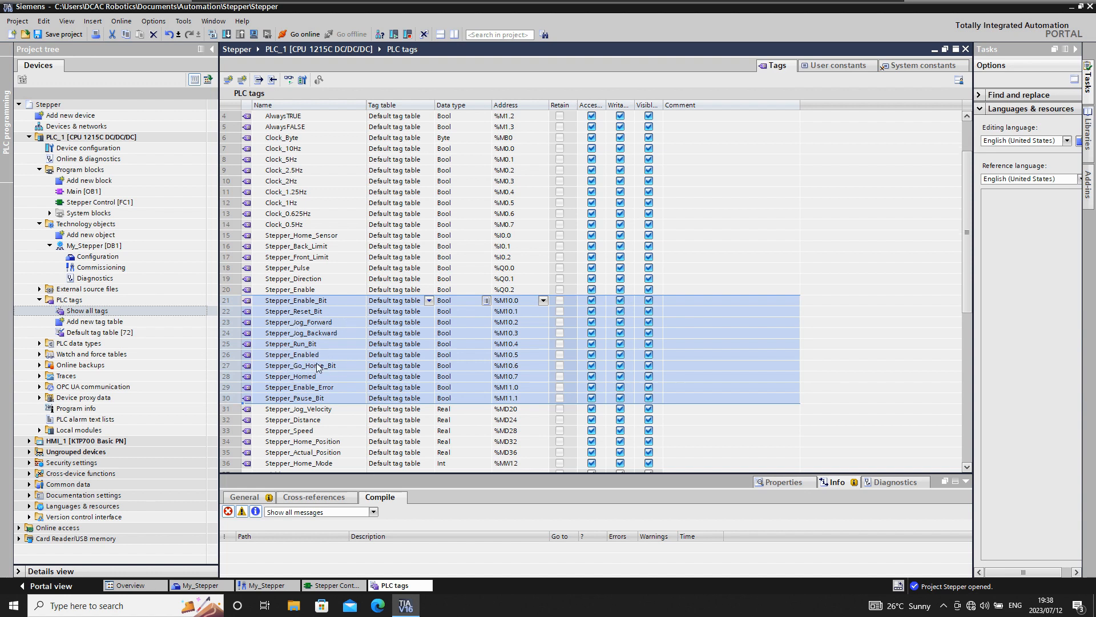
pyautogui.scroll(-2, 318, 367)
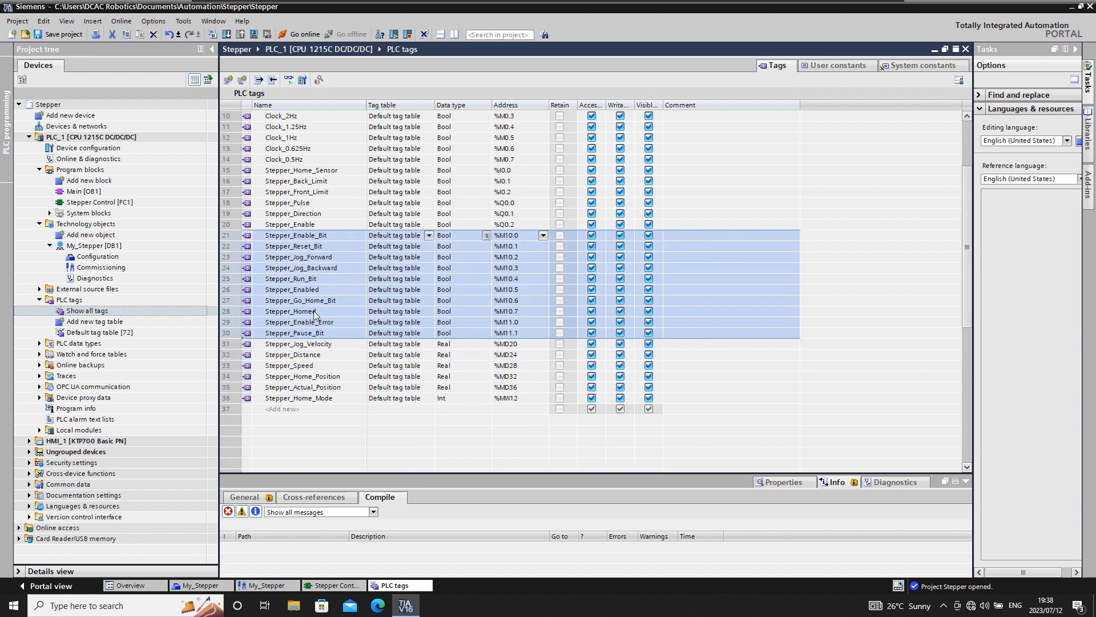
pyautogui.click(311, 238)
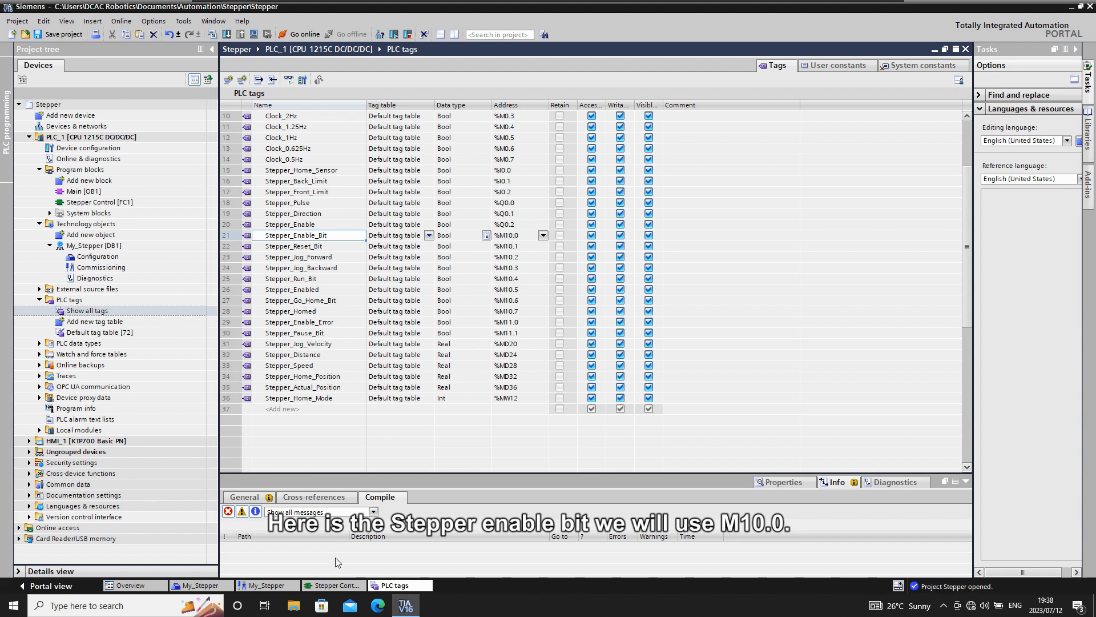
pyautogui.click(321, 586)
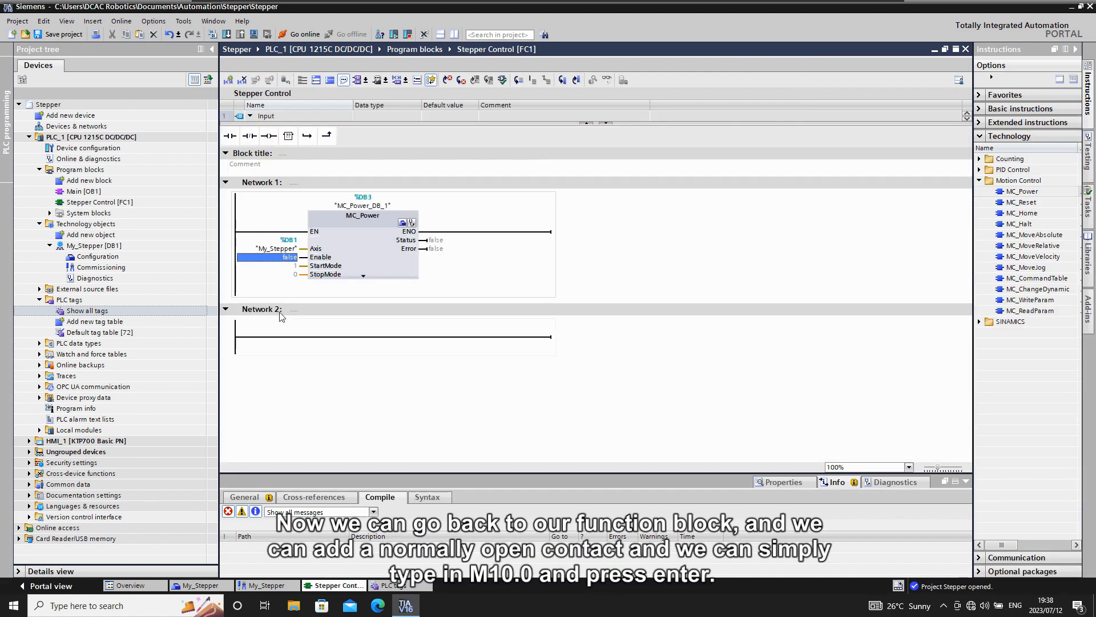
# Feed MC_Power's Enable from a normally open contact addressed %M10.0 (Stepper_Enable_Bit)
pyautogui.click(279, 259)
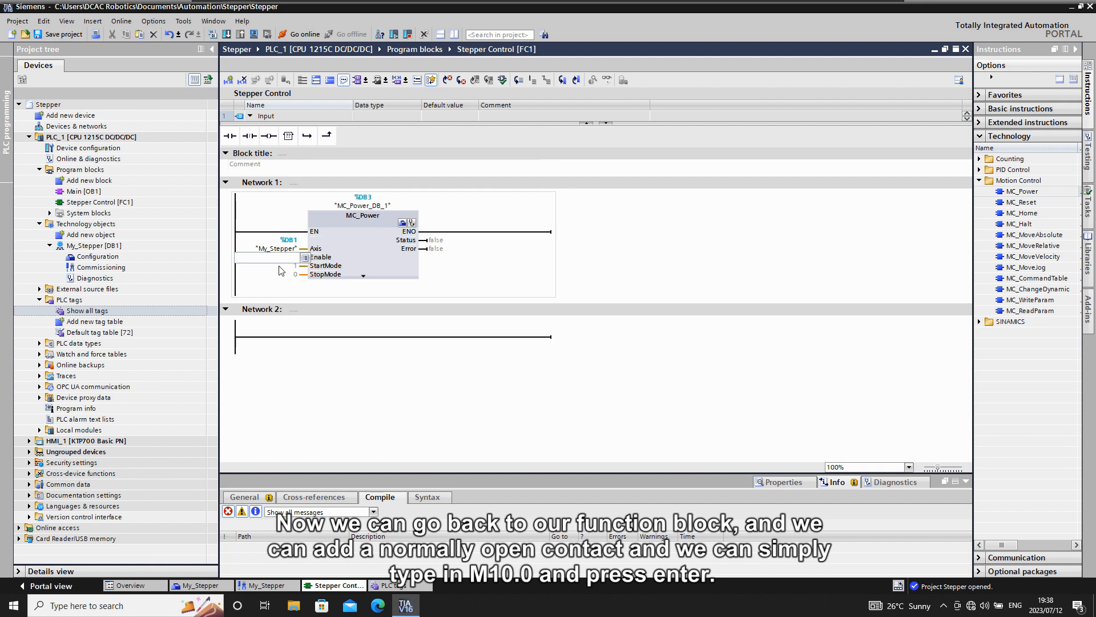
pyautogui.press('Escape')
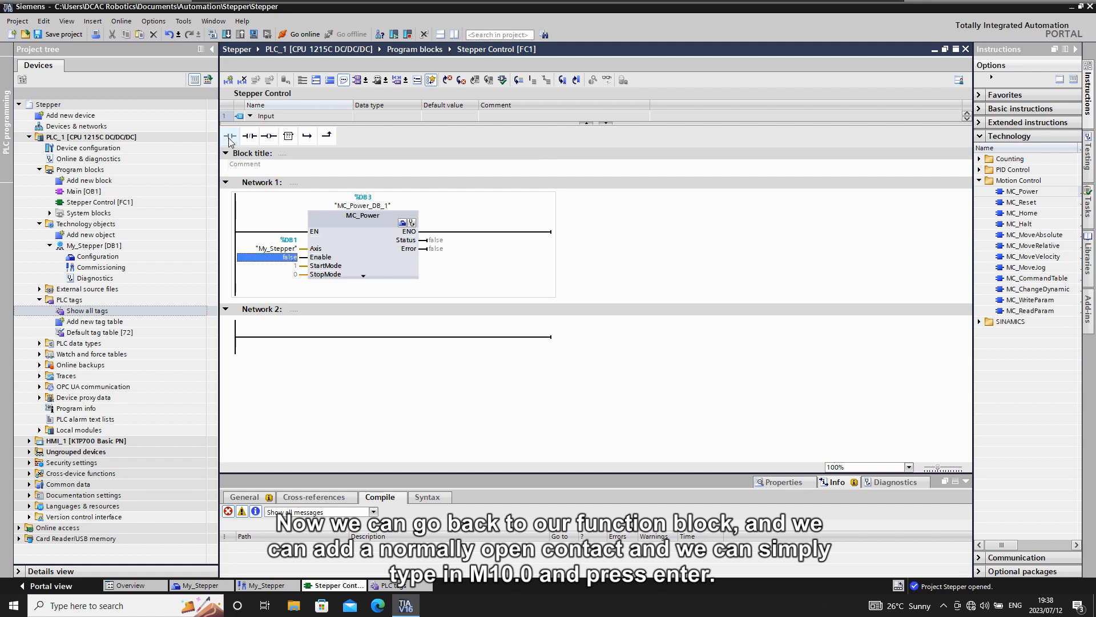
pyautogui.click(230, 136)
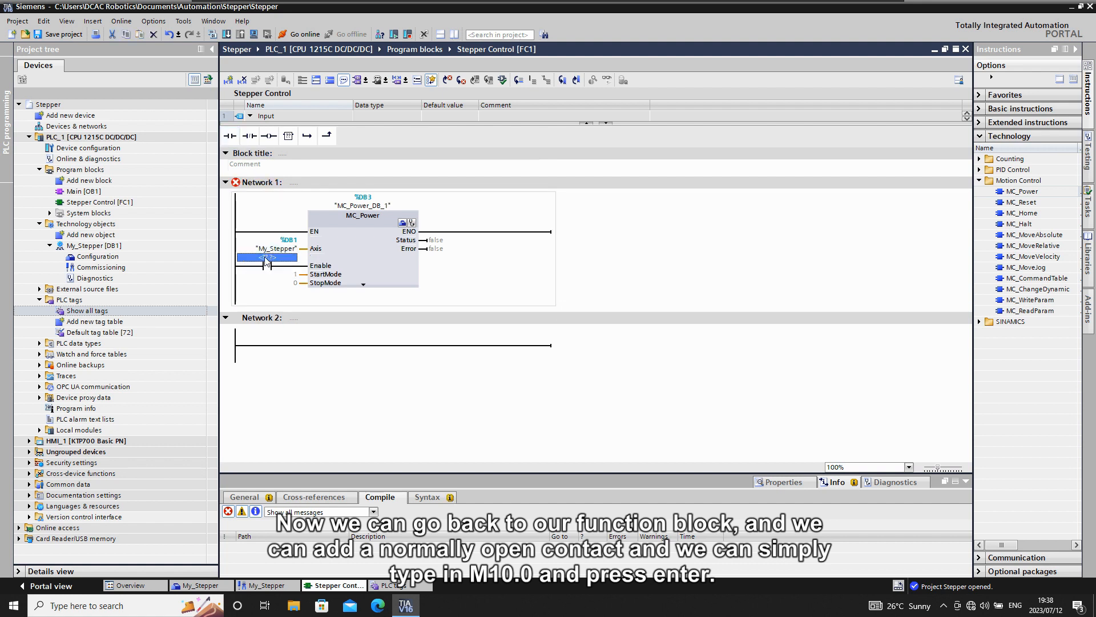
pyautogui.write('M10.0')
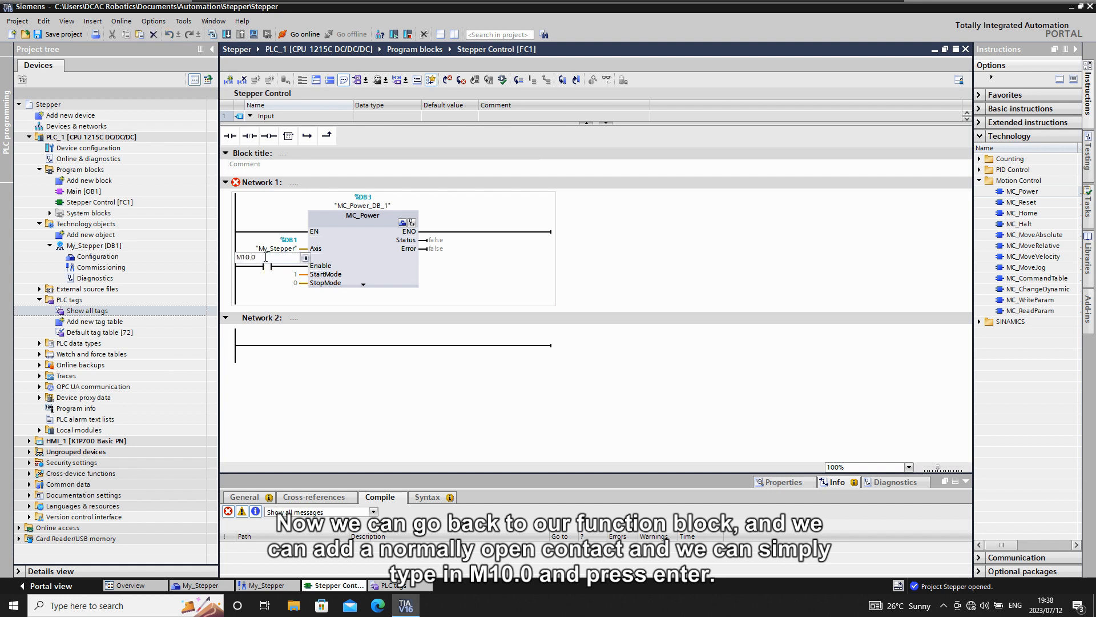
pyautogui.press('Return')
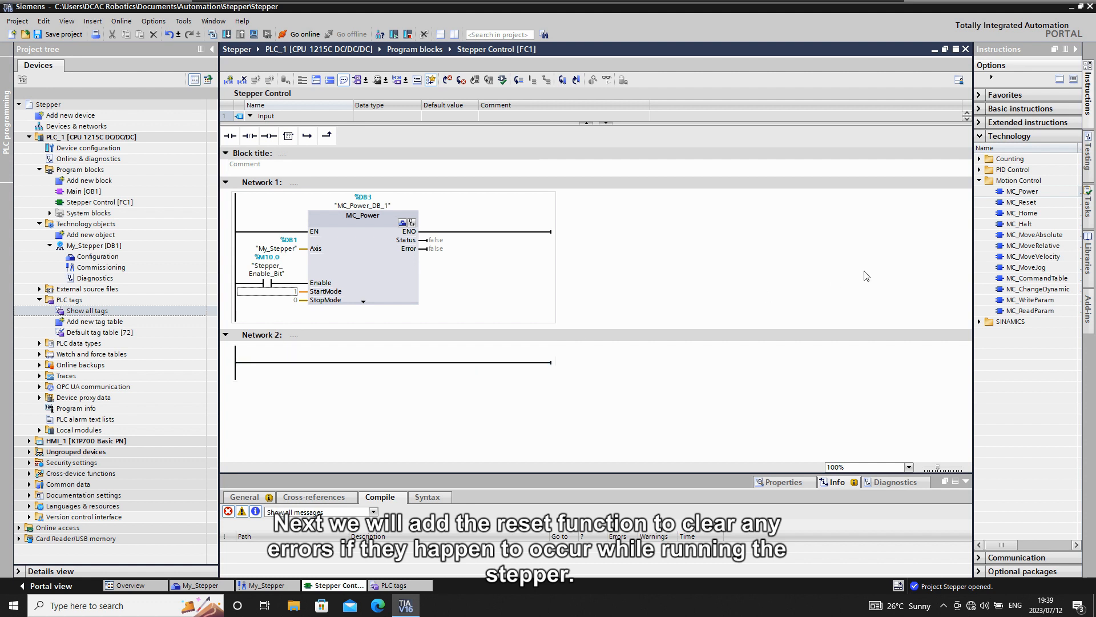
# Place MC_Reset on Network 2 with instance MC_Reset_DB and Axis set to My_Stepper
pyautogui.click(1027, 204)
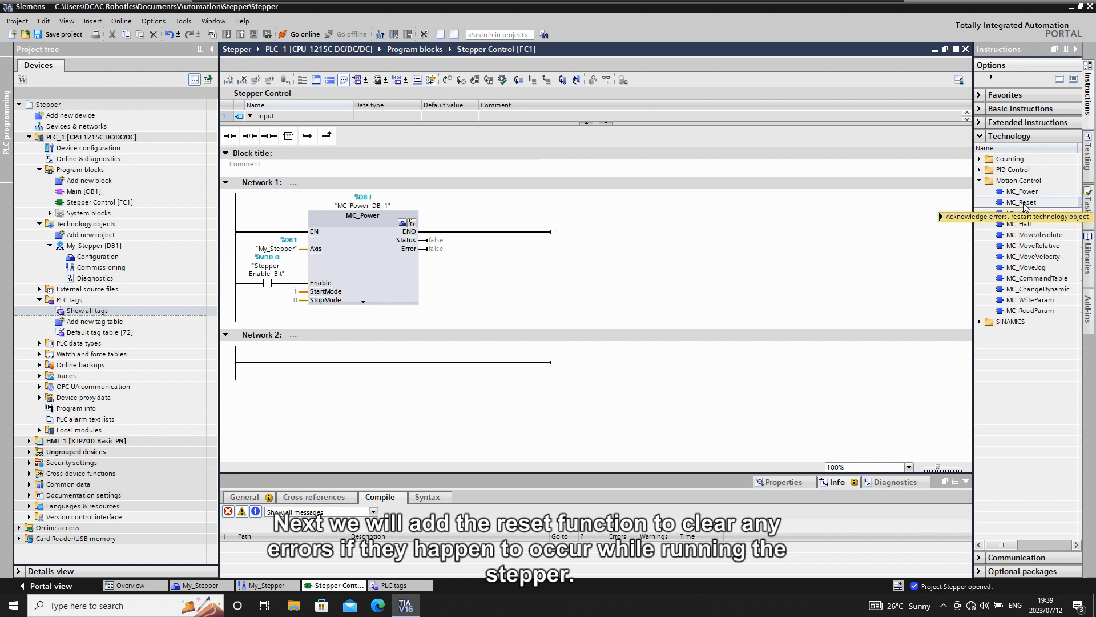
pyautogui.moveTo(1028, 205)
pyautogui.mouseDown()
pyautogui.moveTo(915, 277)
pyautogui.moveTo(707, 340)
pyautogui.moveTo(452, 370)
pyautogui.moveTo(394, 364)
pyautogui.mouseUp()
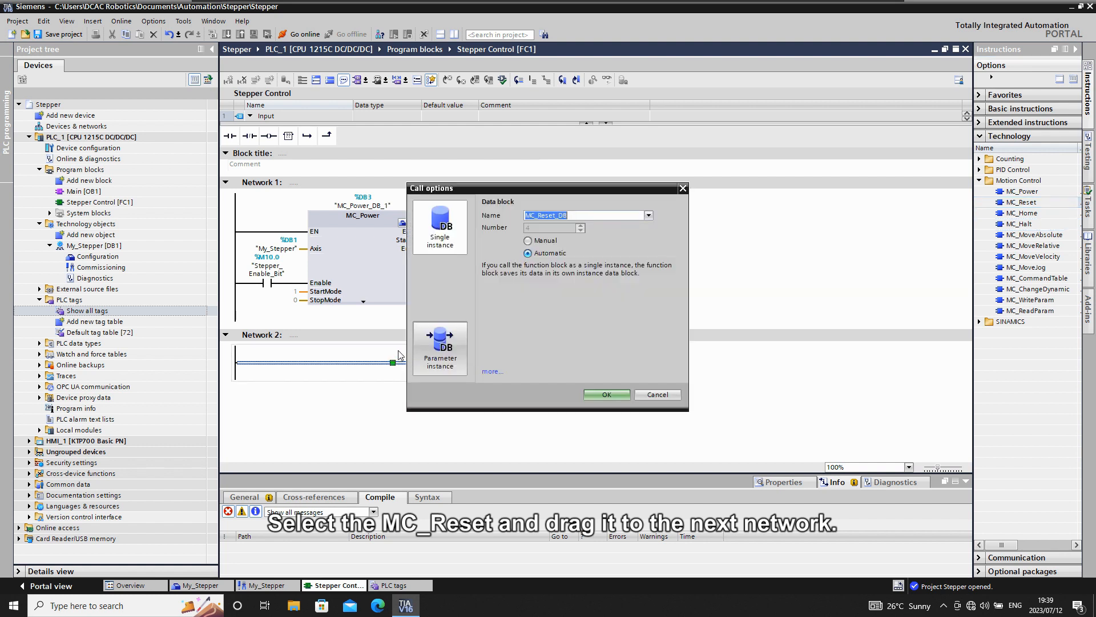
pyautogui.click(600, 394)
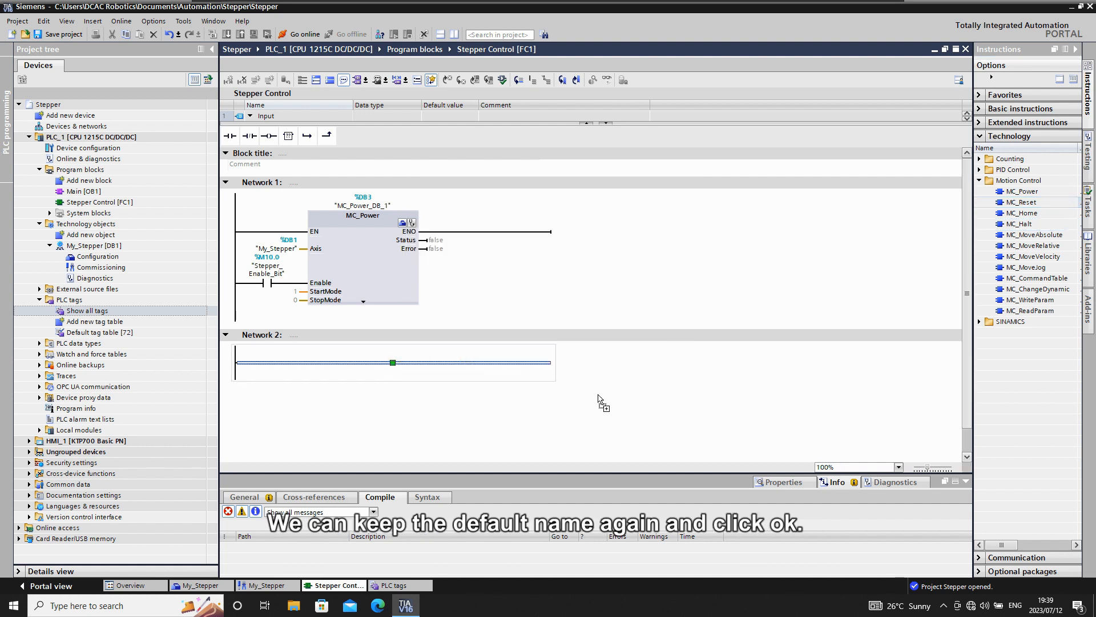
pyautogui.click(290, 393)
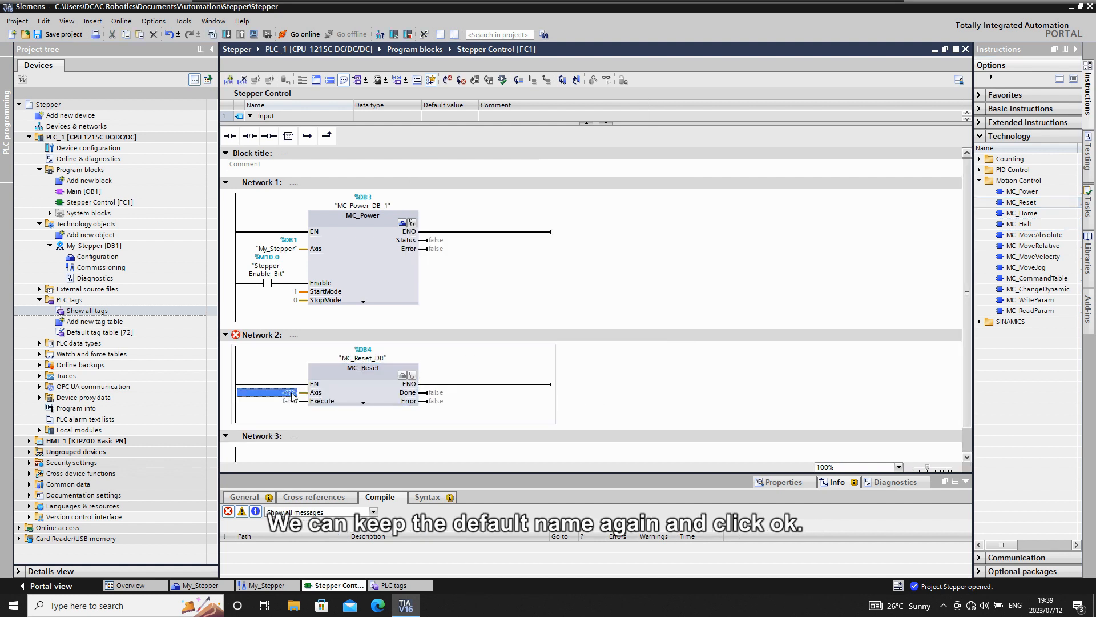
pyautogui.click(297, 393)
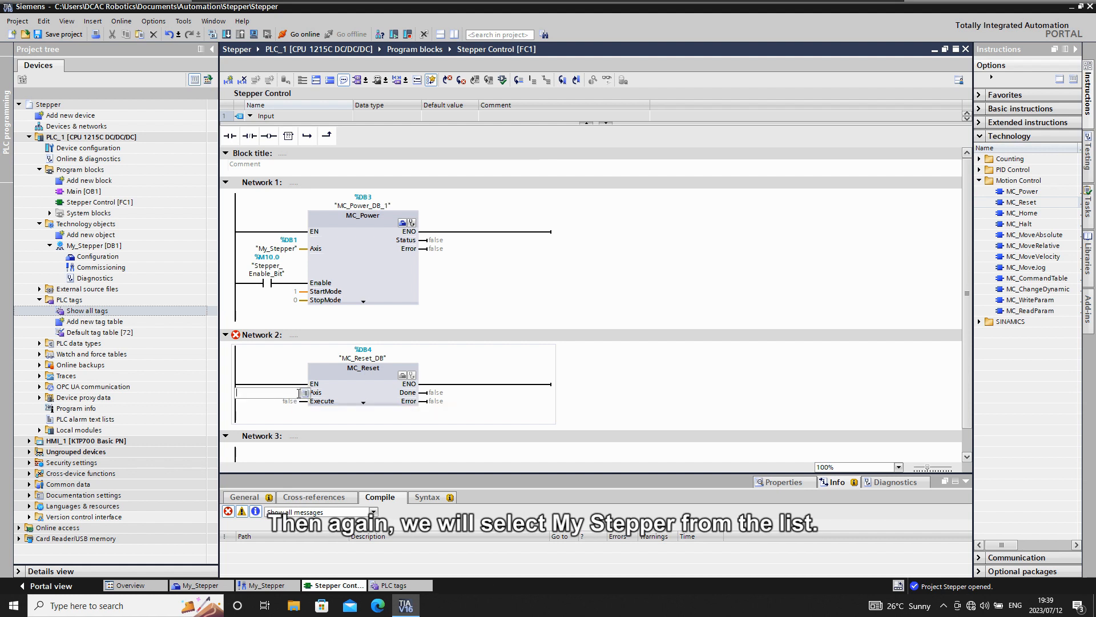
pyautogui.click(304, 394)
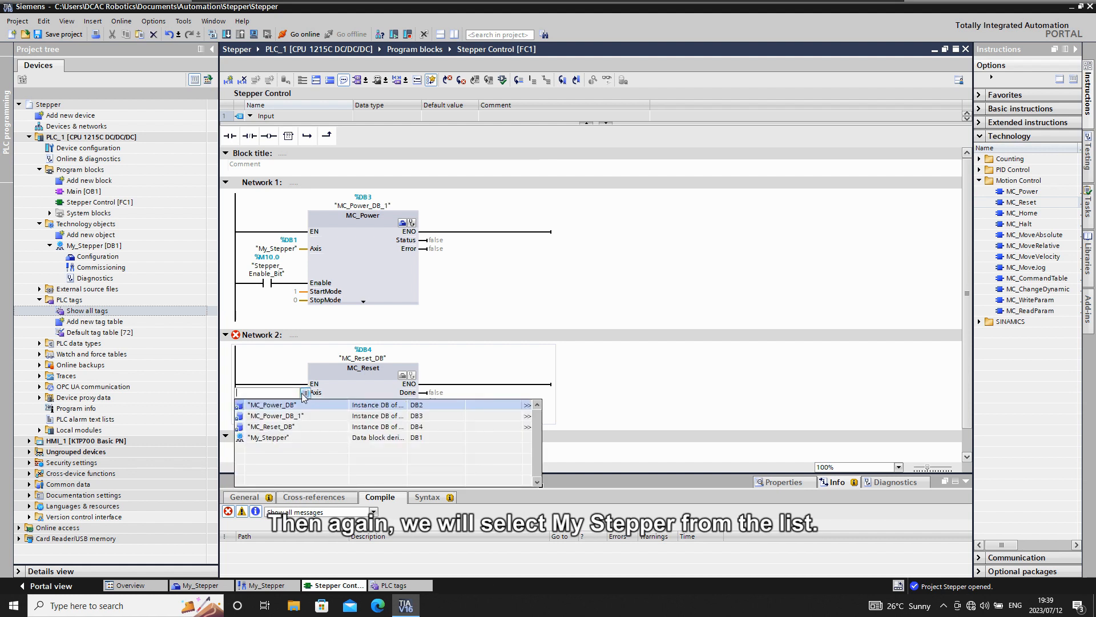
pyautogui.click(266, 445)
pyautogui.press('Return')
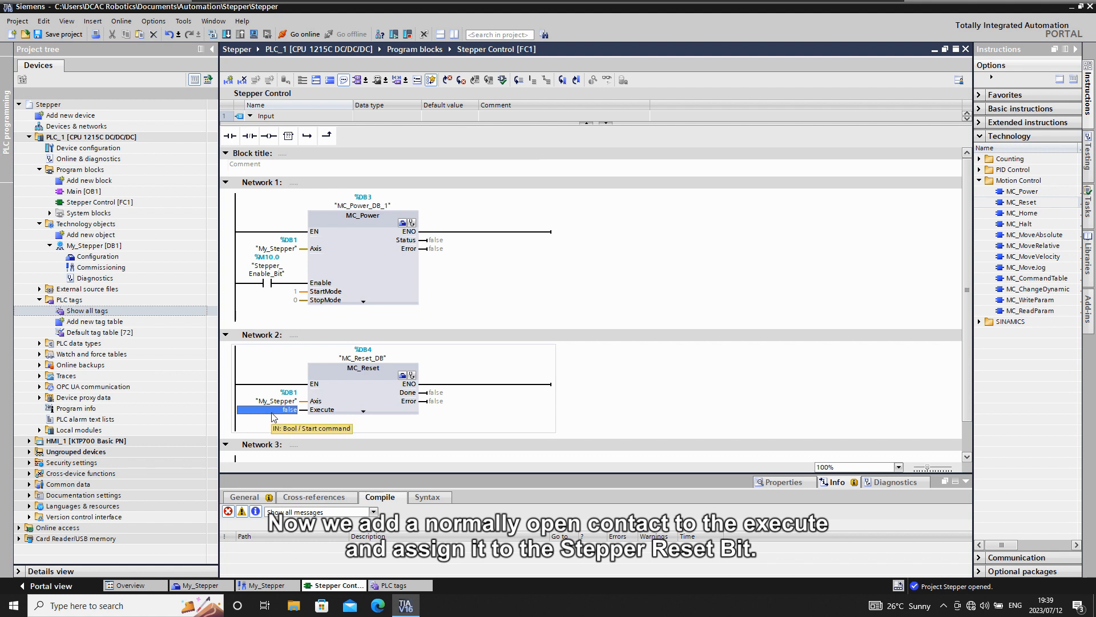
pyautogui.scroll(-1, 274, 423)
# Add a normally open contact on MC_Reset's Execute input, tagged Stepper_Reset_Bit (%M10.1)
pyautogui.click(274, 375)
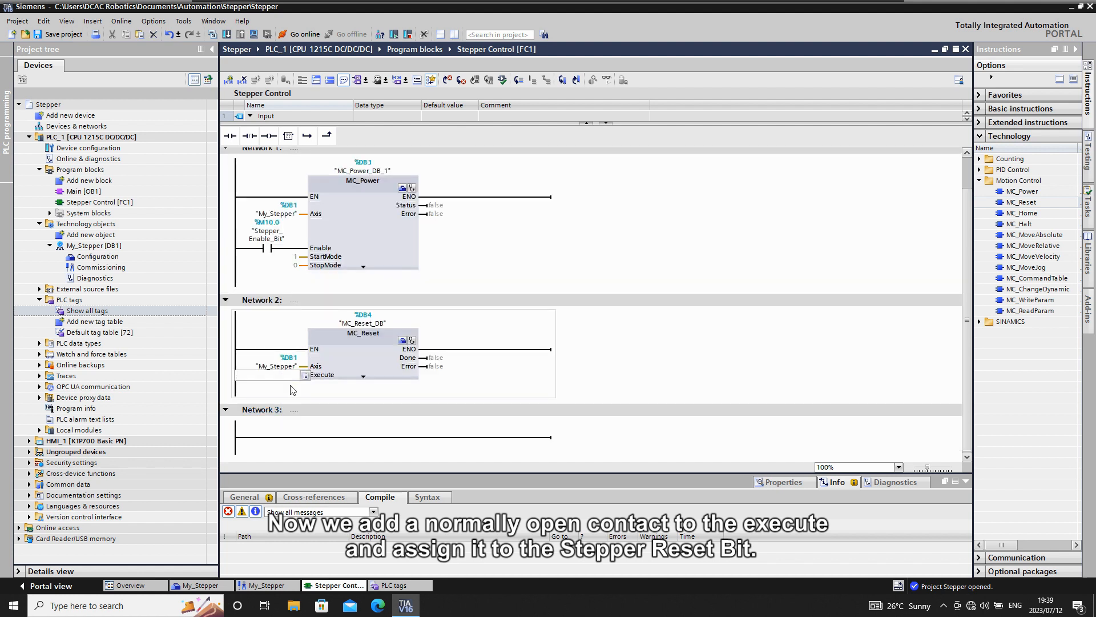
pyautogui.click(291, 386)
pyautogui.click(291, 376)
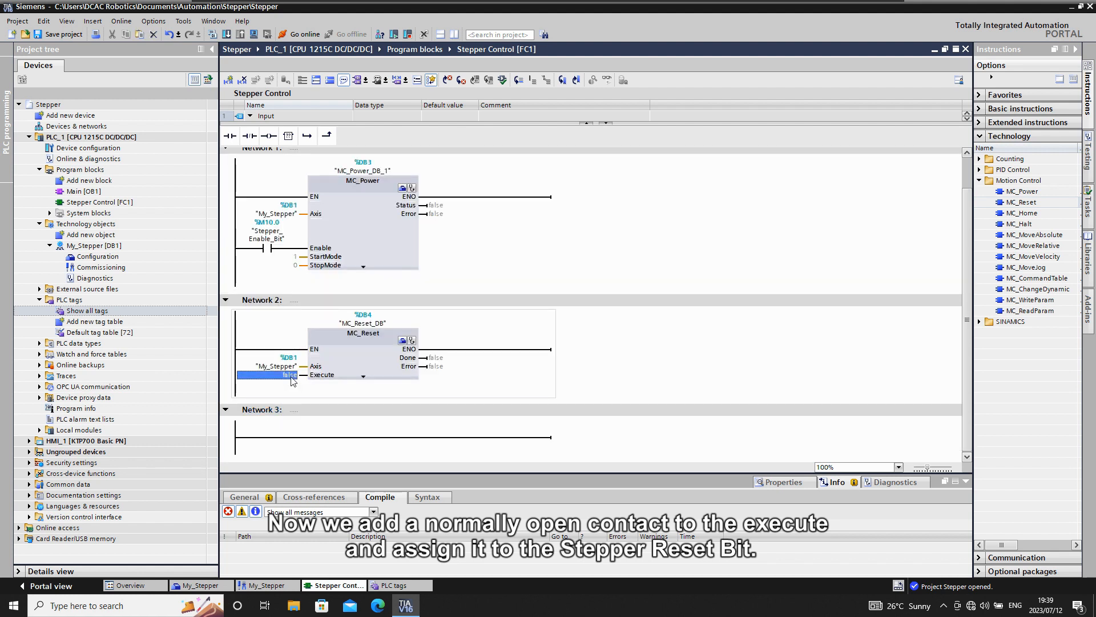
pyautogui.click(230, 136)
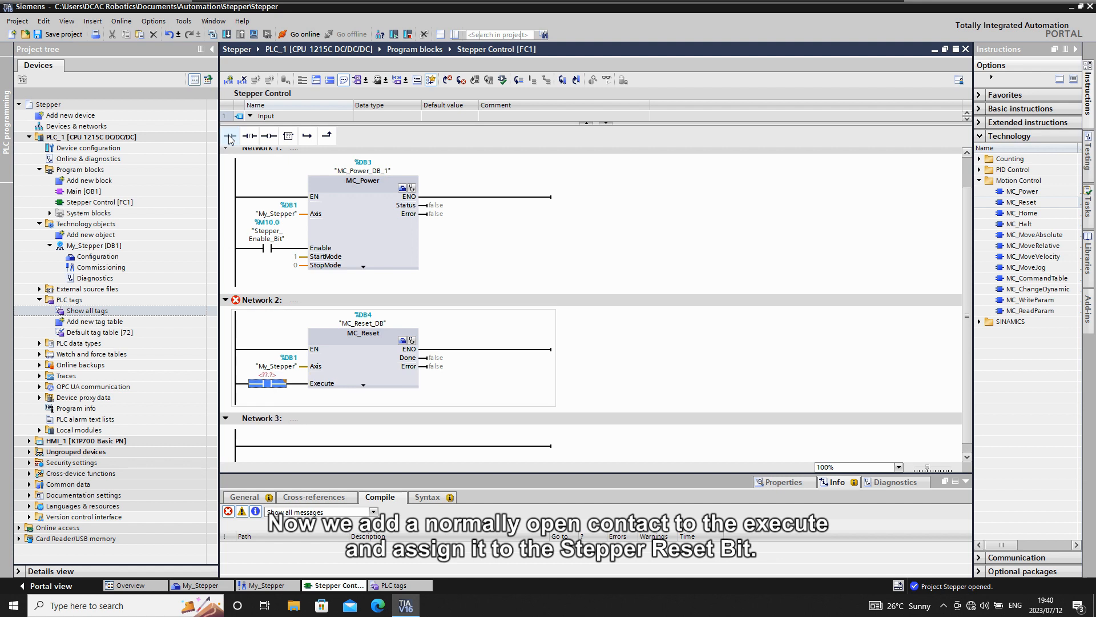
pyautogui.click(272, 375)
pyautogui.click(272, 375)
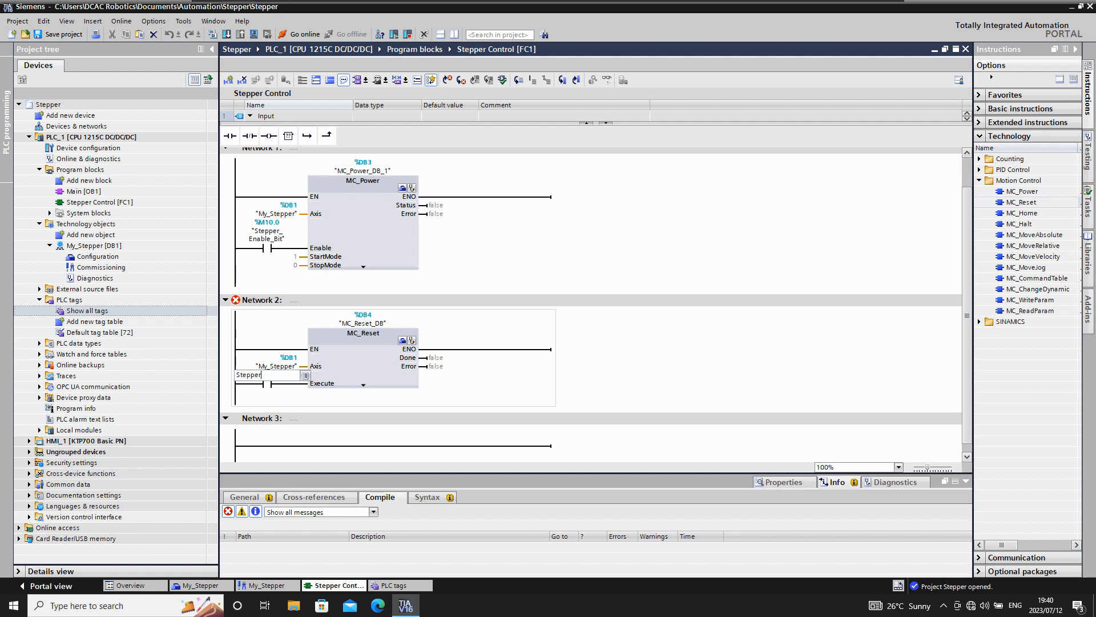
pyautogui.click(305, 375)
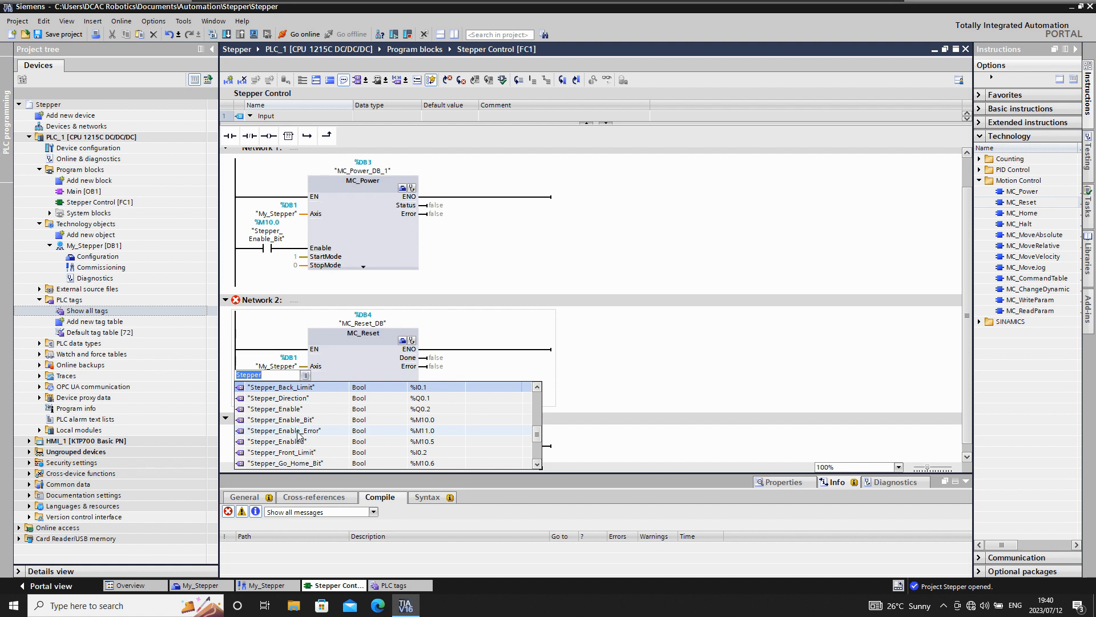
pyautogui.scroll(-1, 297, 435)
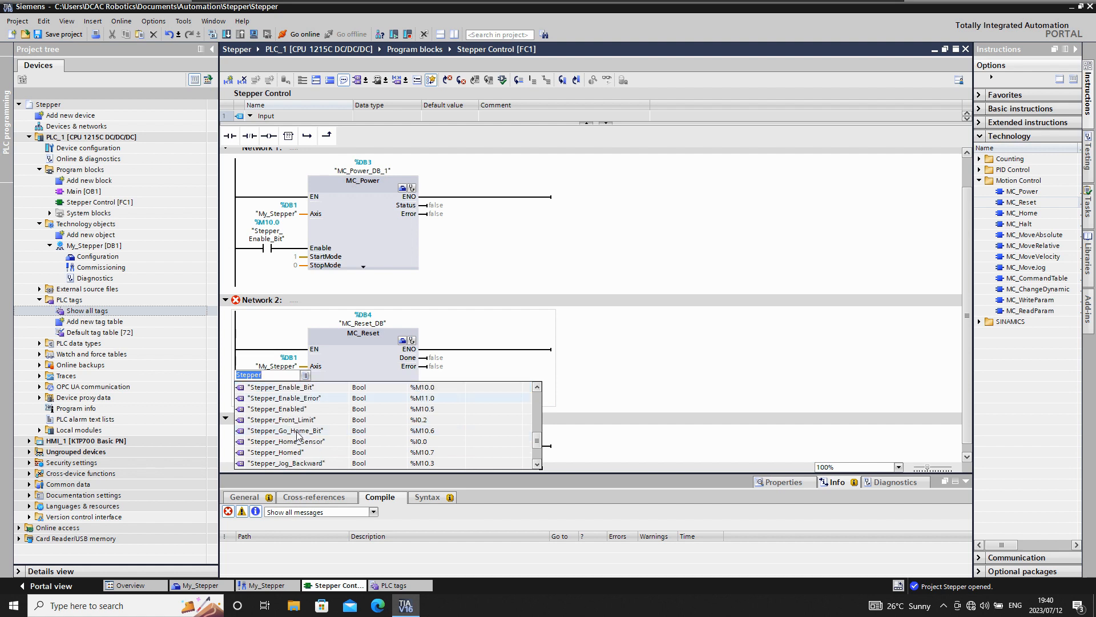
pyautogui.scroll(-1, 298, 436)
pyautogui.scroll(-1, 297, 436)
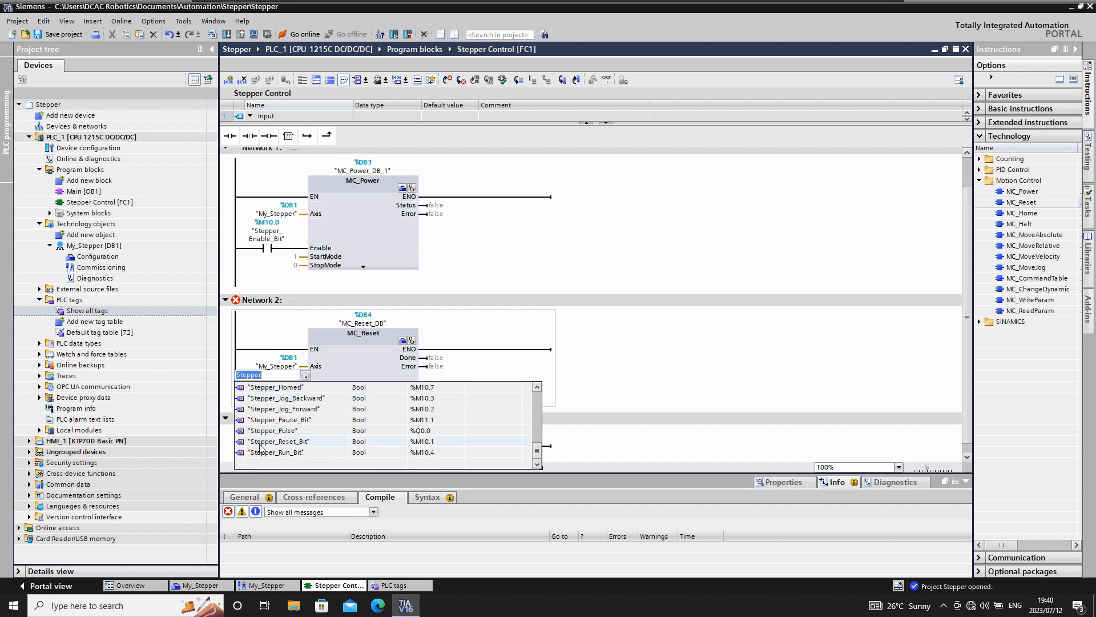
pyautogui.click(290, 442)
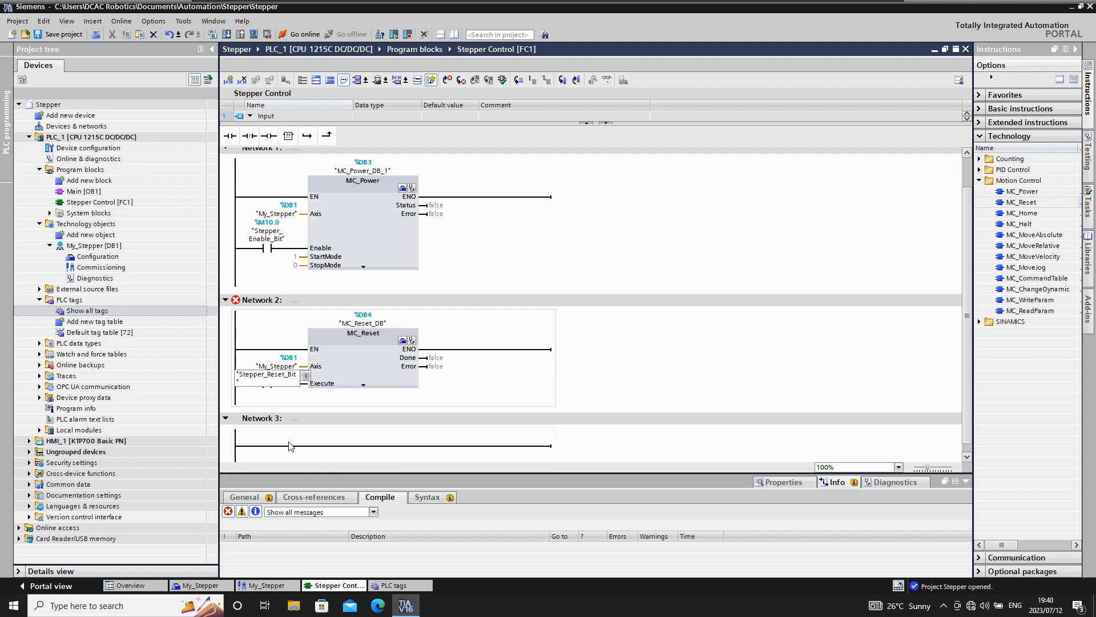
pyautogui.click(441, 393)
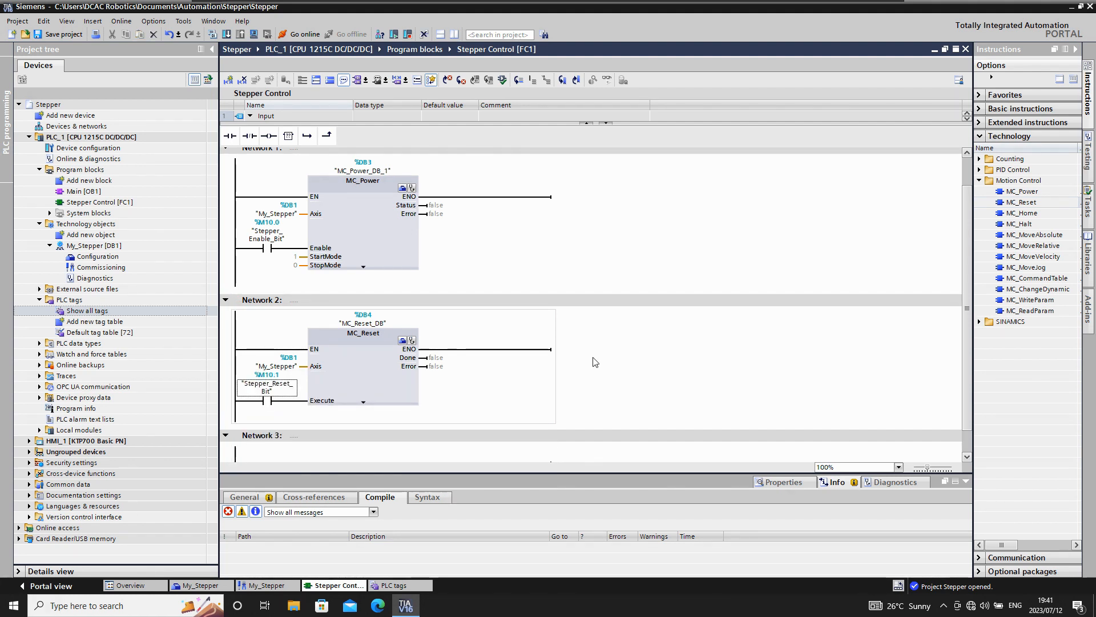
pyautogui.scroll(-1, 595, 361)
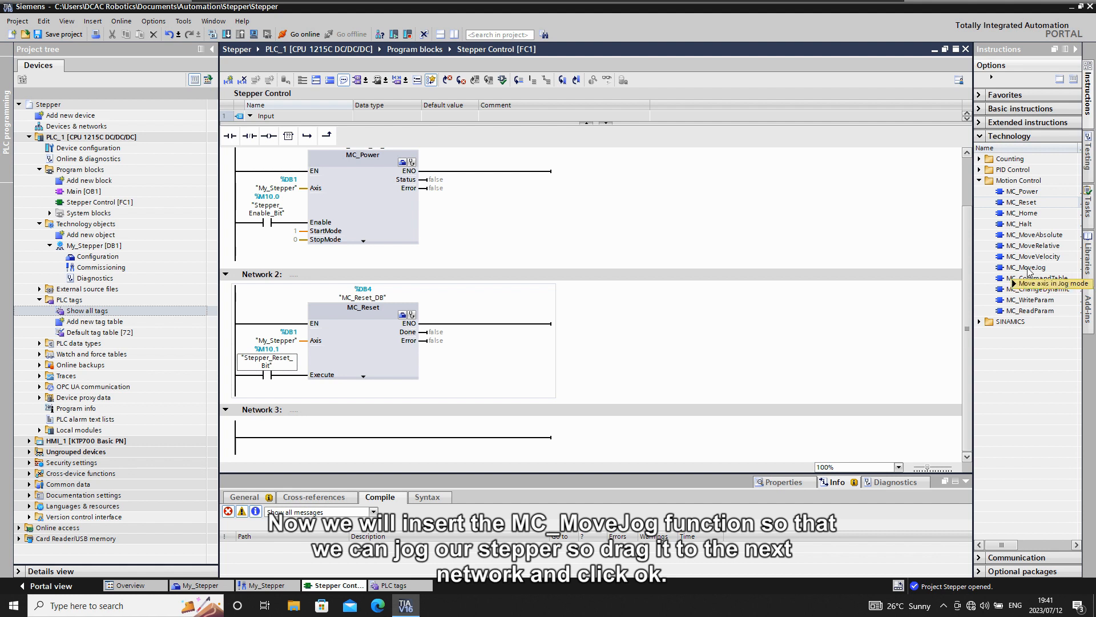
# Place MC_MoveJog on Network 3 with its default instance DB and Axis My_Stepper
pyautogui.moveTo(1028, 270)
pyautogui.mouseDown()
pyautogui.moveTo(810, 377)
pyautogui.moveTo(398, 441)
pyautogui.mouseUp()
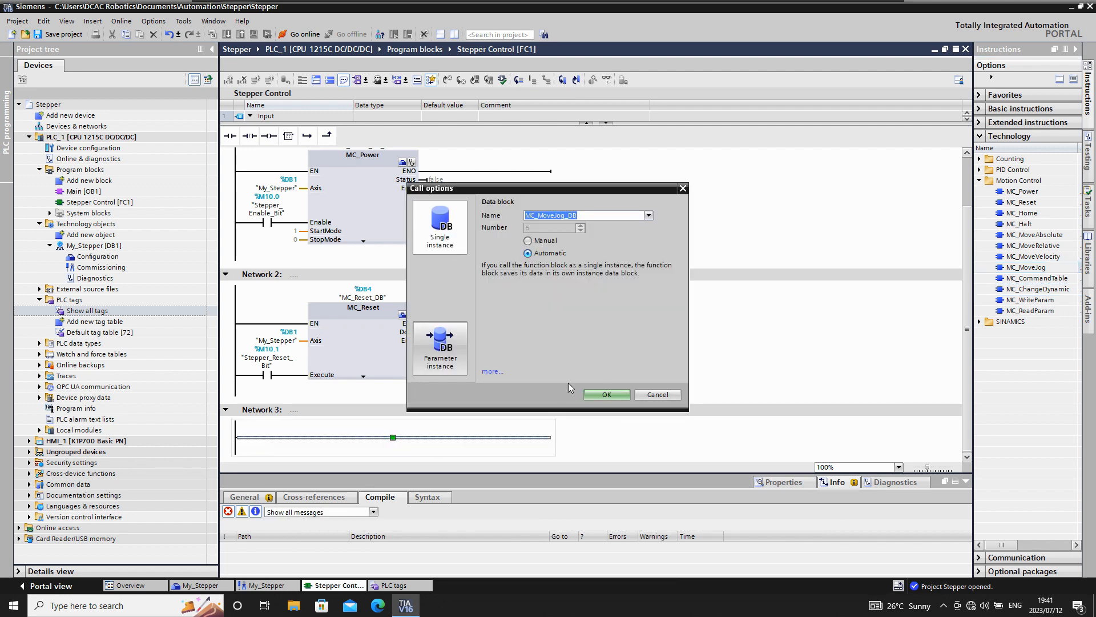
pyautogui.click(605, 394)
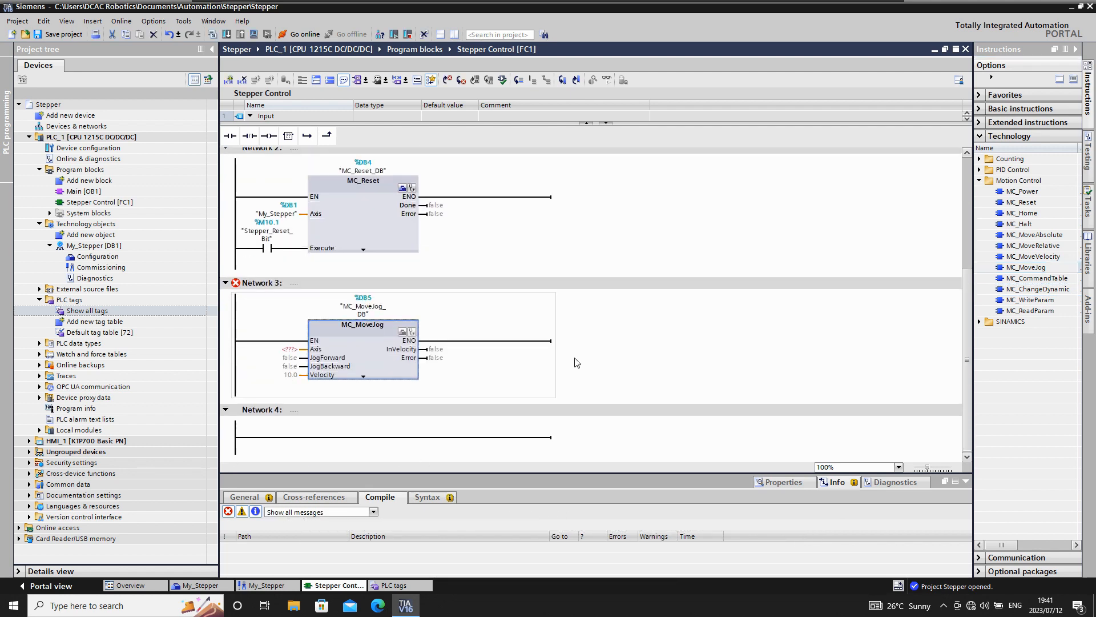
pyautogui.click(286, 350)
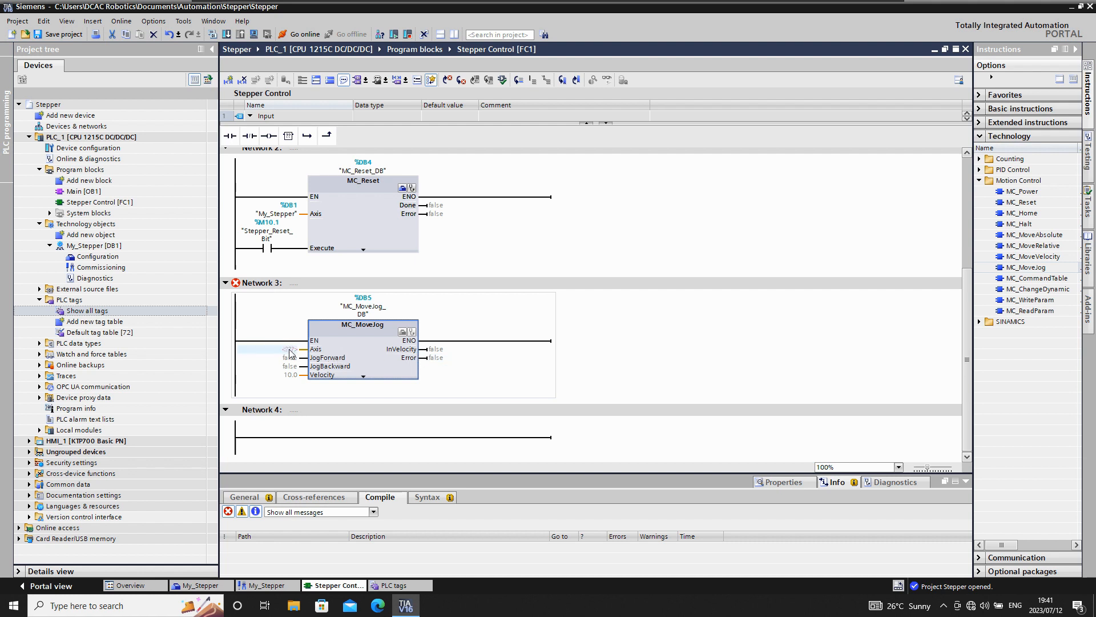
pyautogui.click(289, 351)
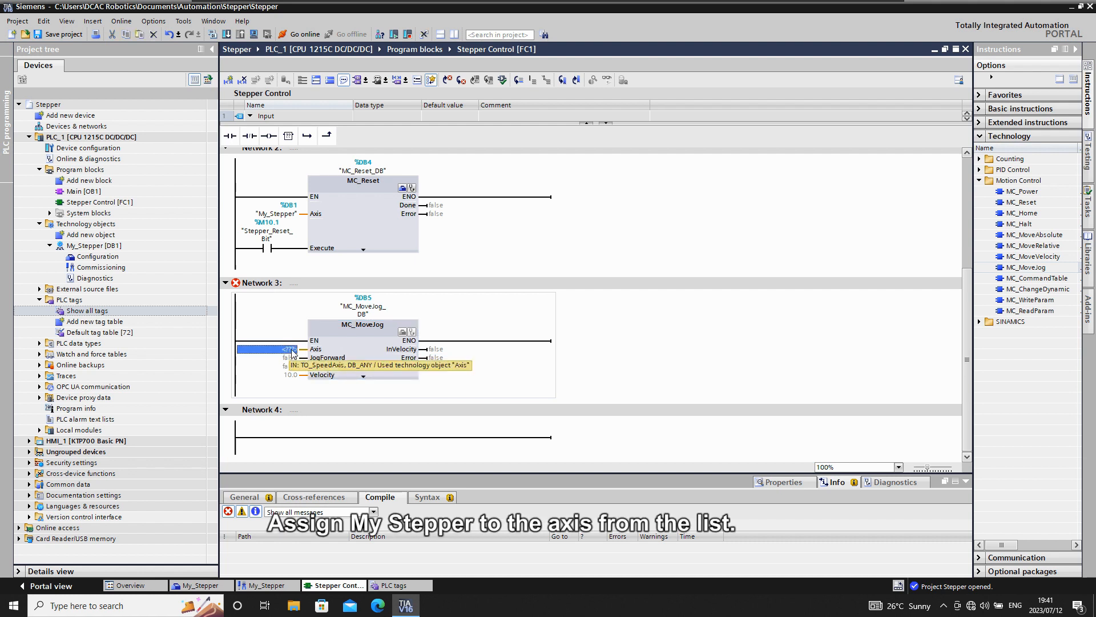
pyautogui.press('BackSpace')
pyautogui.click(305, 349)
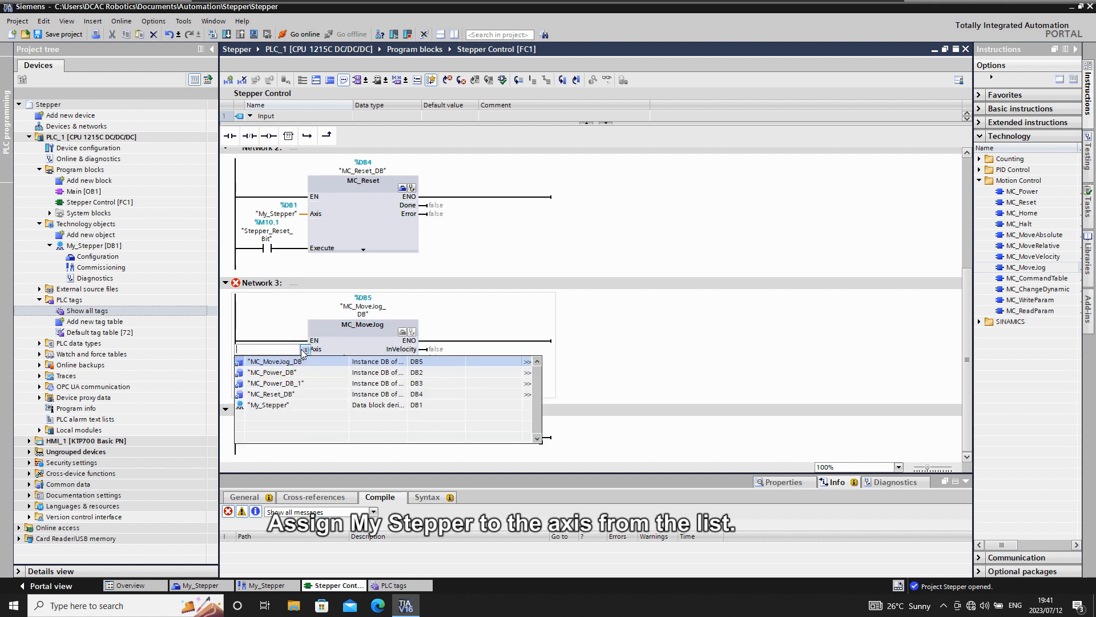
pyautogui.click(278, 405)
pyautogui.press('Return')
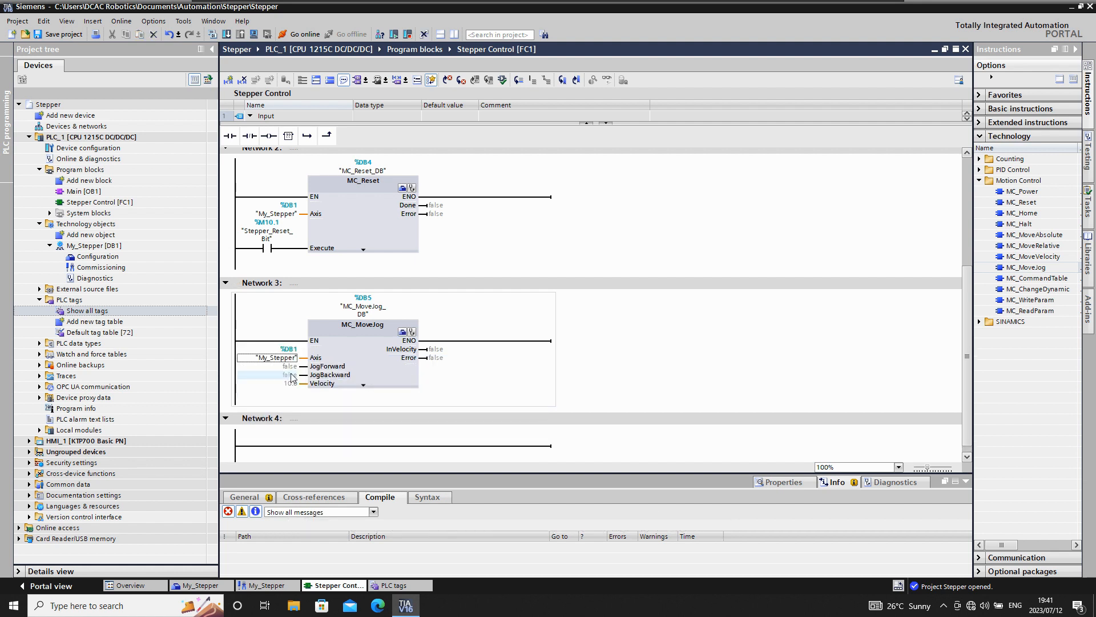
# Drive JogForward from a normally open contact tagged Stepper_Jog_Forward (%M10.2)
pyautogui.click(291, 367)
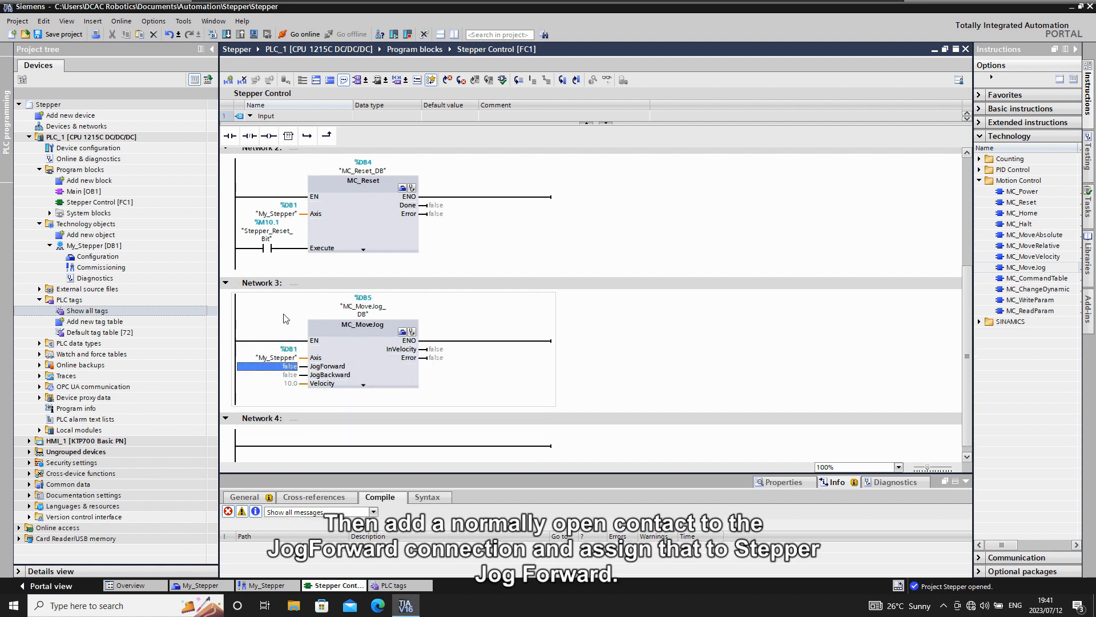
pyautogui.click(231, 137)
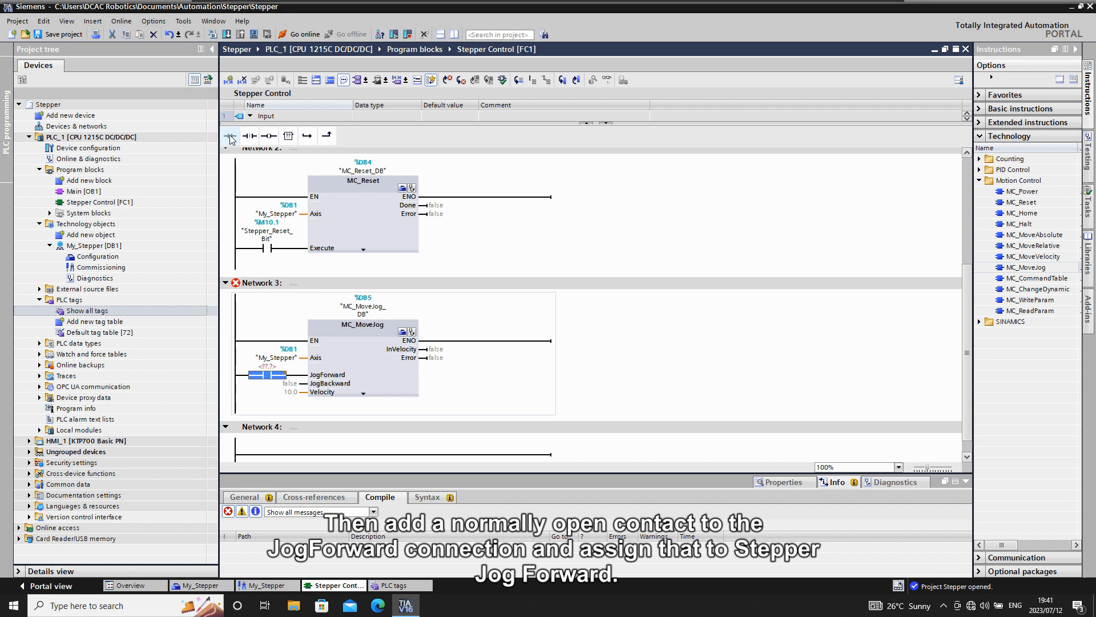
pyautogui.write('Stepper')
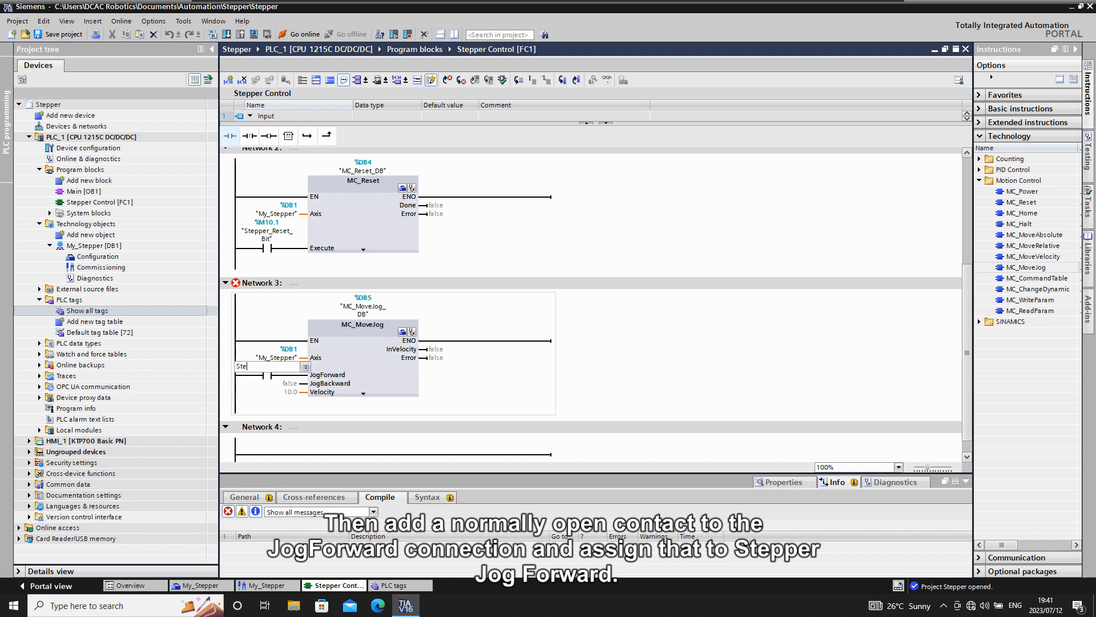
pyautogui.click(305, 367)
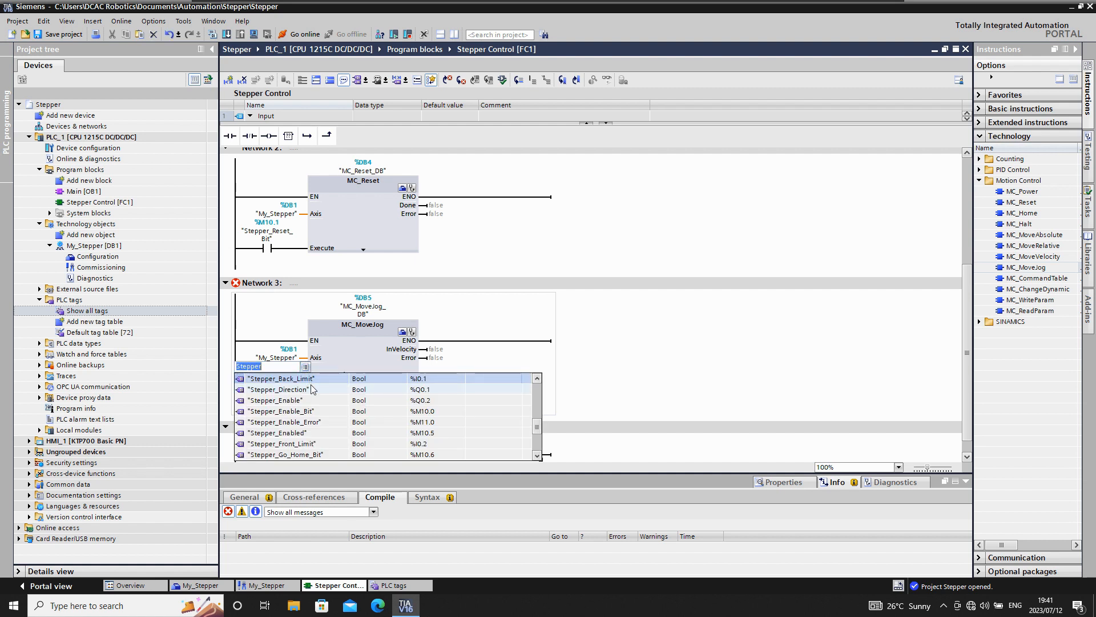
pyautogui.scroll(-2, 303, 420)
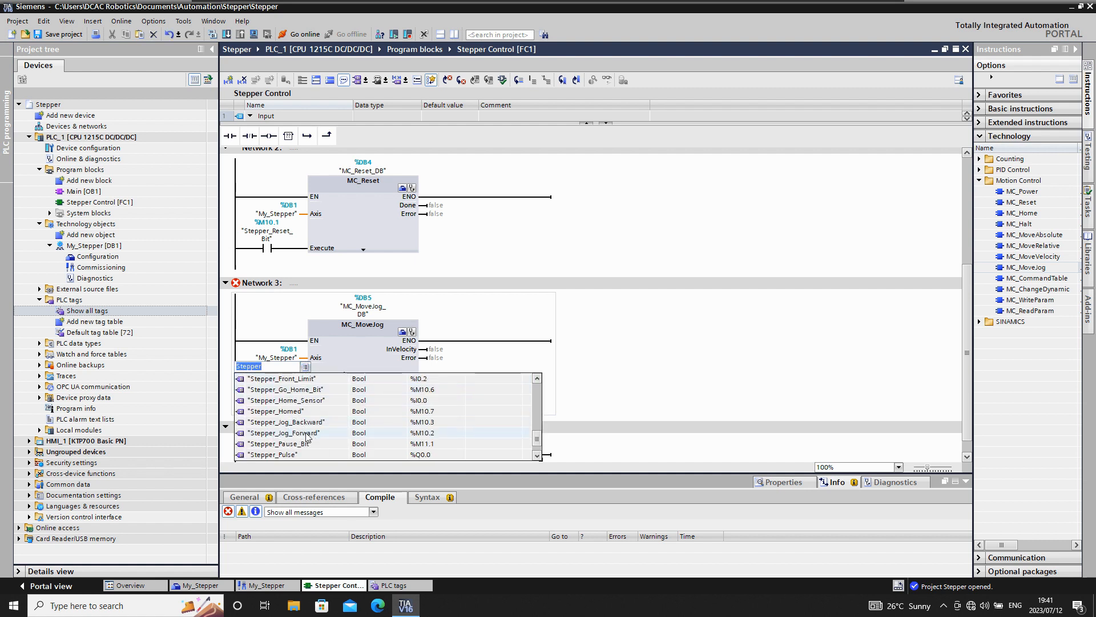
pyautogui.click(291, 434)
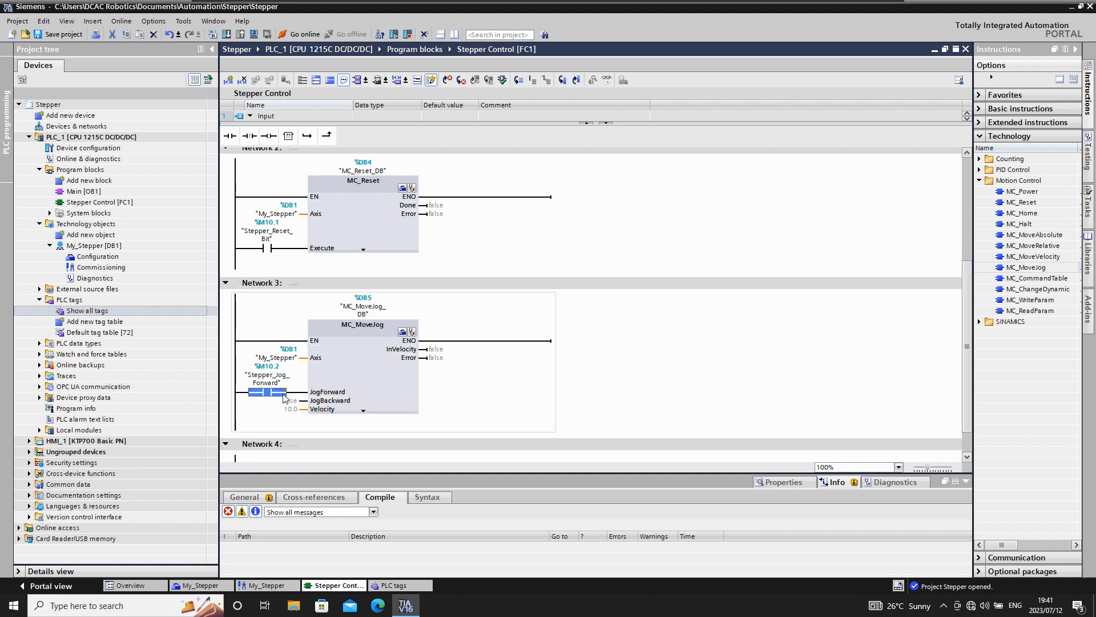
pyautogui.click(290, 401)
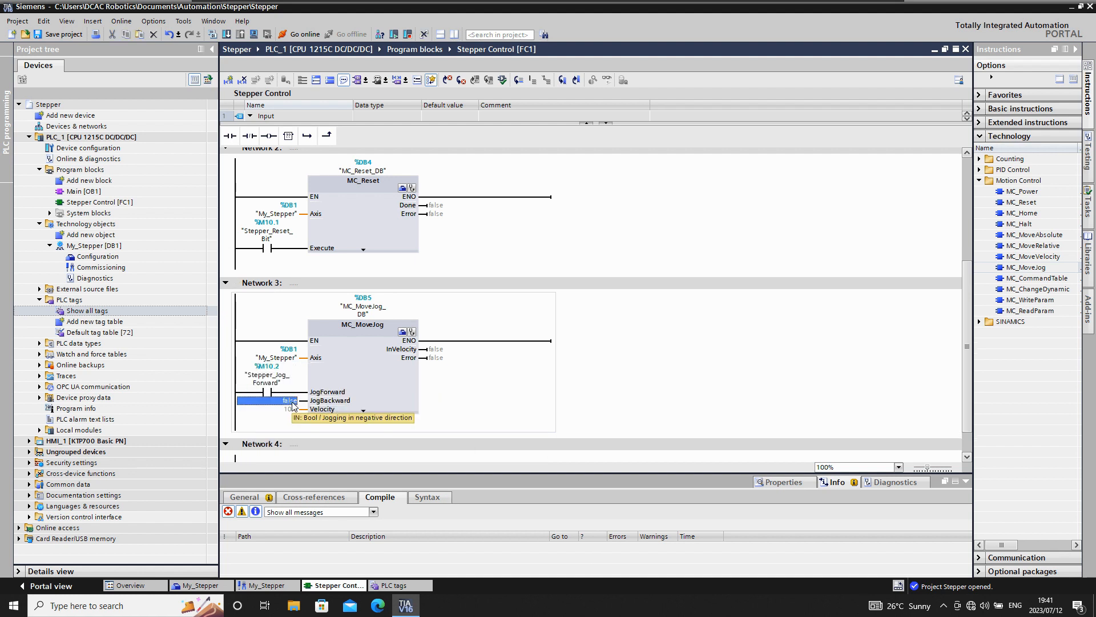
# Drive JogBackward from a normally open contact tagged Stepper_Jog_Backward (%M10.3)
pyautogui.click(229, 135)
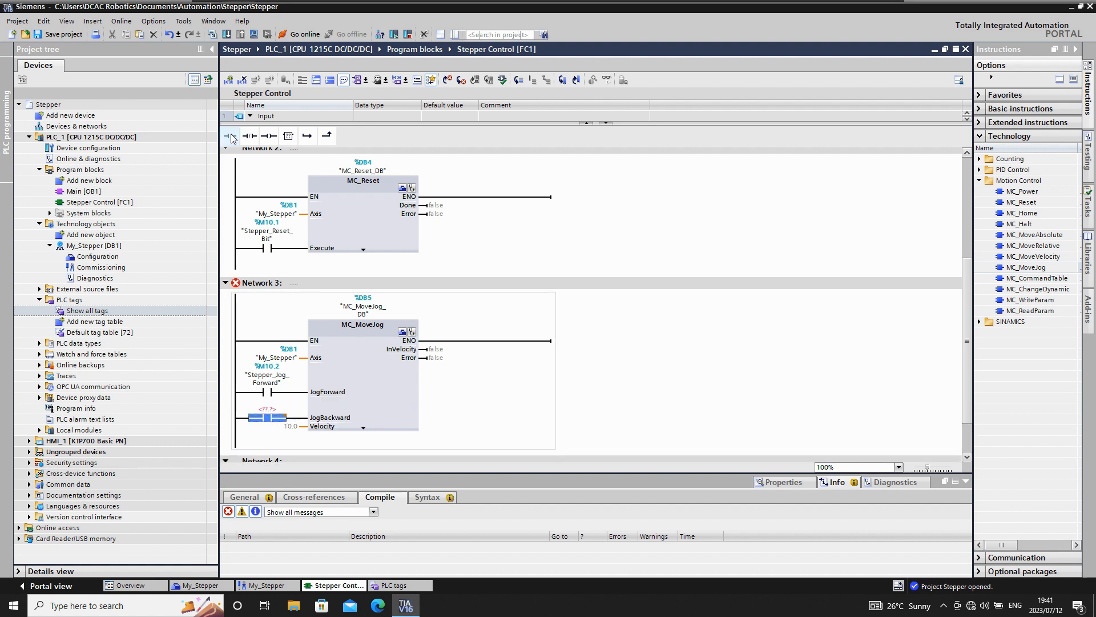
pyautogui.click(266, 408)
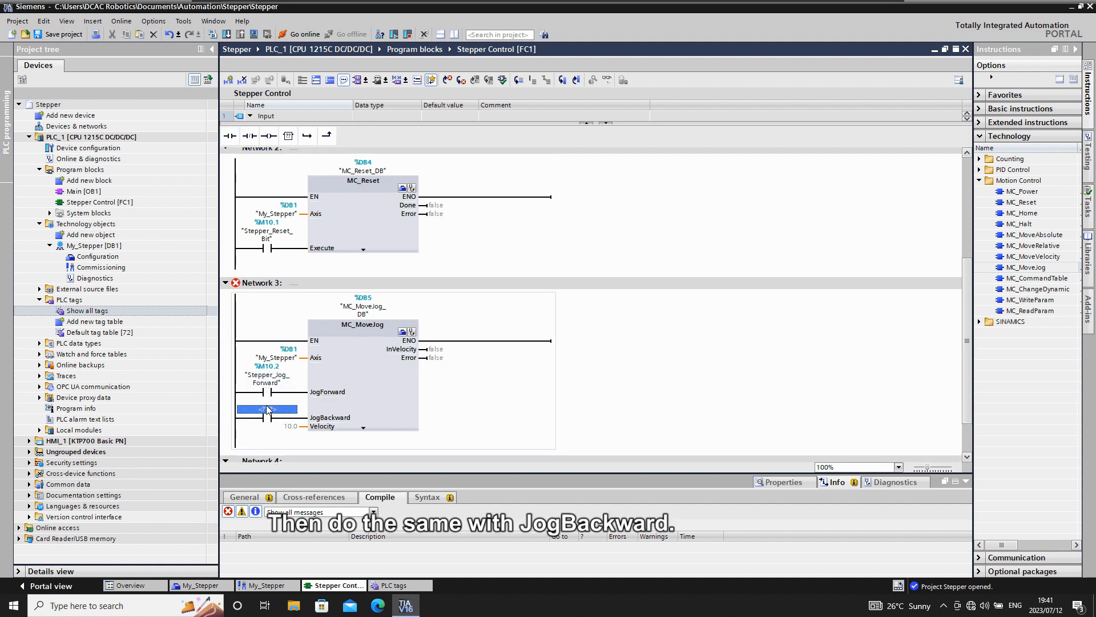
pyautogui.write('Ste')
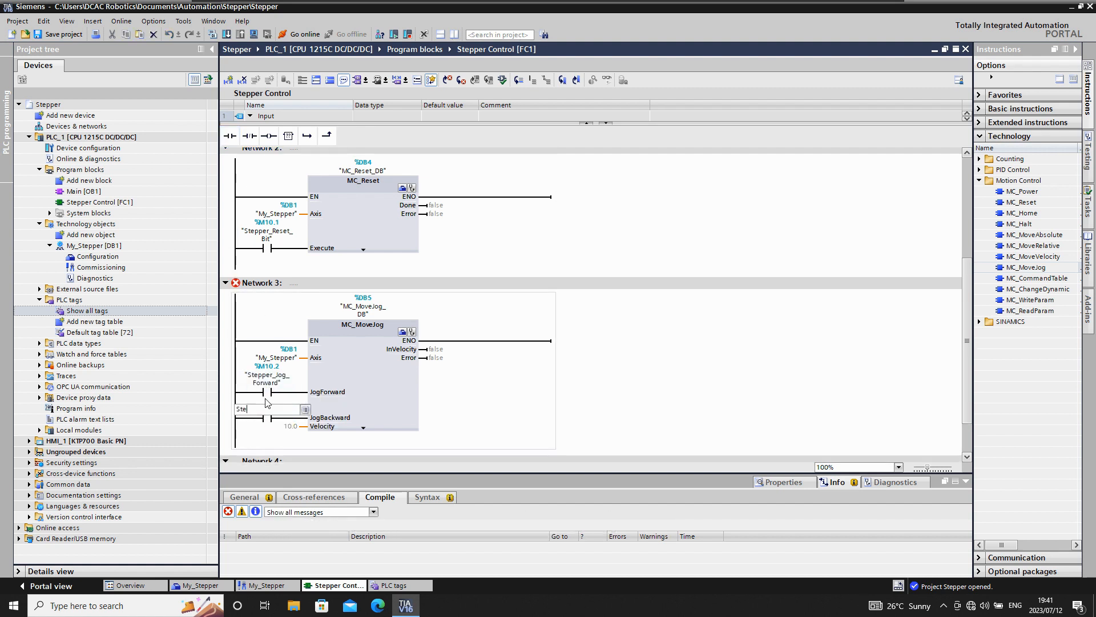
pyautogui.write('pper')
pyautogui.click(306, 410)
pyautogui.scroll(-2, 307, 449)
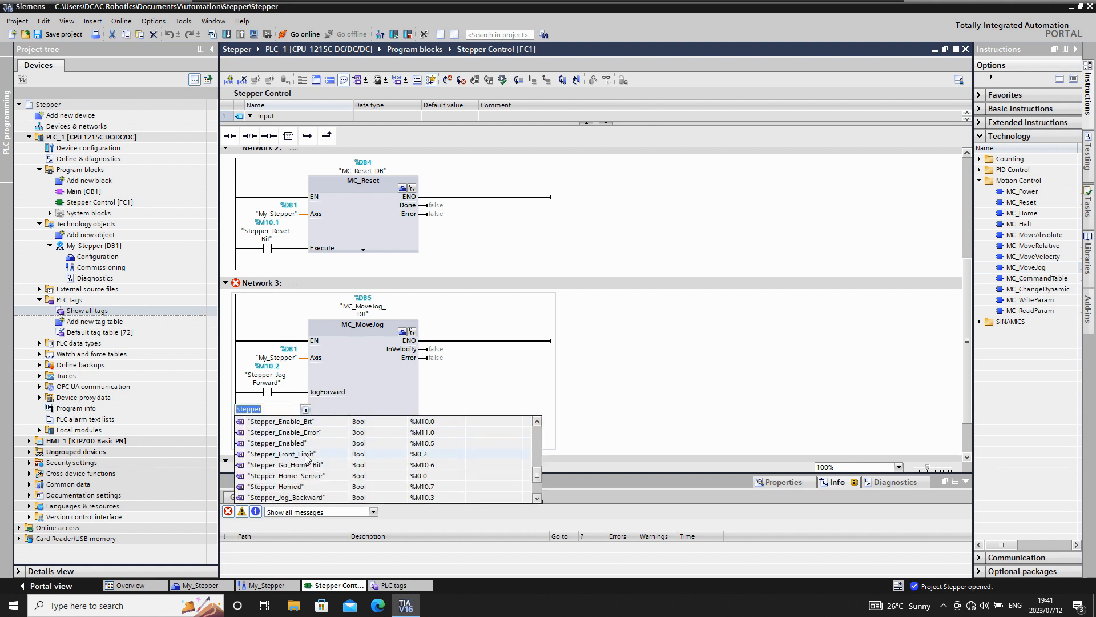
pyautogui.click(303, 466)
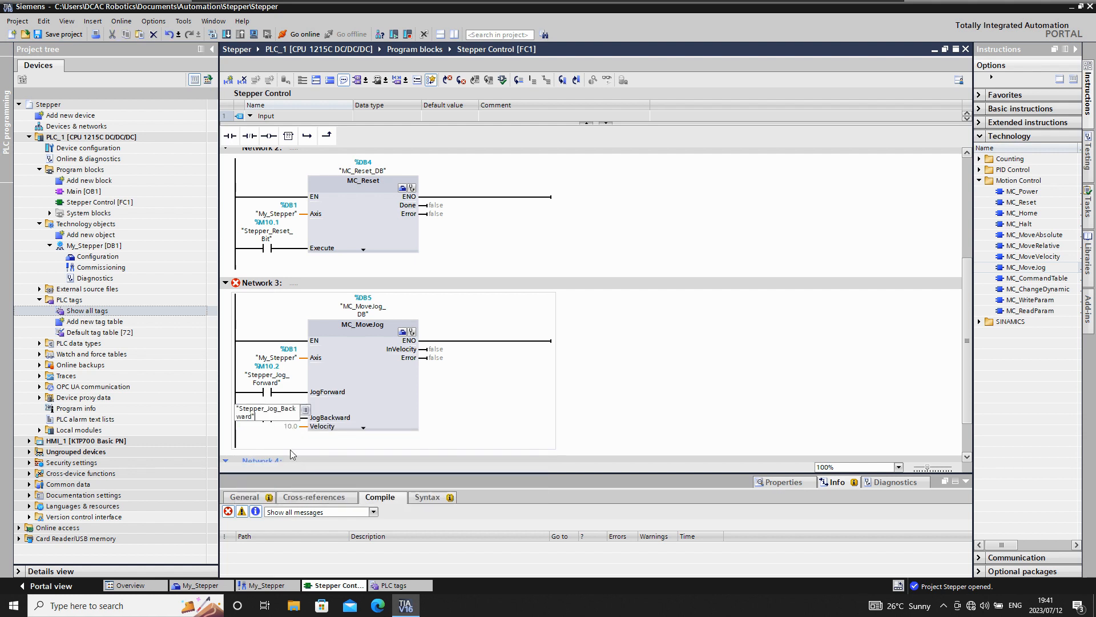
pyautogui.press('Return')
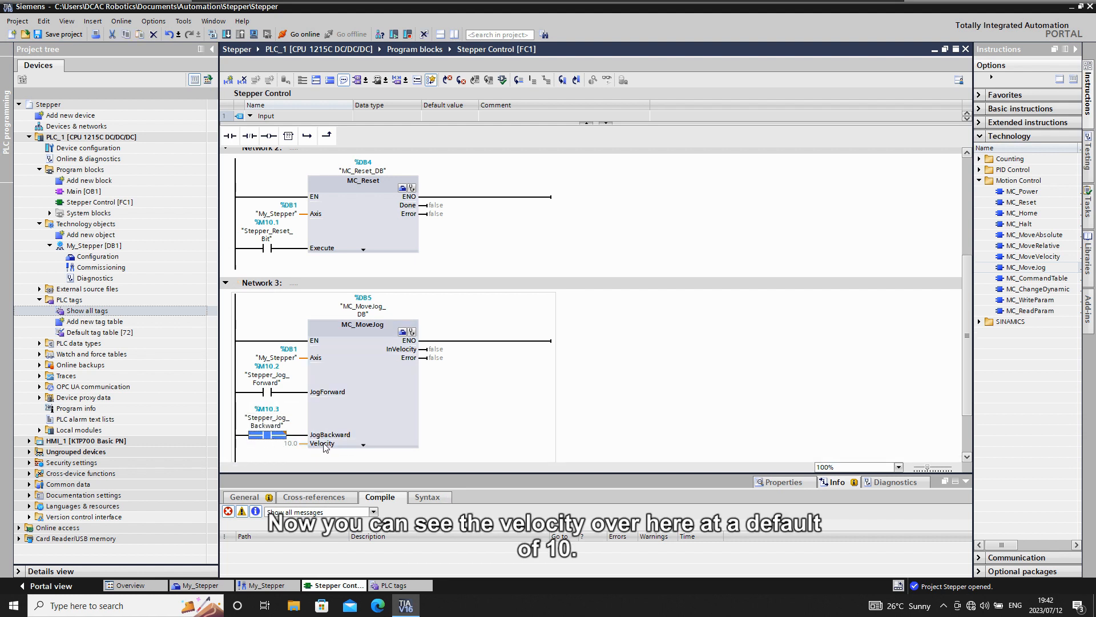
# Replace MC_MoveJog's Velocity value 10.0 with the tag Stepper_Jog_Velocity (%MD20)
pyautogui.click(294, 444)
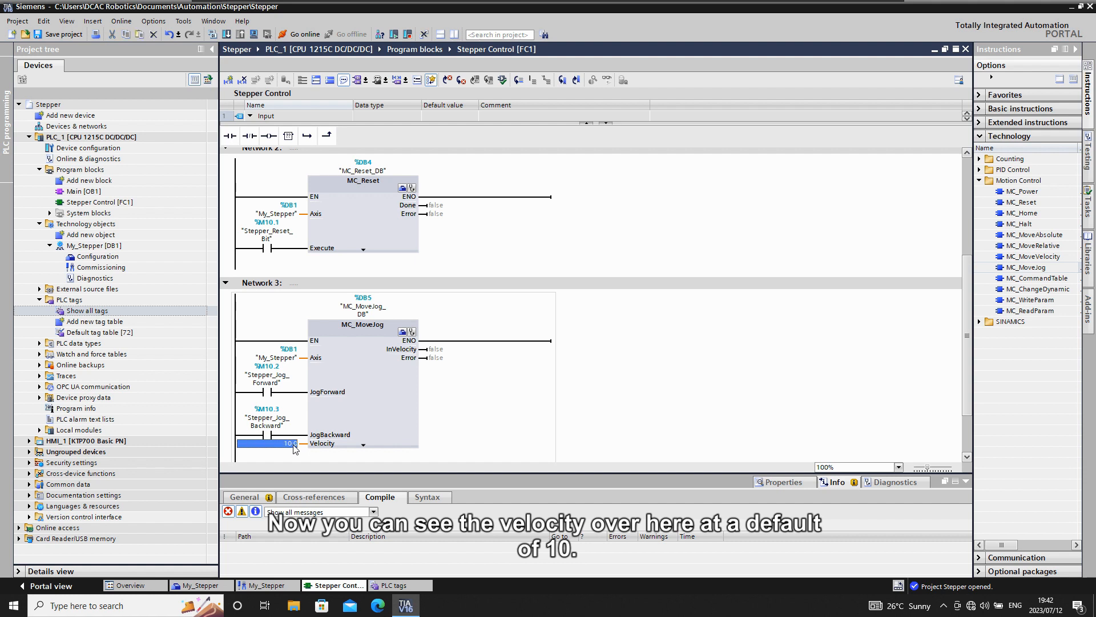
pyautogui.click(292, 444)
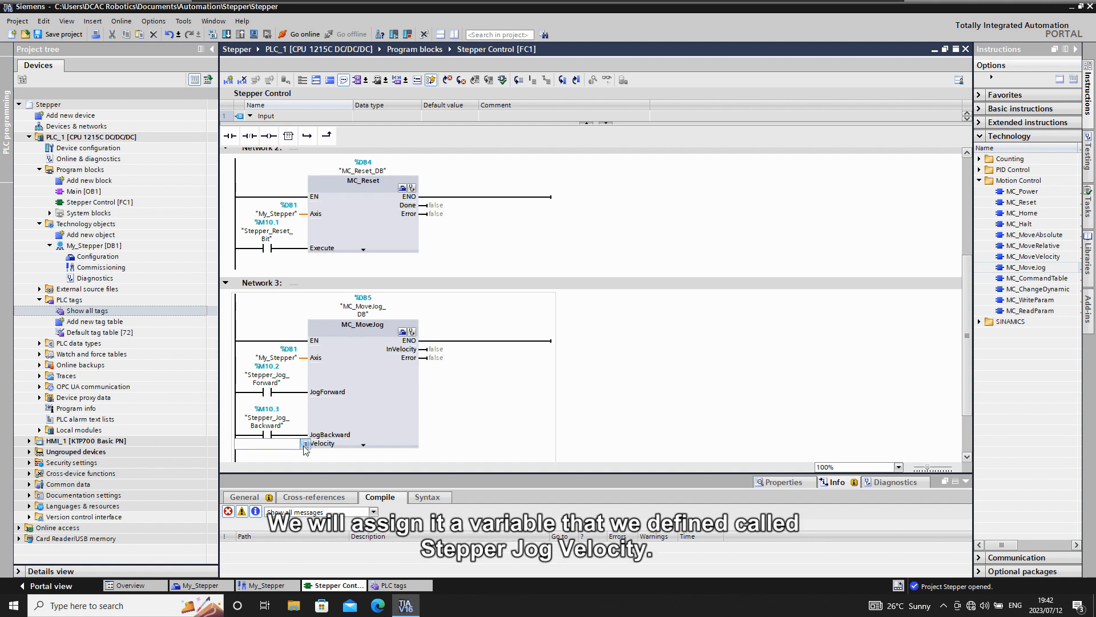
pyautogui.click(305, 444)
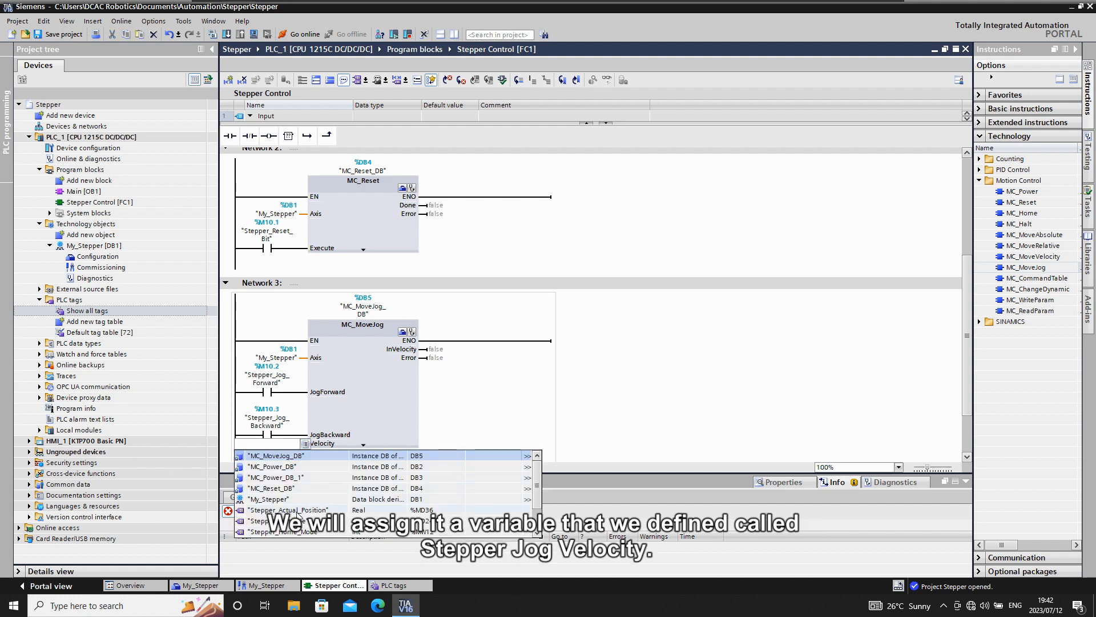
pyautogui.scroll(-2, 297, 515)
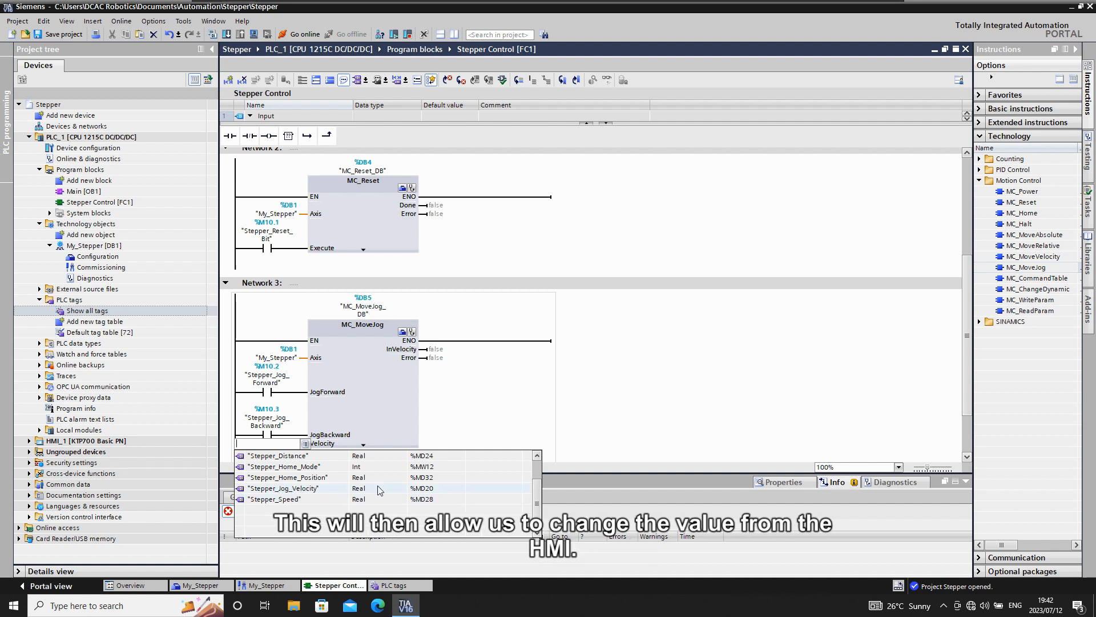
pyautogui.click(302, 488)
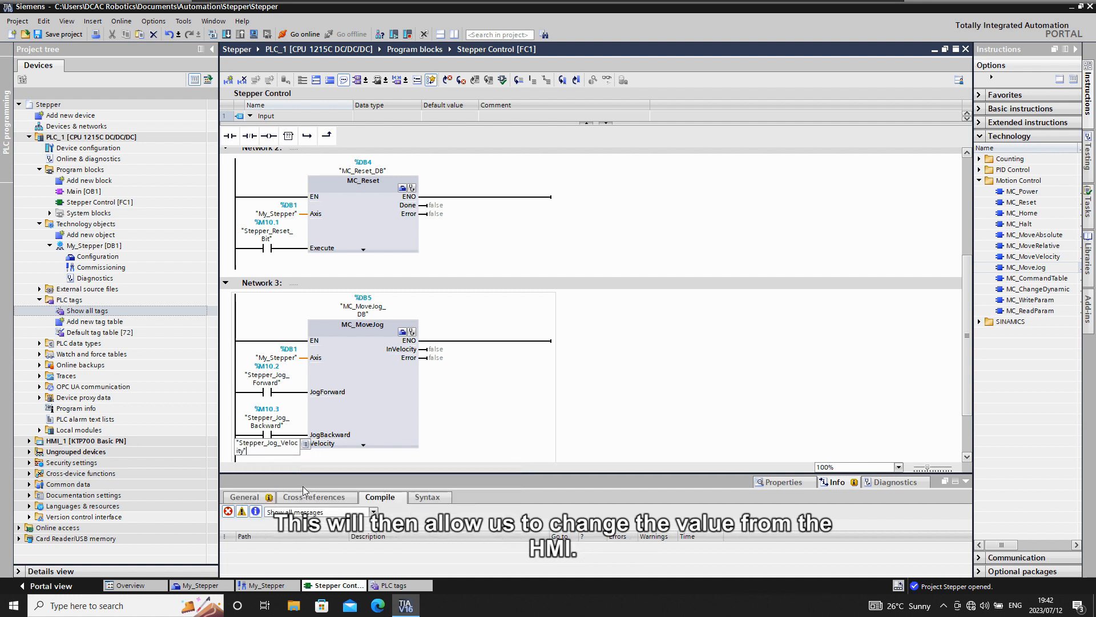
pyautogui.scroll(-3, 556, 362)
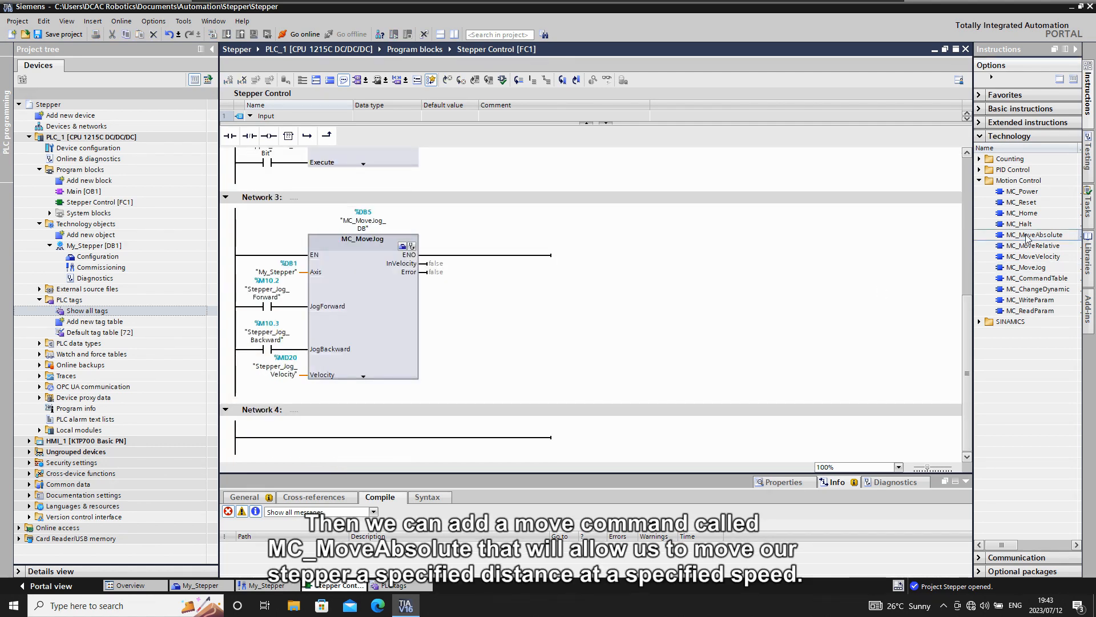
# Place MC_MoveAbsolute on Network 4 with its default instance DB and Axis My_Stepper
pyautogui.moveTo(1036, 236); pyautogui.dragTo(394, 437)
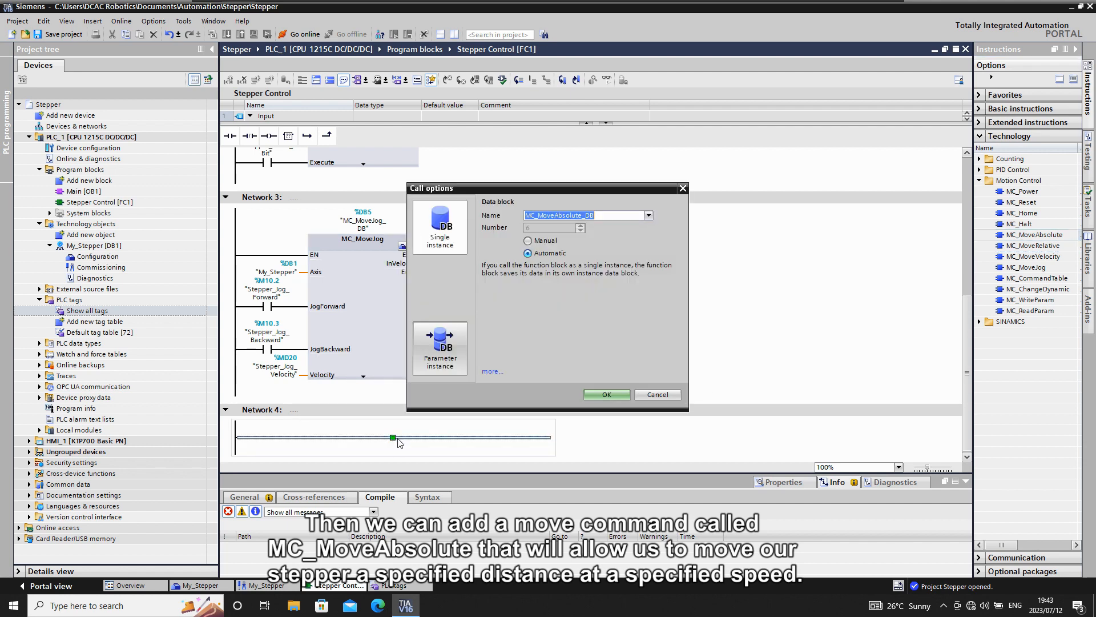
pyautogui.click(606, 395)
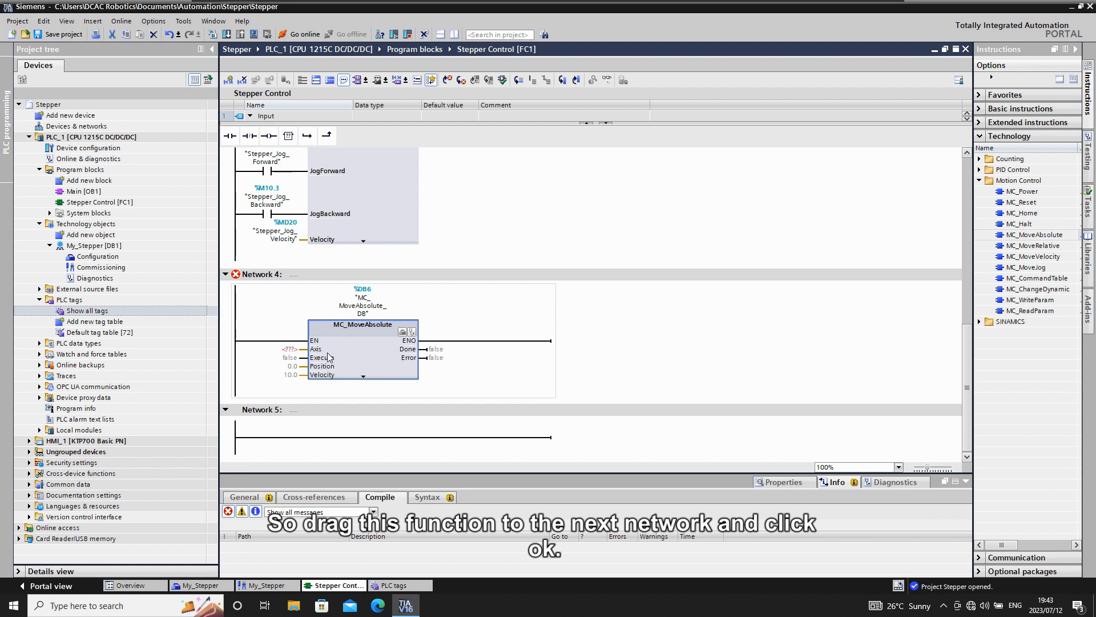
pyautogui.click(291, 349)
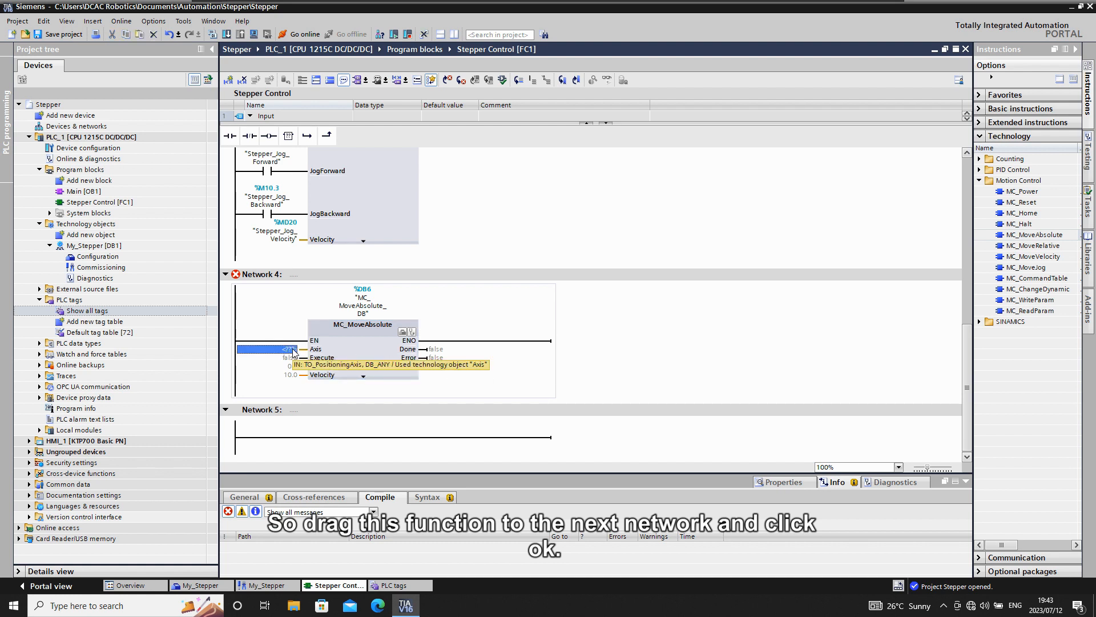
pyautogui.press('BackSpace')
pyautogui.click(305, 350)
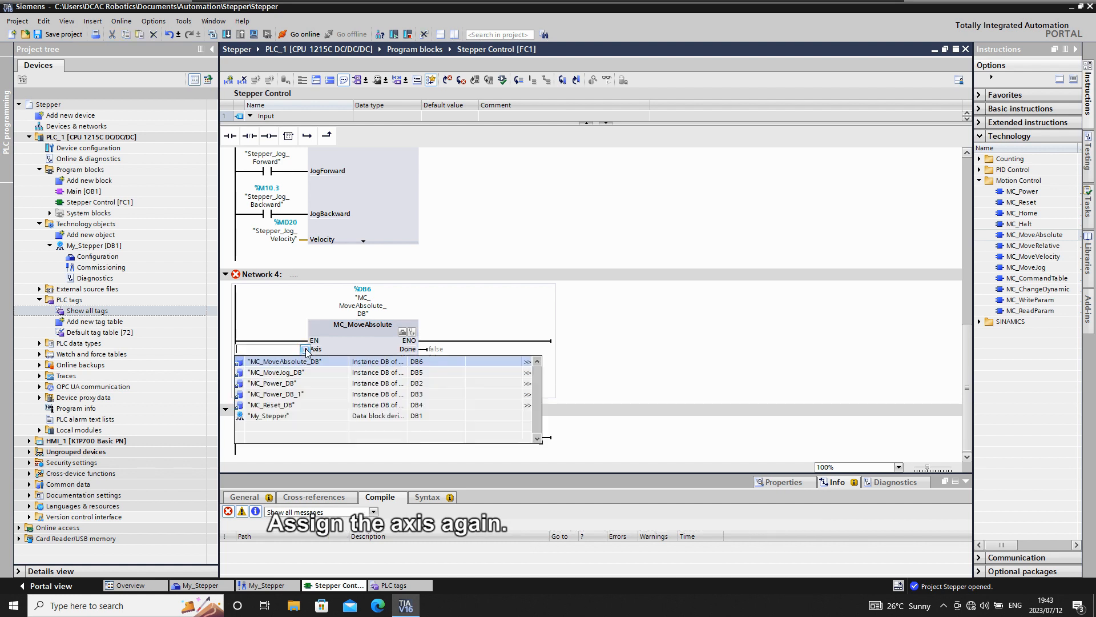
pyautogui.click(272, 416)
pyautogui.press('Return')
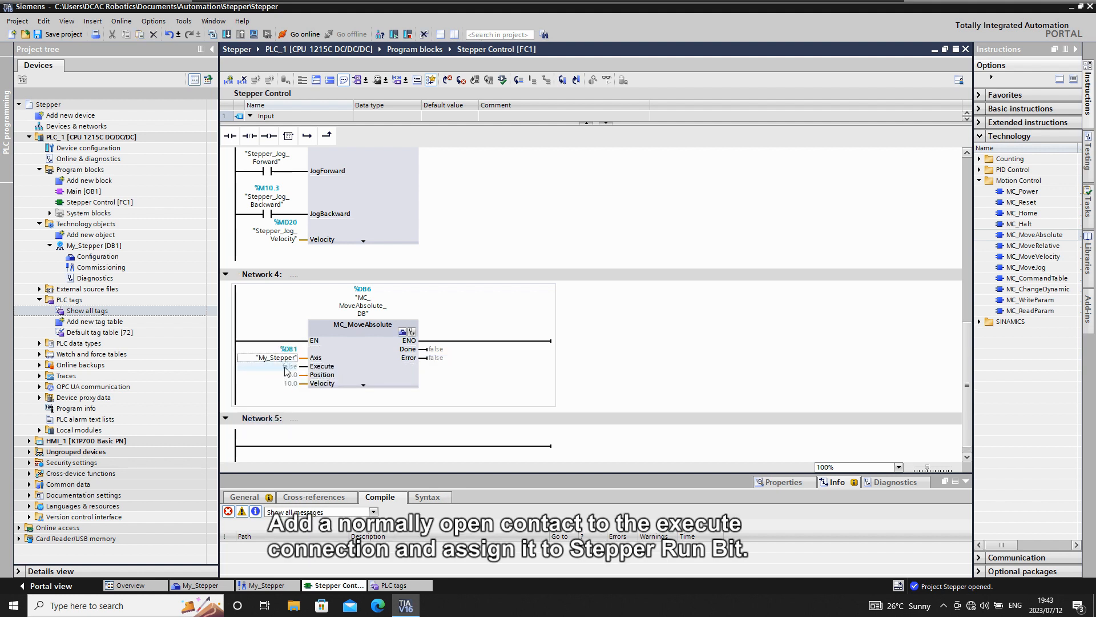
# Add a normally open contact on Execute tagged Stepper_Run_Bit (%M10.4)
pyautogui.click(285, 365)
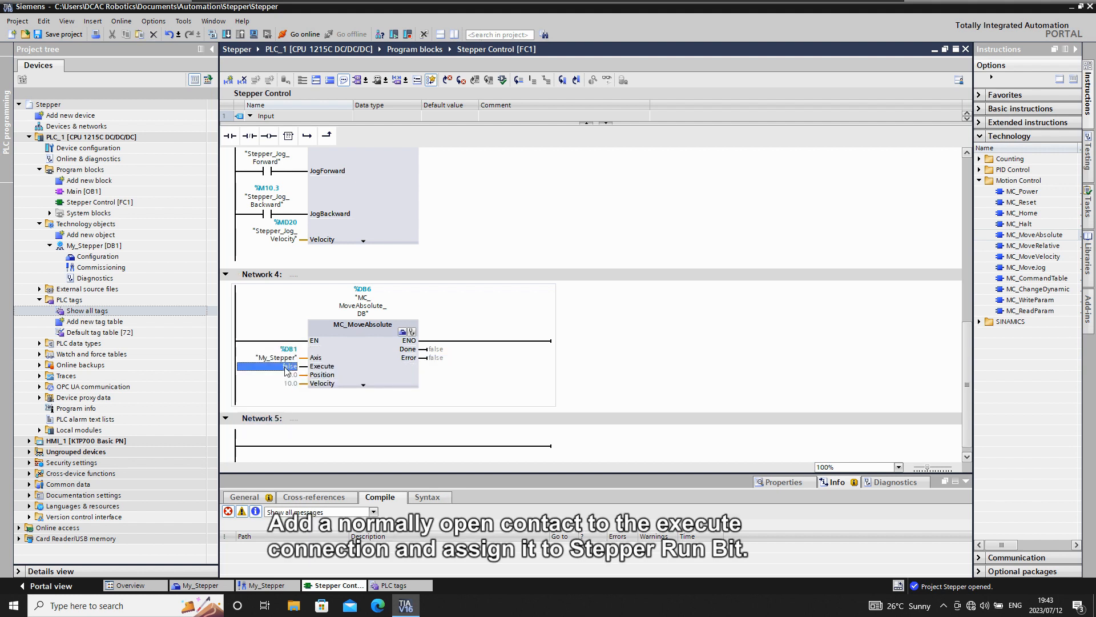
pyautogui.click(232, 136)
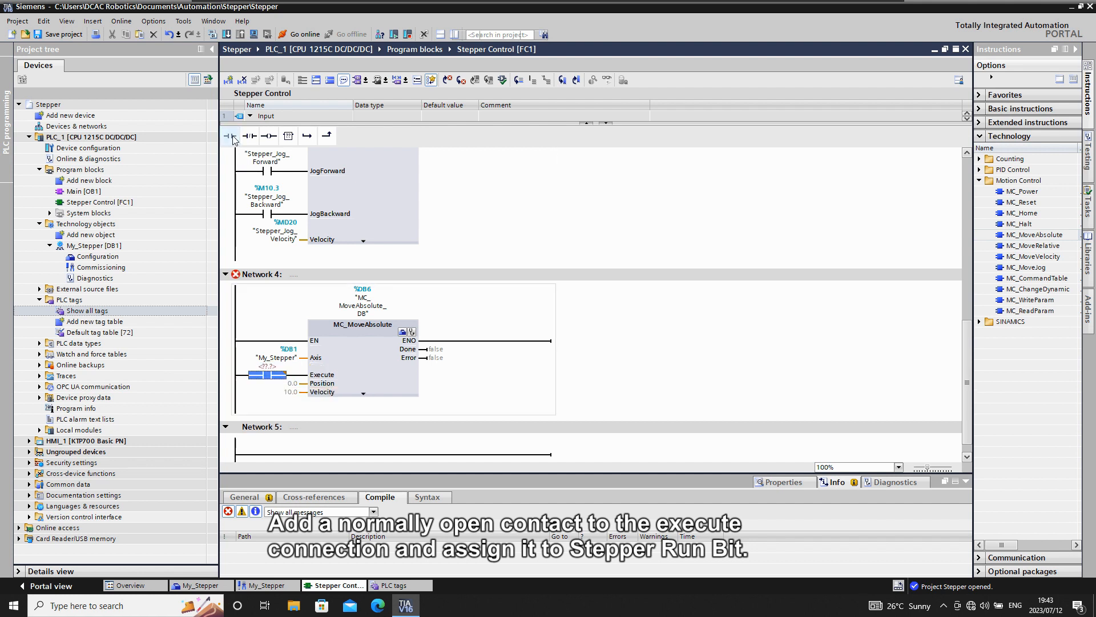
pyautogui.click(269, 367)
pyautogui.write('St')
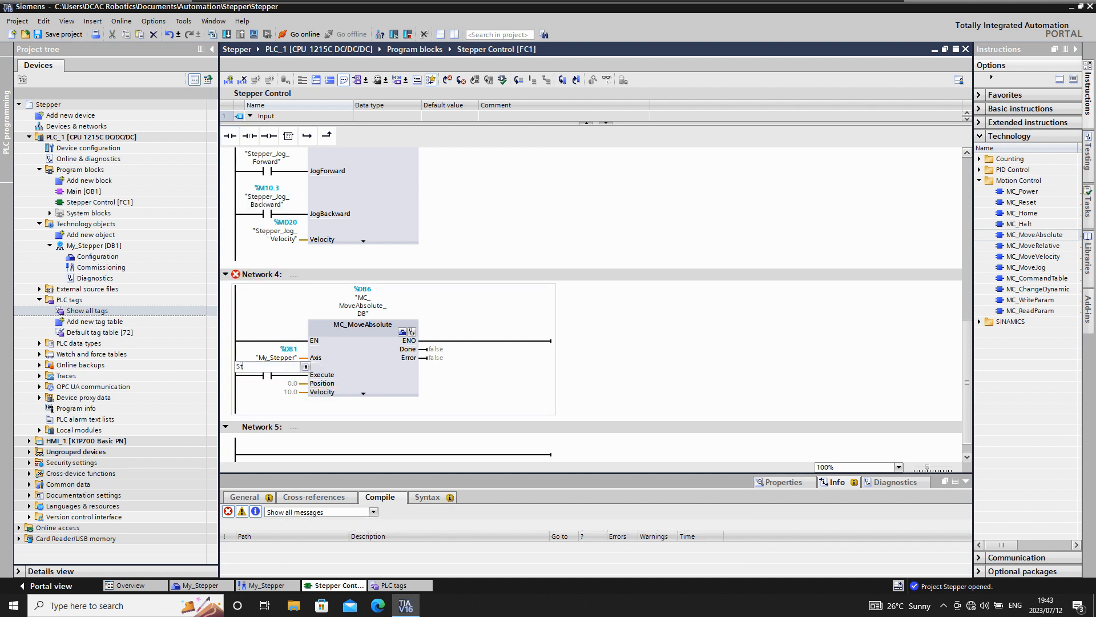
pyautogui.write('epper')
pyautogui.click(304, 367)
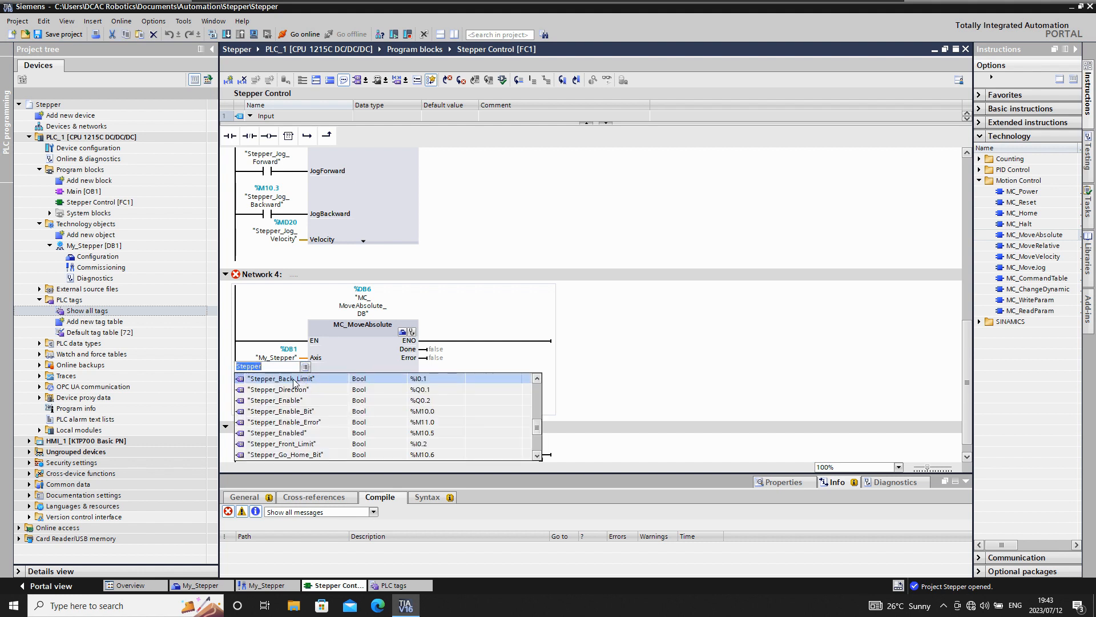
pyautogui.scroll(-3, 295, 405)
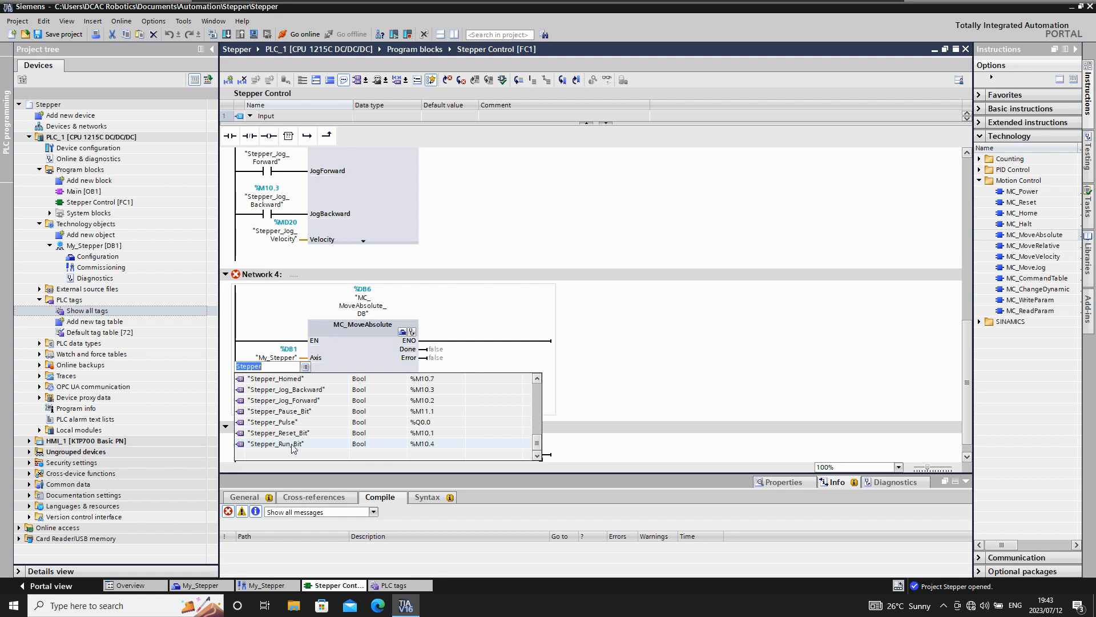
pyautogui.click(293, 444)
pyautogui.press('Return')
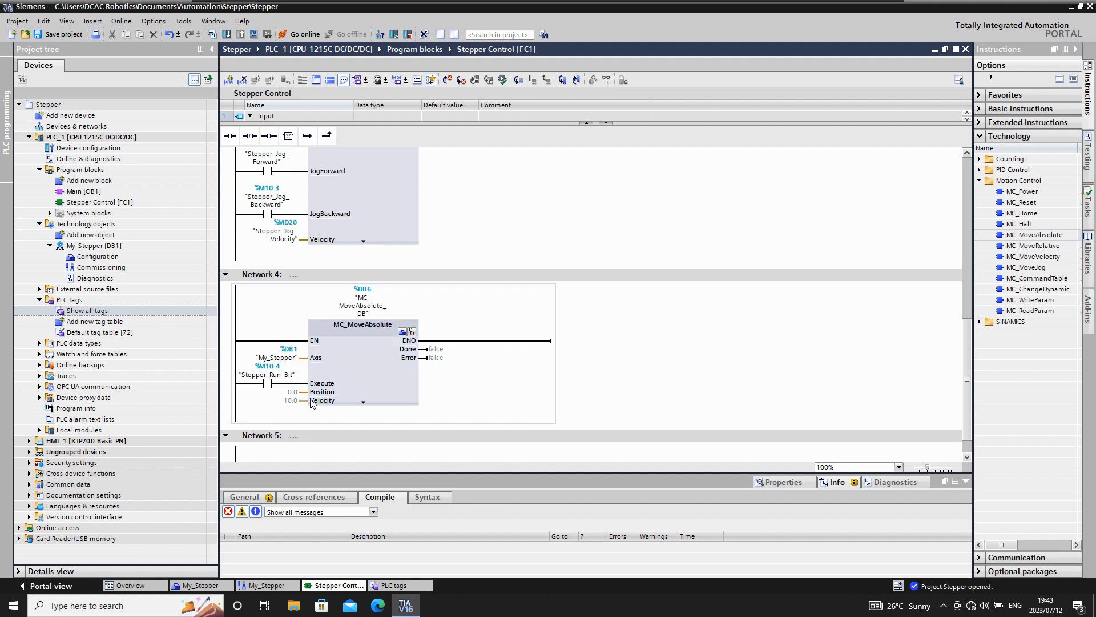
# Set Position to Stepper_Distance (%MD24) and Velocity to Stepper_Speed (%MD28)
pyautogui.click(294, 393)
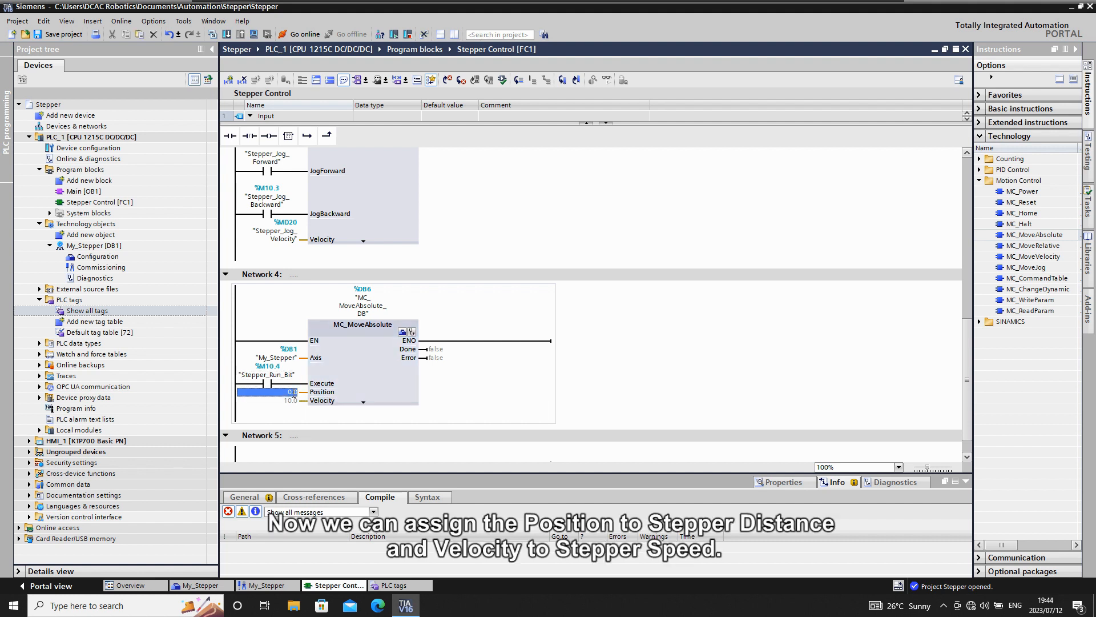
pyautogui.press('BackSpace')
pyautogui.click(305, 393)
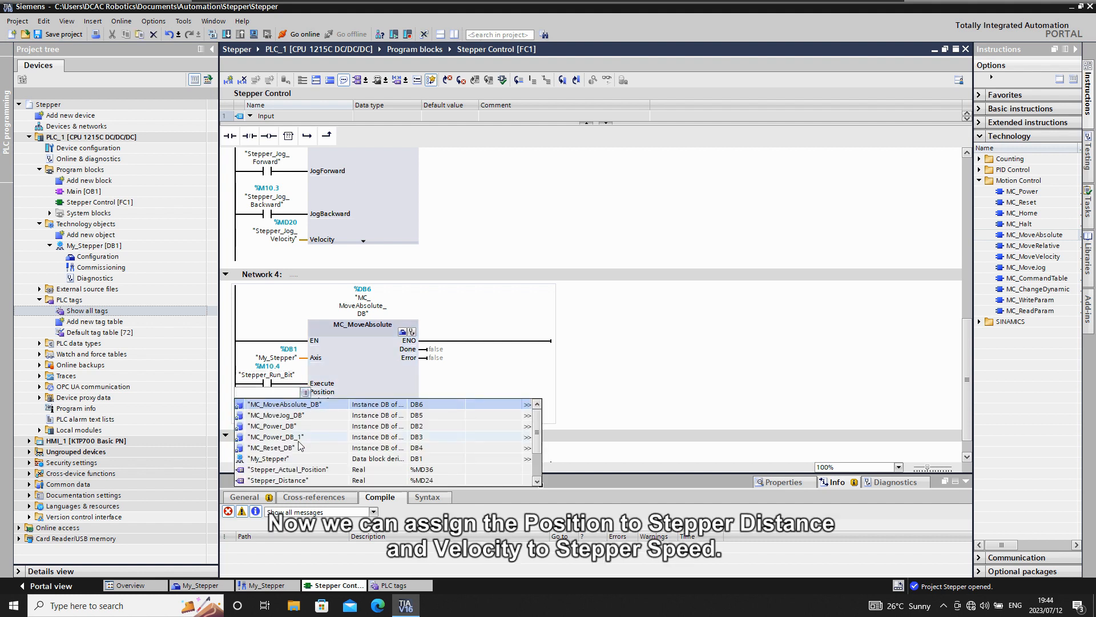
pyautogui.scroll(-2, 299, 446)
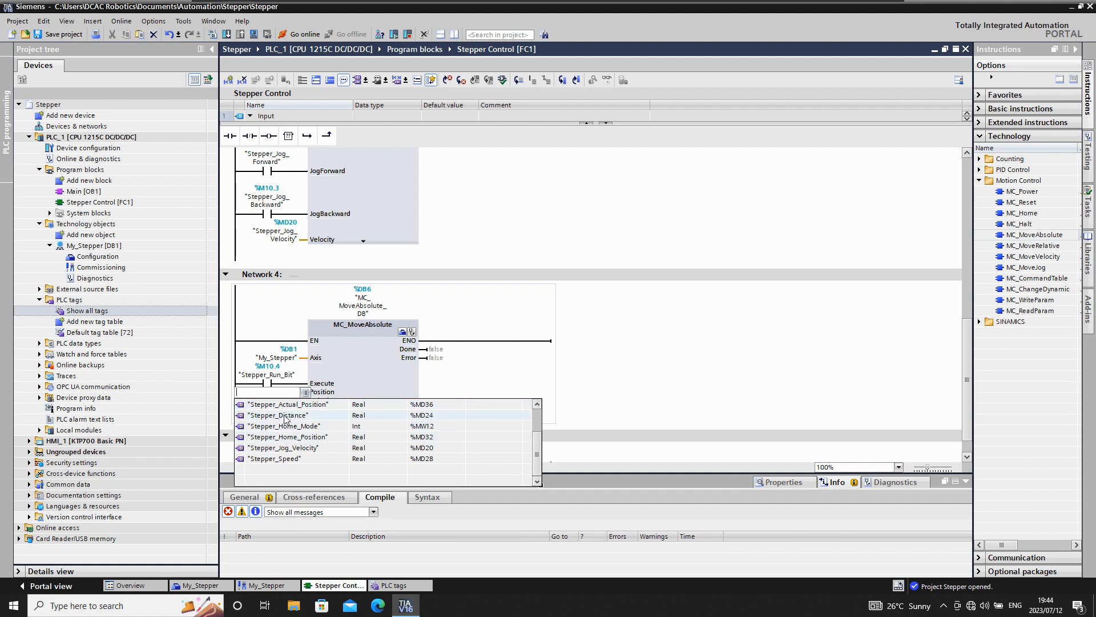
pyautogui.click(291, 416)
pyautogui.click(291, 417)
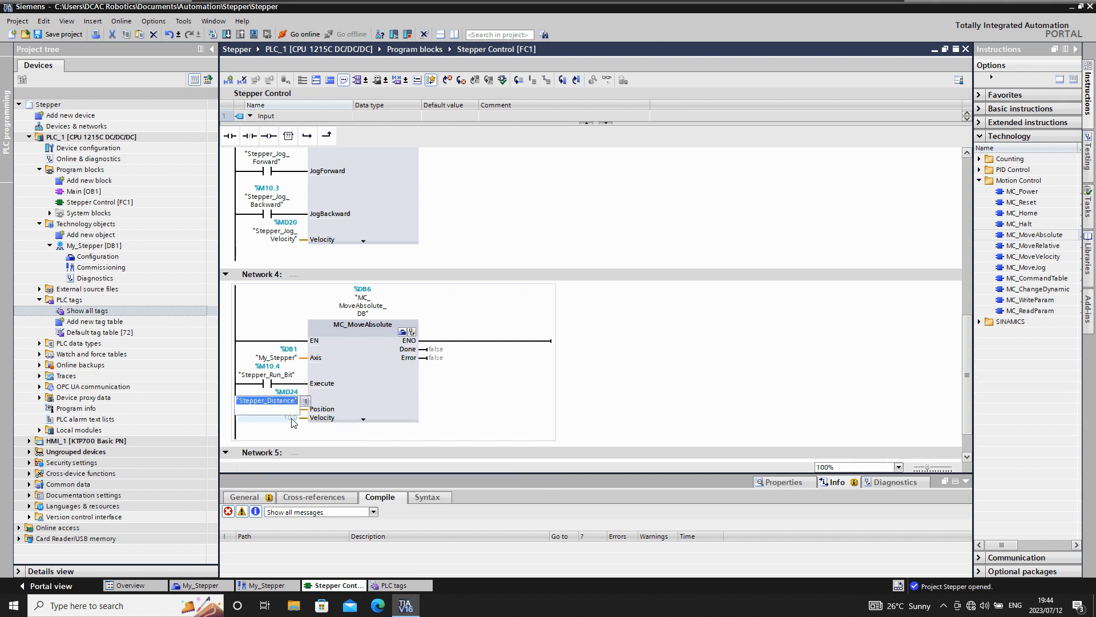
pyautogui.click(291, 418)
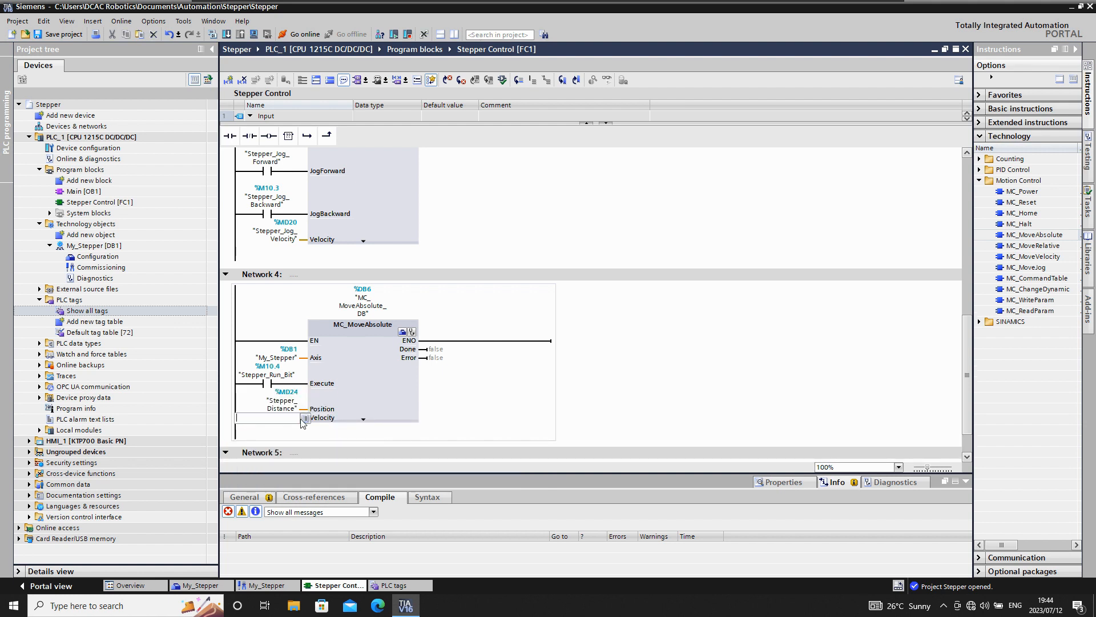
pyautogui.click(305, 418)
pyautogui.scroll(-1, 287, 474)
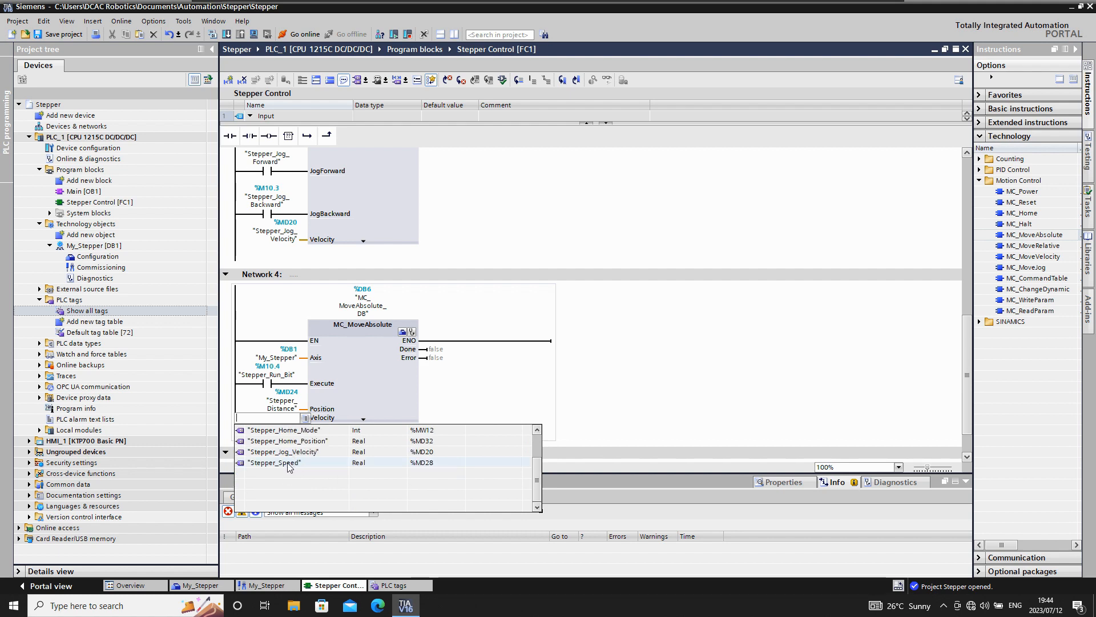
pyautogui.click(289, 464)
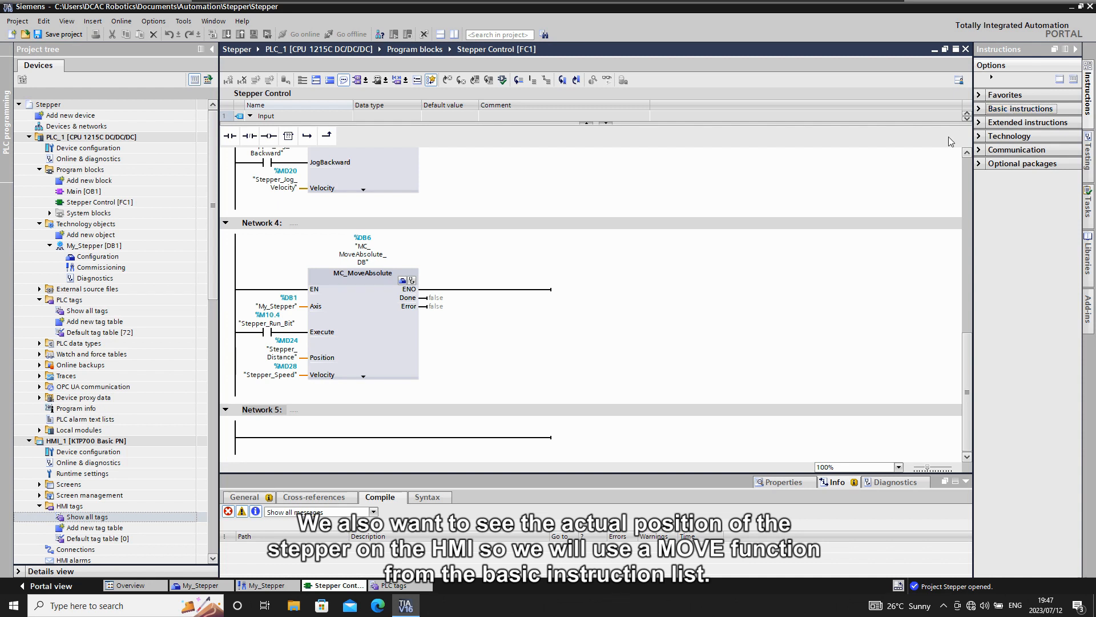
# Place a MOVE from Move operations on Network 5 with IN set to "My_Stepper".ActualPosition
pyautogui.click(980, 109)
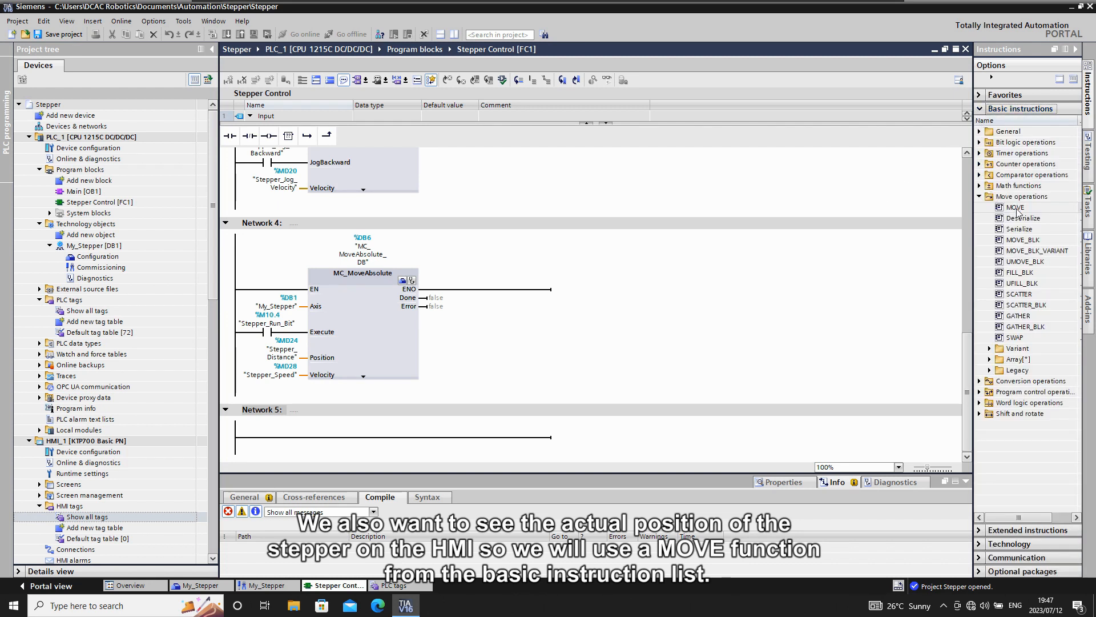
pyautogui.moveTo(1019, 211); pyautogui.dragTo(392, 439)
pyautogui.scroll(-2, 389, 400)
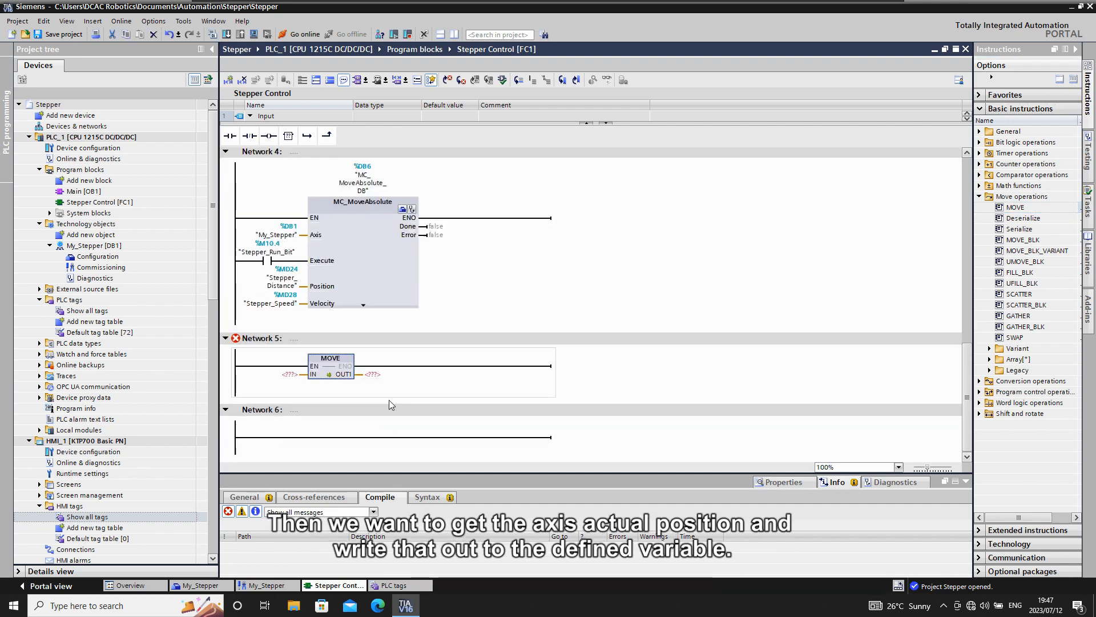
pyautogui.click(288, 376)
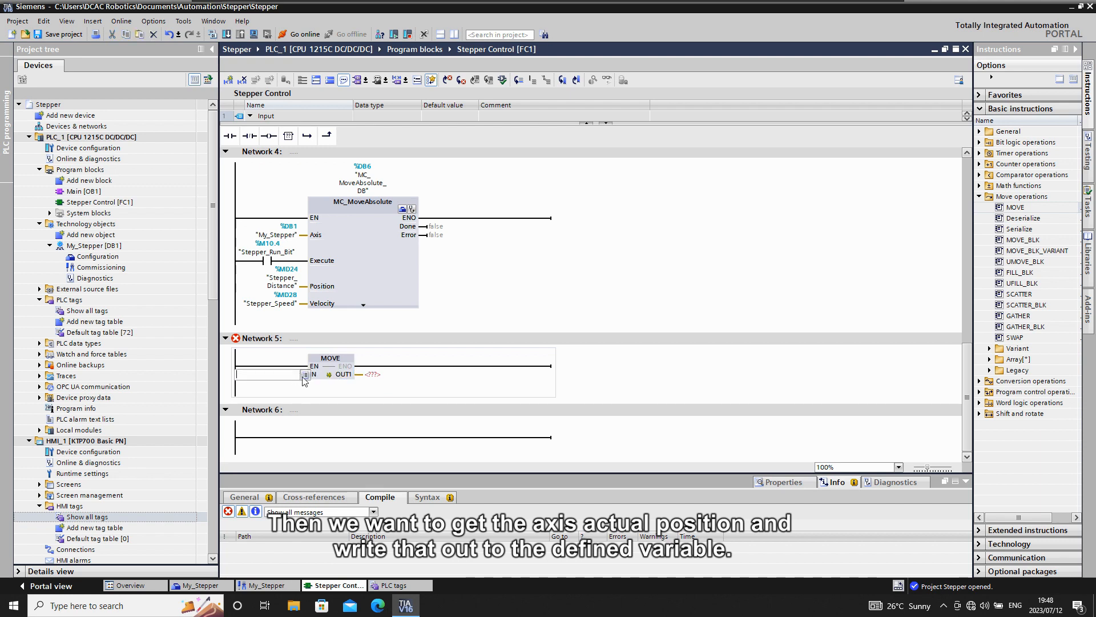
pyautogui.click(305, 375)
pyautogui.scroll(5, 297, 408)
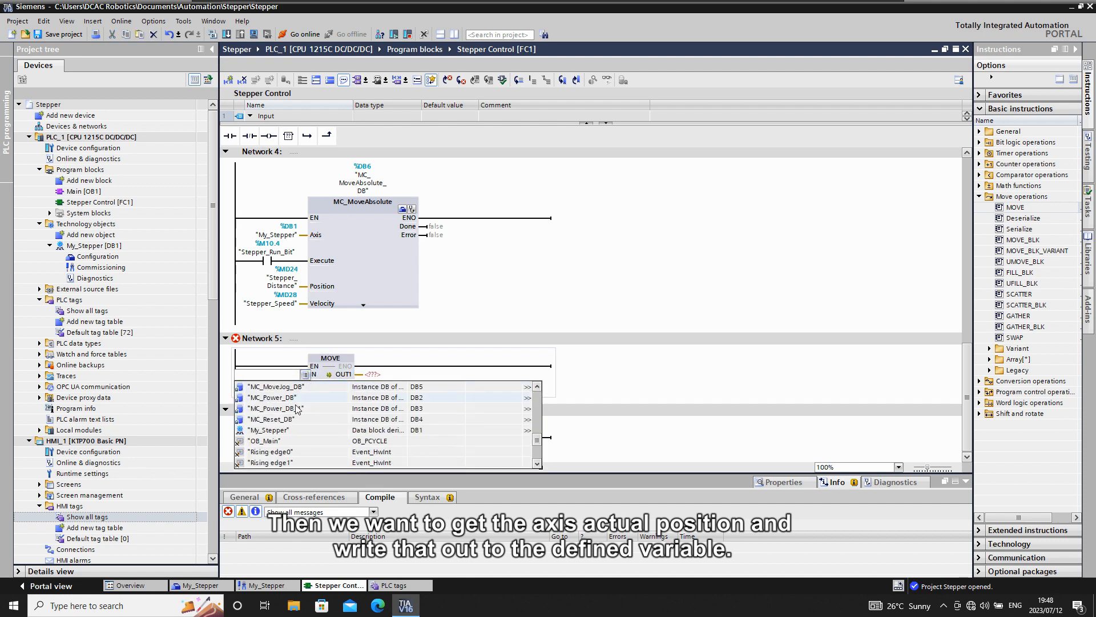
pyautogui.click(280, 430)
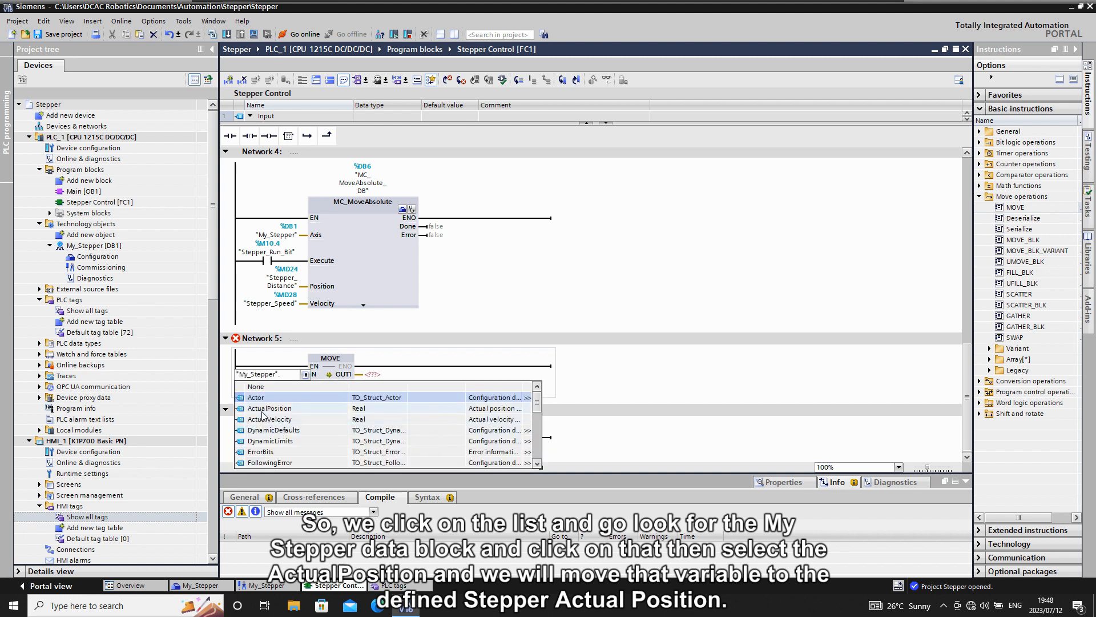
pyautogui.click(281, 409)
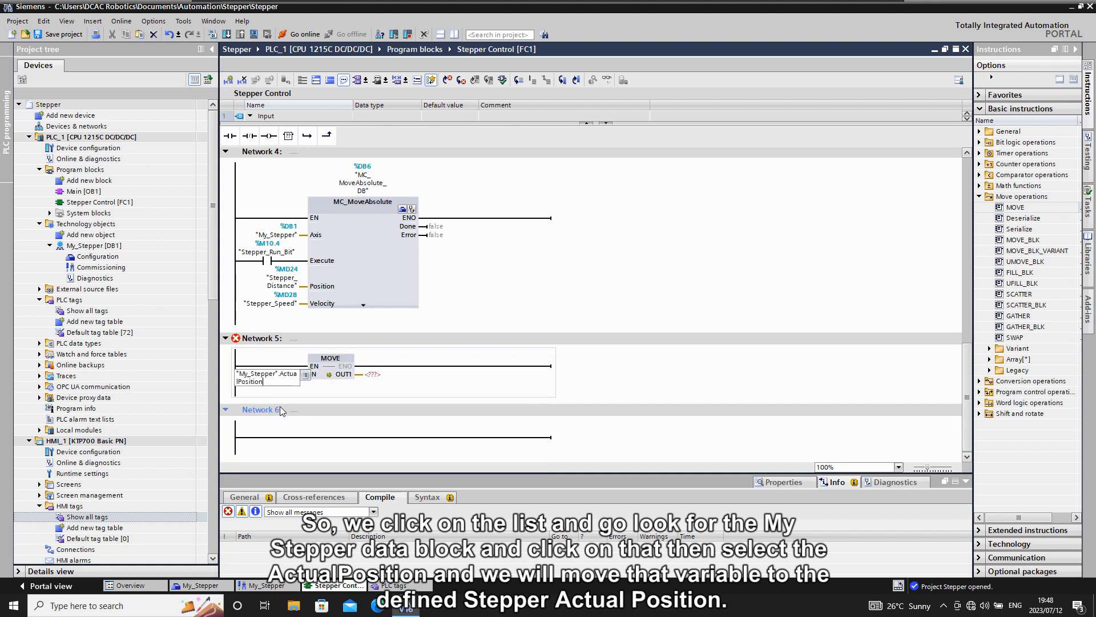
# Set the MOVE's OUT1 to Stepper_Actual_Position (%MD36)
pyautogui.click(370, 375)
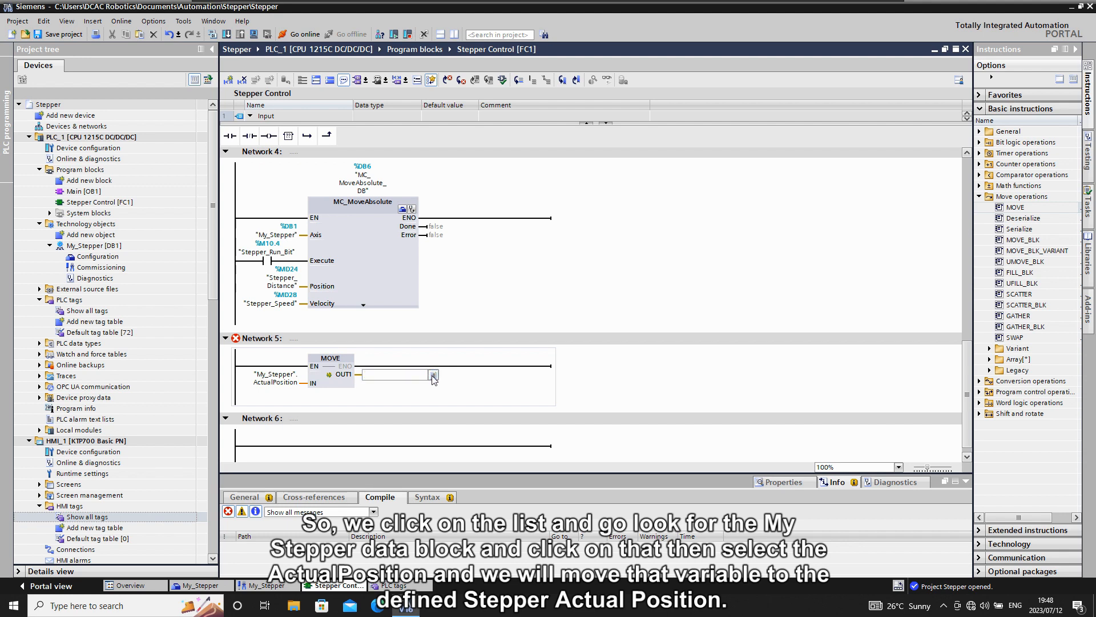
pyautogui.click(434, 374)
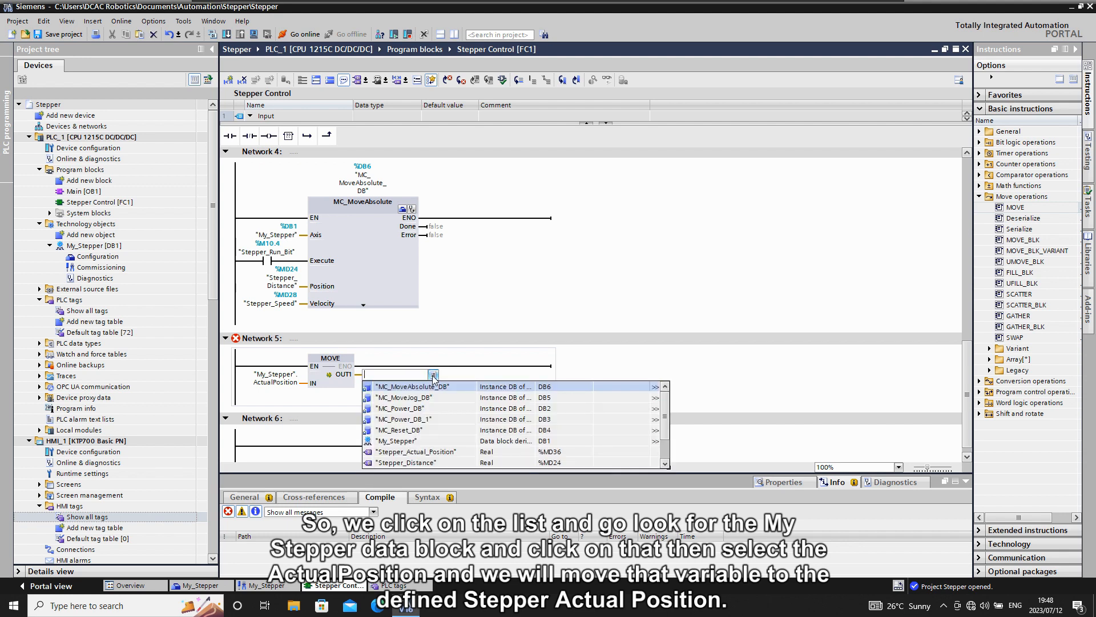
pyautogui.click(416, 452)
pyautogui.click(480, 403)
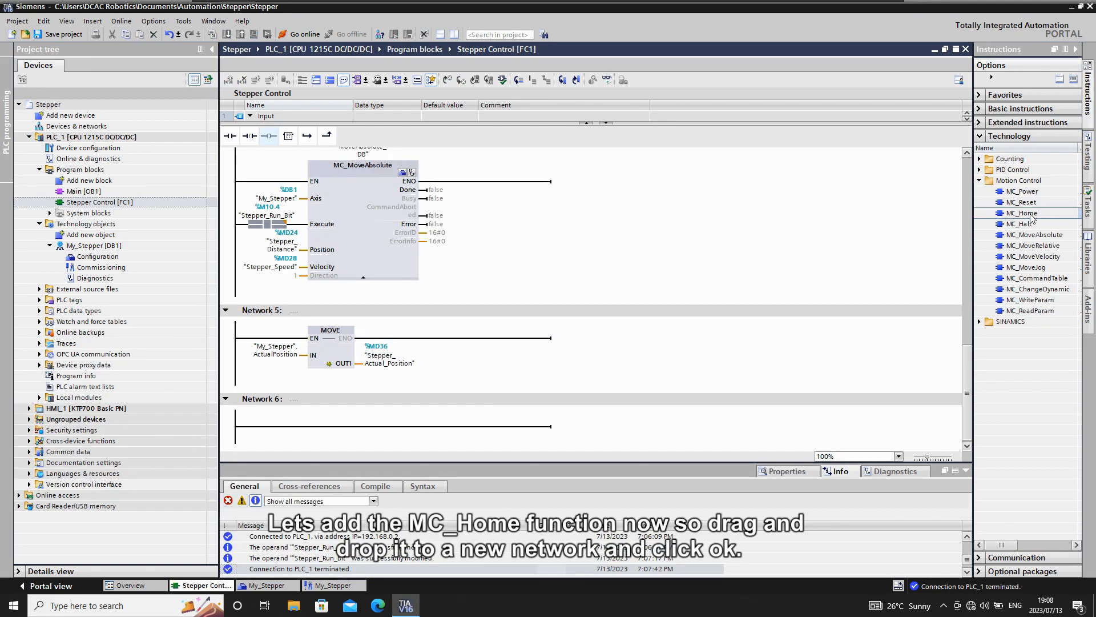
# Place MC_Home on Network 6 with instance MC_Home_DB and Axis My_Stepper
pyautogui.moveTo(1026, 217)
pyautogui.mouseDown()
pyautogui.moveTo(662, 383)
pyautogui.moveTo(443, 395)
pyautogui.moveTo(397, 426)
pyautogui.mouseUp()
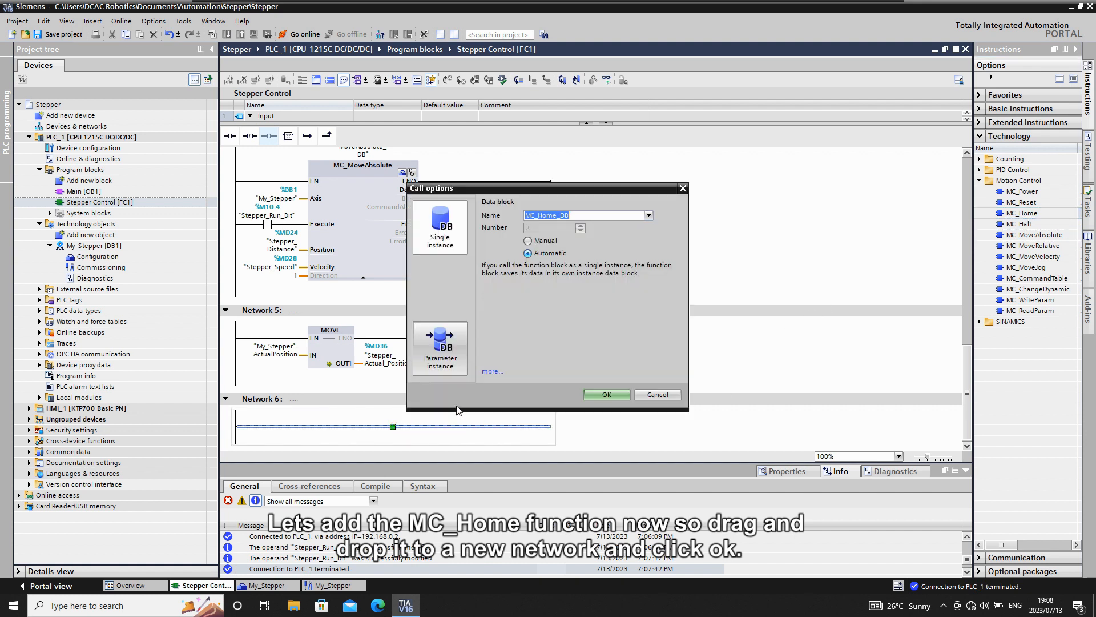
pyautogui.click(600, 394)
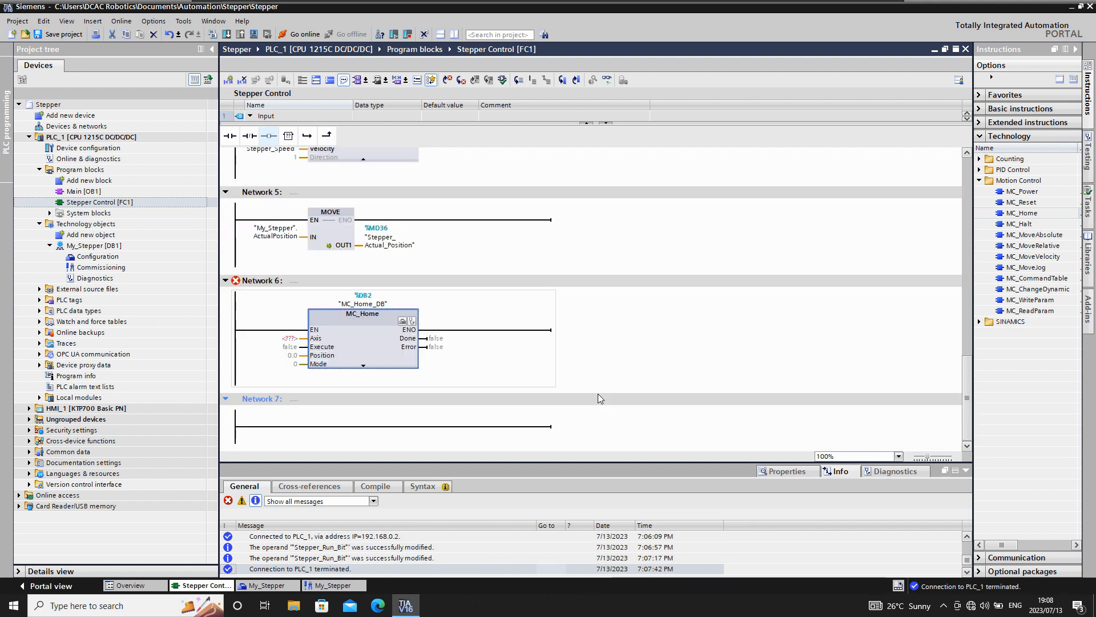
pyautogui.click(288, 338)
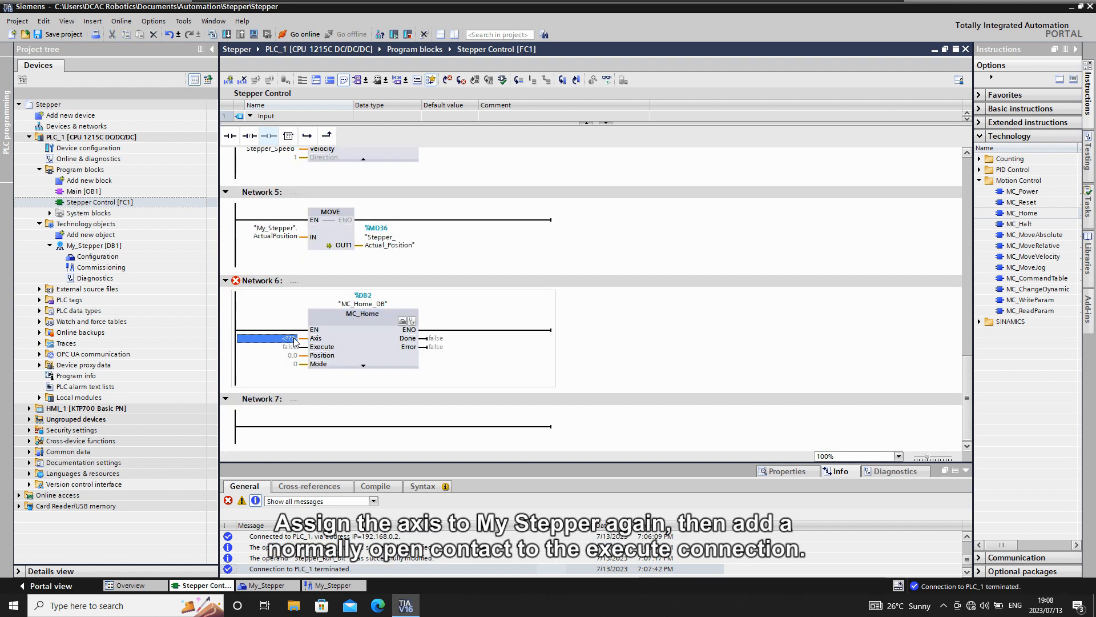
pyautogui.rightClick(293, 340)
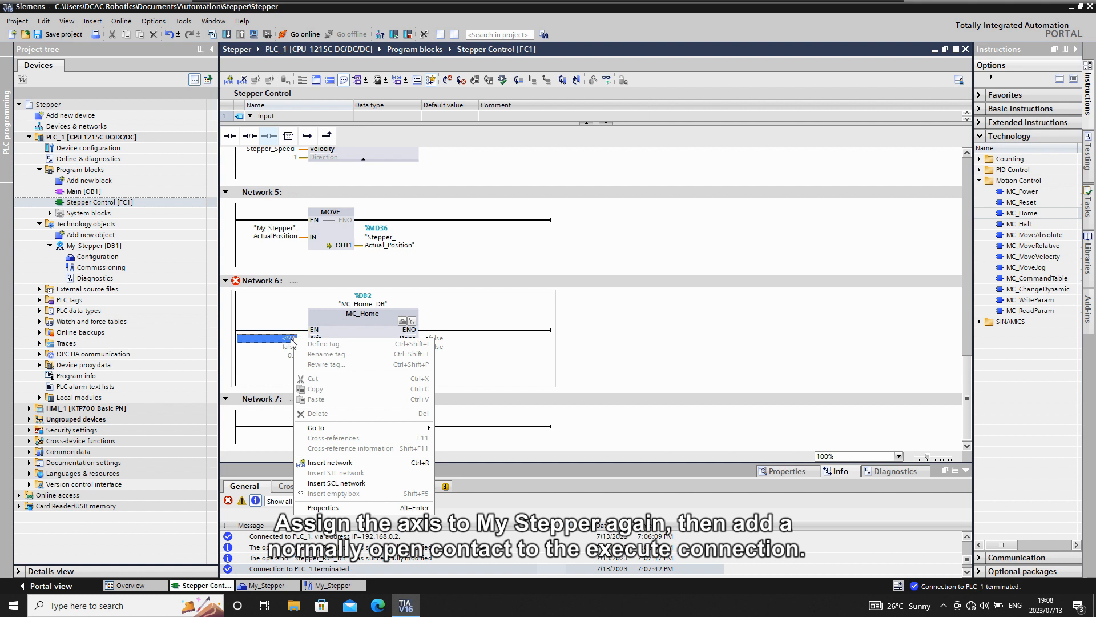
pyautogui.click(292, 339)
pyautogui.click(305, 339)
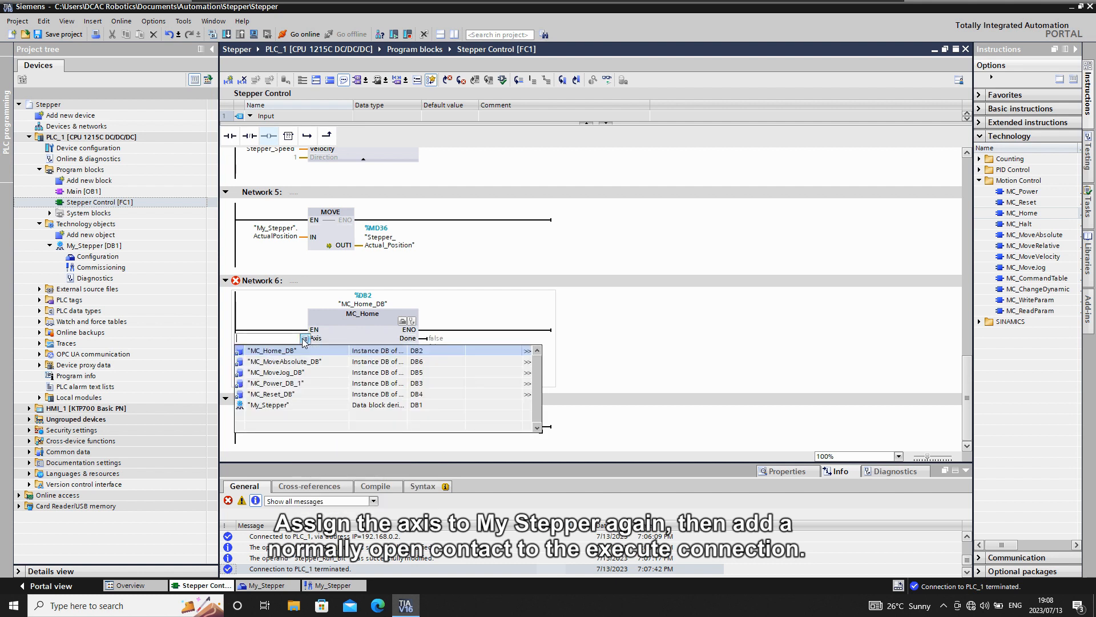
pyautogui.click(275, 404)
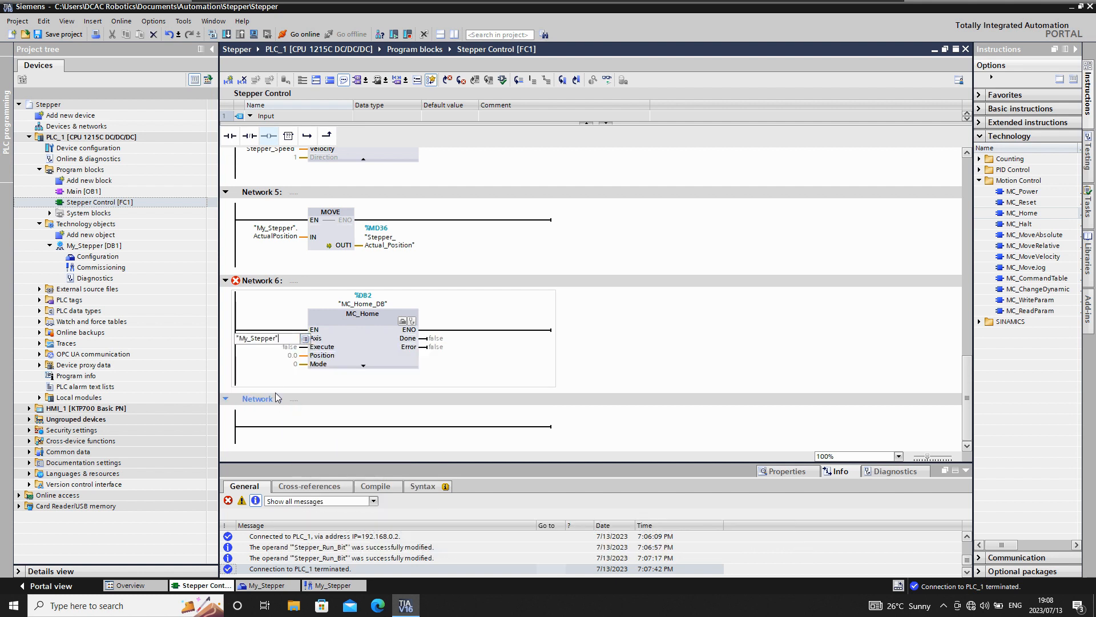
# Add a normally open contact on MC_Home's Execute tagged Stepper_Go_Home_Bit
pyautogui.click(289, 355)
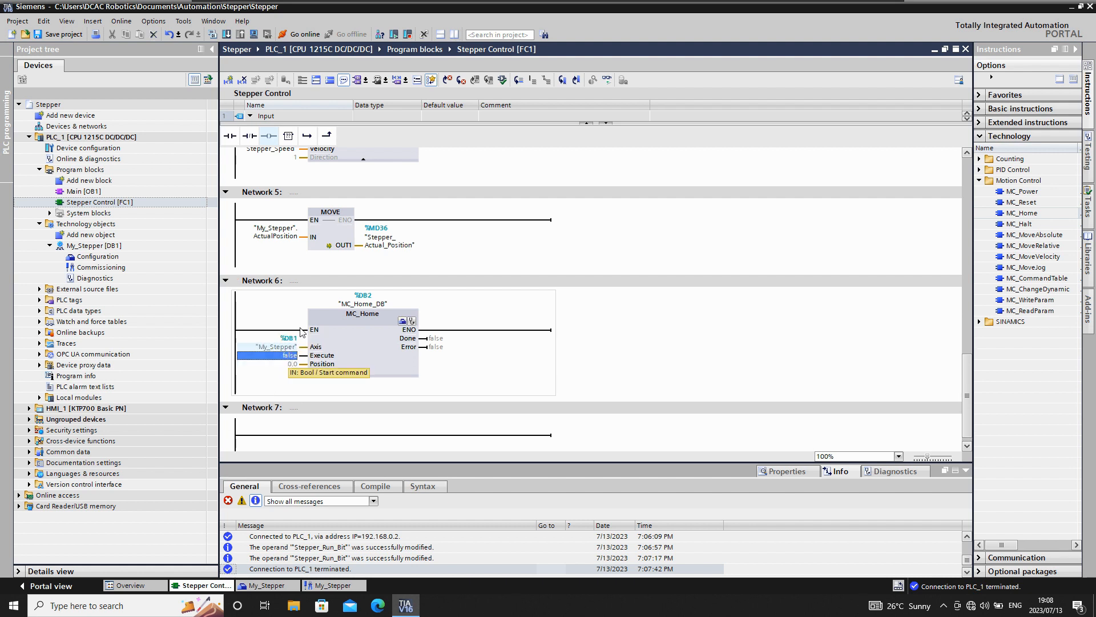
pyautogui.click(229, 135)
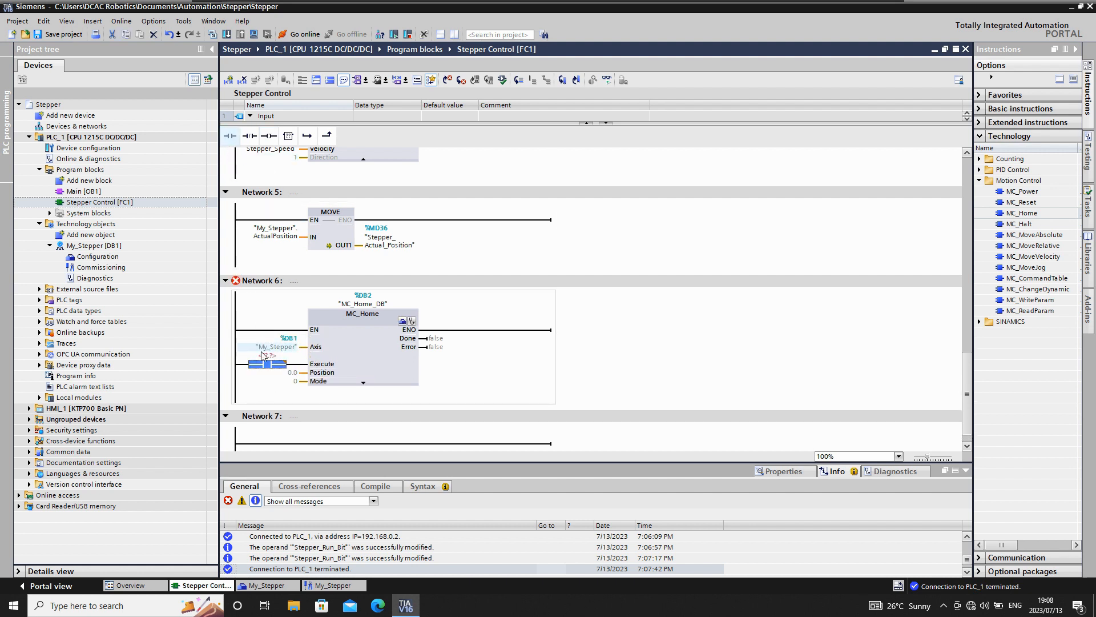
pyautogui.click(266, 355)
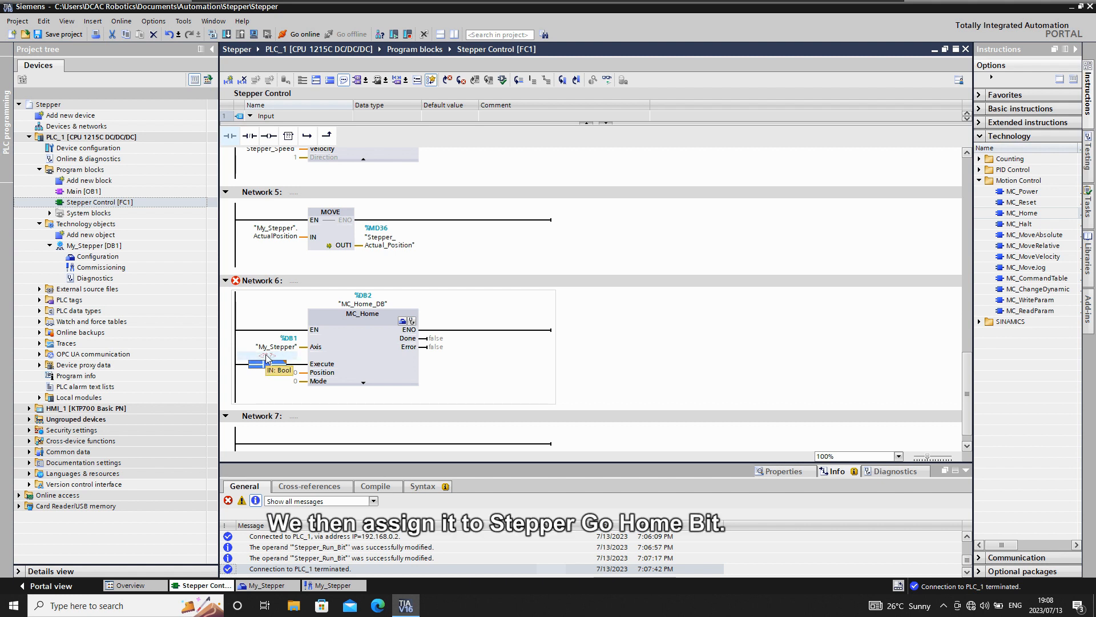
pyautogui.write('Stepp')
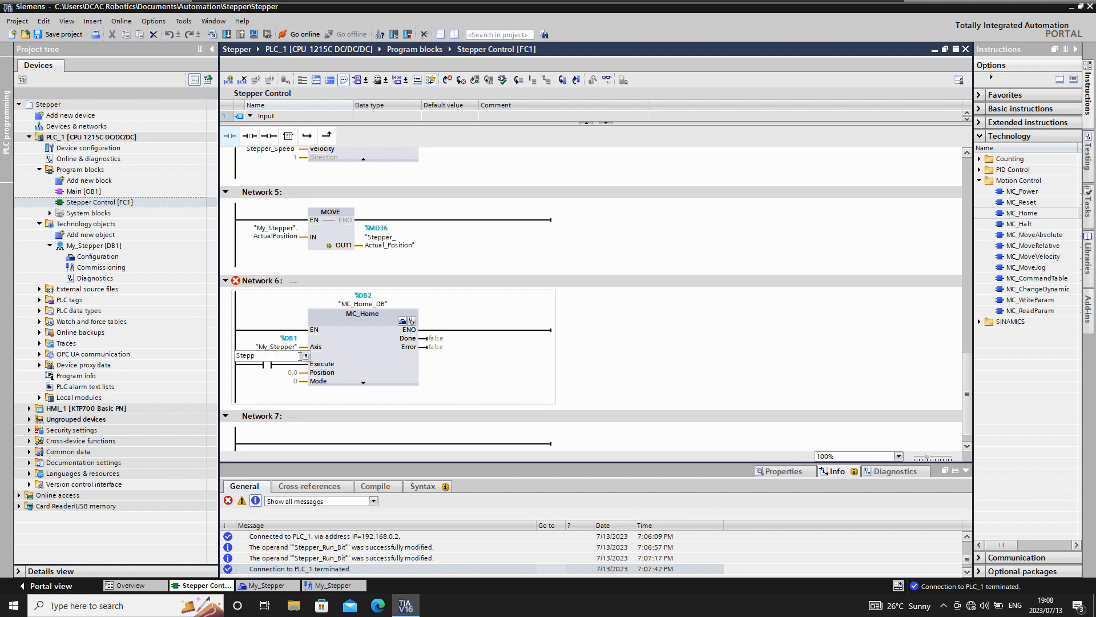
pyautogui.click(305, 355)
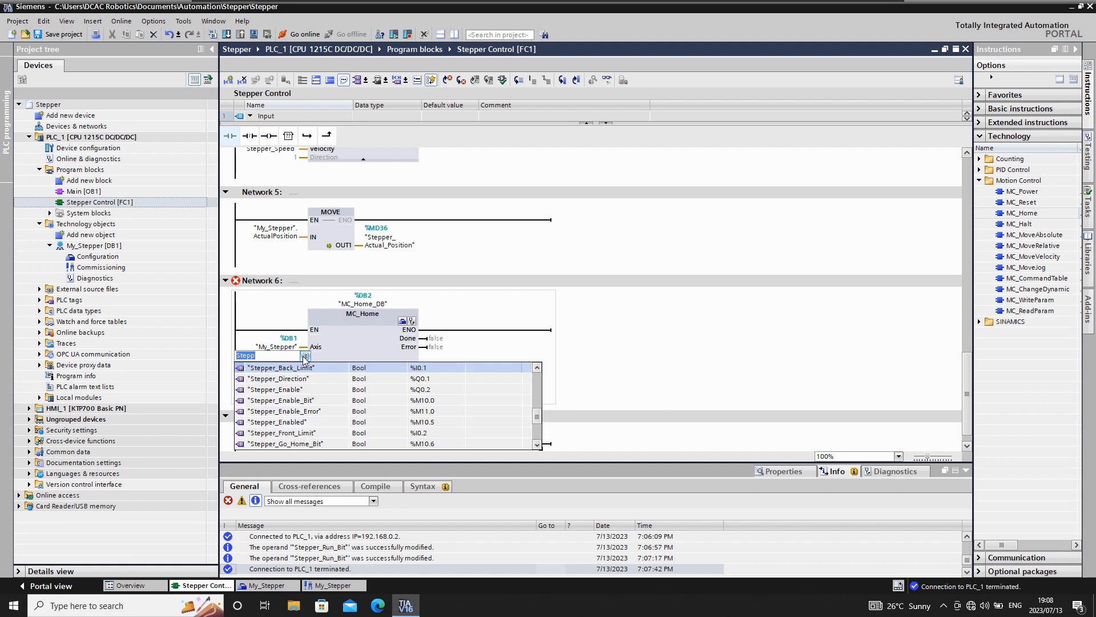
pyautogui.scroll(-1, 306, 393)
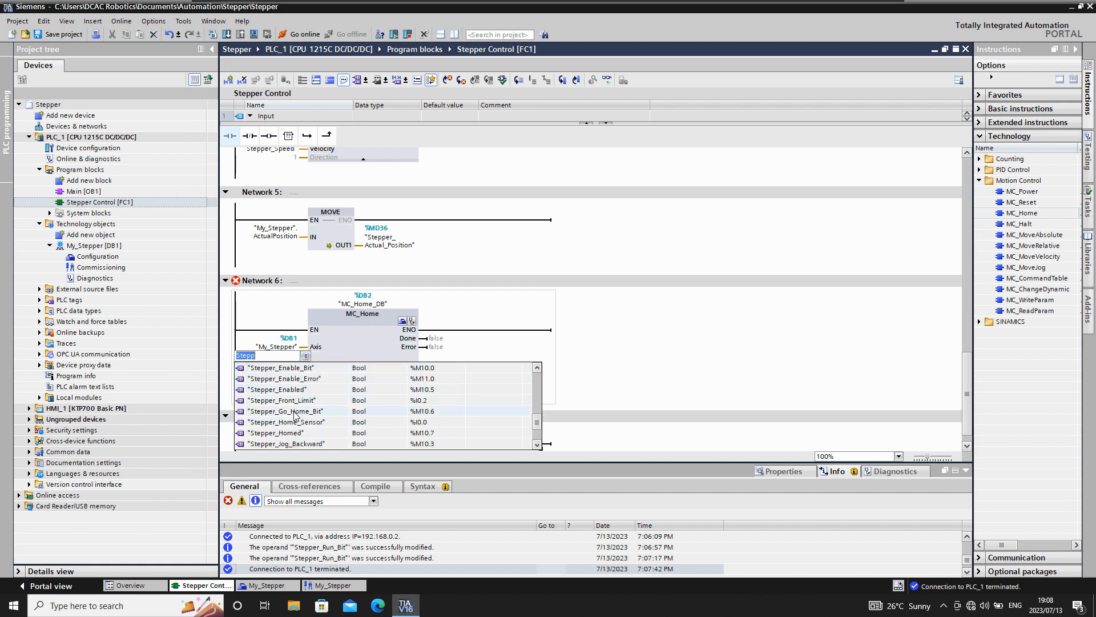
pyautogui.click(297, 411)
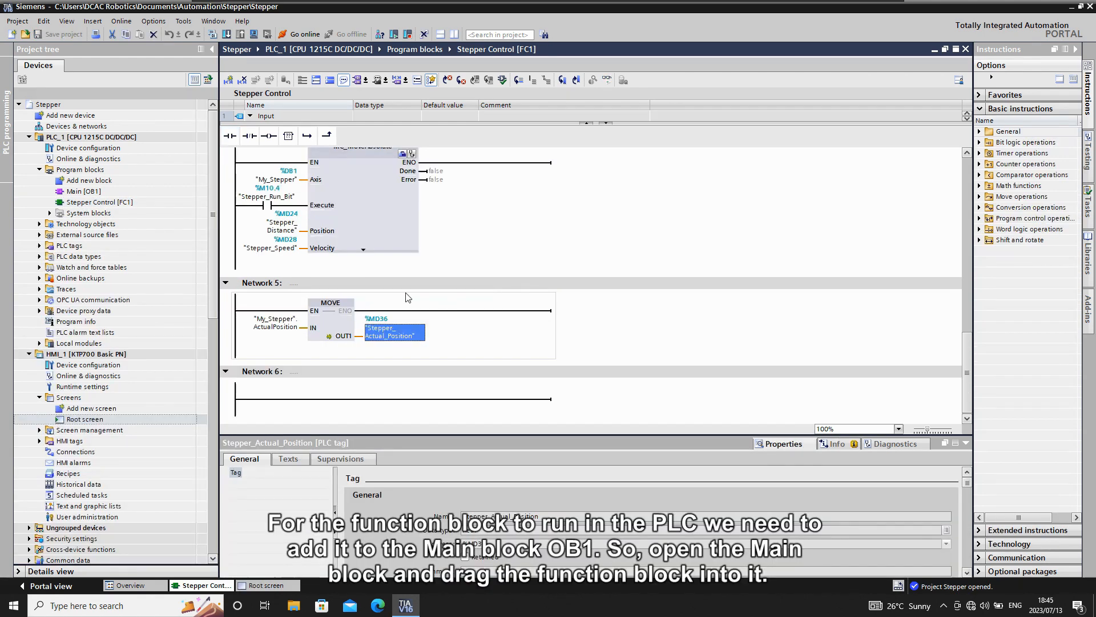
# Open Main [OB1] and call Stepper Control [FC1] in Network 1
pyautogui.click(85, 192)
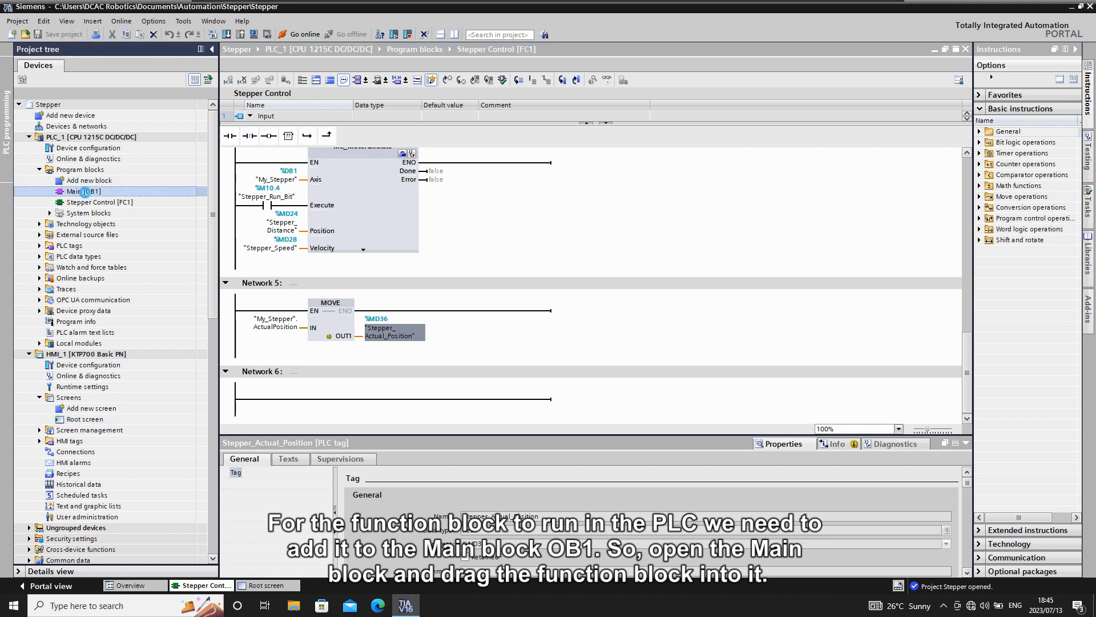
pyautogui.doubleClick(85, 192)
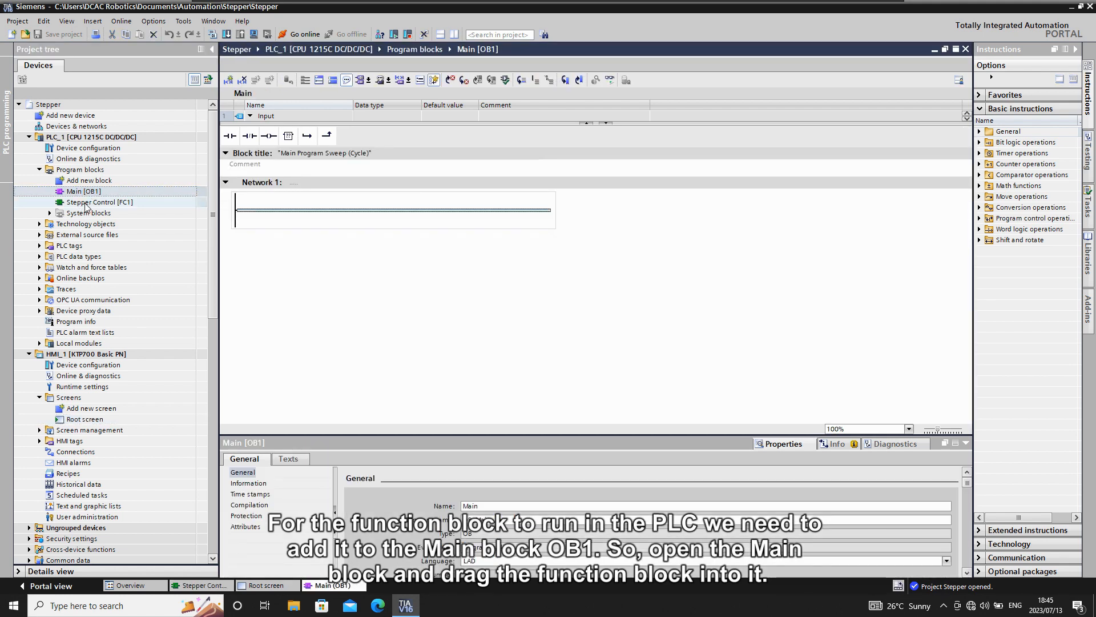
pyautogui.moveTo(90, 207); pyautogui.dragTo(392, 212)
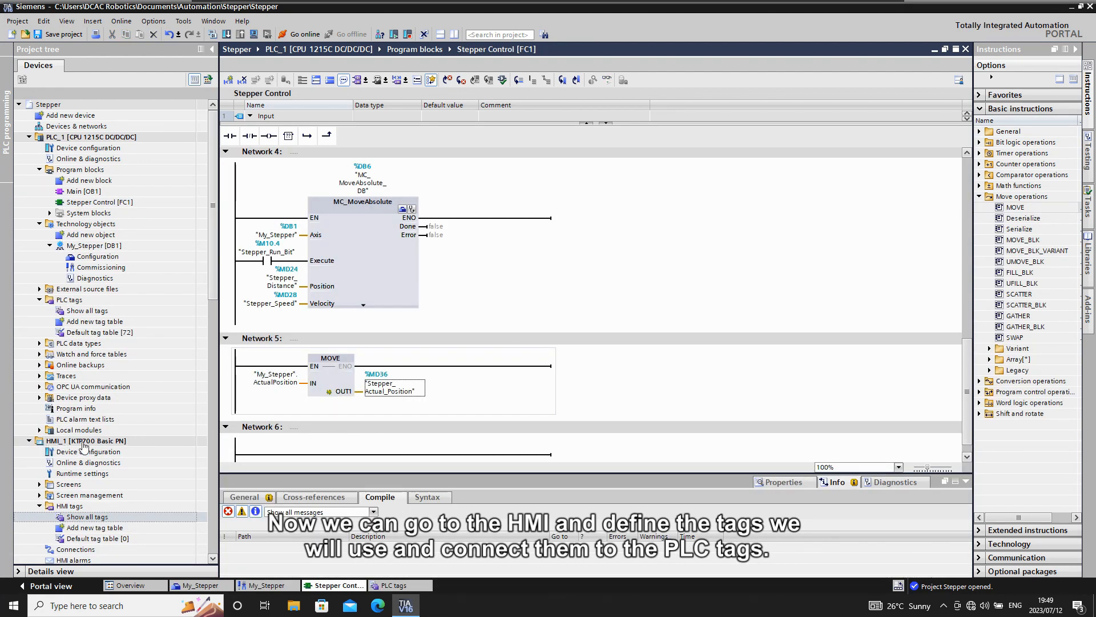
# In the all-HMI-tags table, link StepperEnable to PLC tag Stepper_Enable_Bit (%M10.0) from the Default tag table
pyautogui.doubleClick(85, 520)
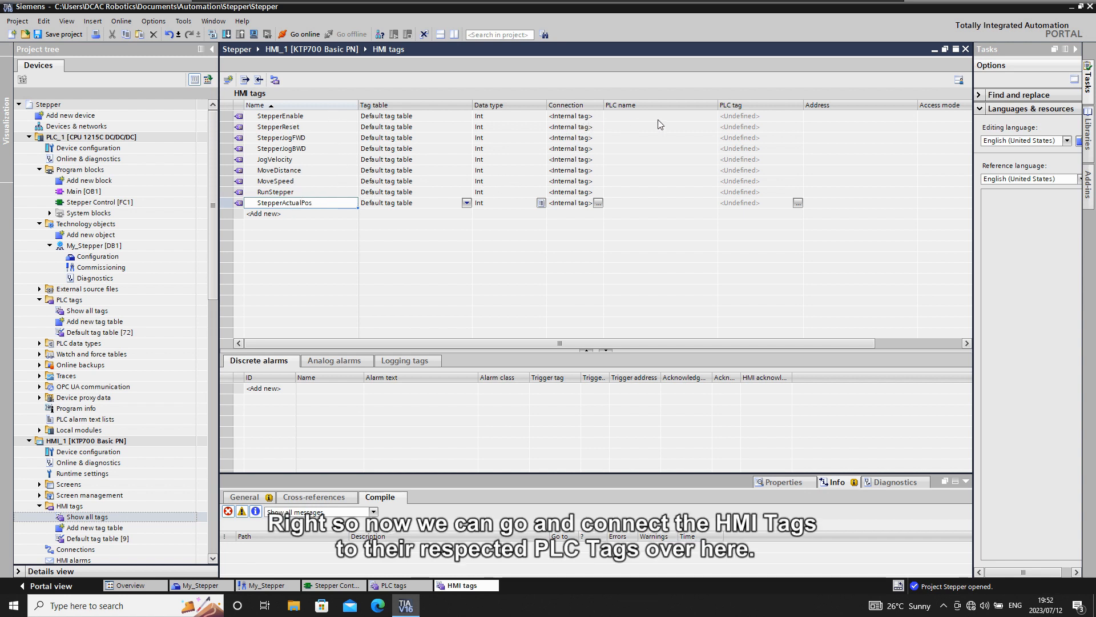
pyautogui.click(739, 116)
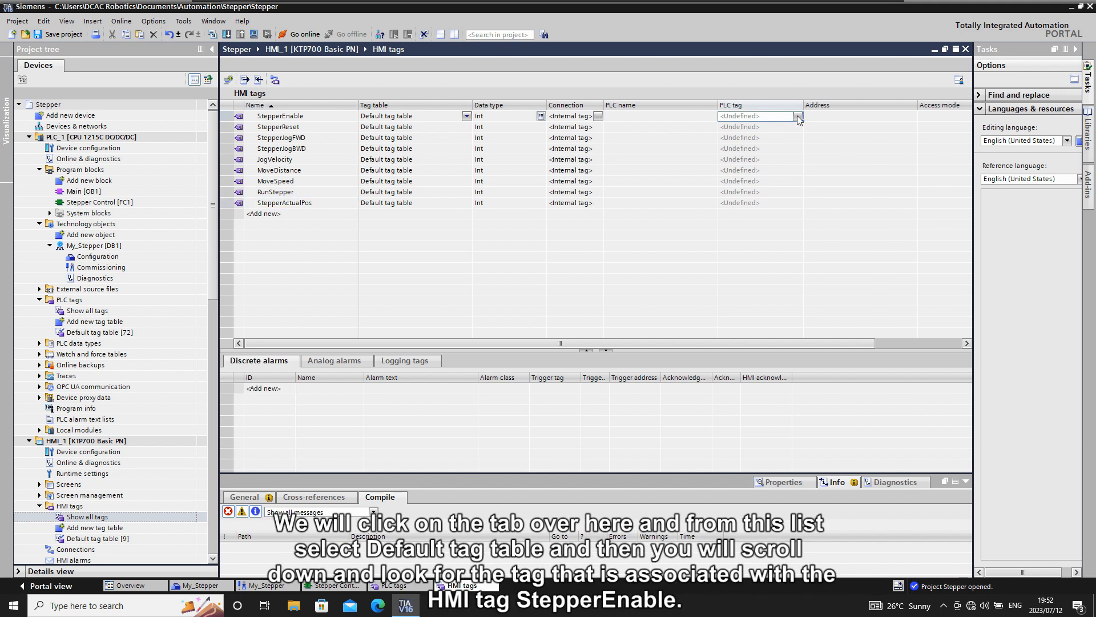
pyautogui.click(798, 116)
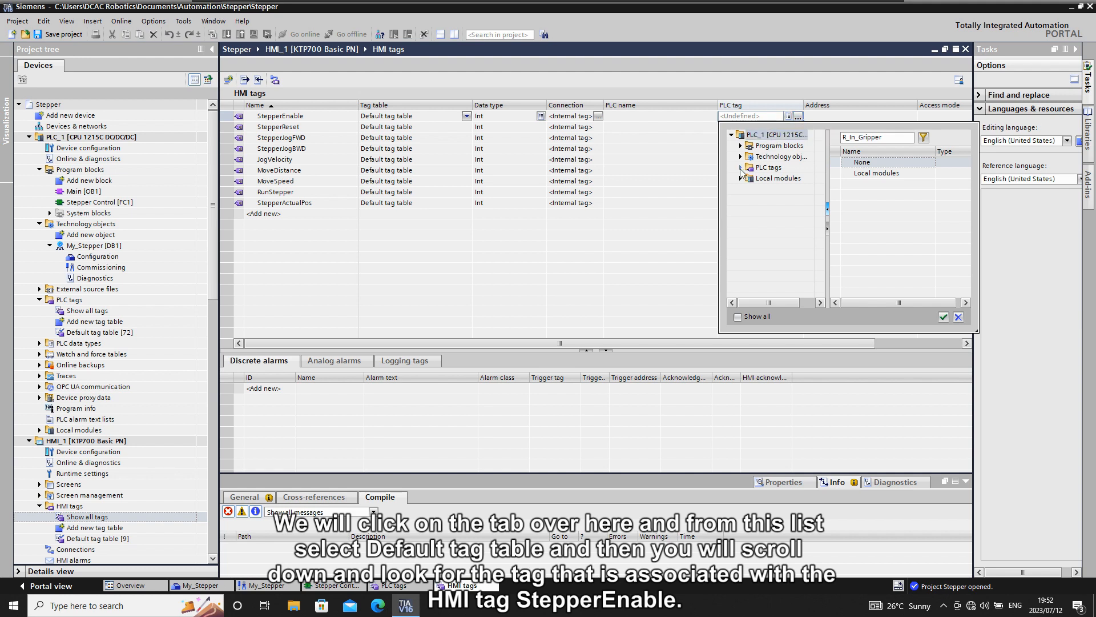
pyautogui.click(740, 167)
pyautogui.click(773, 179)
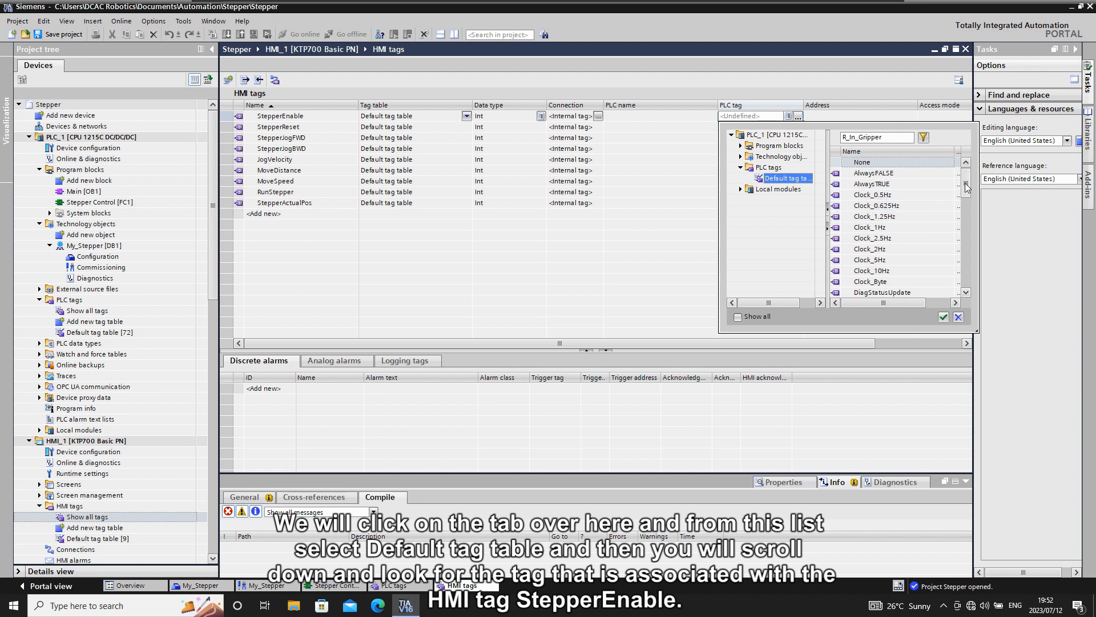
pyautogui.moveTo(967, 188); pyautogui.dragTo(969, 220)
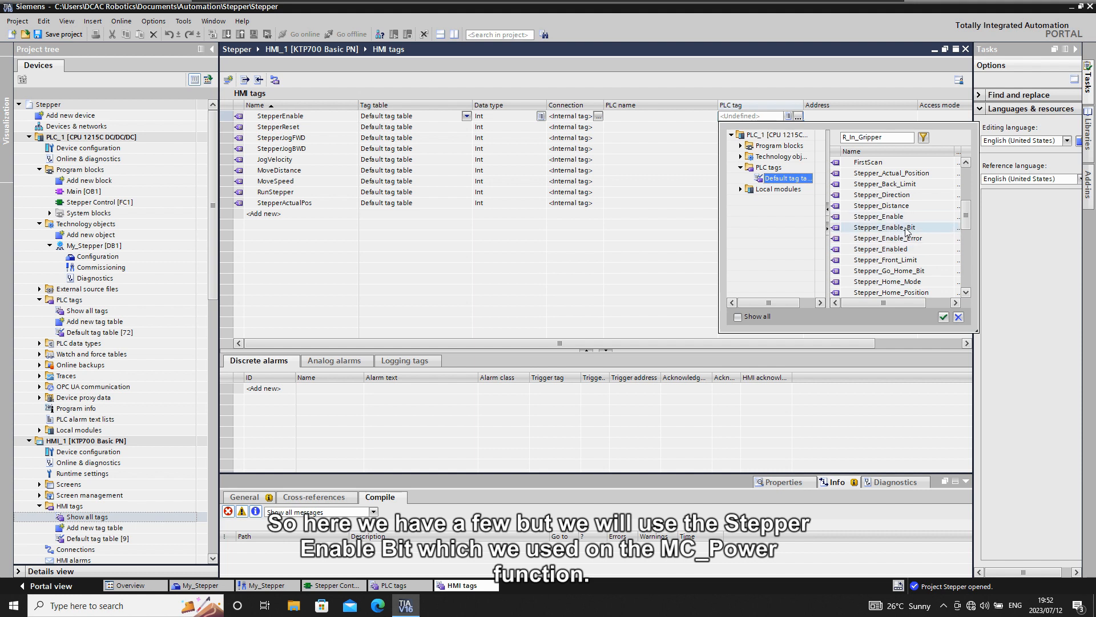
pyautogui.doubleClick(884, 228)
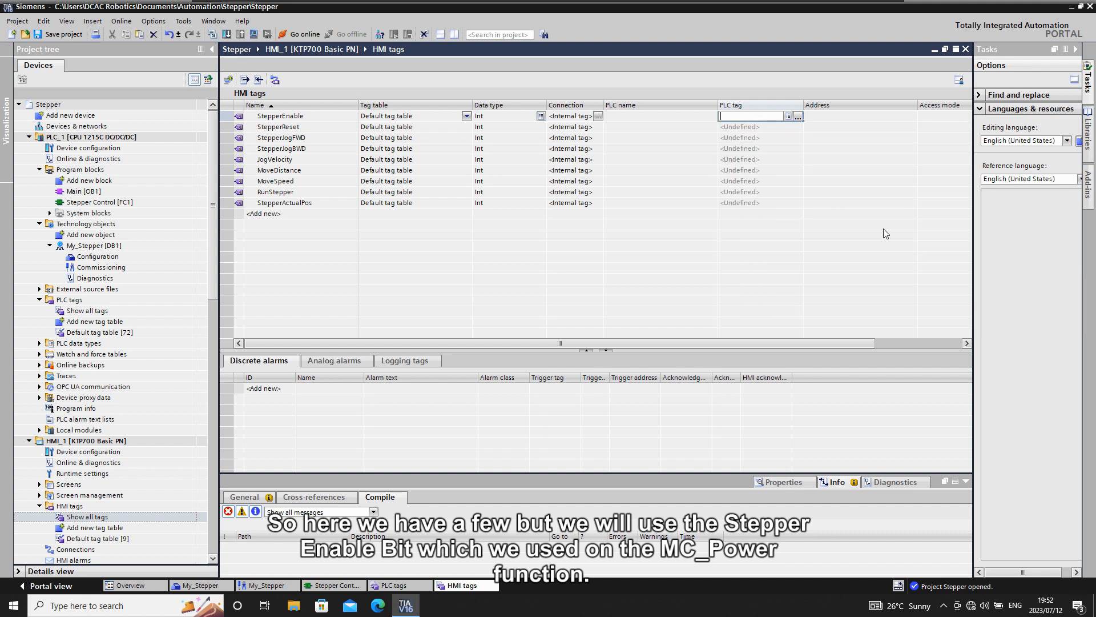
pyautogui.click(738, 127)
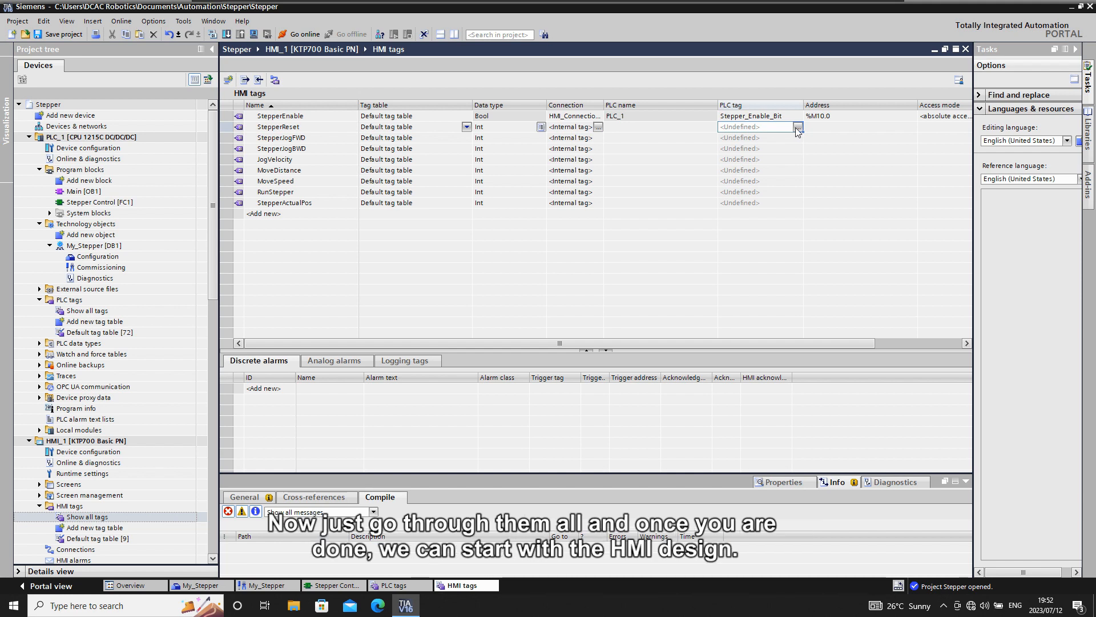
# Link StepperReset, StepperJogFWD and StepperJogBWD to Stepper_Reset_Bit, Stepper_Jog_Forward and Stepper_Jog_Backward
pyautogui.click(798, 126)
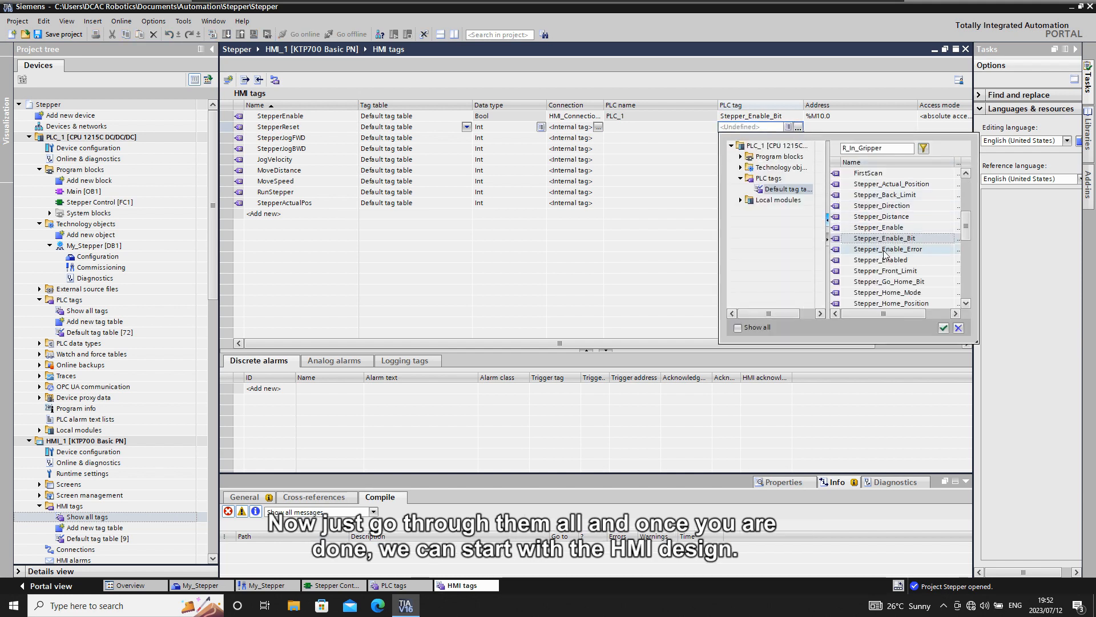
pyautogui.moveTo(965, 229); pyautogui.dragTo(965, 261)
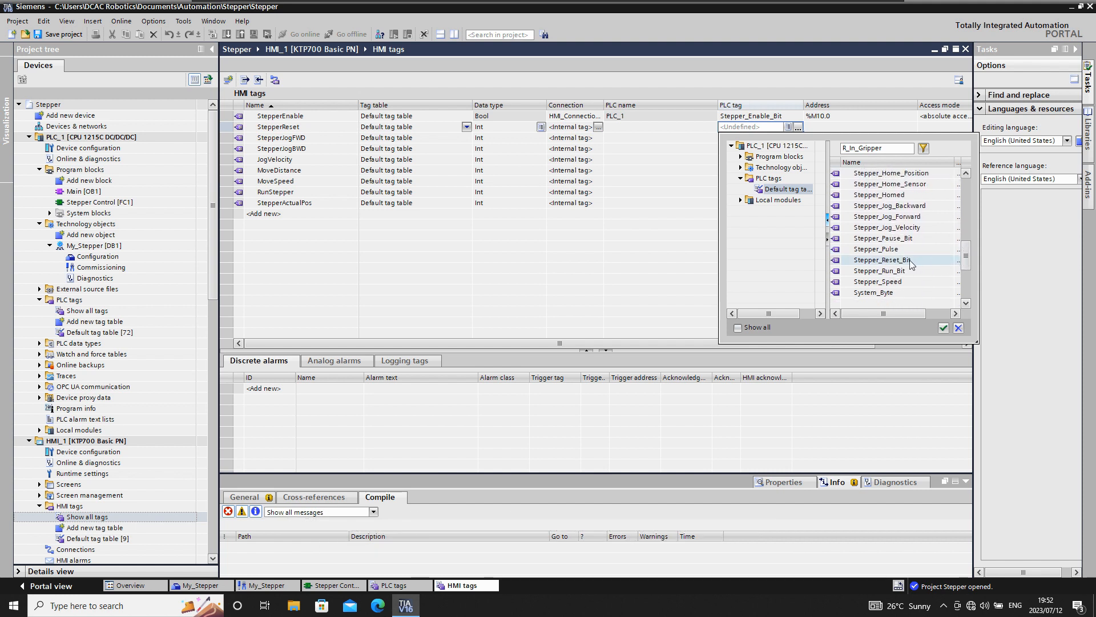
pyautogui.doubleClick(882, 260)
pyautogui.click(766, 138)
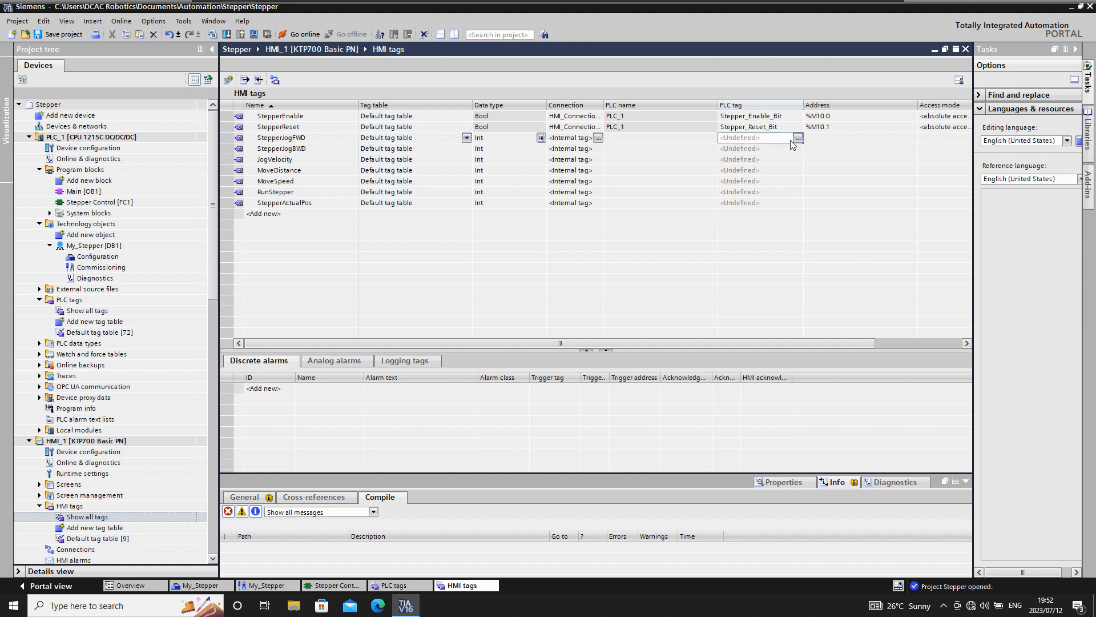
pyautogui.click(787, 138)
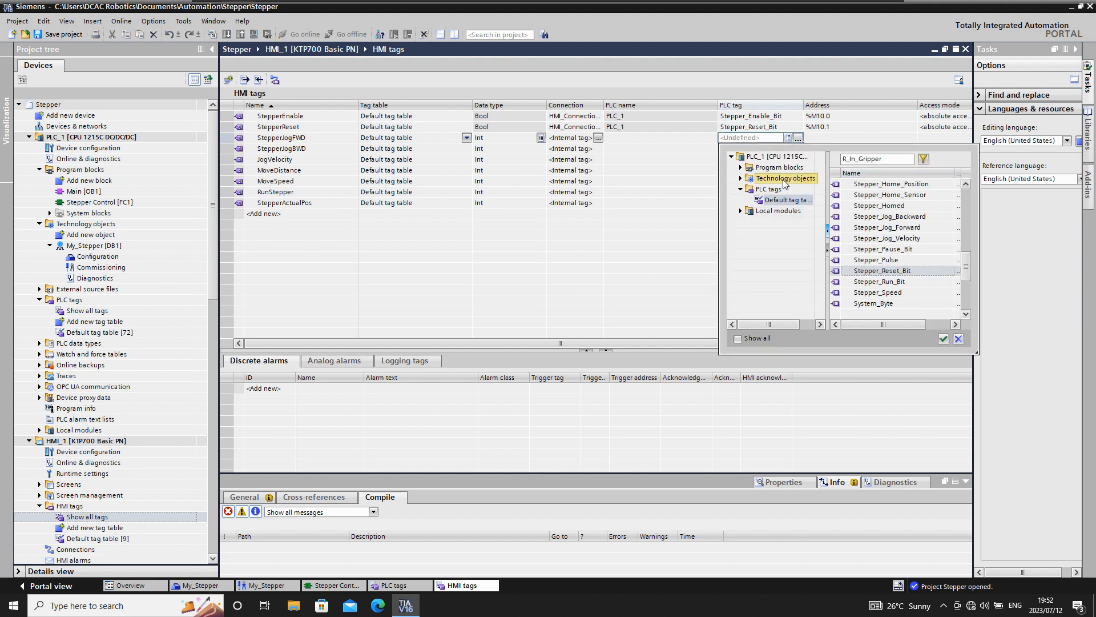
pyautogui.doubleClick(873, 228)
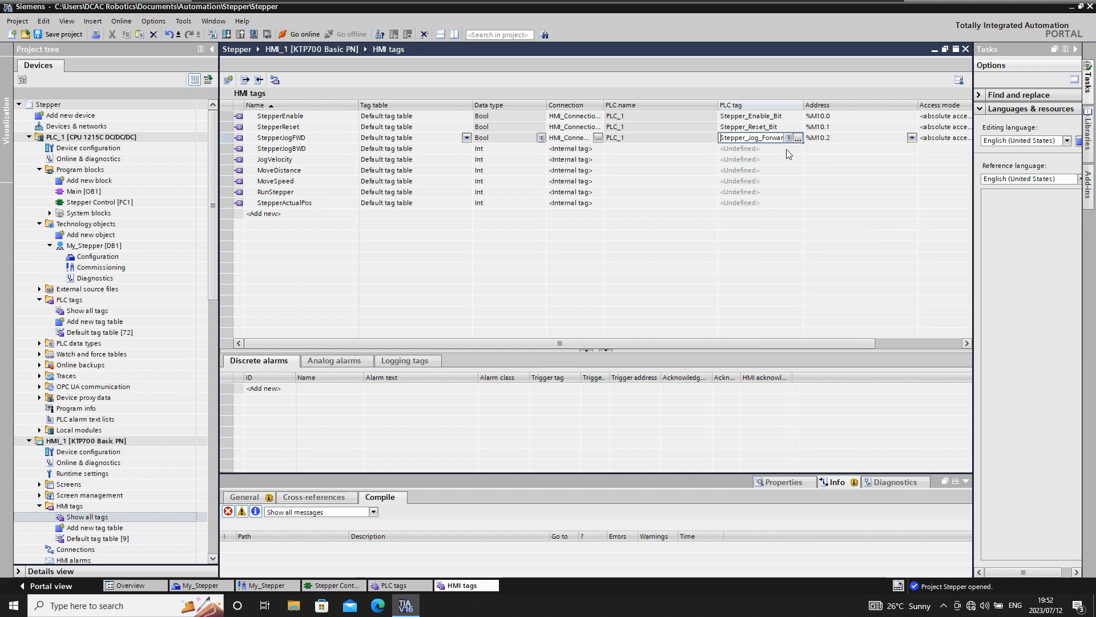
pyautogui.click(786, 150)
pyautogui.click(798, 149)
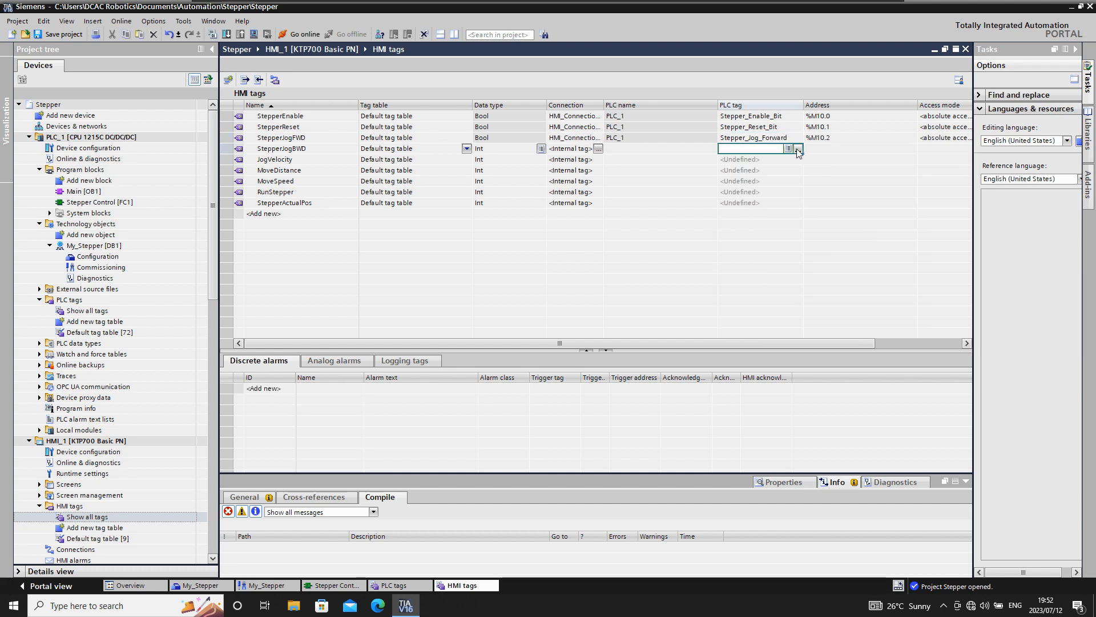
pyautogui.doubleClick(890, 227)
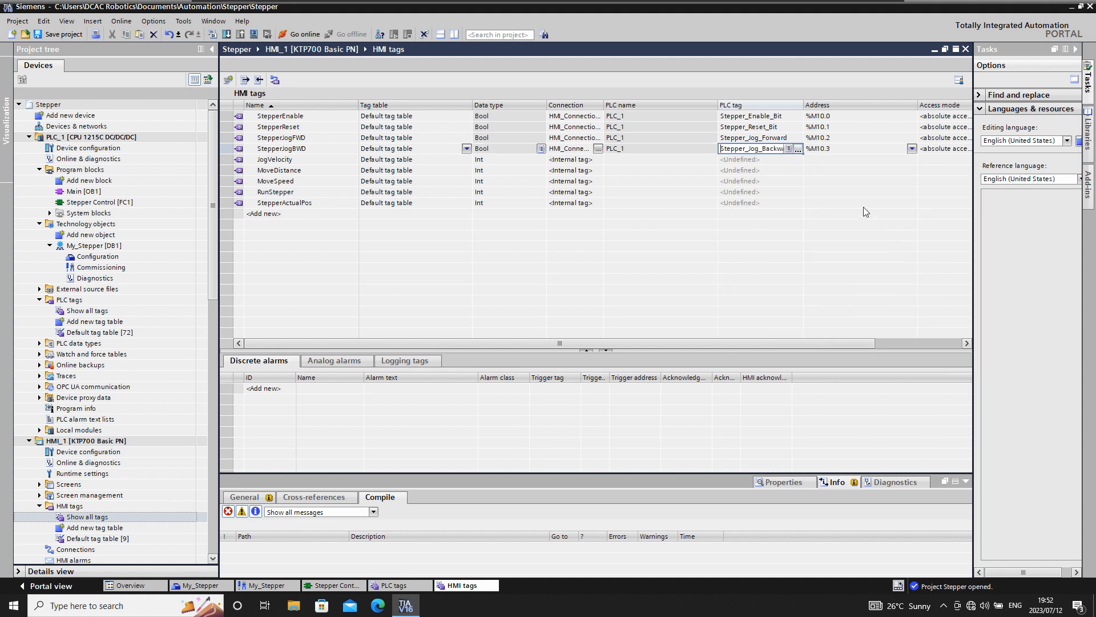
# Link JogVelocity to Stepper_Jog_Velocity and MoveDistance to Stepper_Distance
pyautogui.click(784, 160)
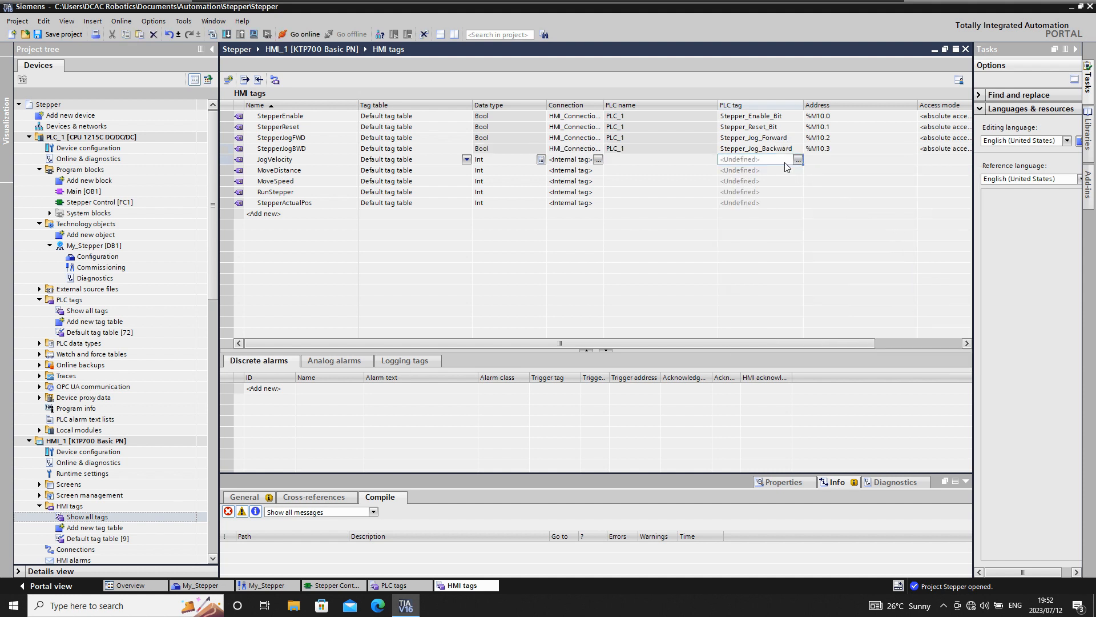
pyautogui.click(799, 159)
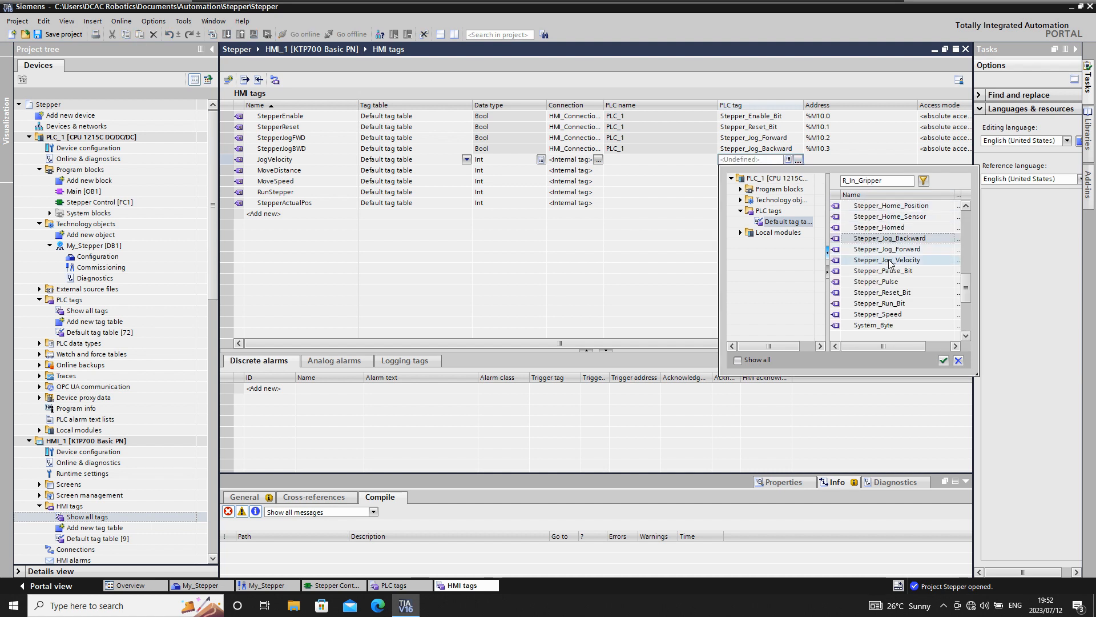
pyautogui.doubleClick(888, 260)
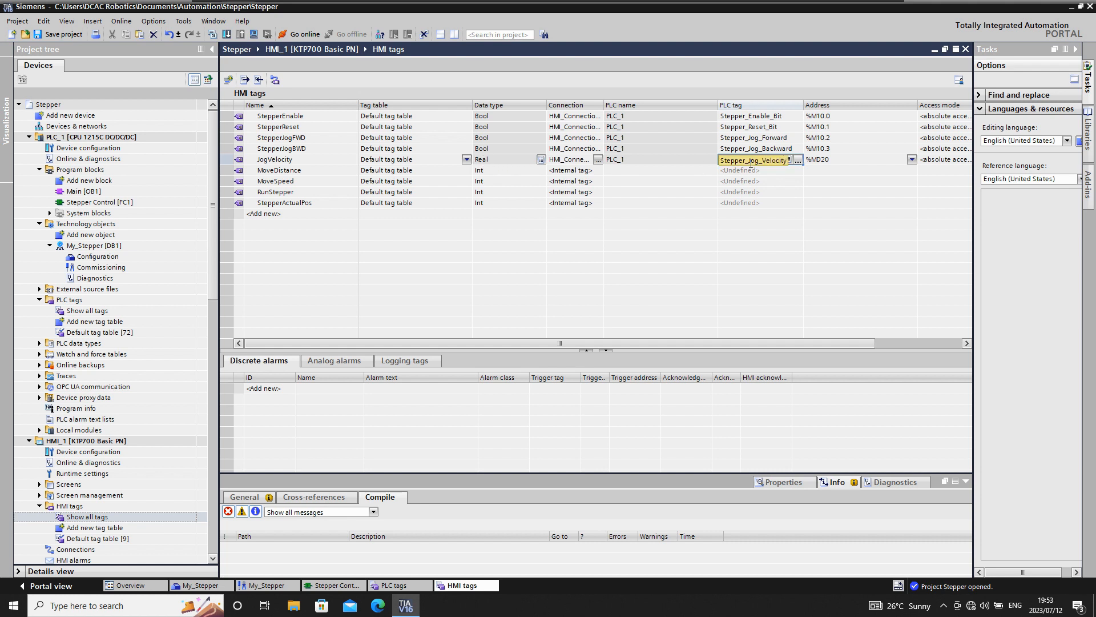
pyautogui.click(795, 172)
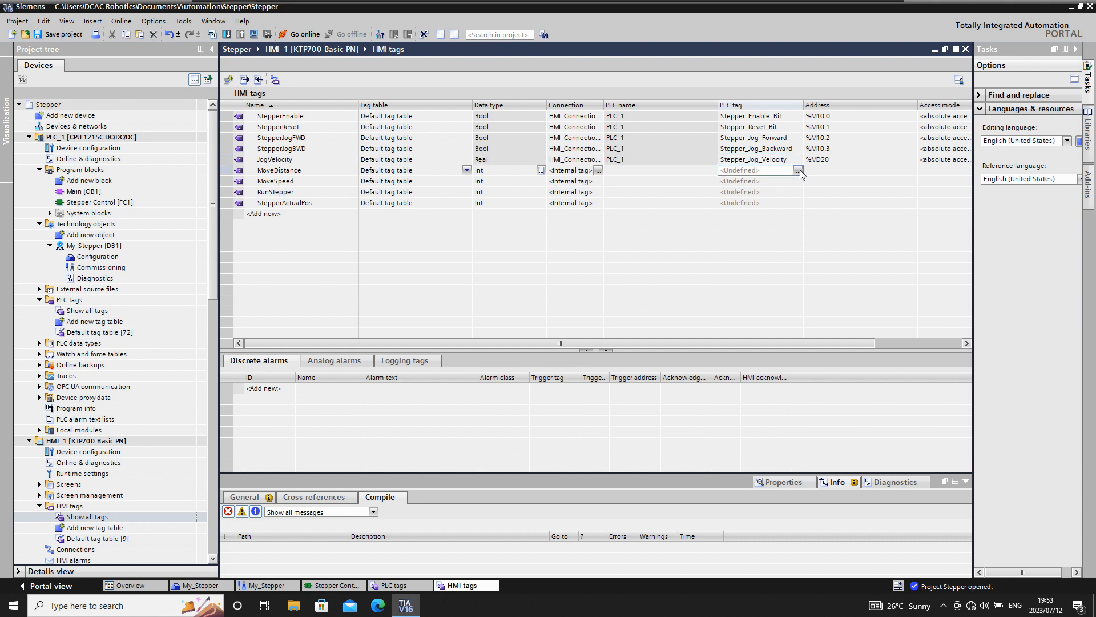
pyautogui.click(799, 172)
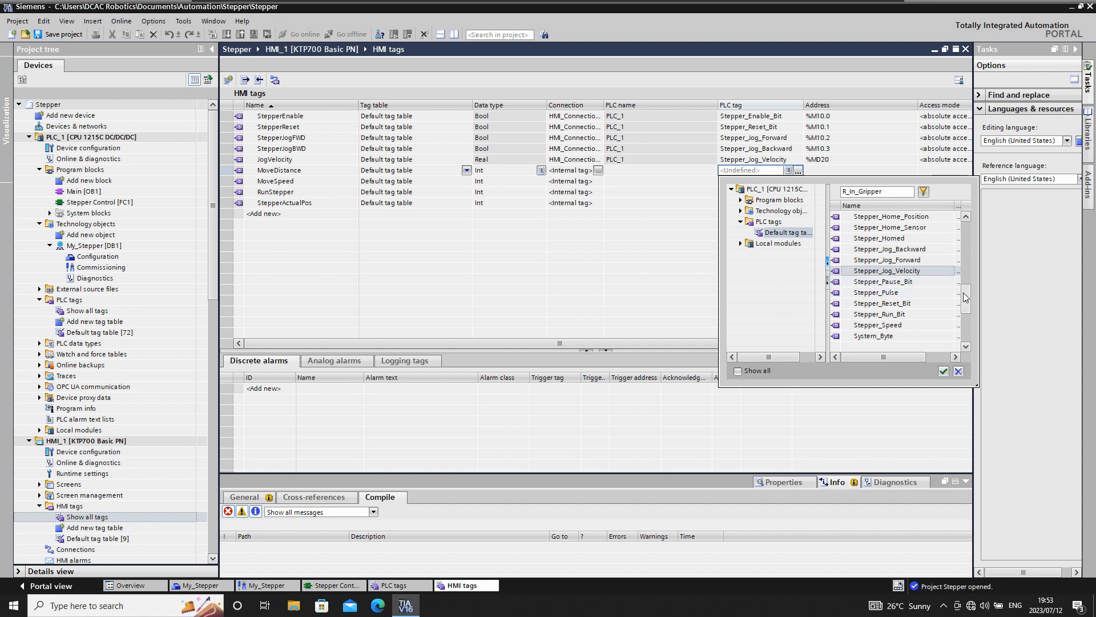
pyautogui.moveTo(966, 299); pyautogui.dragTo(971, 266)
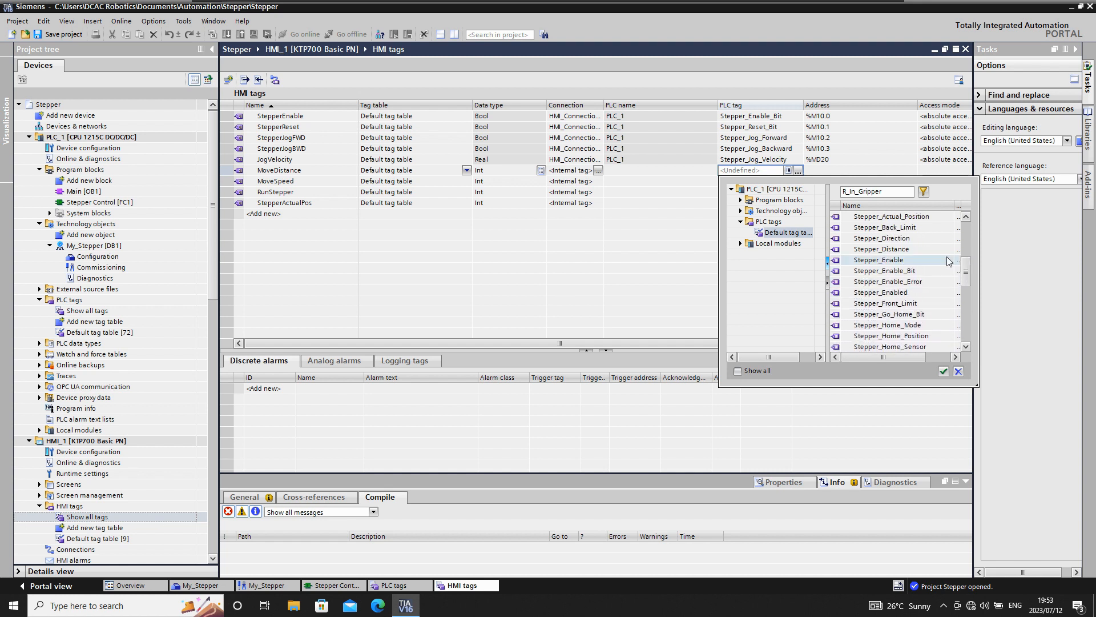
pyautogui.doubleClick(869, 249)
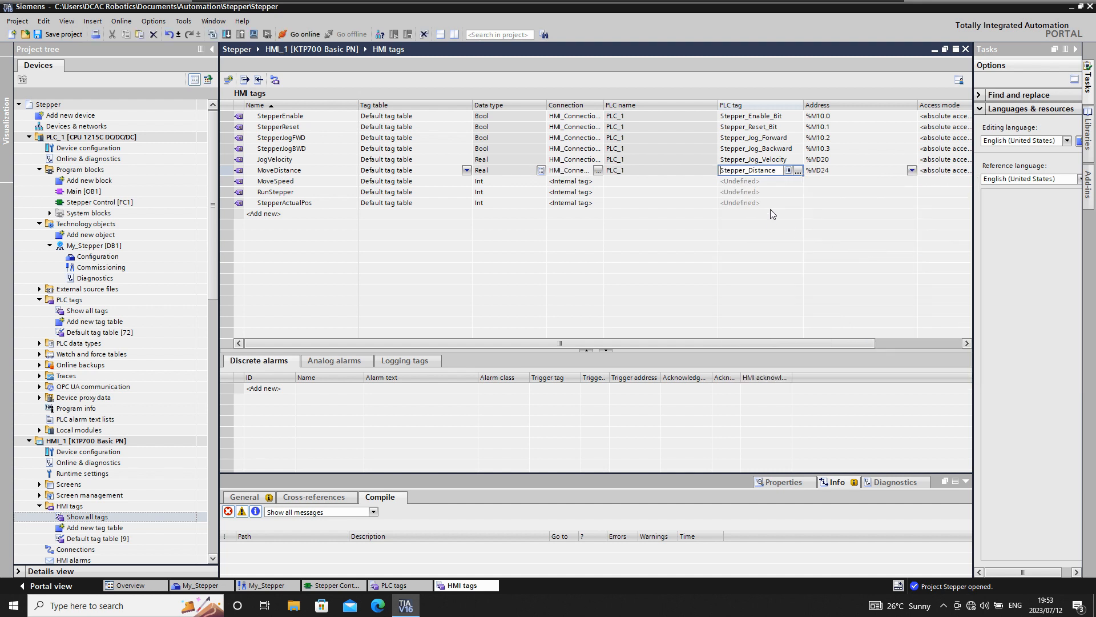
# Link MoveSpeed, RunStepper and StepperActualPos to Stepper_Speed, Stepper_Run_Bit and Stepper_Actual_Position
pyautogui.click(767, 182)
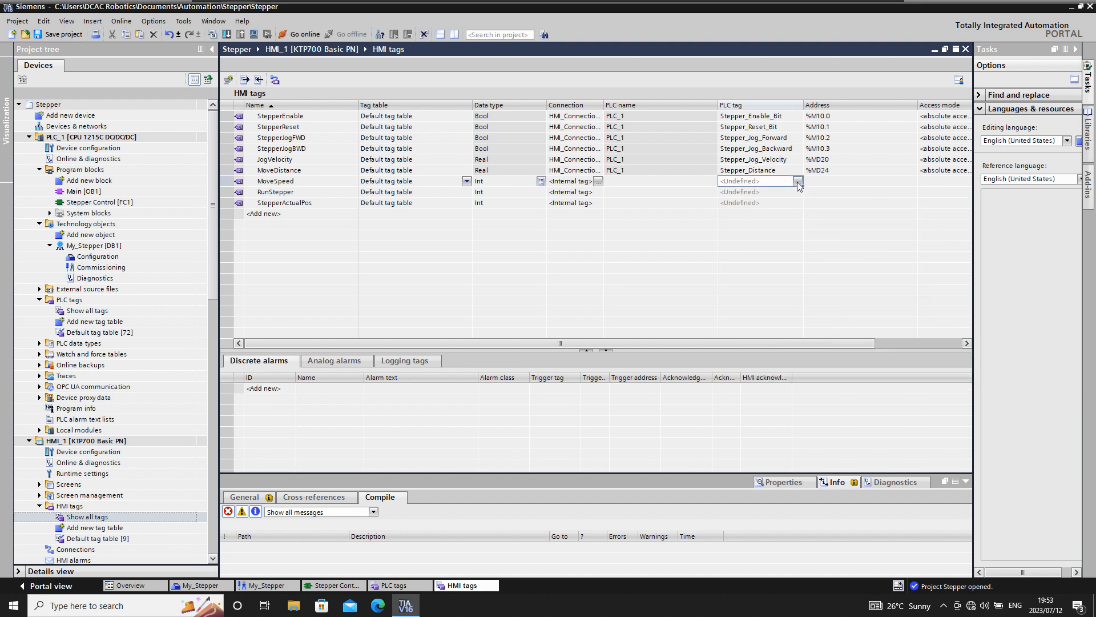
pyautogui.click(797, 181)
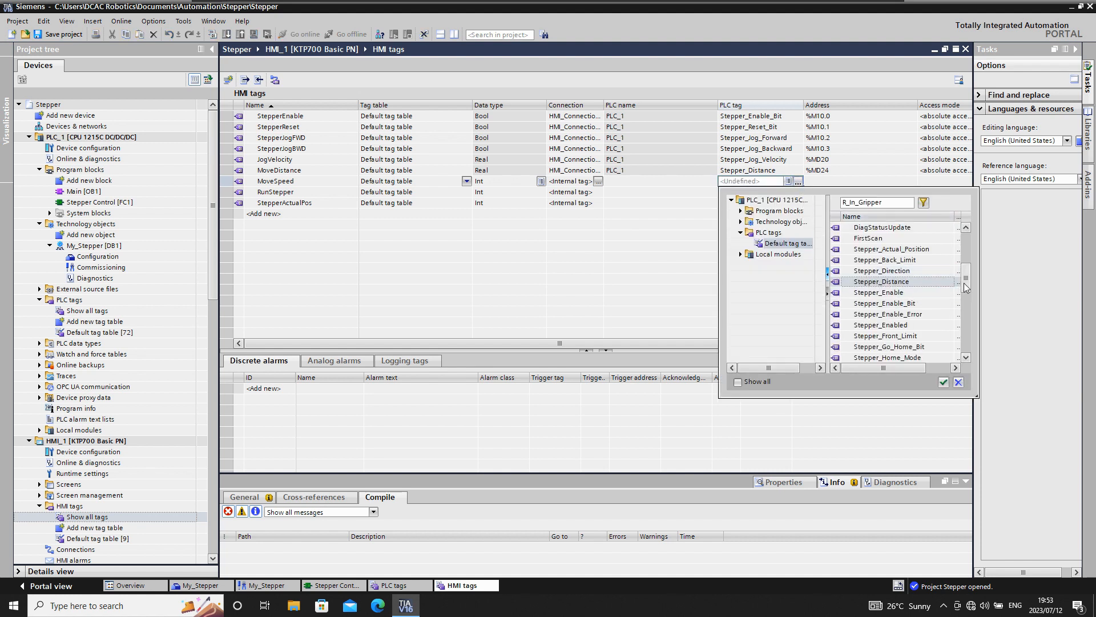
pyautogui.moveTo(964, 283); pyautogui.dragTo(964, 314)
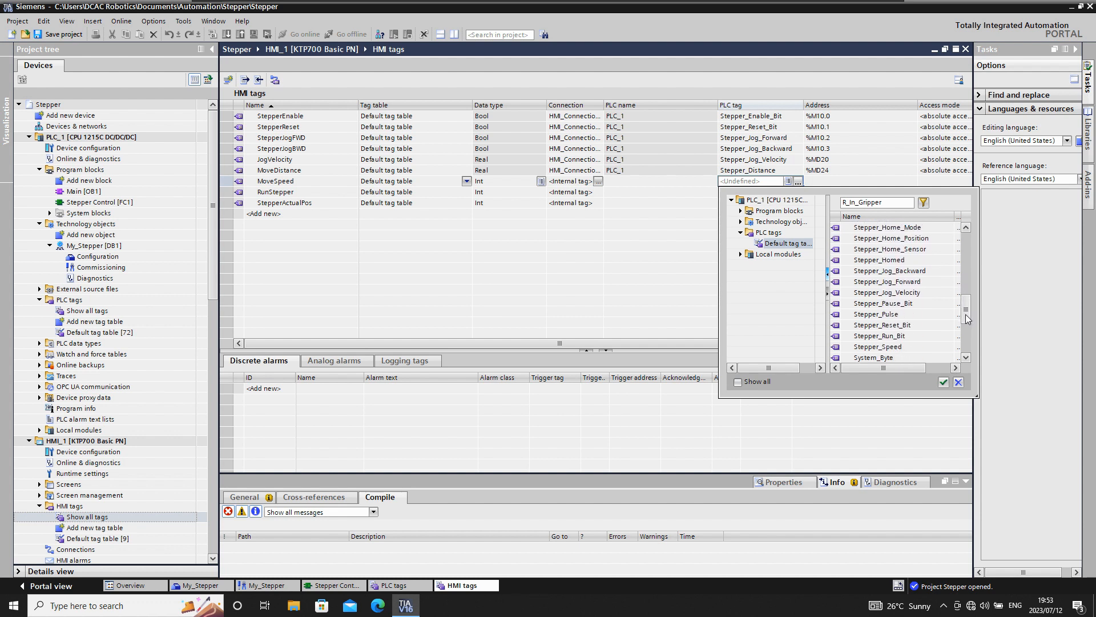
pyautogui.doubleClick(879, 347)
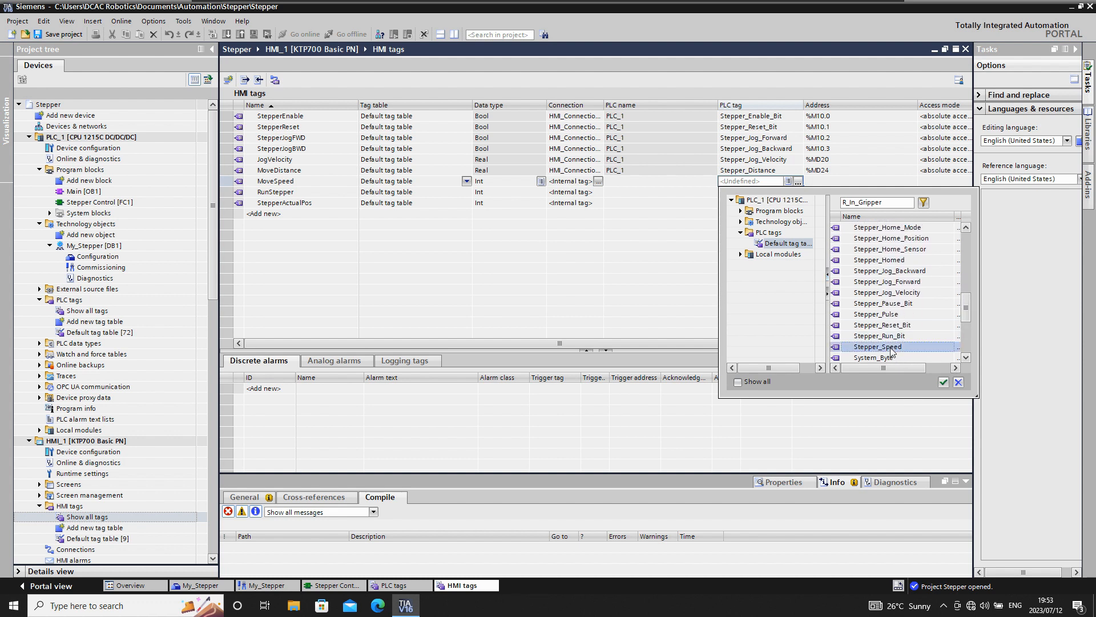
pyautogui.click(779, 192)
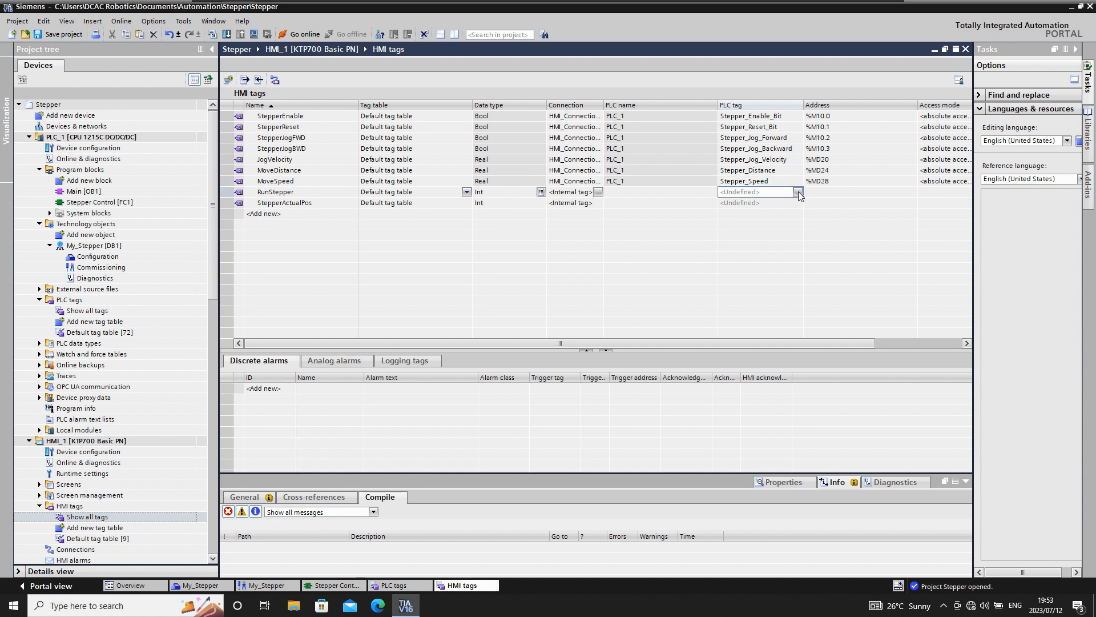
pyautogui.click(798, 193)
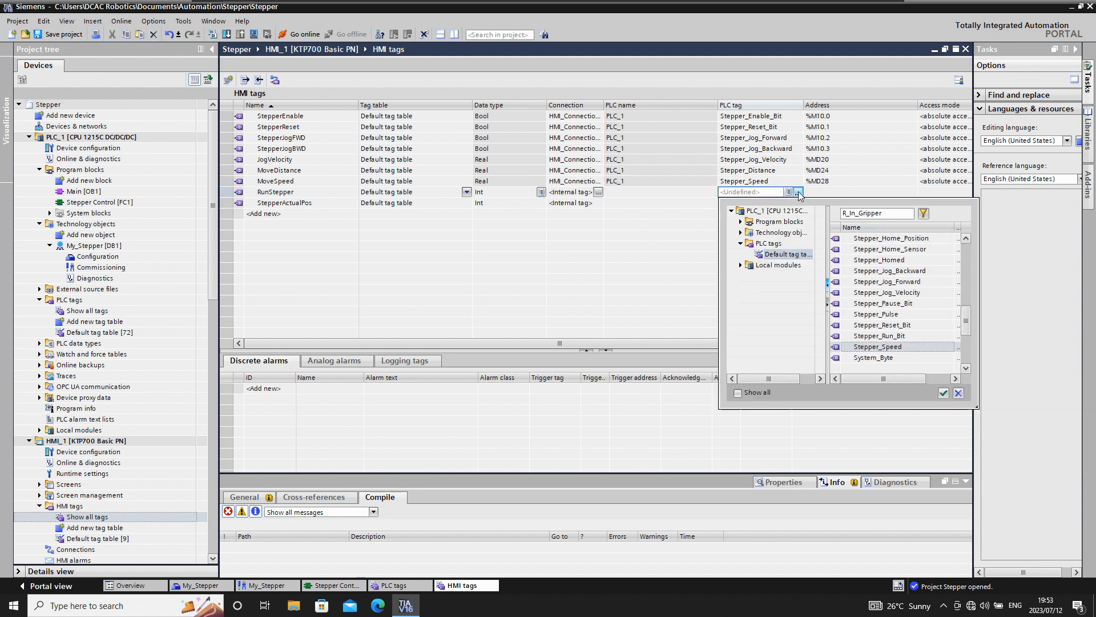
pyautogui.doubleClick(896, 336)
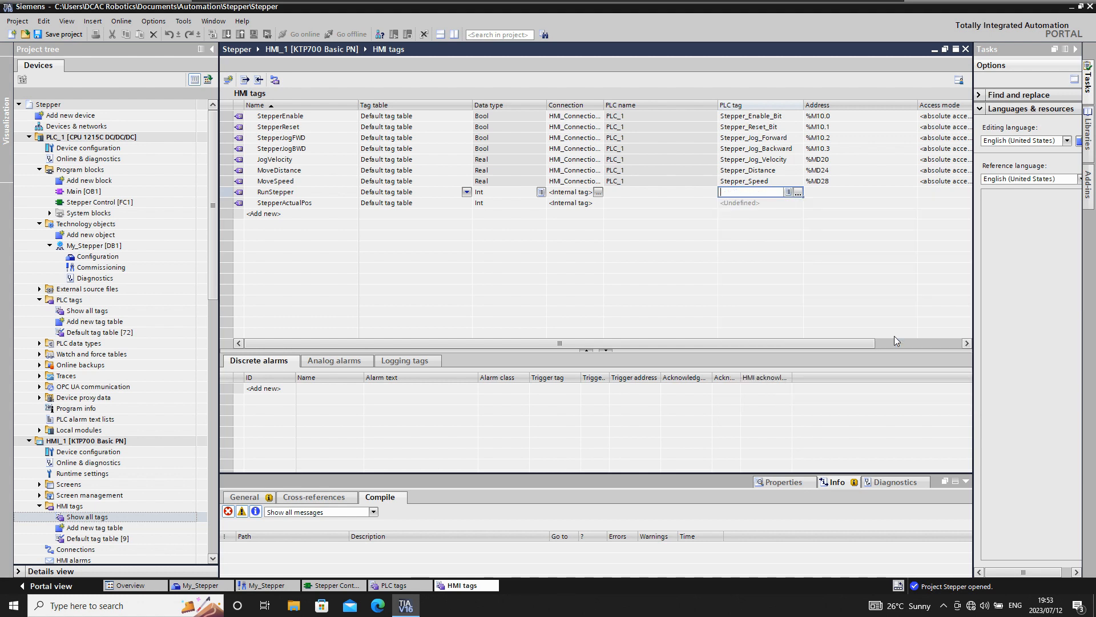
pyautogui.click(787, 202)
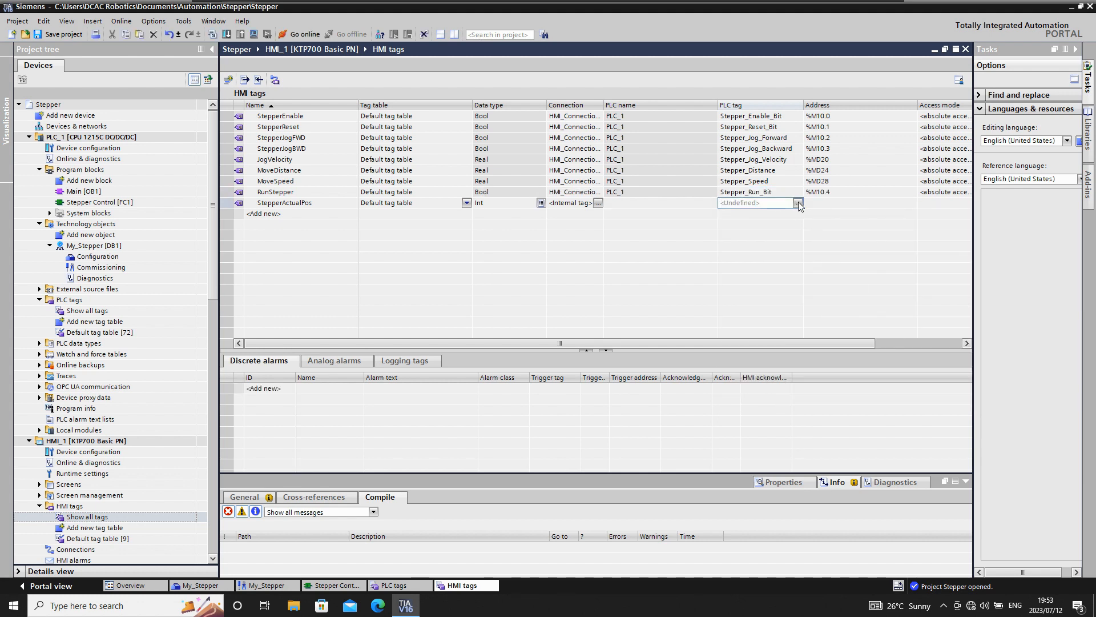
pyautogui.click(799, 203)
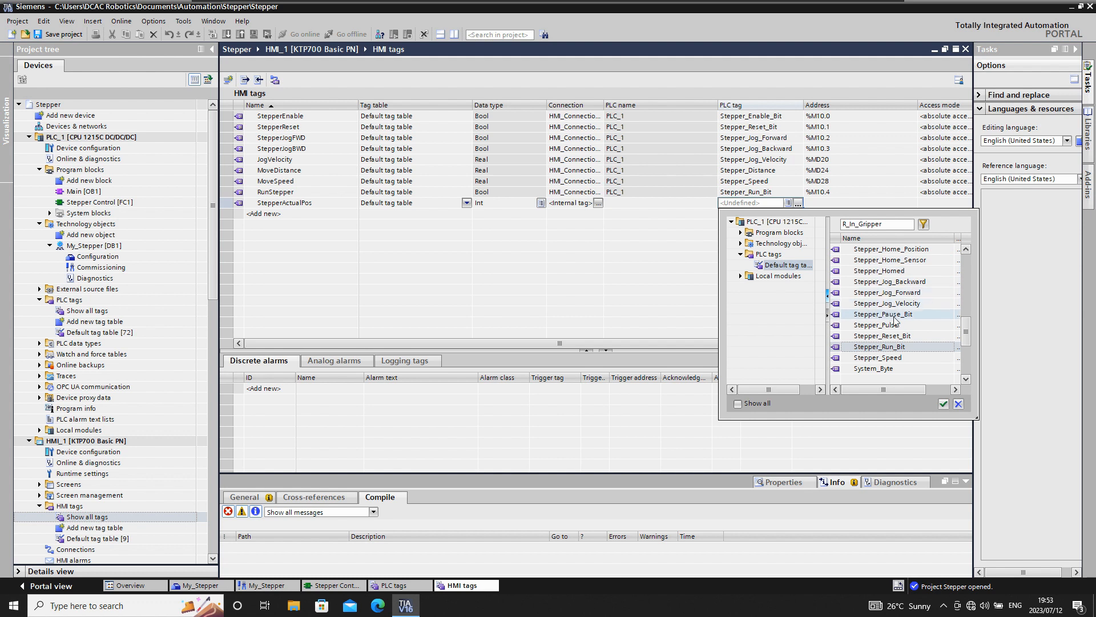
pyautogui.scroll(1, 966, 326)
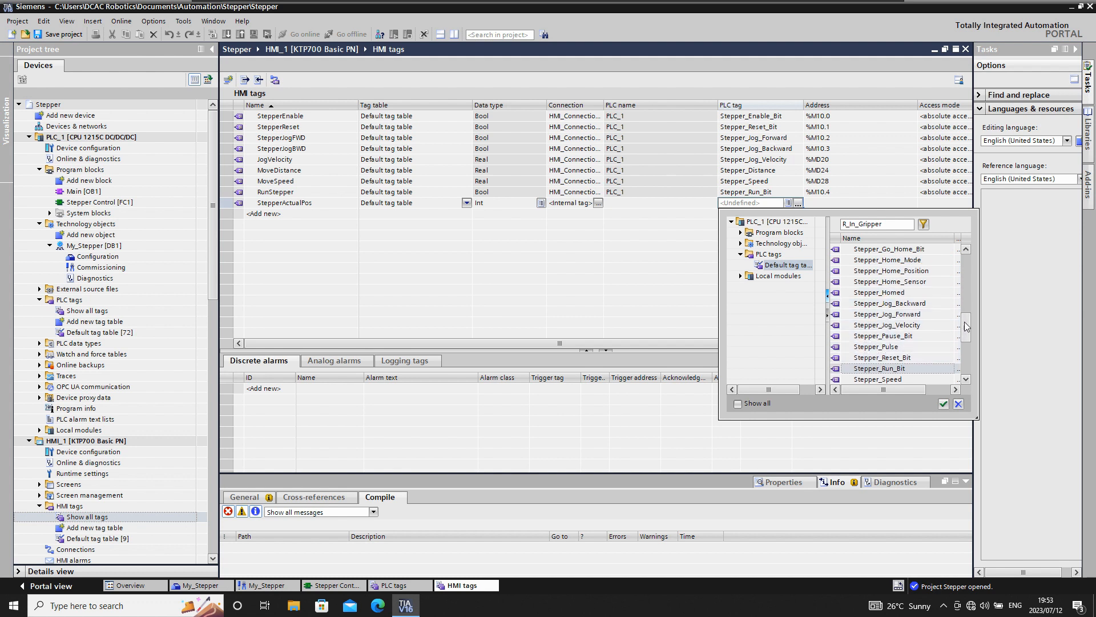
pyautogui.scroll(4, 966, 326)
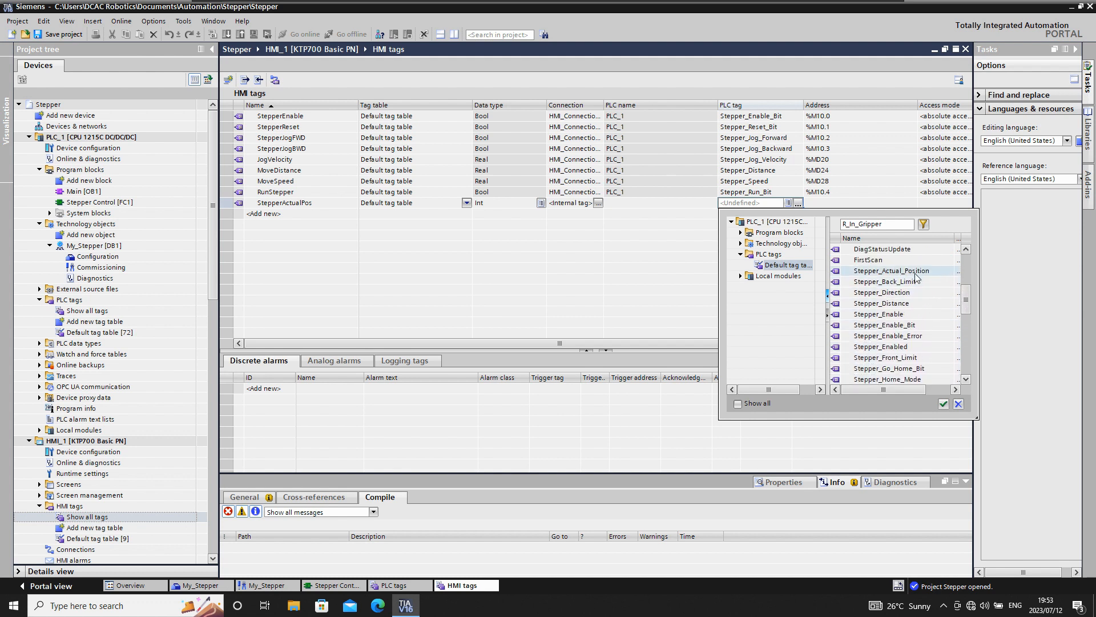
pyautogui.doubleClick(902, 271)
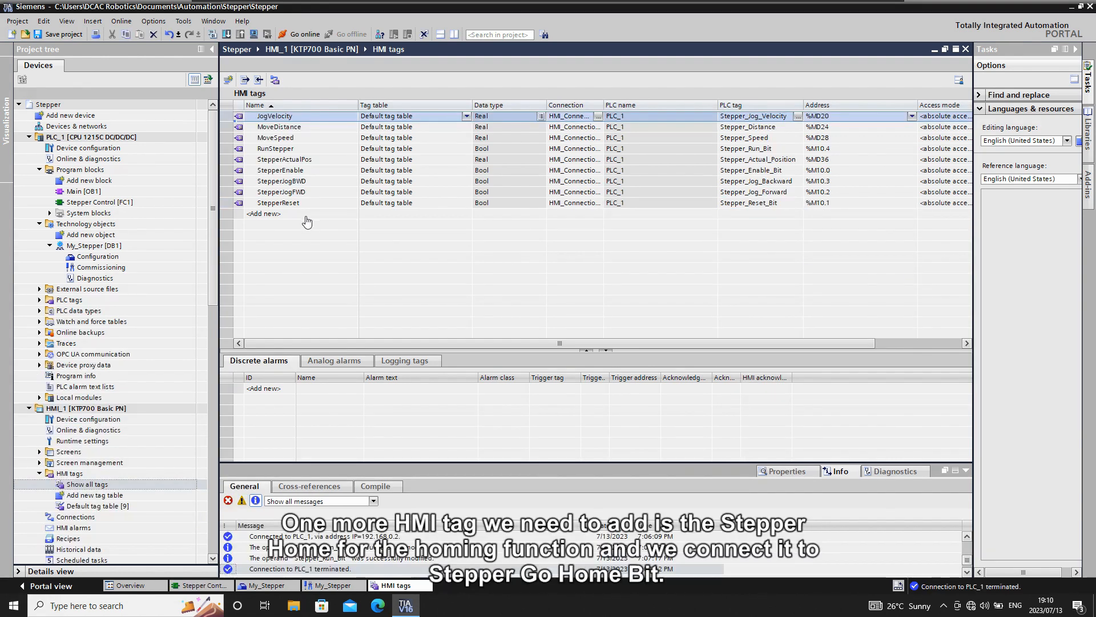
# Add a new HMI tag named StepperHome
pyautogui.click(296, 216)
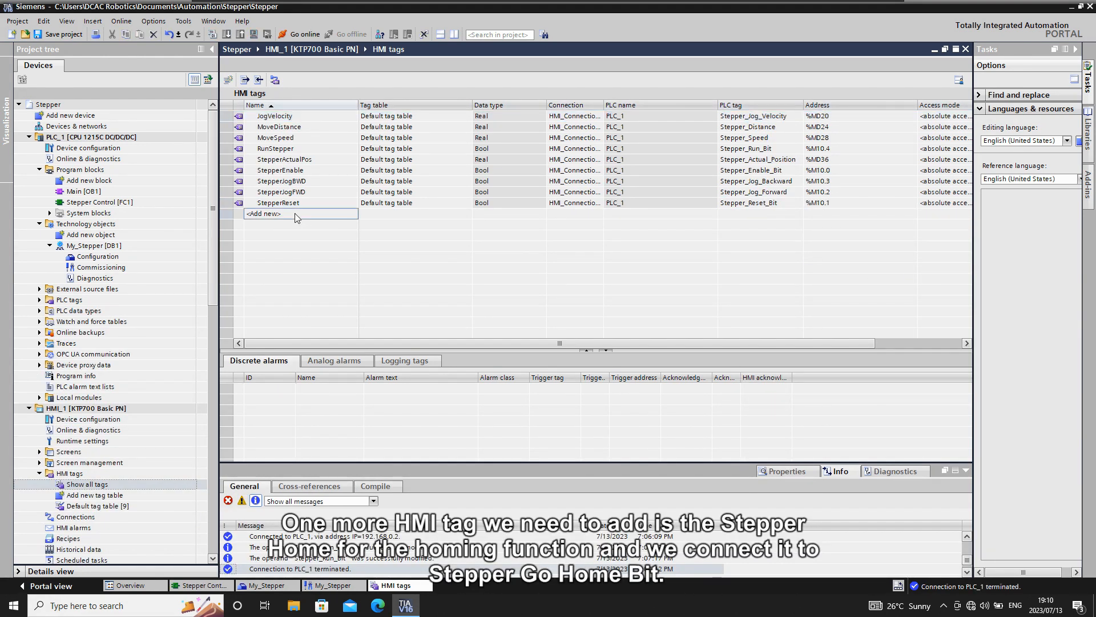
pyautogui.write('Stepp')
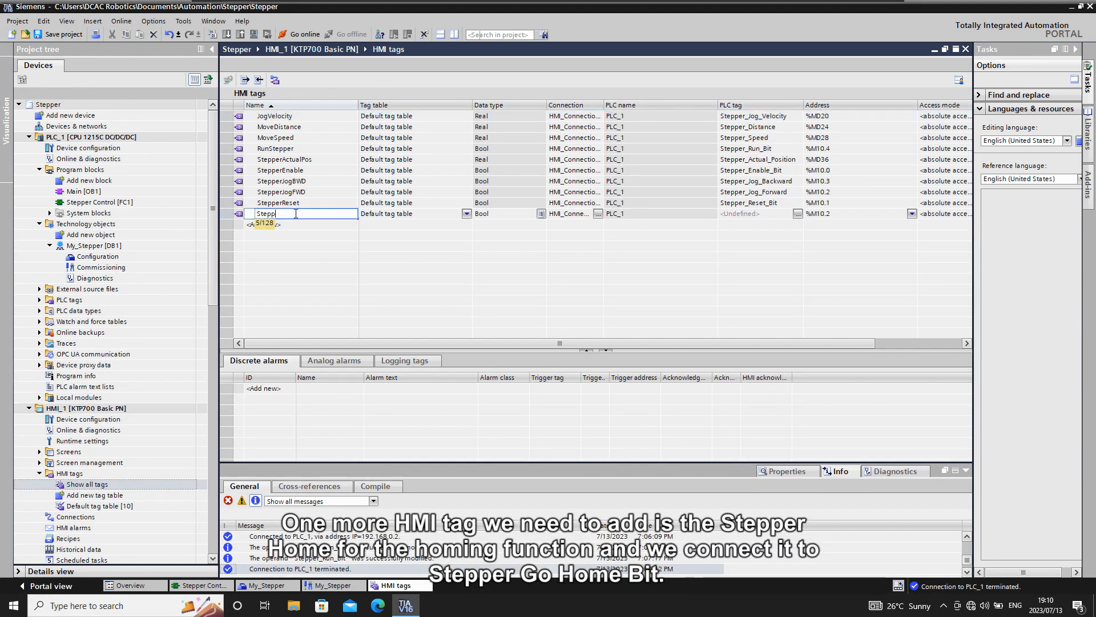
pyautogui.write('erHim')
pyautogui.press('BackSpace')
pyautogui.press('BackSpace')
pyautogui.press('BackSpace')
pyautogui.write('ome')
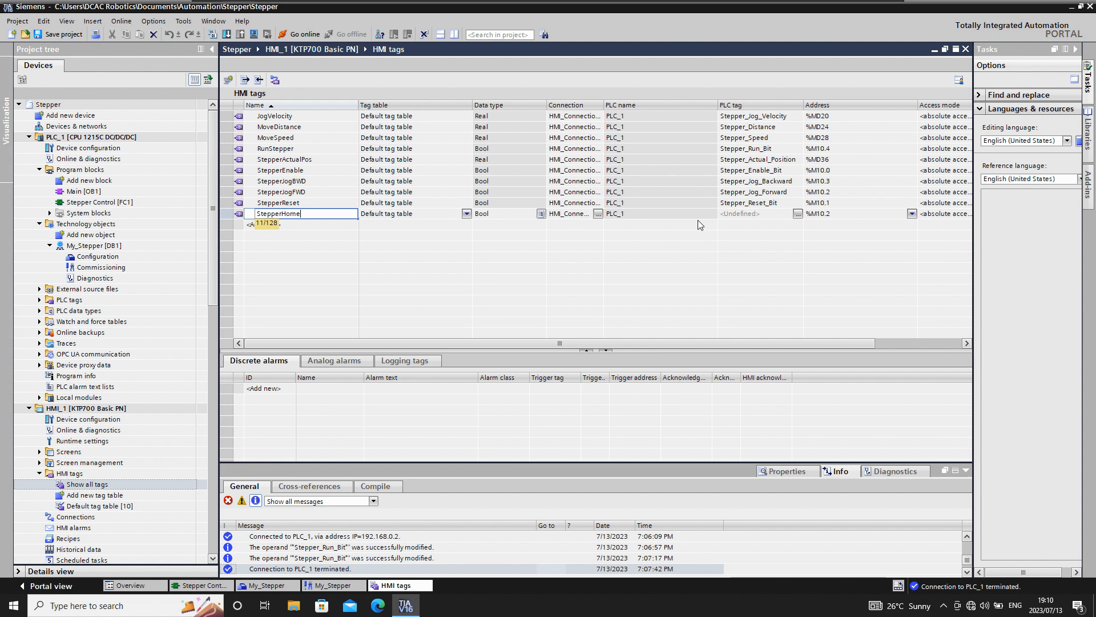
pyautogui.click(740, 216)
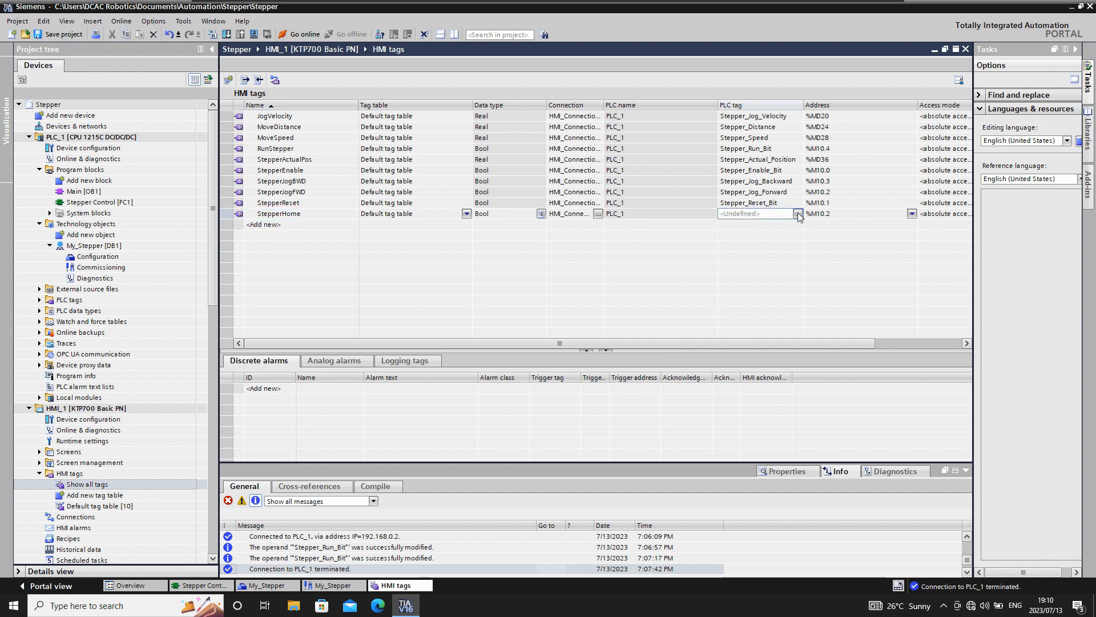
# Link StepperHome to PLC tag Stepper_Go_Home_Bit from the Default tag table
pyautogui.click(798, 215)
pyautogui.click(798, 214)
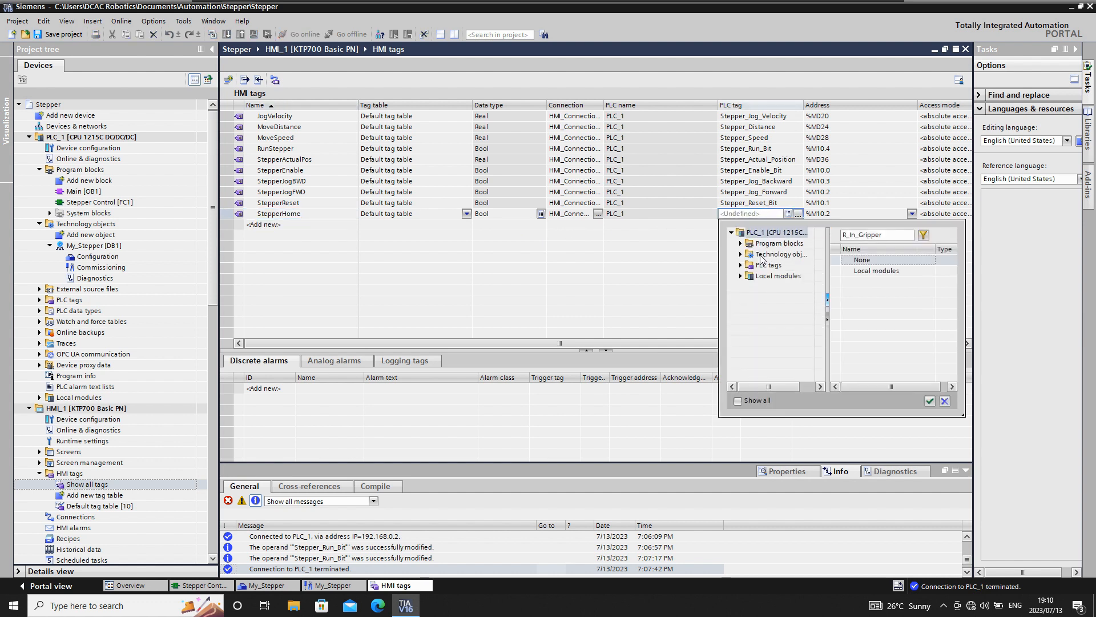
pyautogui.click(741, 265)
pyautogui.click(785, 275)
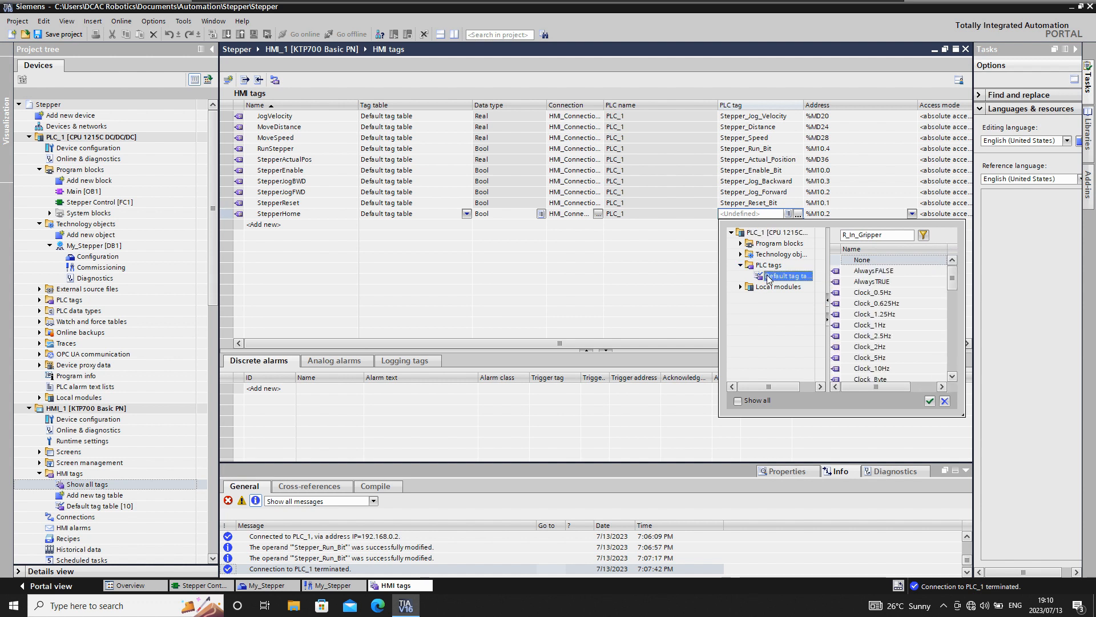
pyautogui.scroll(-4, 893, 316)
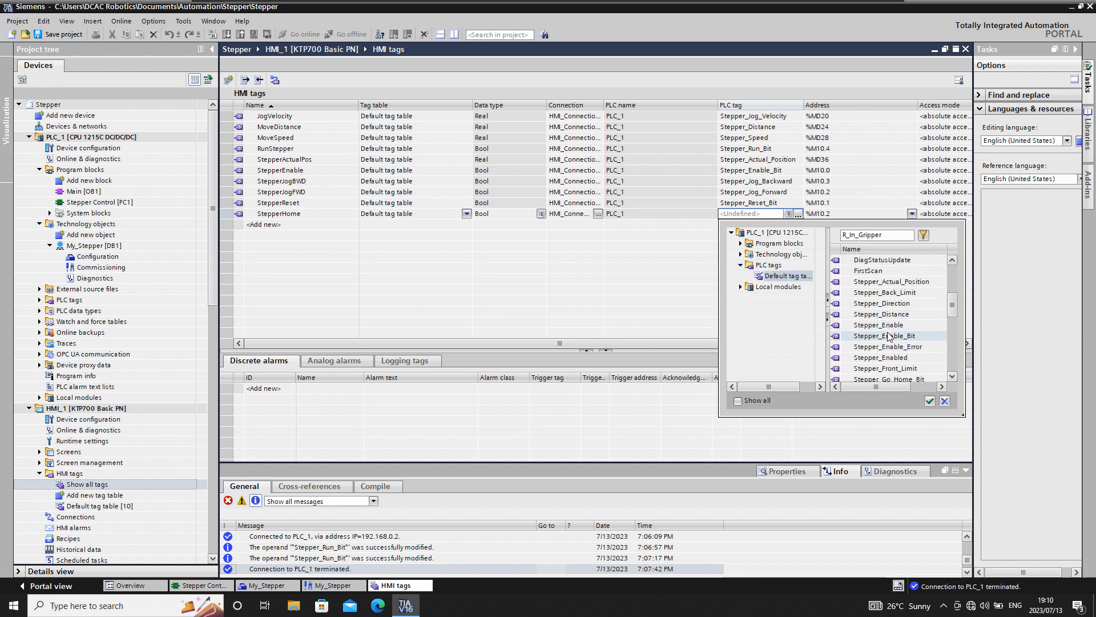
pyautogui.scroll(-1, 886, 347)
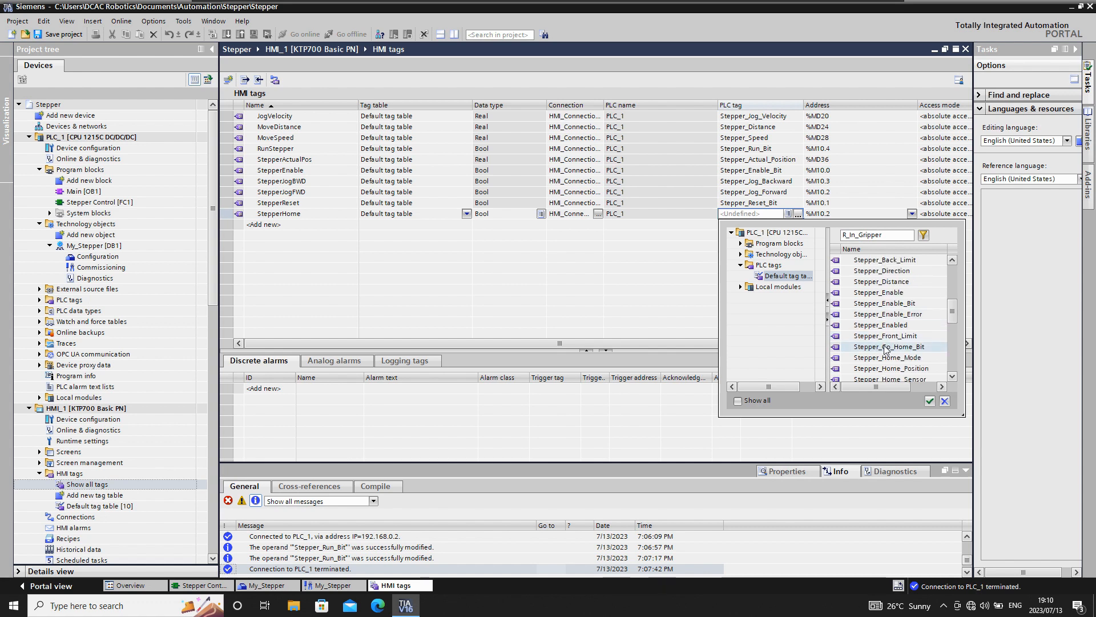
pyautogui.click(886, 347)
pyautogui.doubleClick(885, 347)
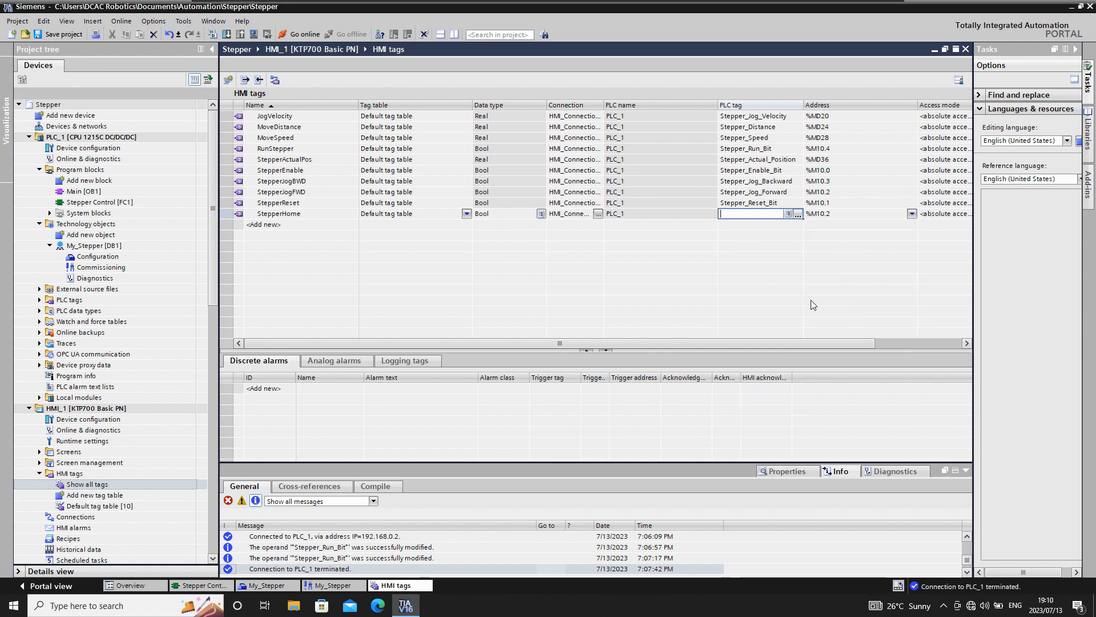
pyautogui.click(307, 215)
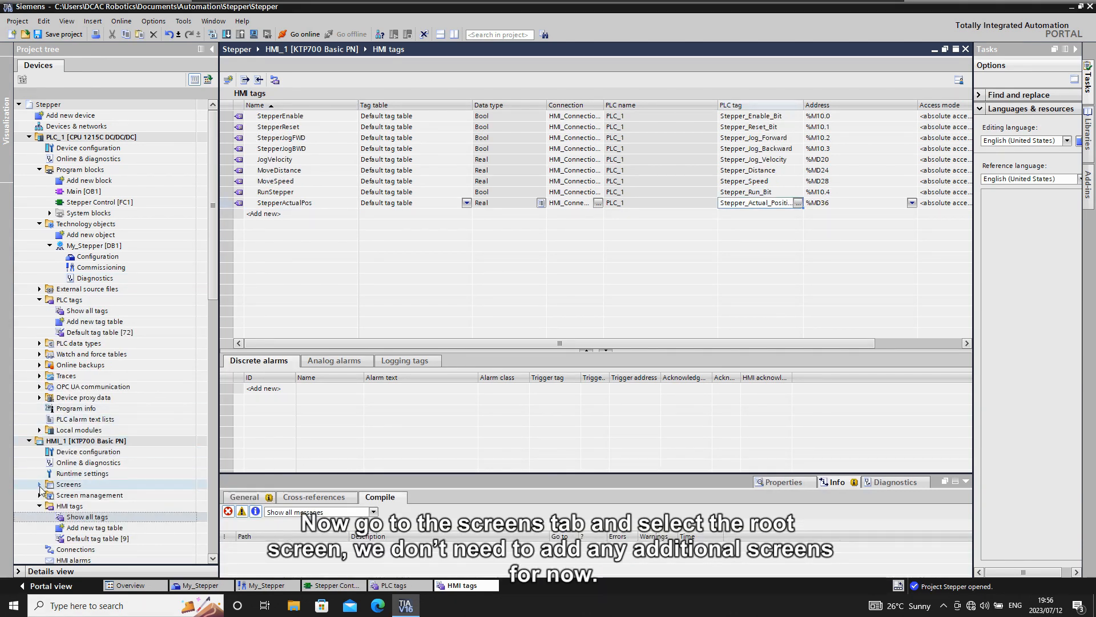
# Open HMI_1's Root screen and delete the default welcome text field
pyautogui.click(40, 485)
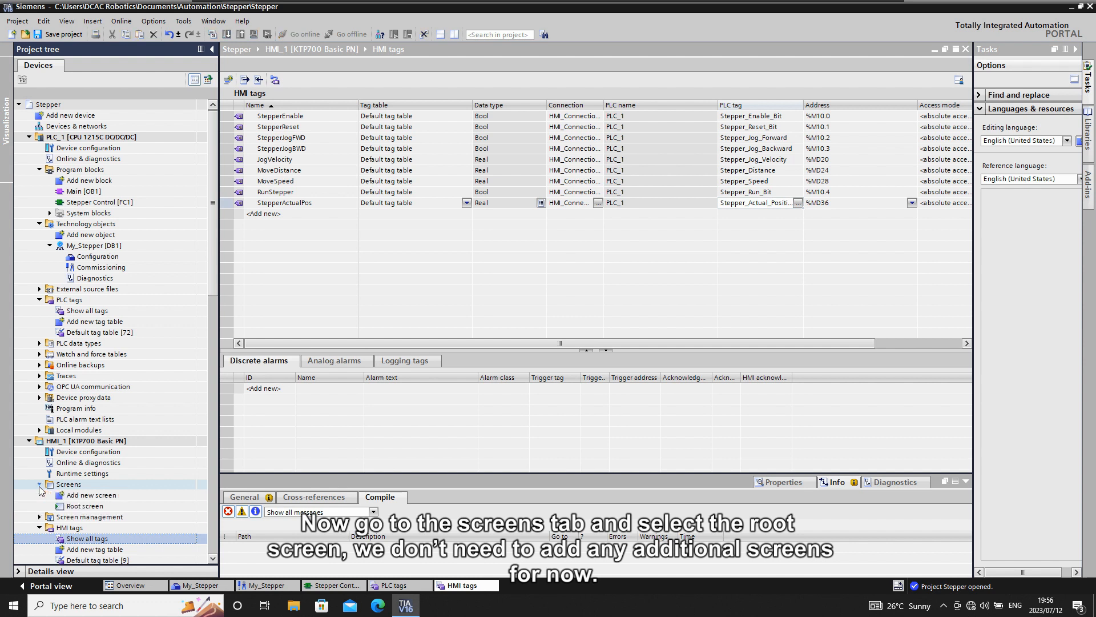
pyautogui.doubleClick(80, 506)
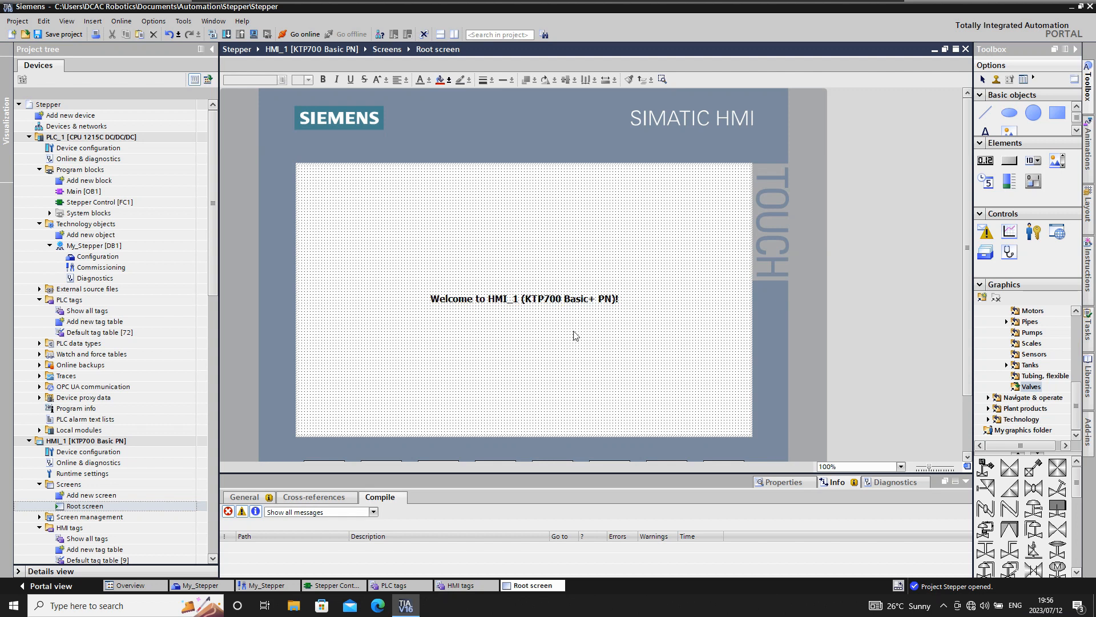
pyautogui.click(515, 299)
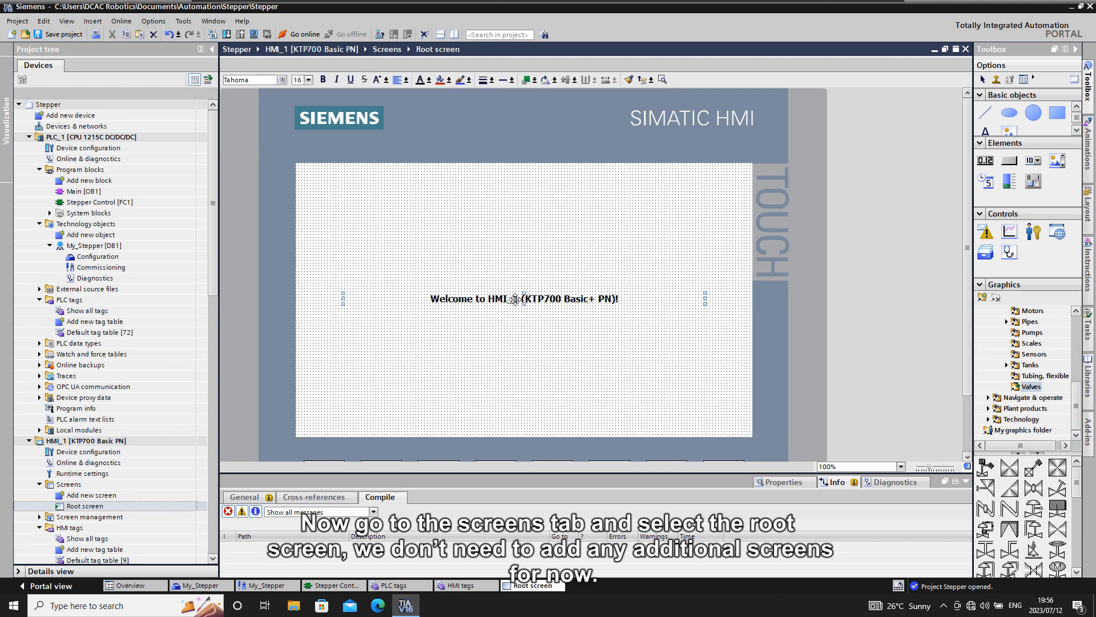
pyautogui.press('Delete')
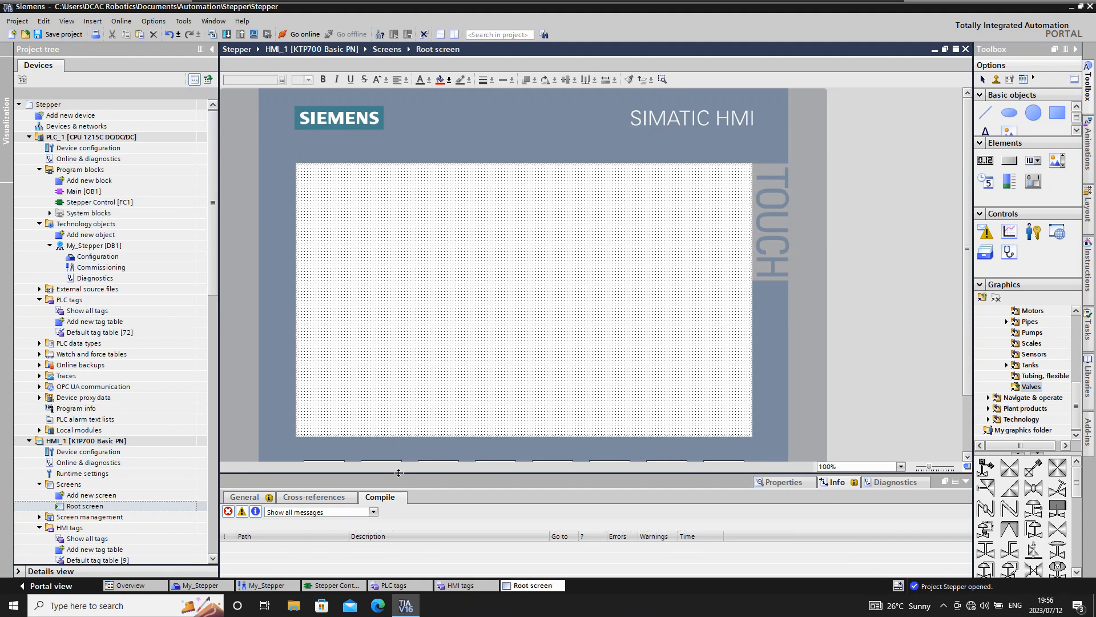
pyautogui.moveTo(399, 473); pyautogui.dragTo(399, 418)
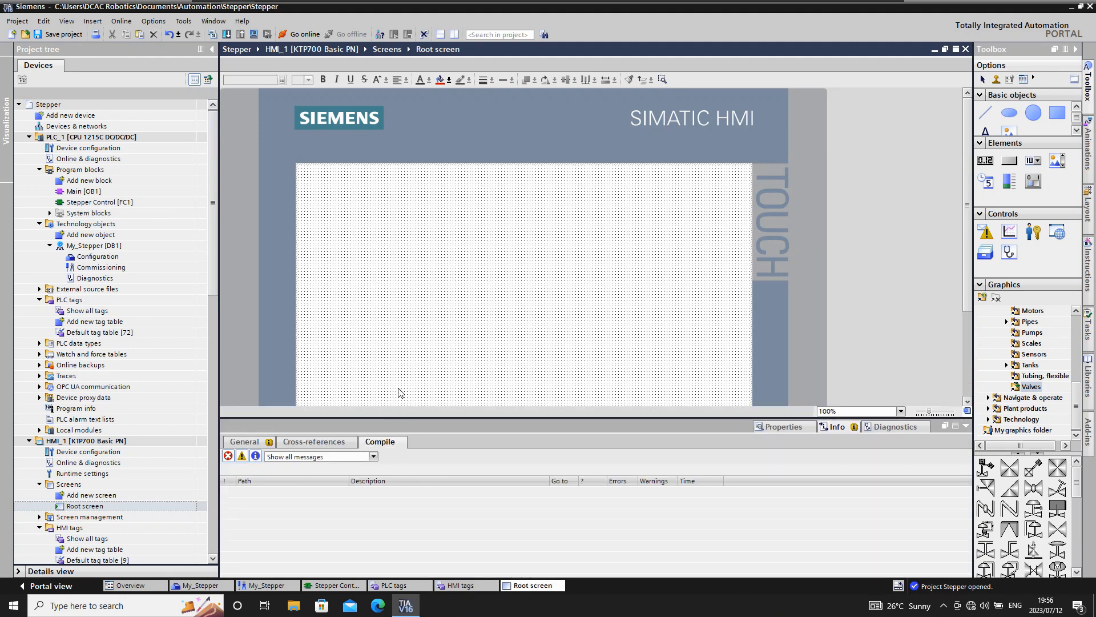
pyautogui.scroll(-3, 406, 378)
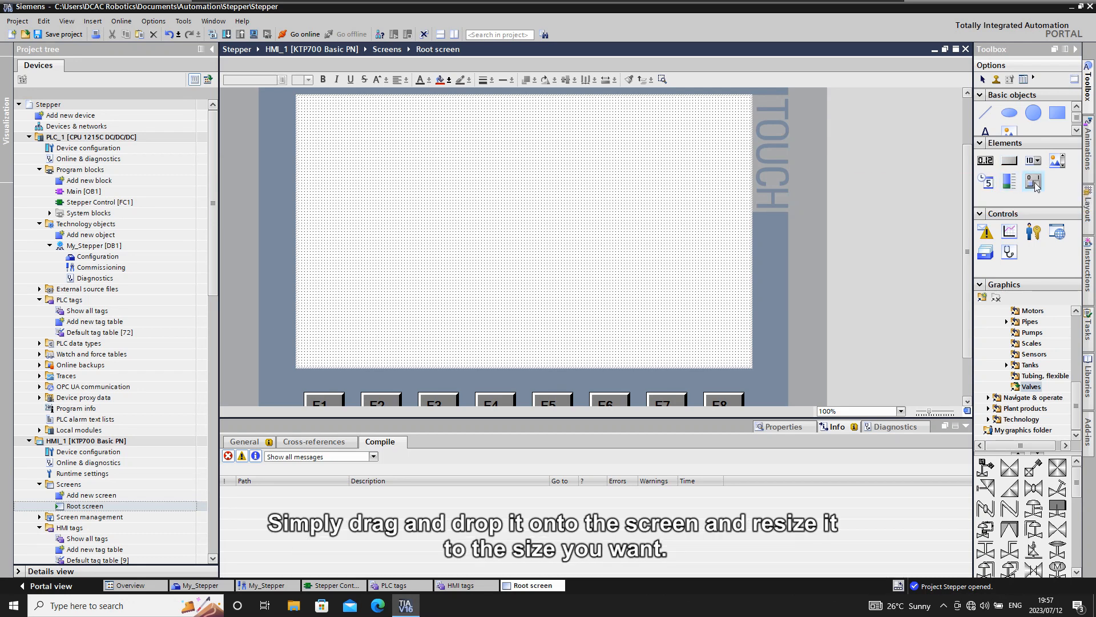
# Place an ON/OFF switch on the root screen with a 'Stepper Enable' text label beside it
pyautogui.moveTo(1034, 185); pyautogui.dragTo(418, 184)
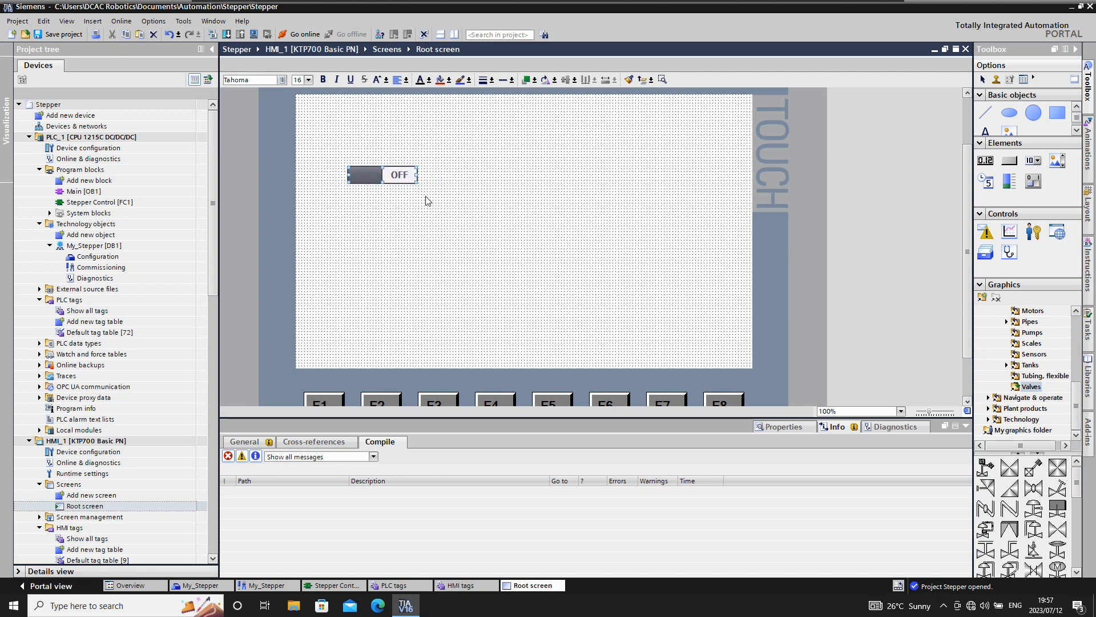
pyautogui.click(427, 200)
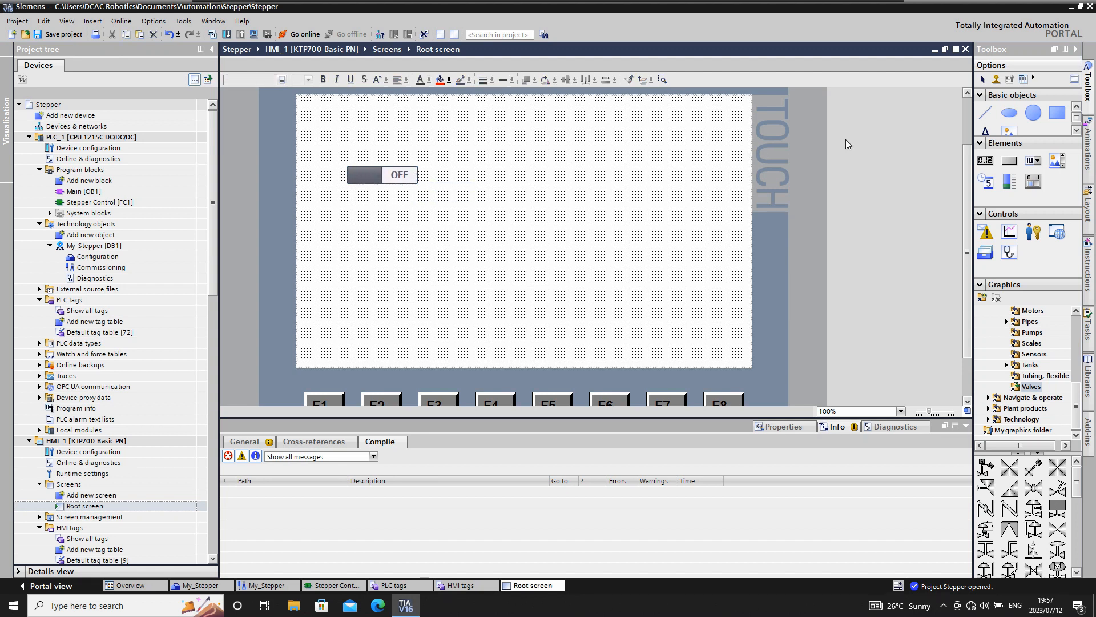
pyautogui.click(986, 133)
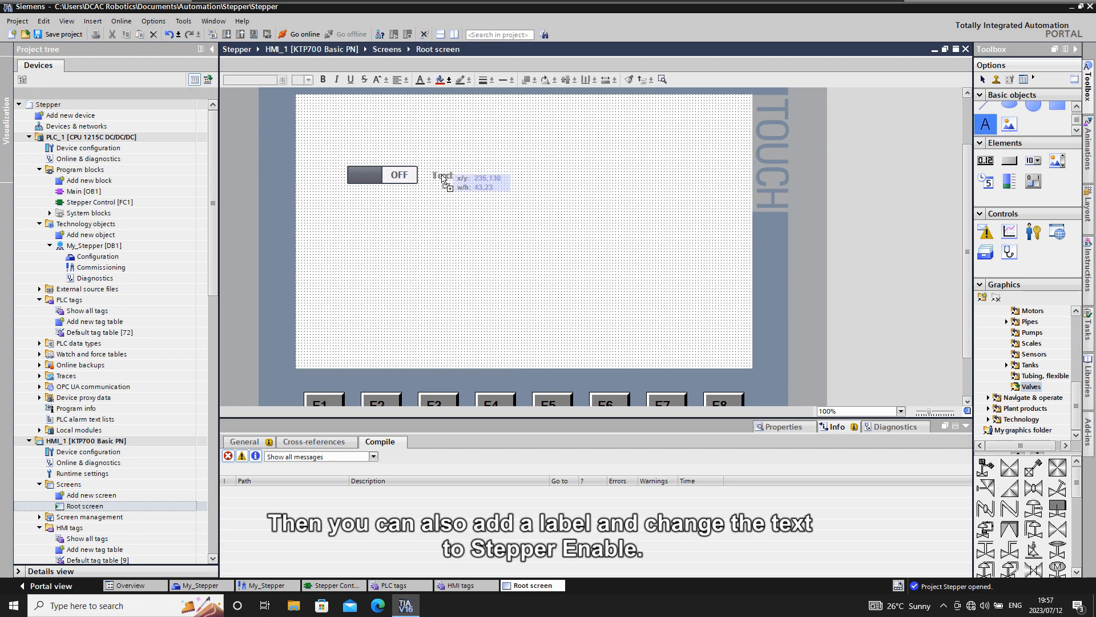
pyautogui.click(442, 174)
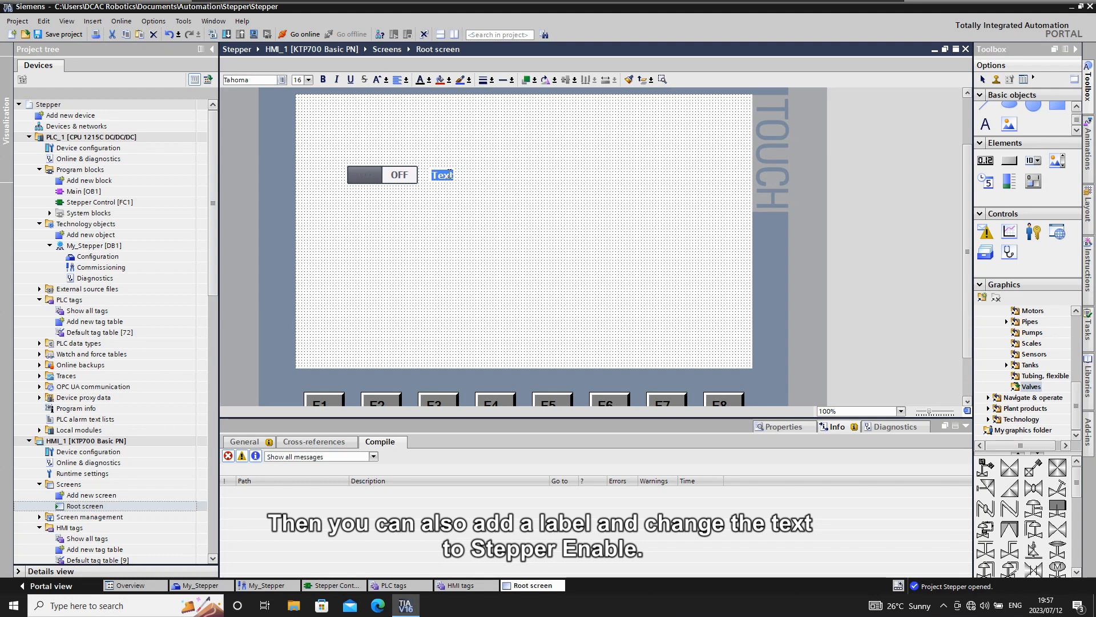
pyautogui.write('Stepper Enable')
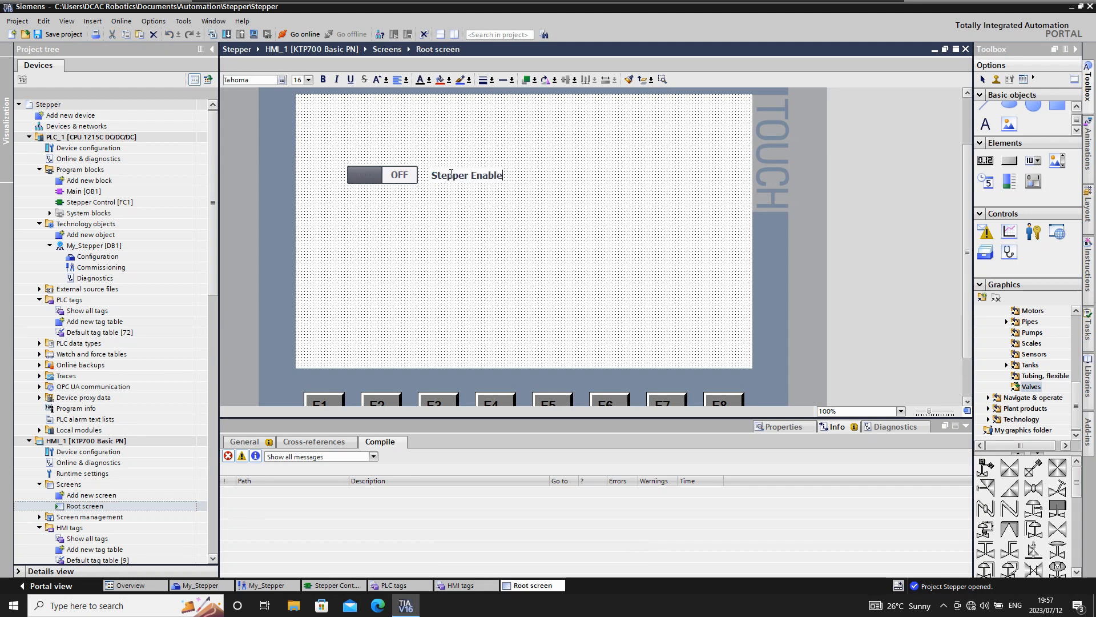
pyautogui.click(455, 195)
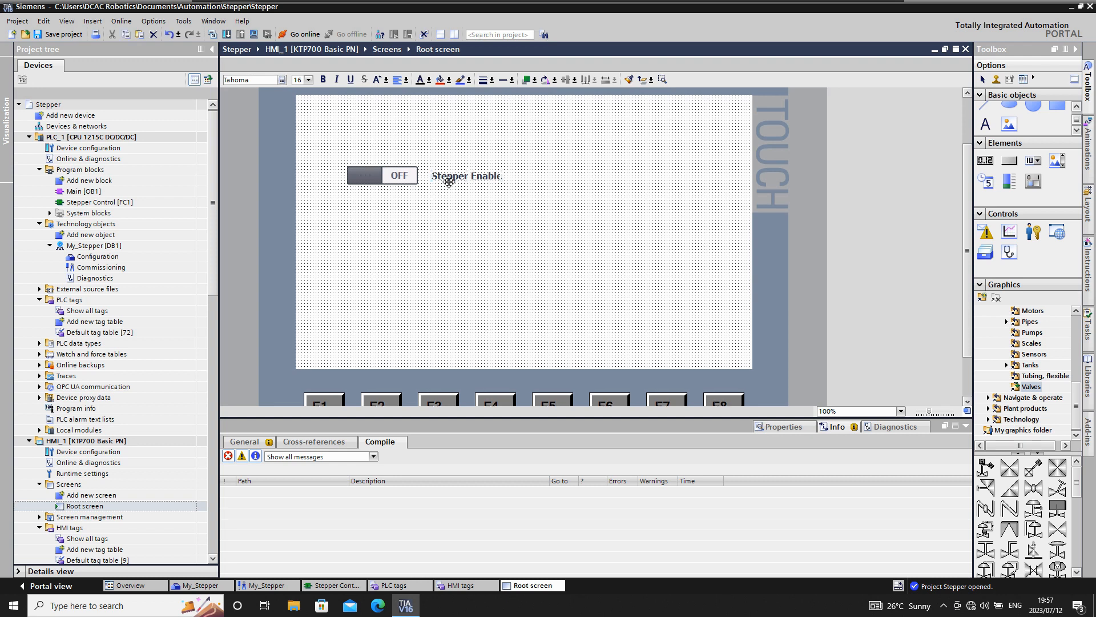
pyautogui.click(390, 175)
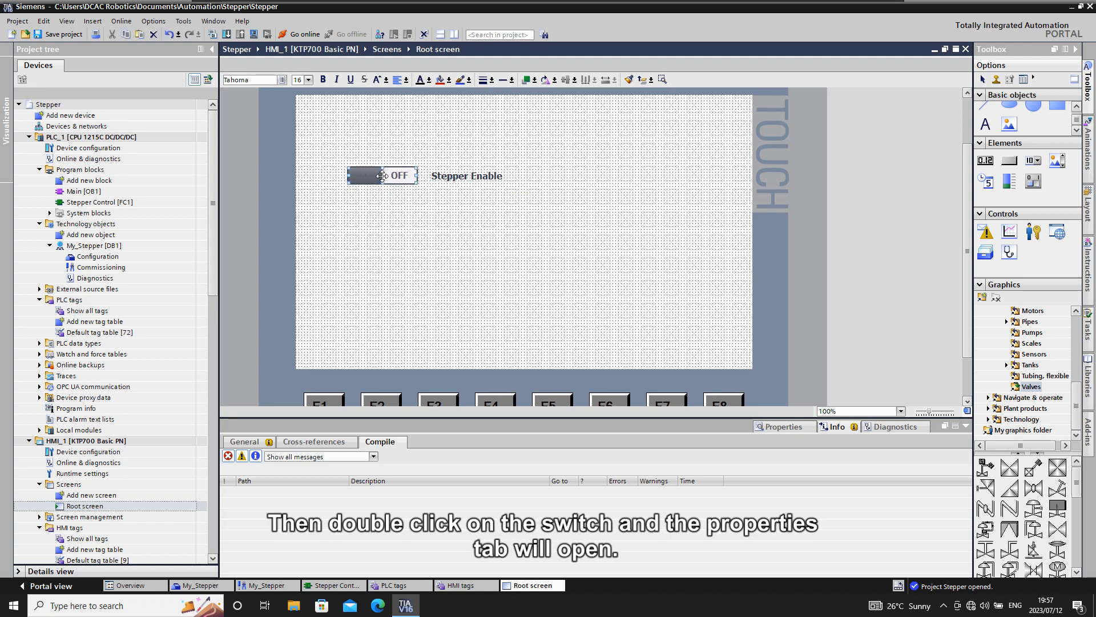
# Open the switch's properties and look over its general, process value and animation settings
pyautogui.doubleClick(382, 176)
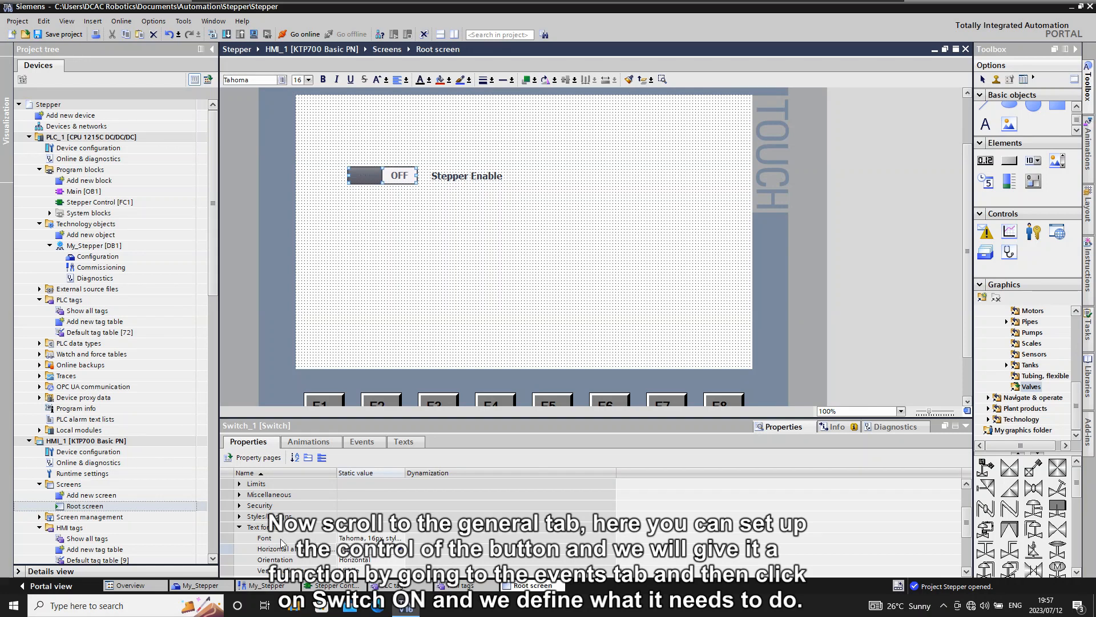
pyautogui.click(240, 526)
pyautogui.scroll(2, 247, 522)
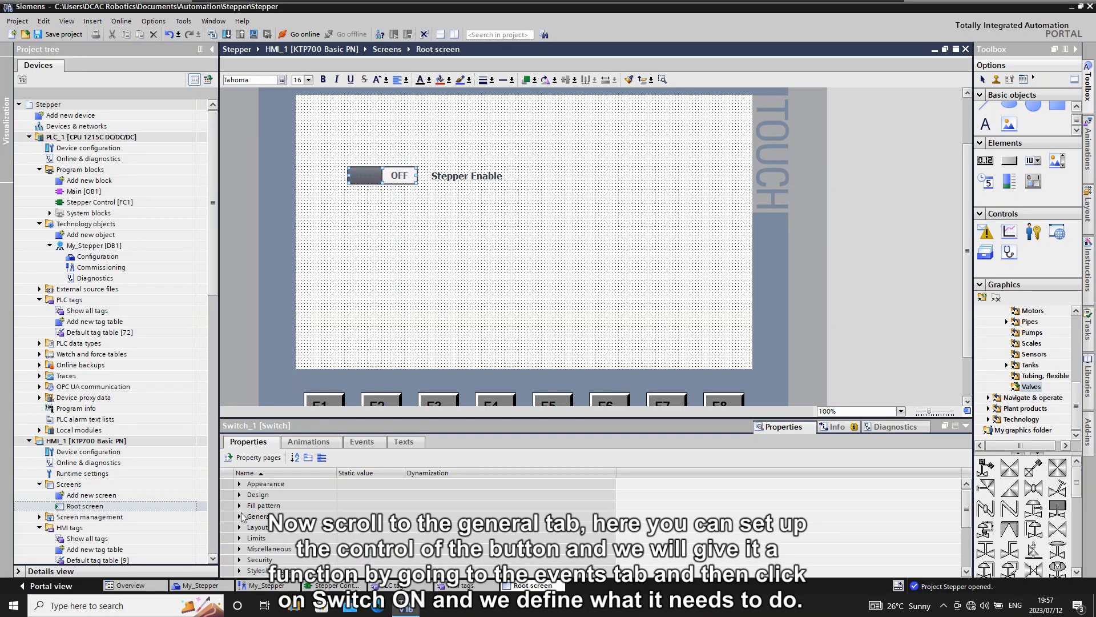
pyautogui.click(240, 517)
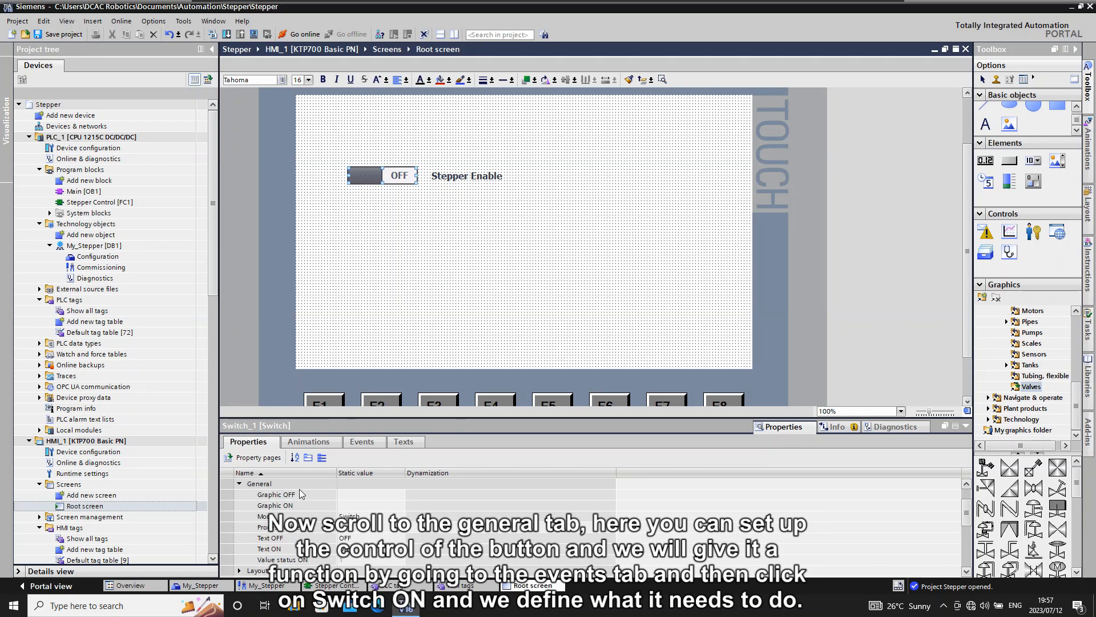
pyautogui.click(366, 530)
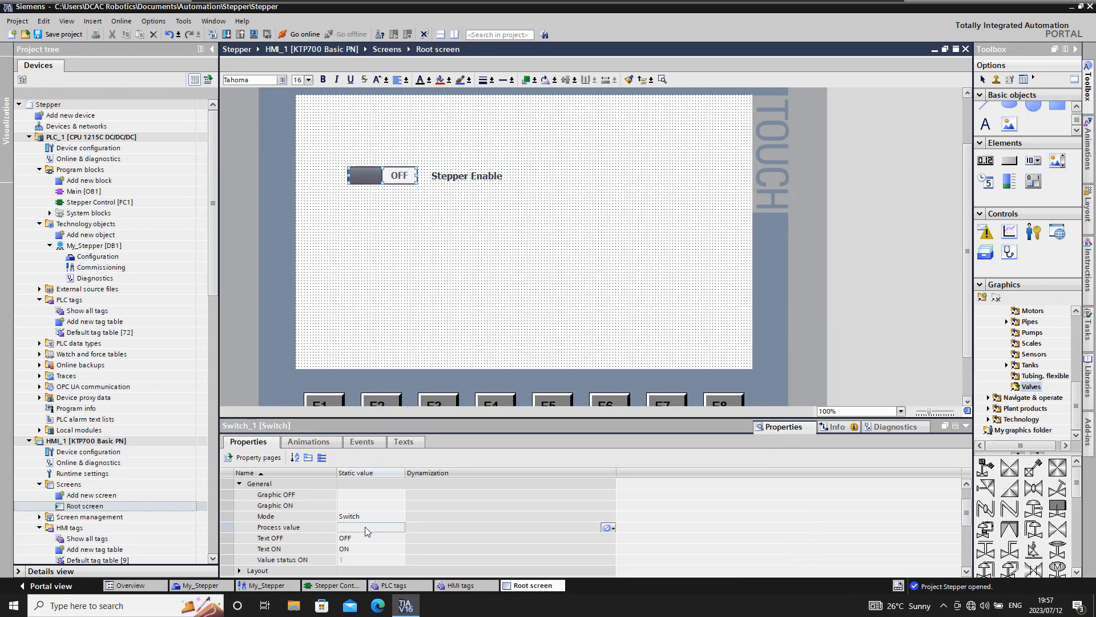
pyautogui.click(309, 443)
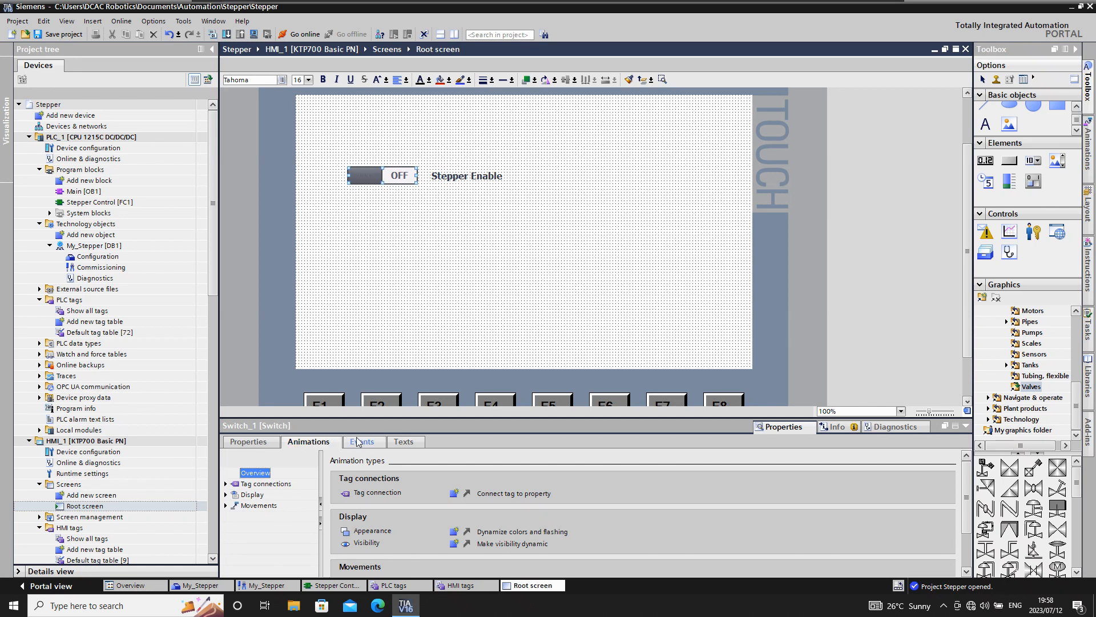
pyautogui.click(359, 442)
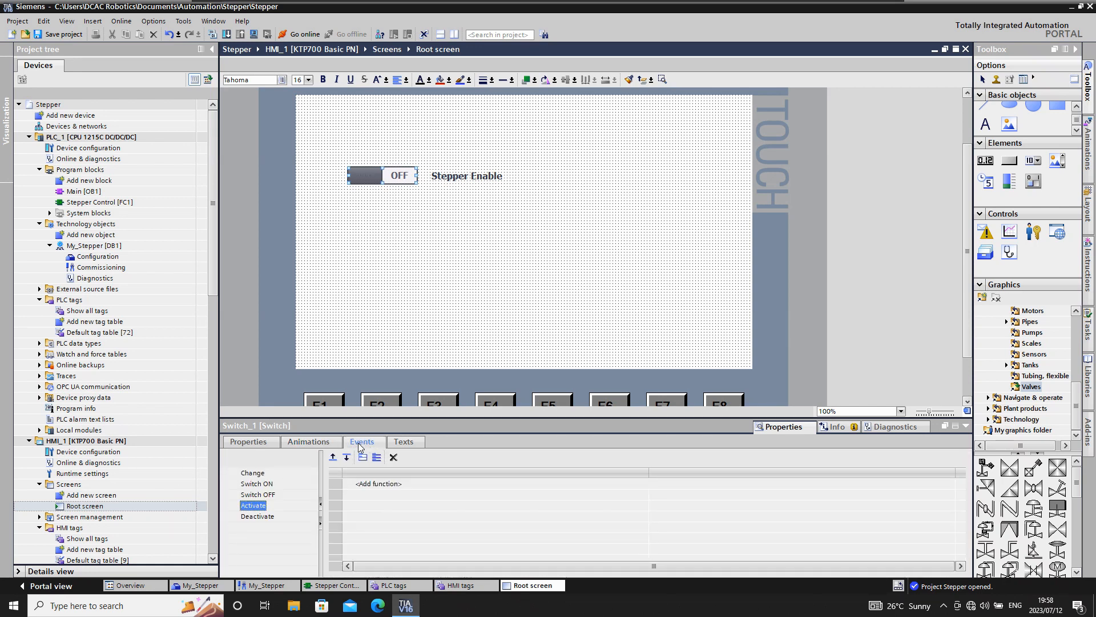
# Assign SetBit on tag StepperEnable to the switch's Switch ON event
pyautogui.click(266, 485)
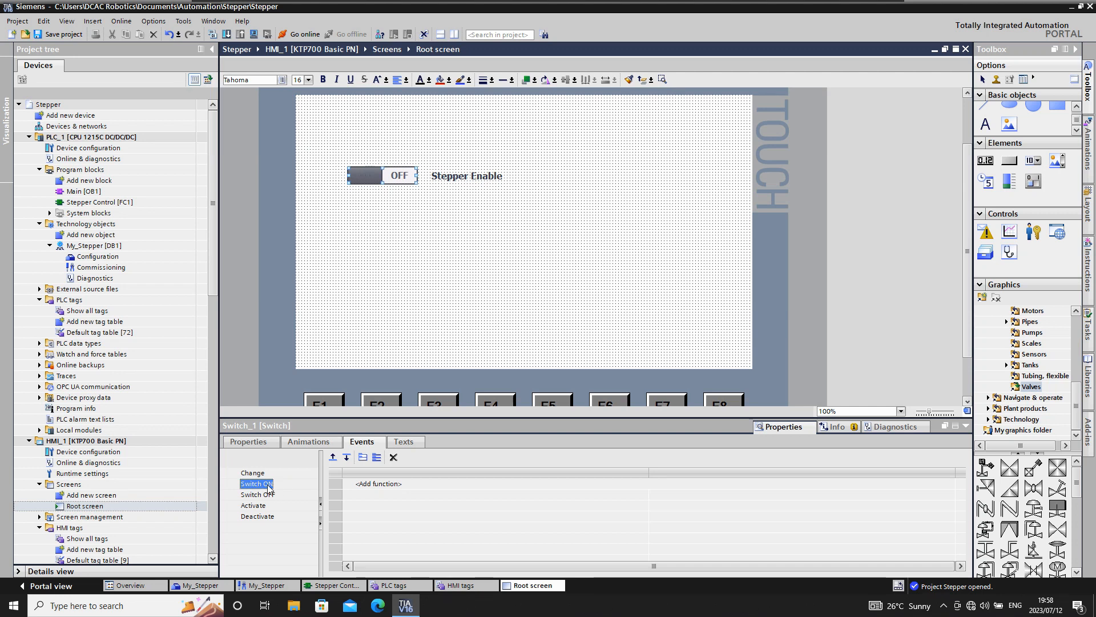
pyautogui.click(383, 485)
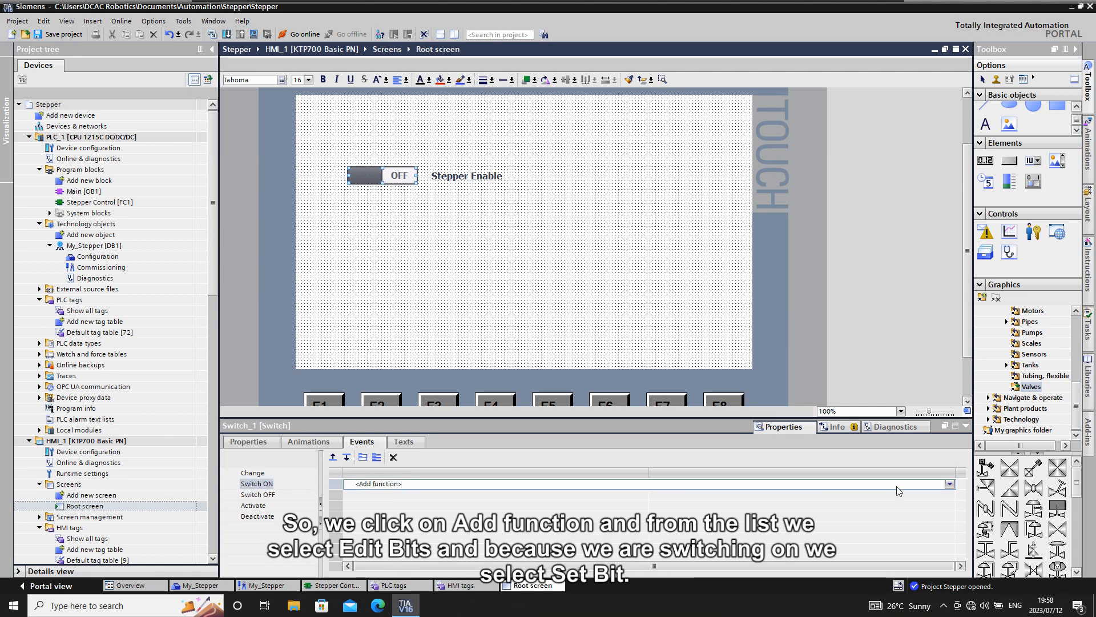
pyautogui.click(950, 484)
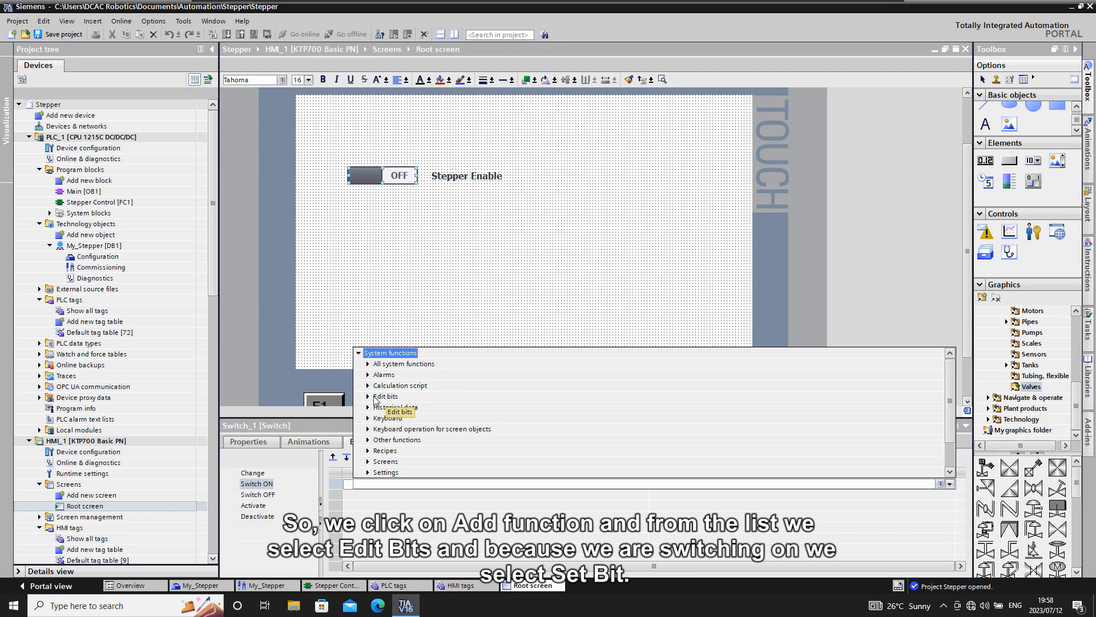
pyautogui.click(369, 397)
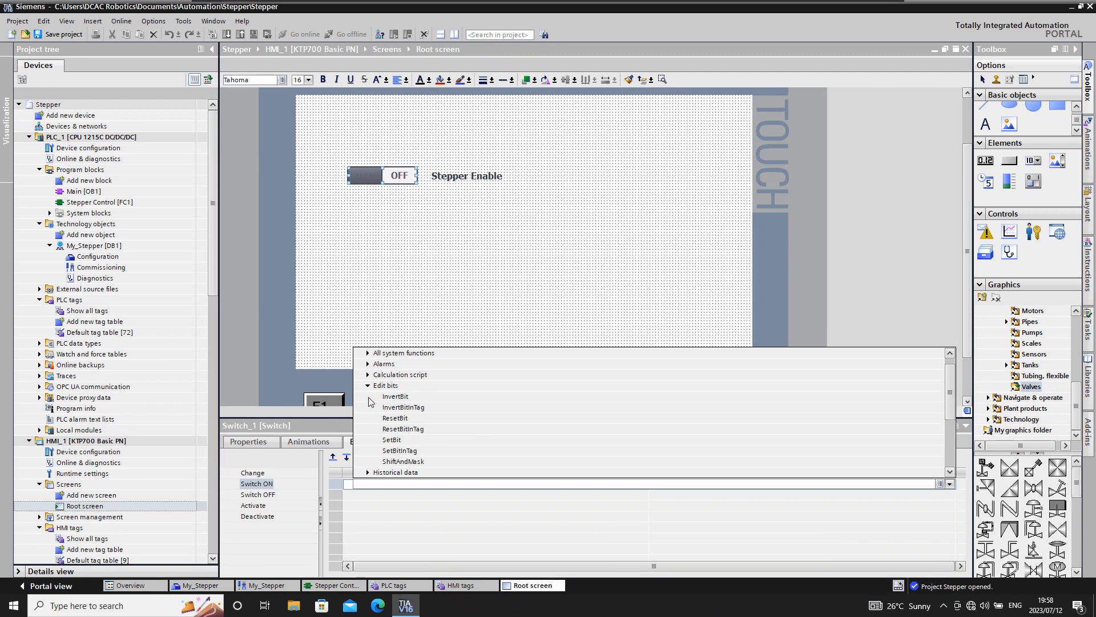
pyautogui.click(391, 439)
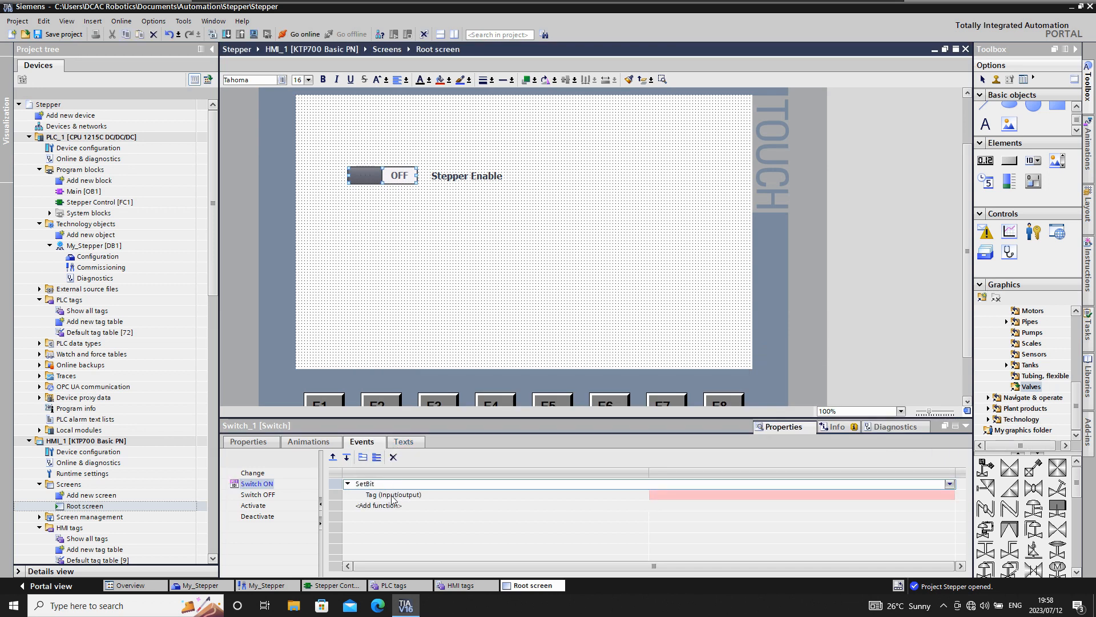
pyautogui.click(897, 494)
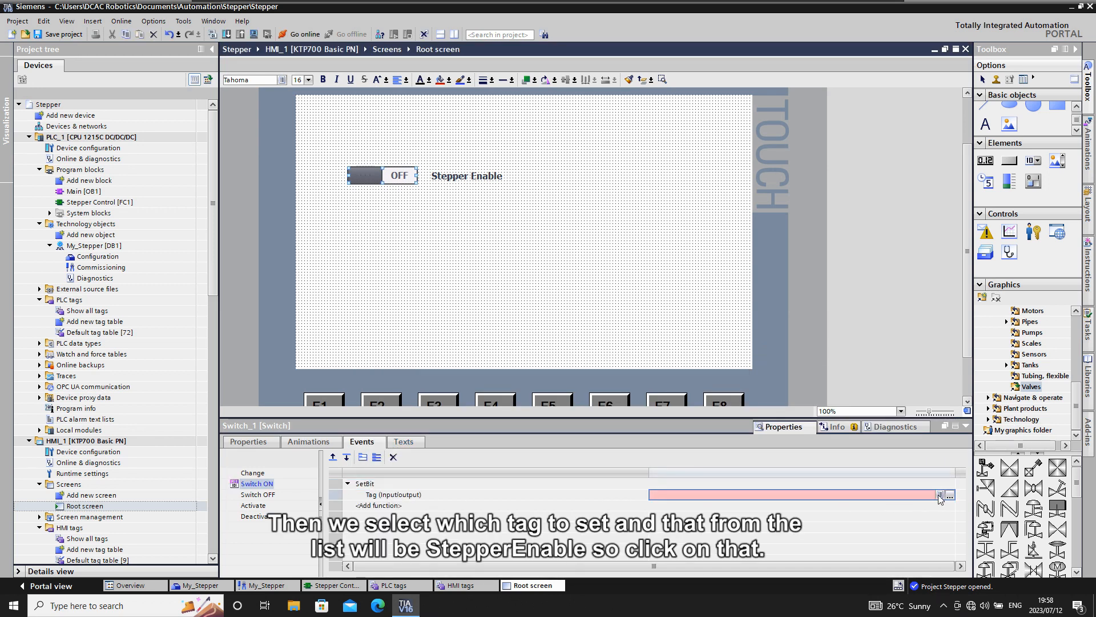
pyautogui.click(939, 495)
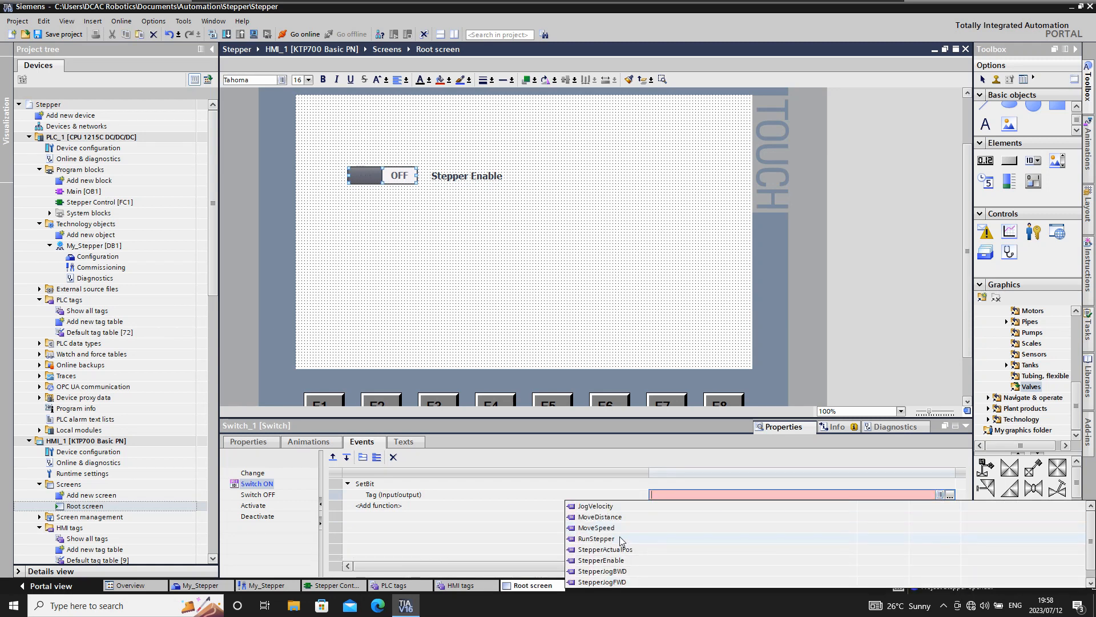
pyautogui.click(604, 562)
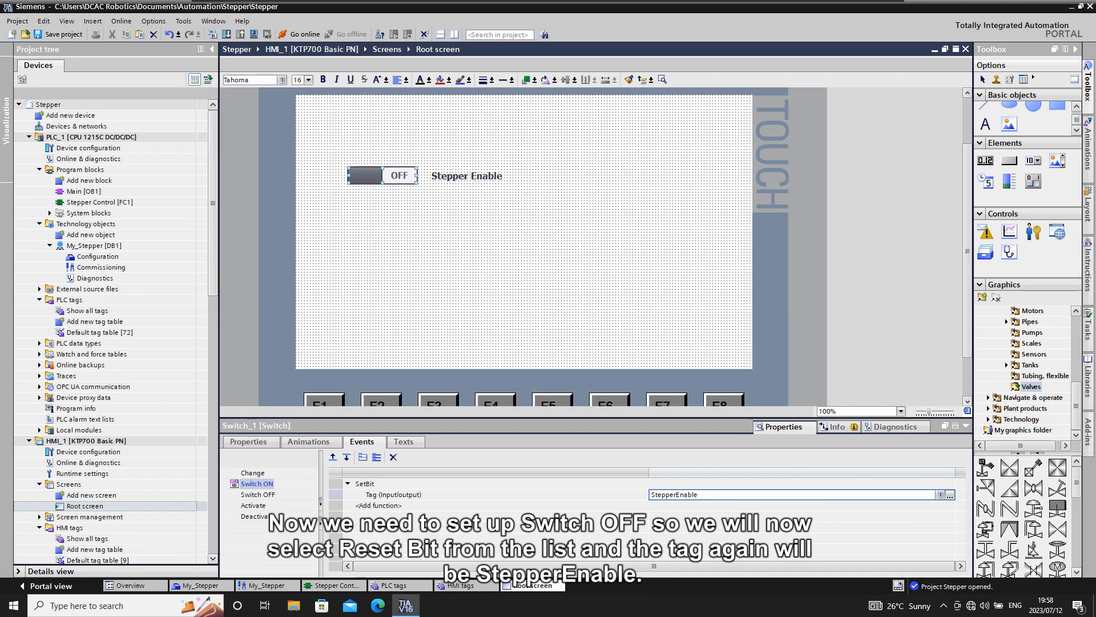
# Assign ResetBit on StepperEnable to the Switch OFF event and recheck both events
pyautogui.click(247, 495)
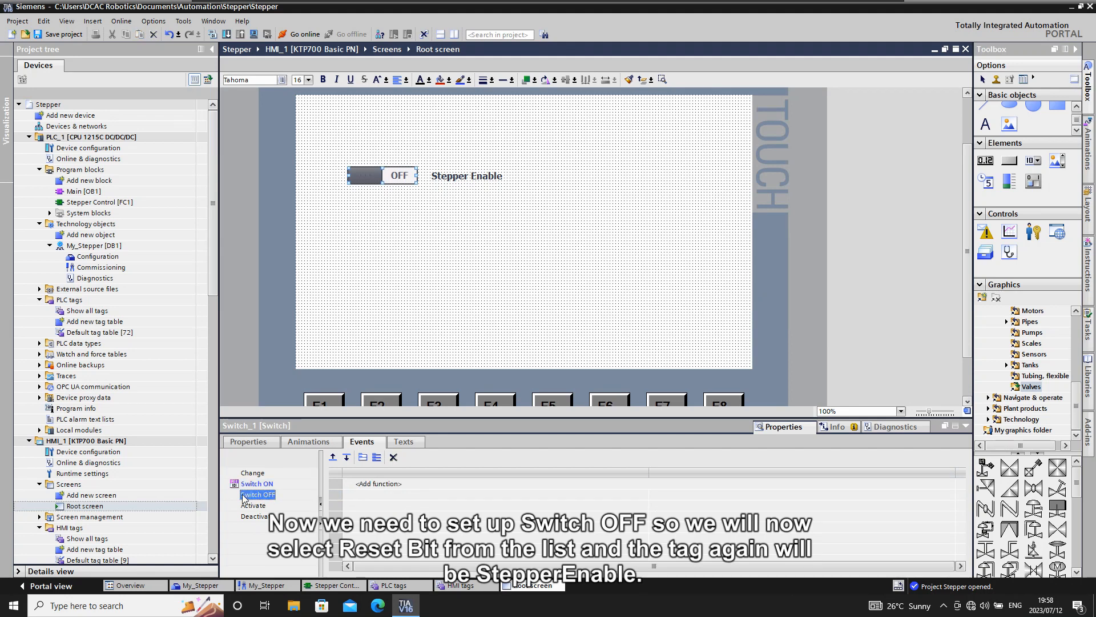
pyautogui.click(380, 485)
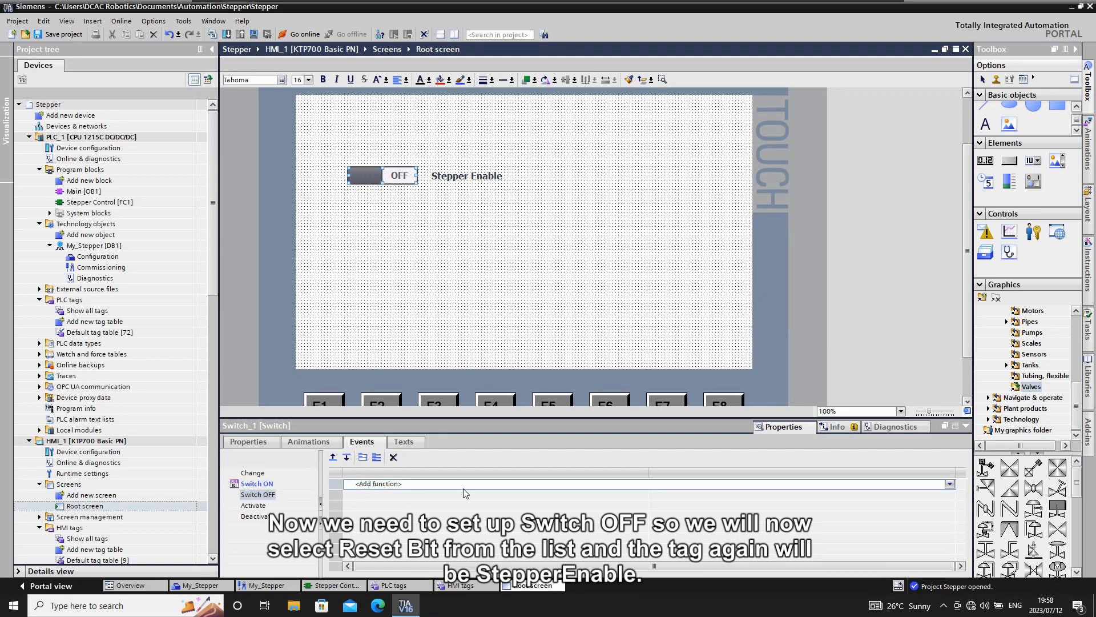
pyautogui.click(951, 485)
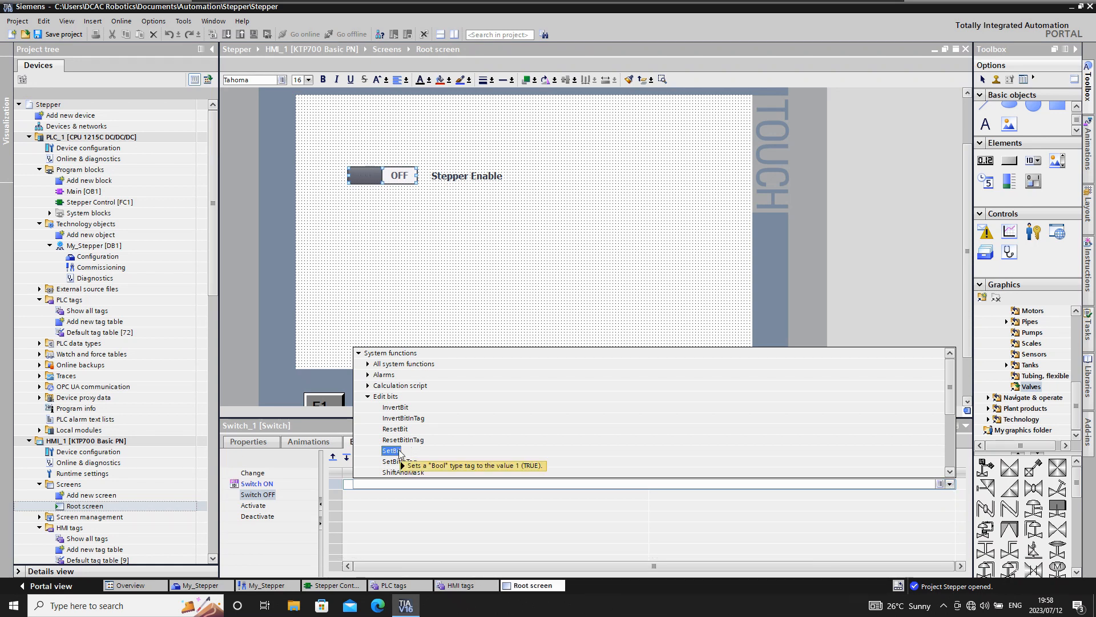
pyautogui.click(395, 430)
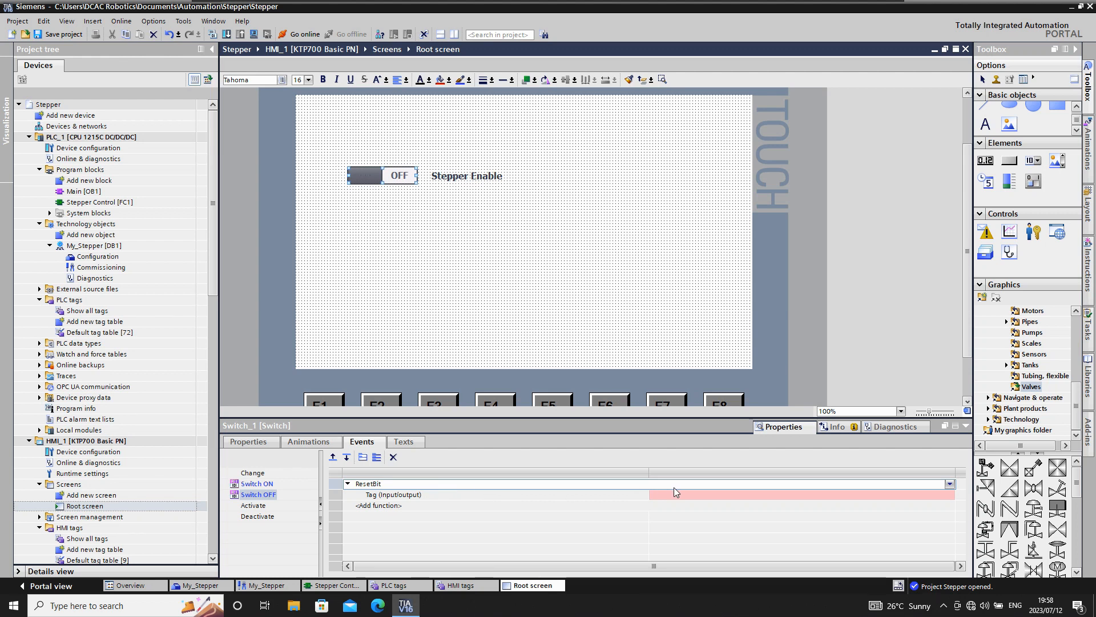
pyautogui.click(689, 496)
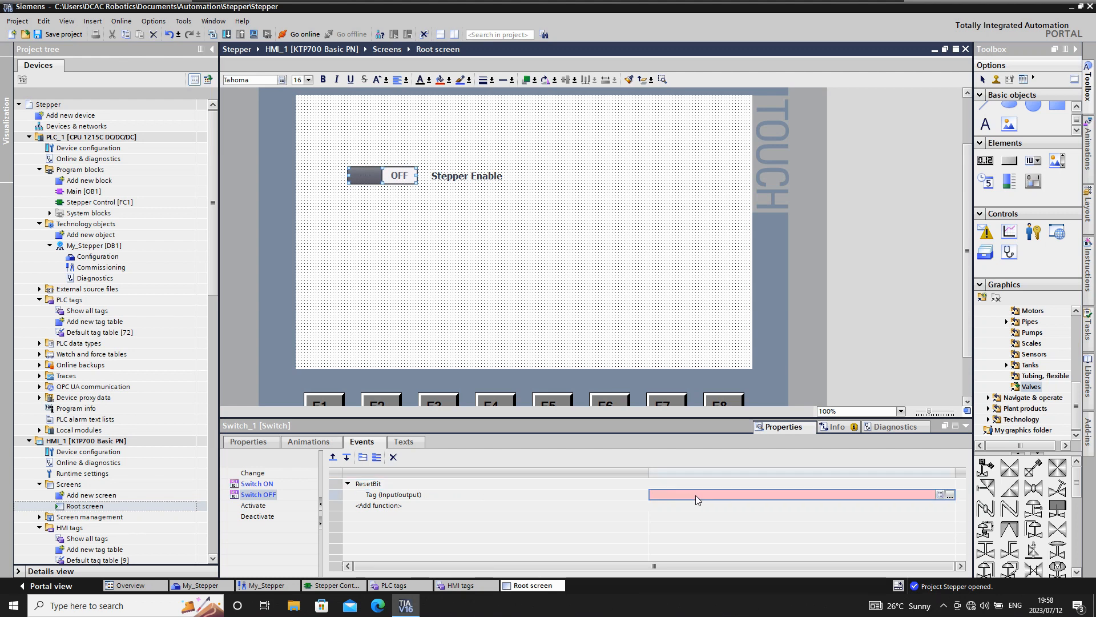
pyautogui.click(940, 495)
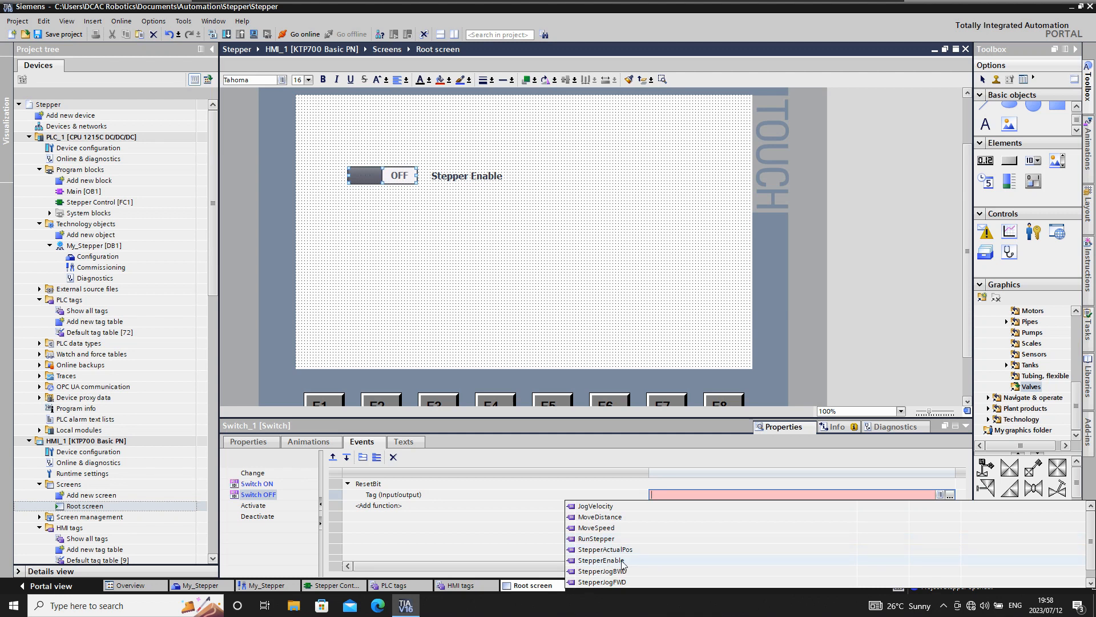
pyautogui.click(597, 560)
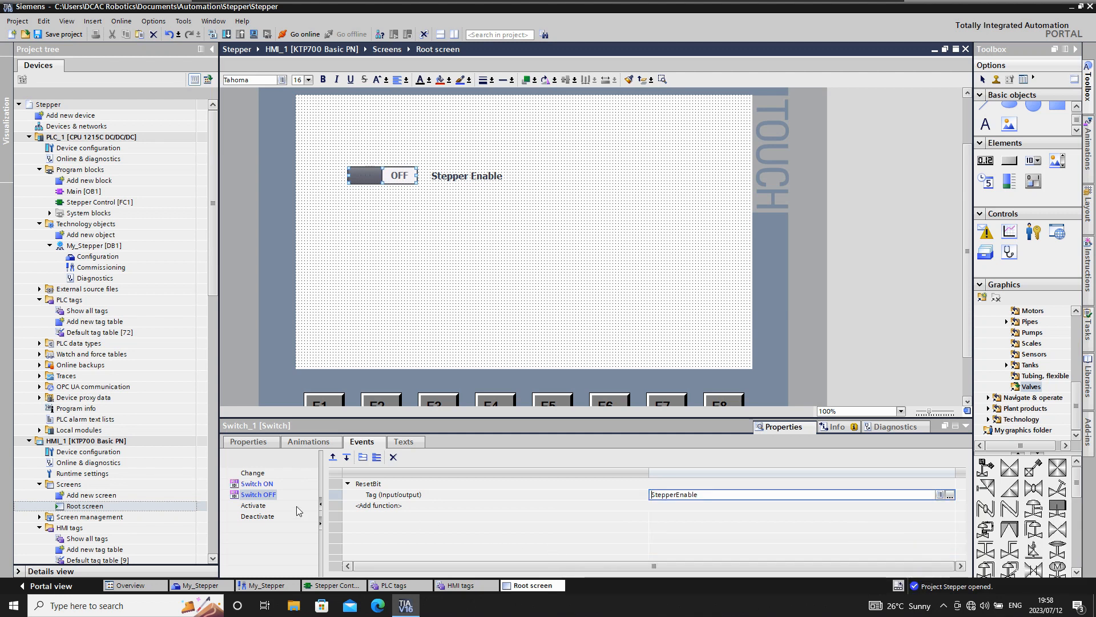
pyautogui.click(259, 484)
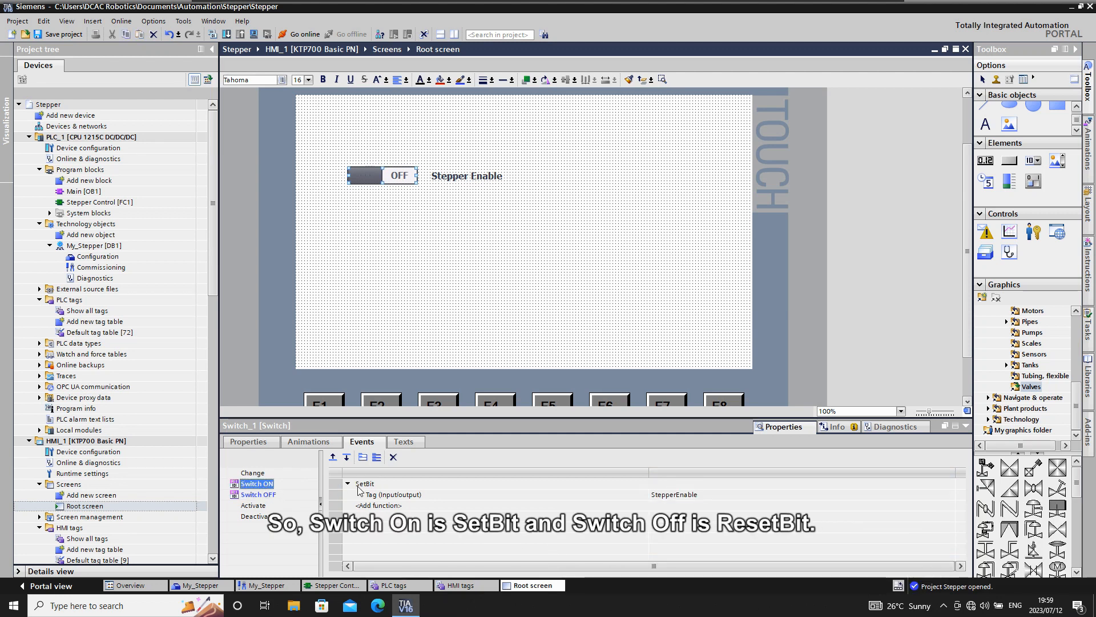
pyautogui.click(317, 497)
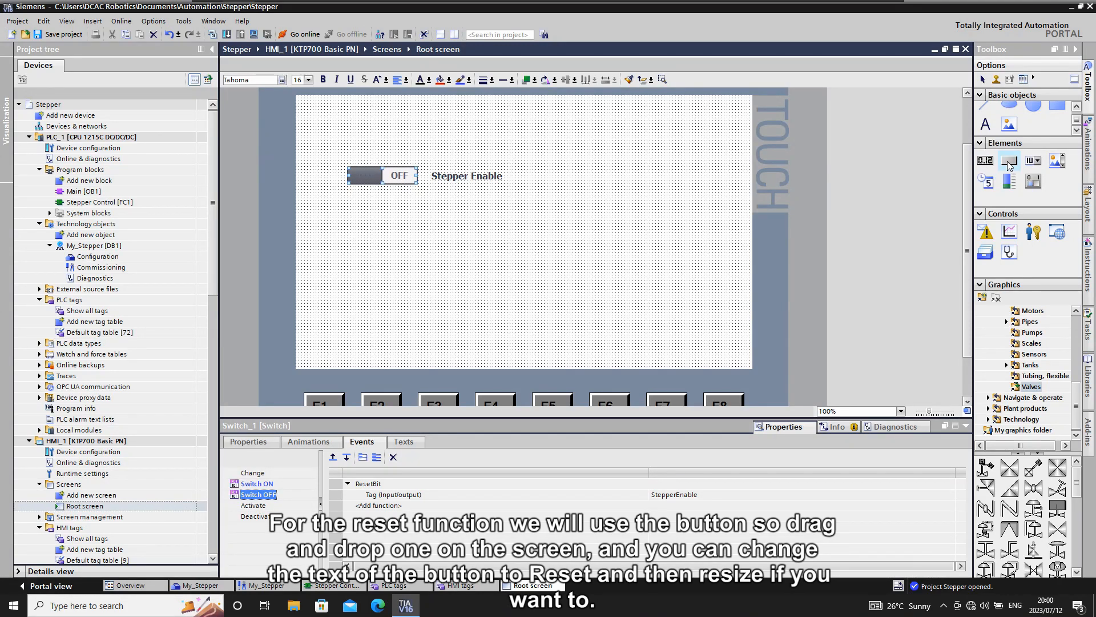
# Place a RESET button below the switch, widened to match it
pyautogui.moveTo(1008, 165); pyautogui.dragTo(376, 206)
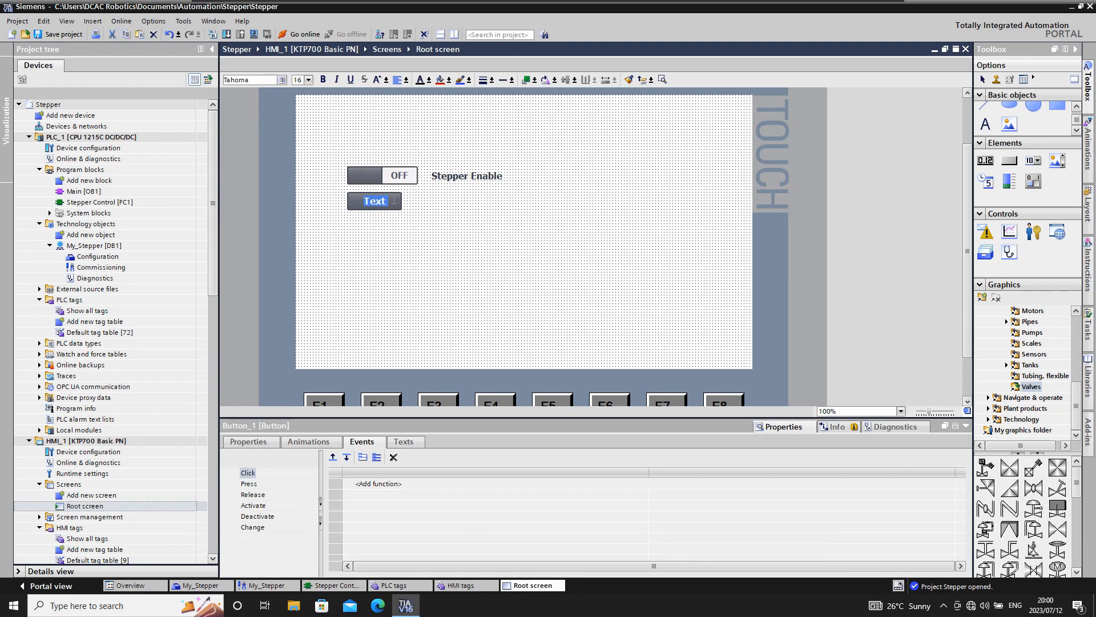
pyautogui.write('RESET')
pyautogui.click(409, 212)
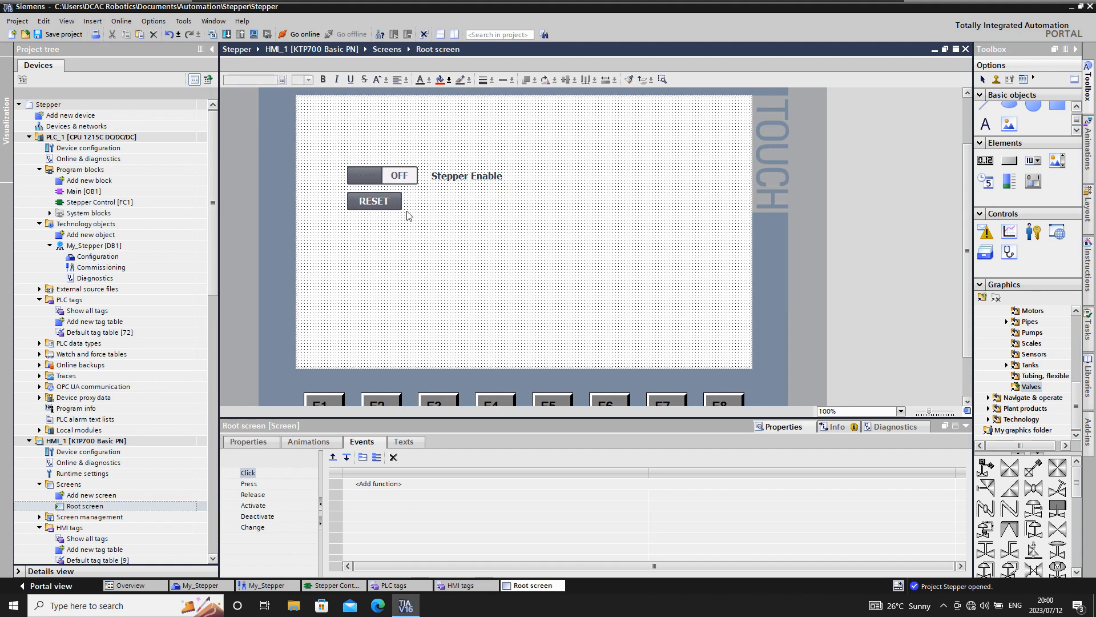
pyautogui.moveTo(399, 202); pyautogui.dragTo(415, 201)
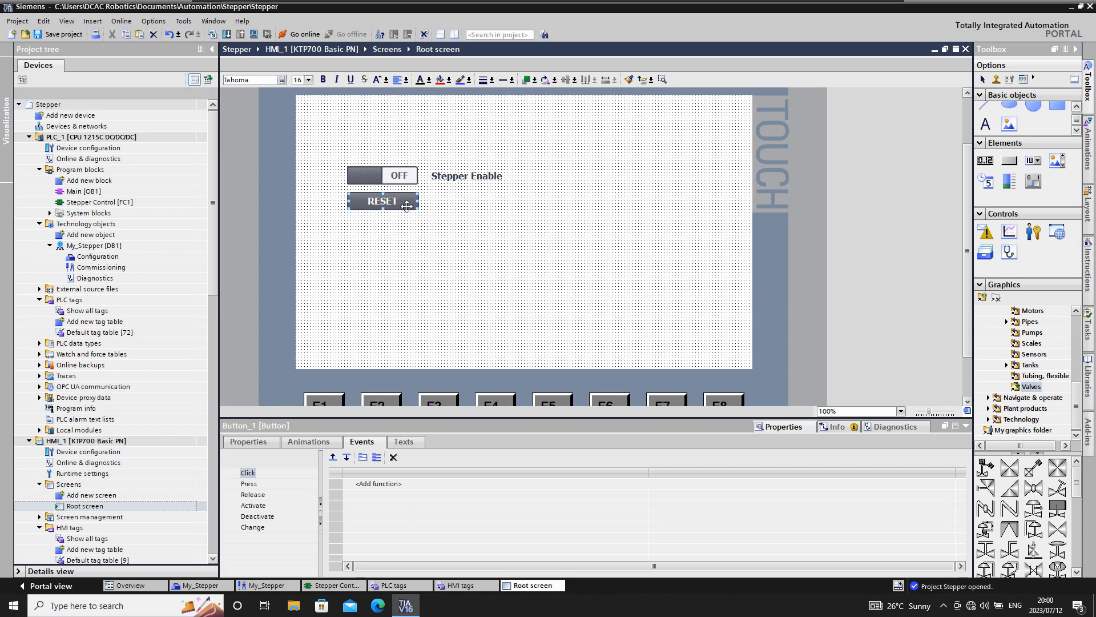
pyautogui.click(442, 195)
# Duplicate the Stepper Enable label beside RESET and change its text to 'Stepper Reset'
pyautogui.click(447, 177)
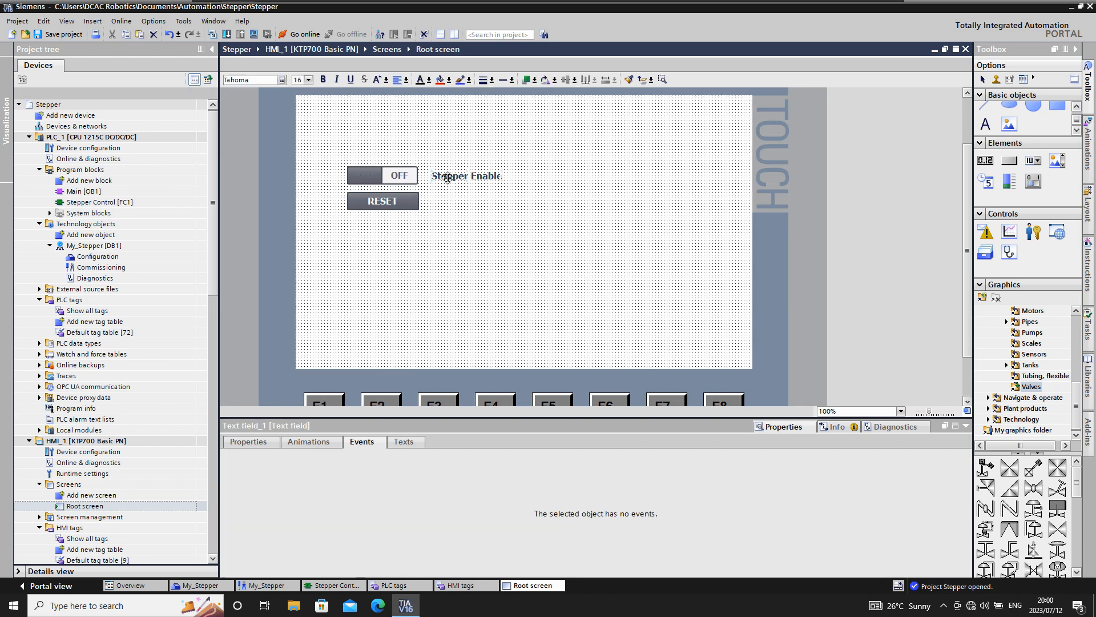
pyautogui.hotkey('ctrl', 'c')
pyautogui.hotkey('ctrl', 'v')
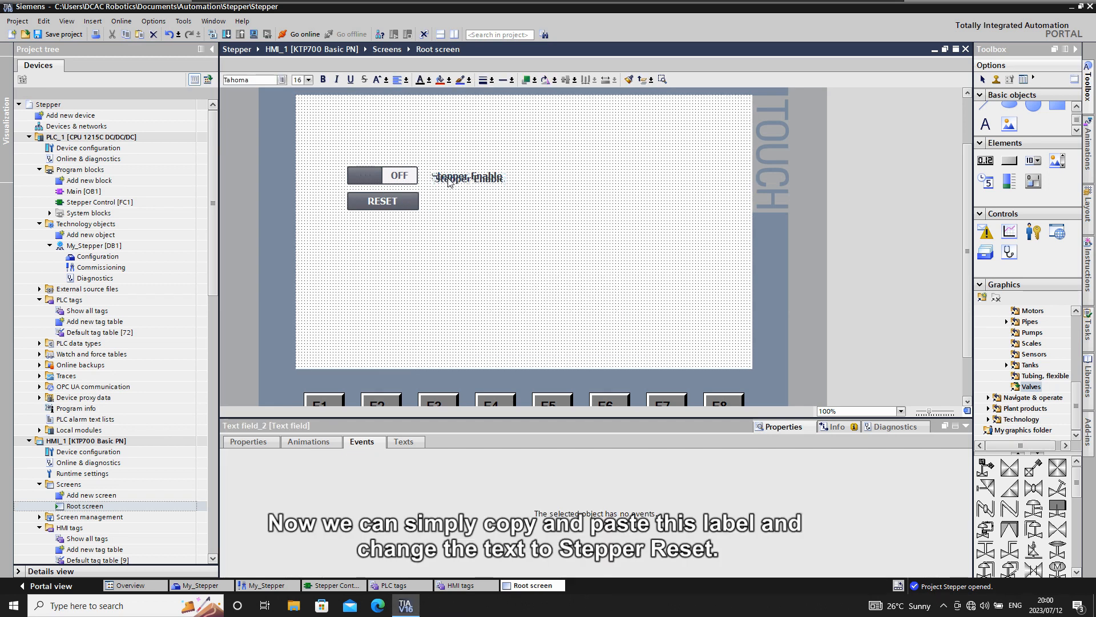
pyautogui.moveTo(449, 182); pyautogui.dragTo(448, 206)
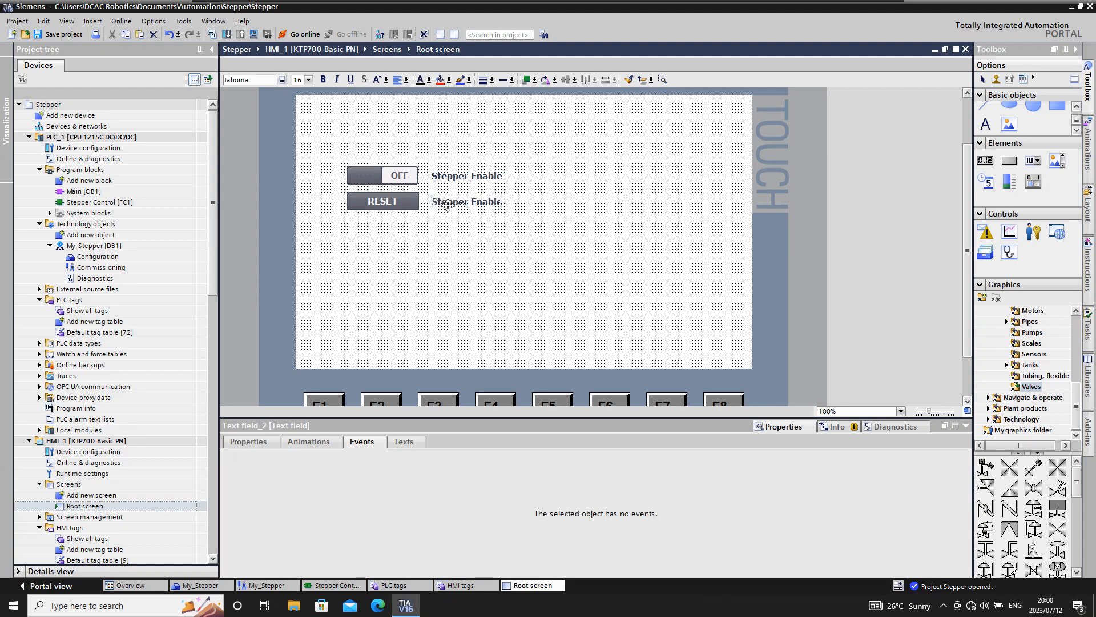
pyautogui.doubleClick(477, 201)
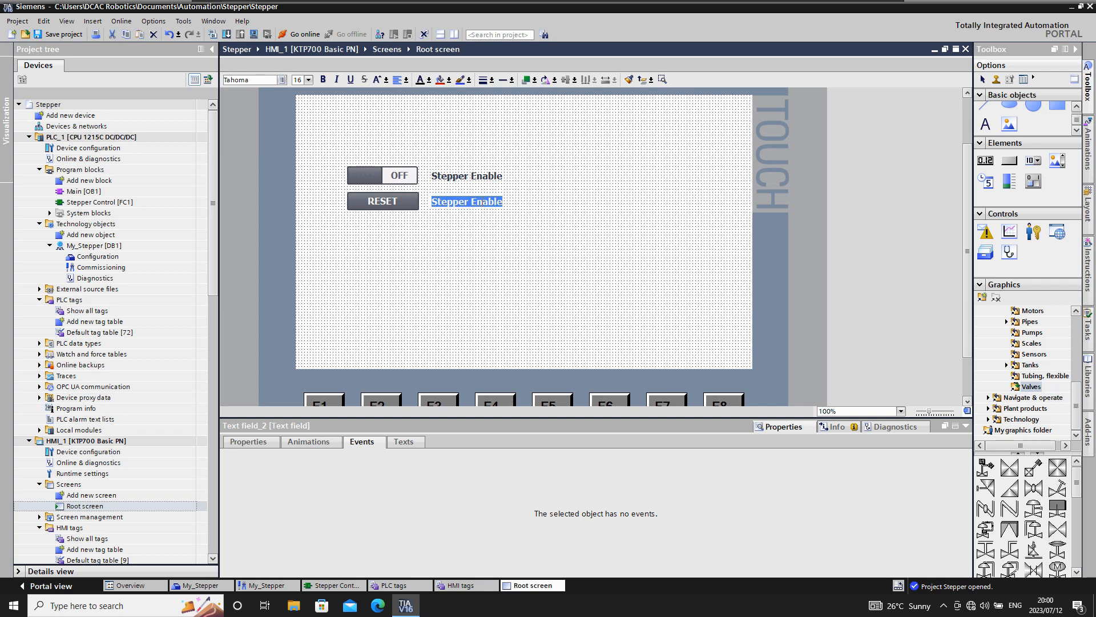
pyautogui.click(482, 200)
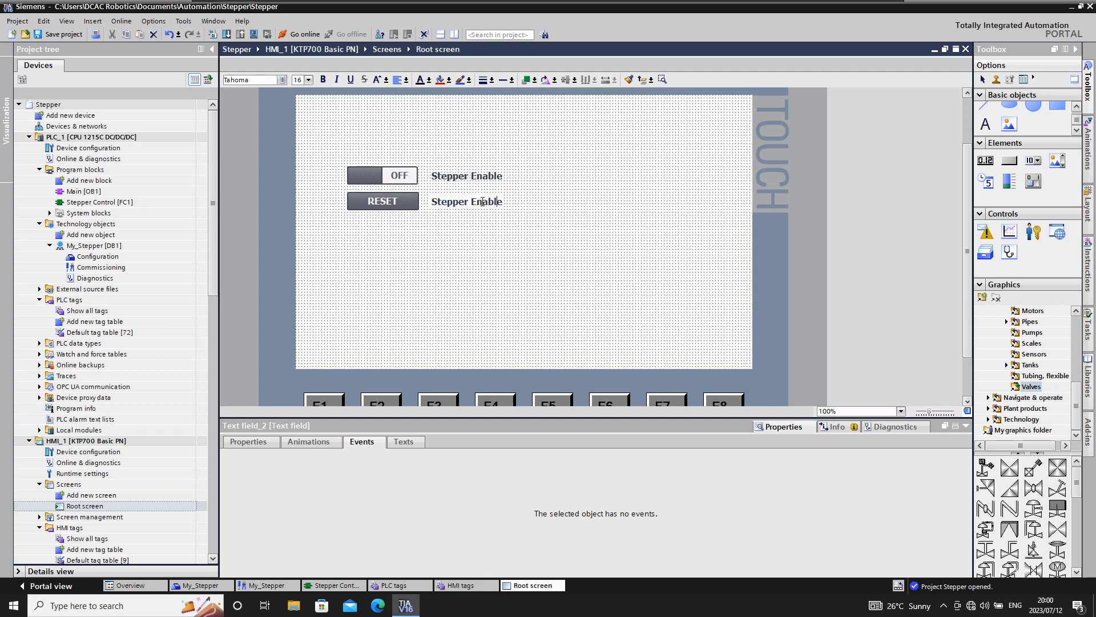
pyautogui.press('BackSpace')
pyautogui.press('BackSpace')
pyautogui.press('BackSpace')
pyautogui.press('BackSpace')
pyautogui.write('Reset')
pyautogui.click(482, 219)
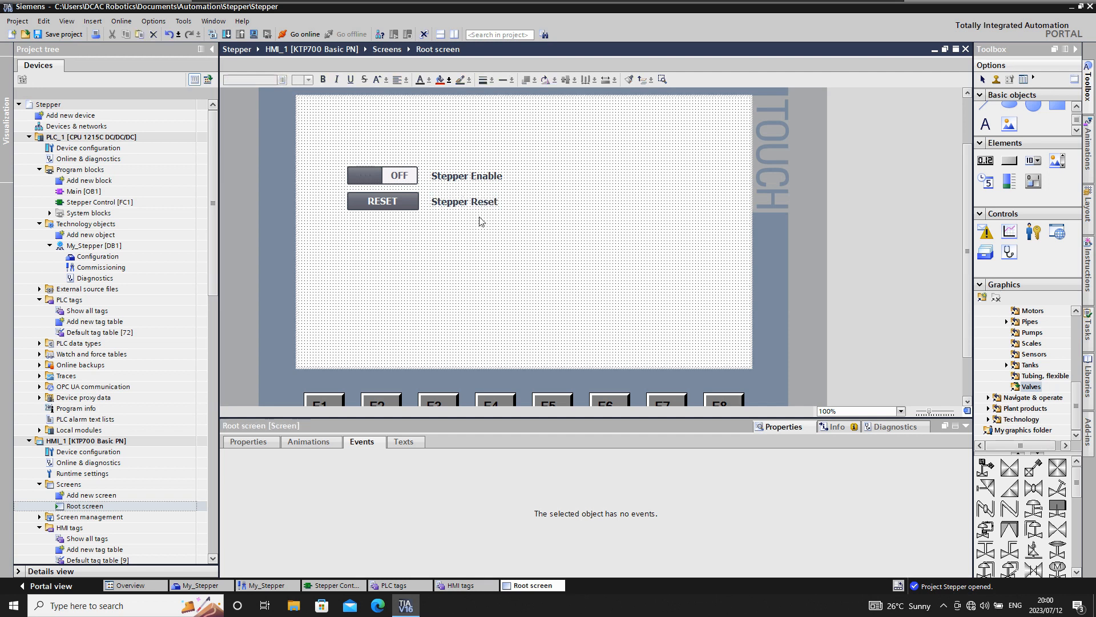
pyautogui.click(386, 200)
pyautogui.doubleClick(386, 200)
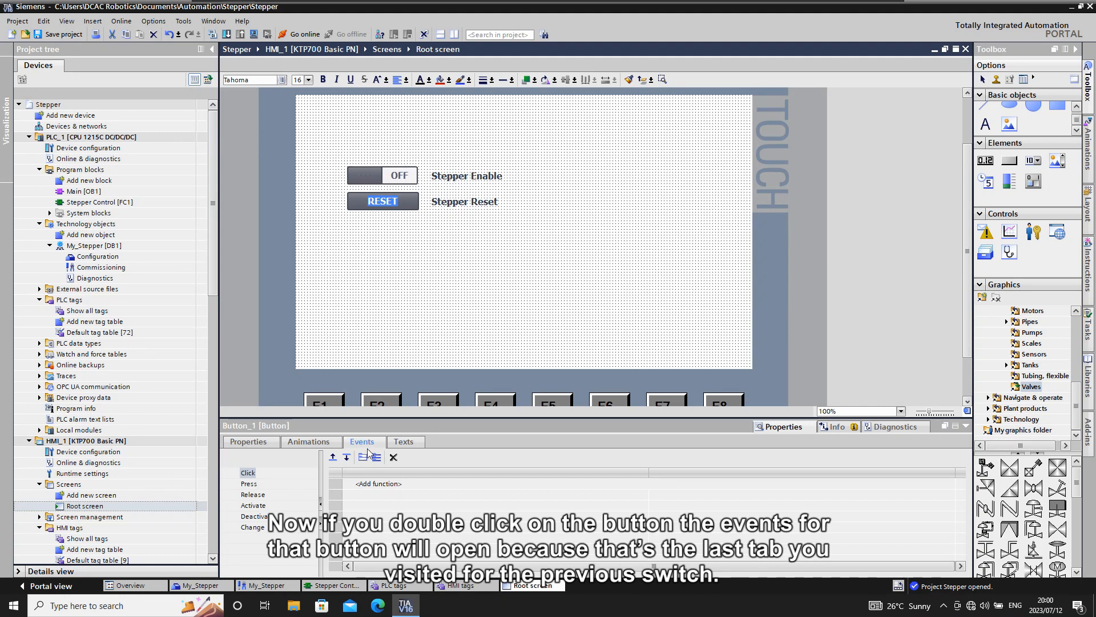
# Assign SetBit on StepperReset to the RESET button's Press event
pyautogui.click(249, 484)
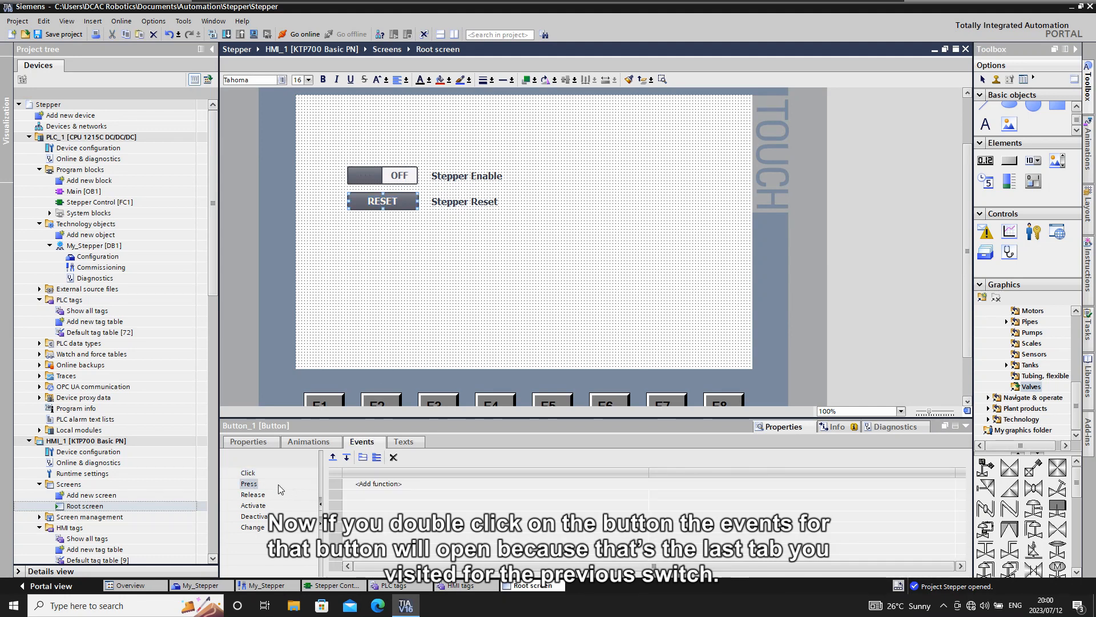
pyautogui.click(378, 484)
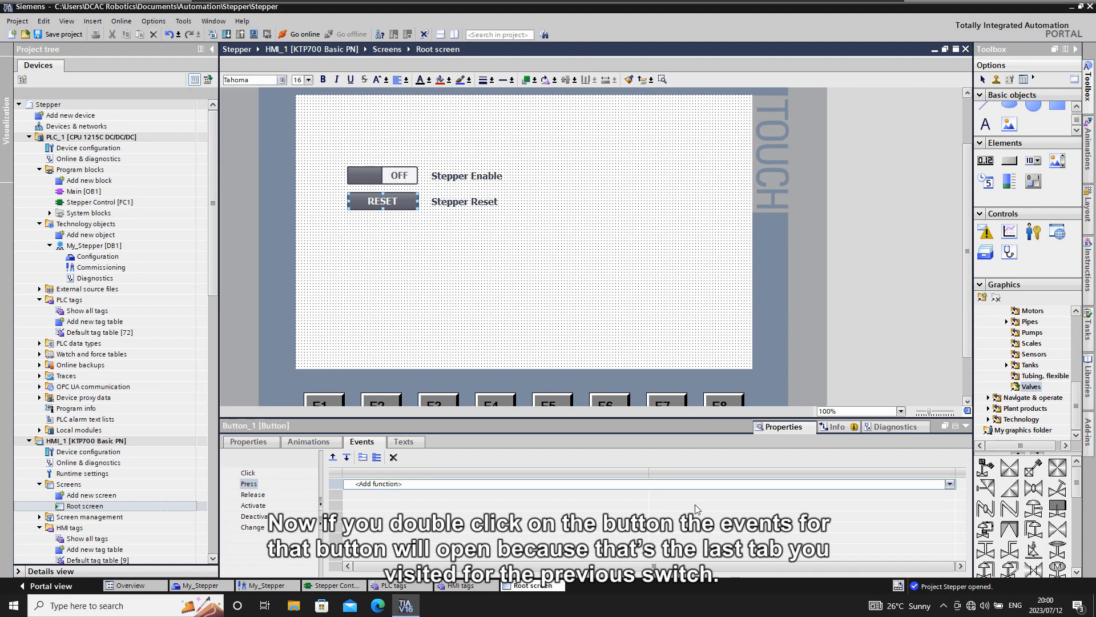
pyautogui.click(950, 484)
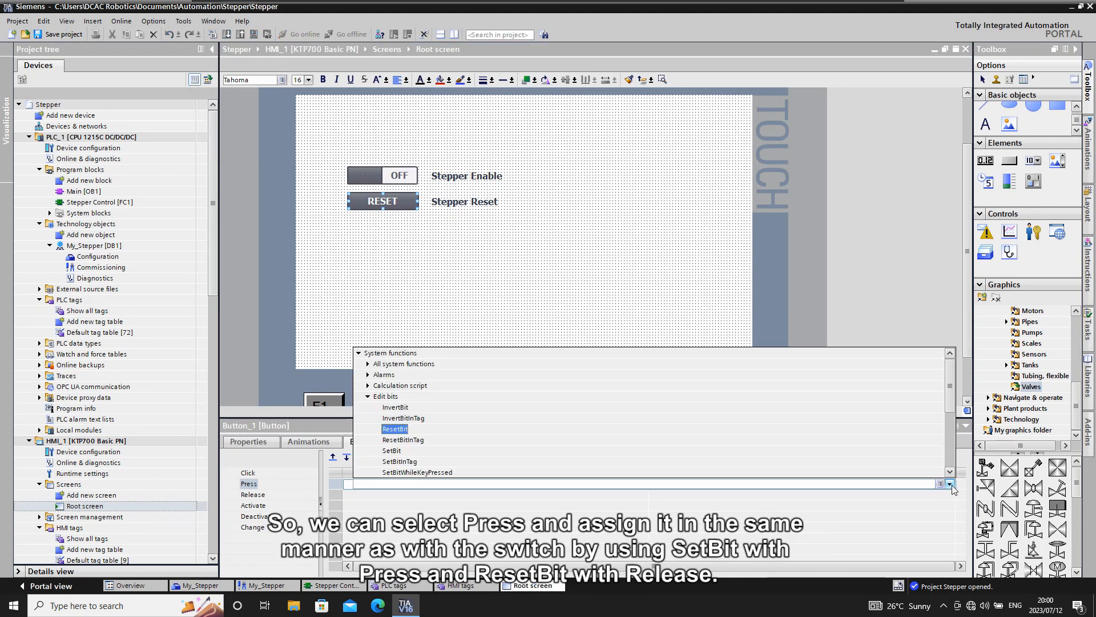
pyautogui.click(398, 451)
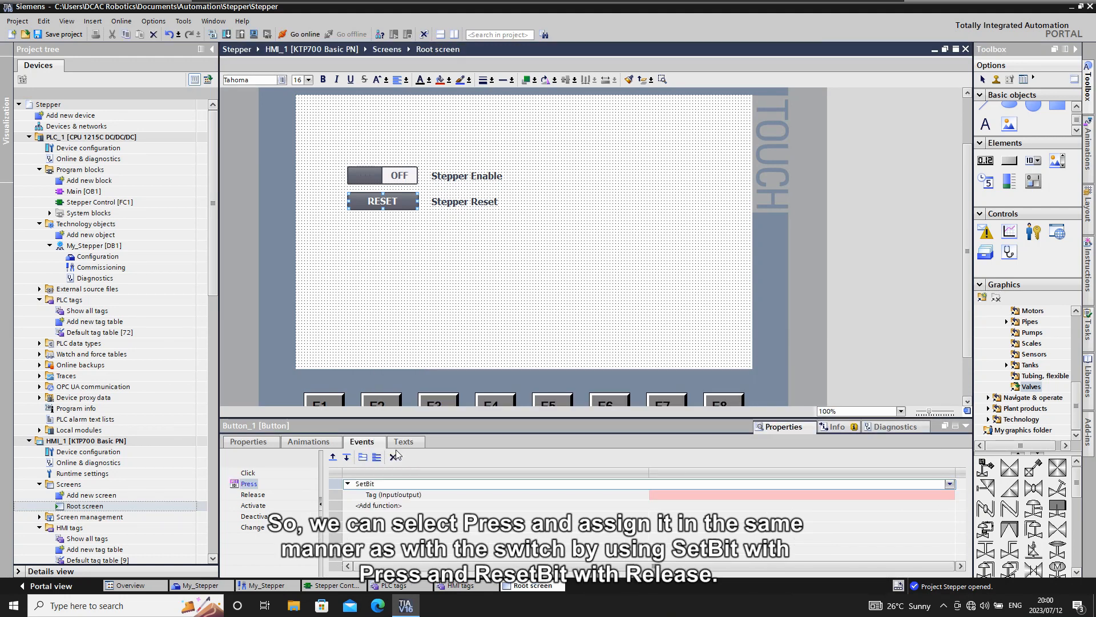
pyautogui.click(734, 495)
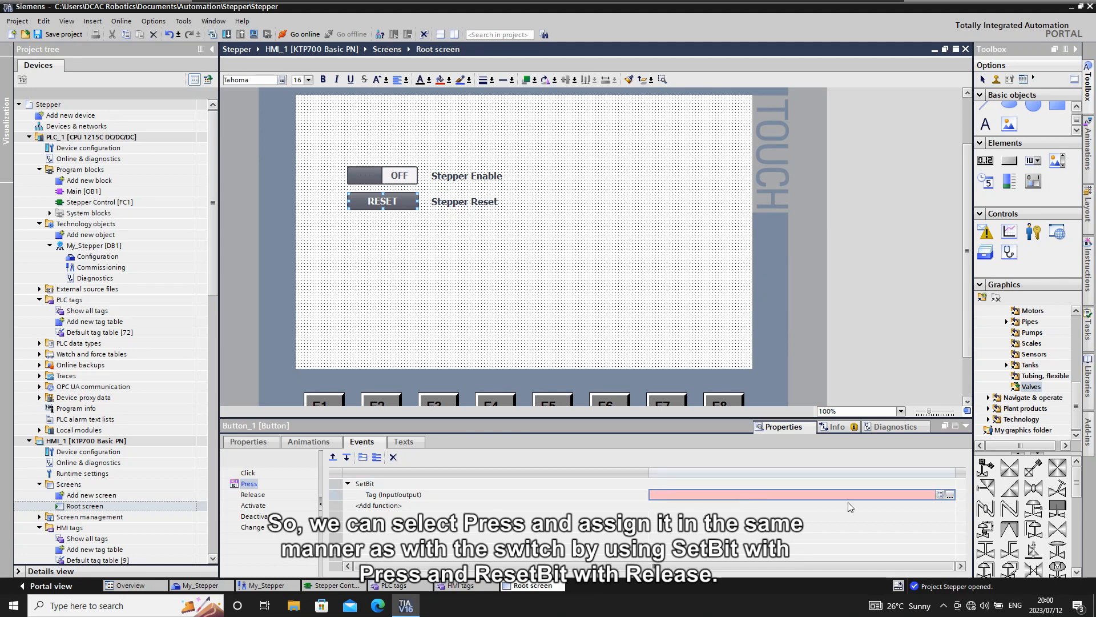
pyautogui.click(940, 495)
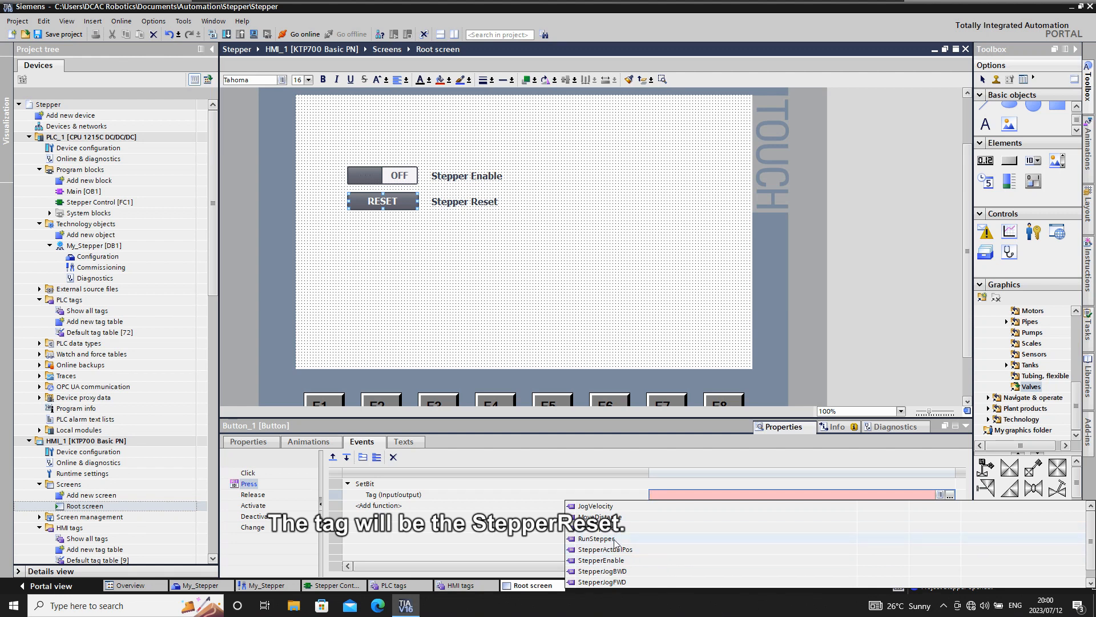
pyautogui.scroll(-1, 615, 542)
pyautogui.click(599, 560)
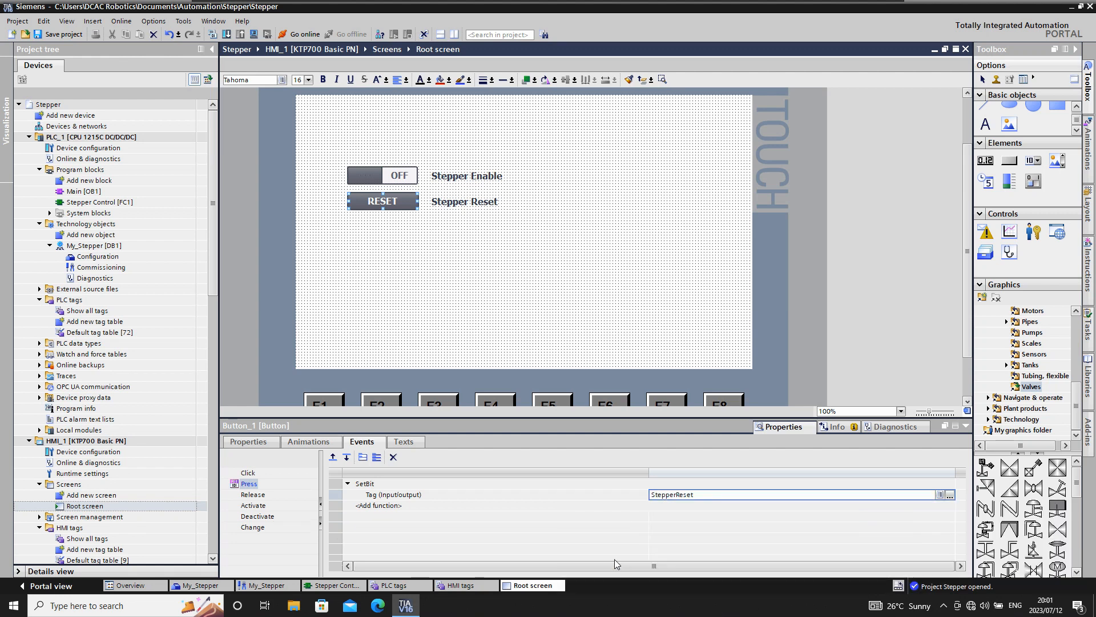
# Assign ResetBit on StepperReset to the Release event and recheck the Press event
pyautogui.click(253, 495)
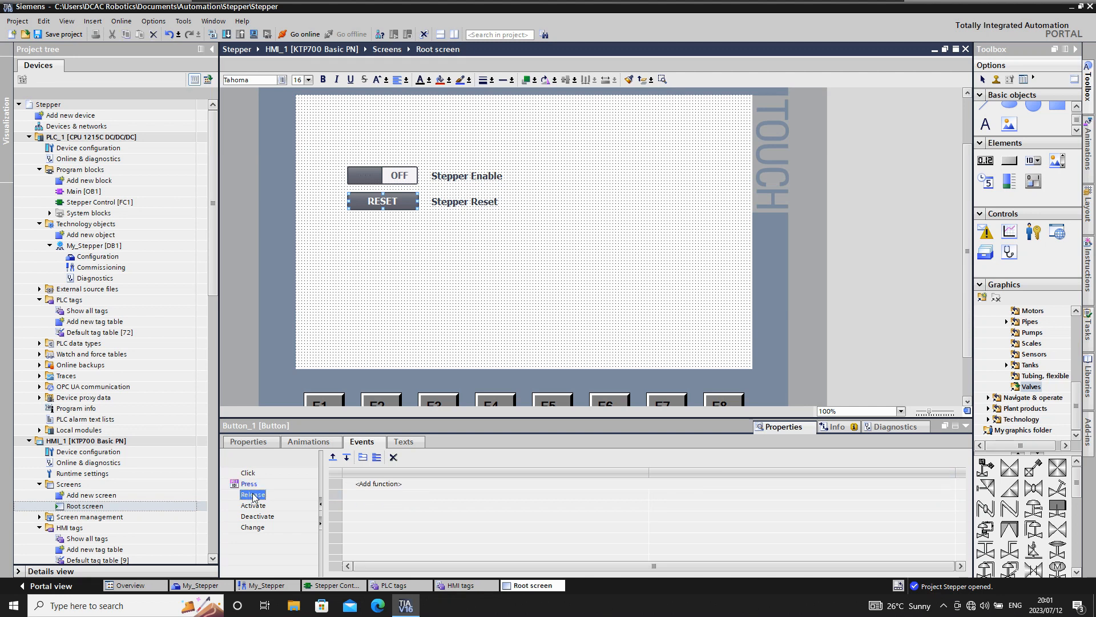
pyautogui.click(379, 487)
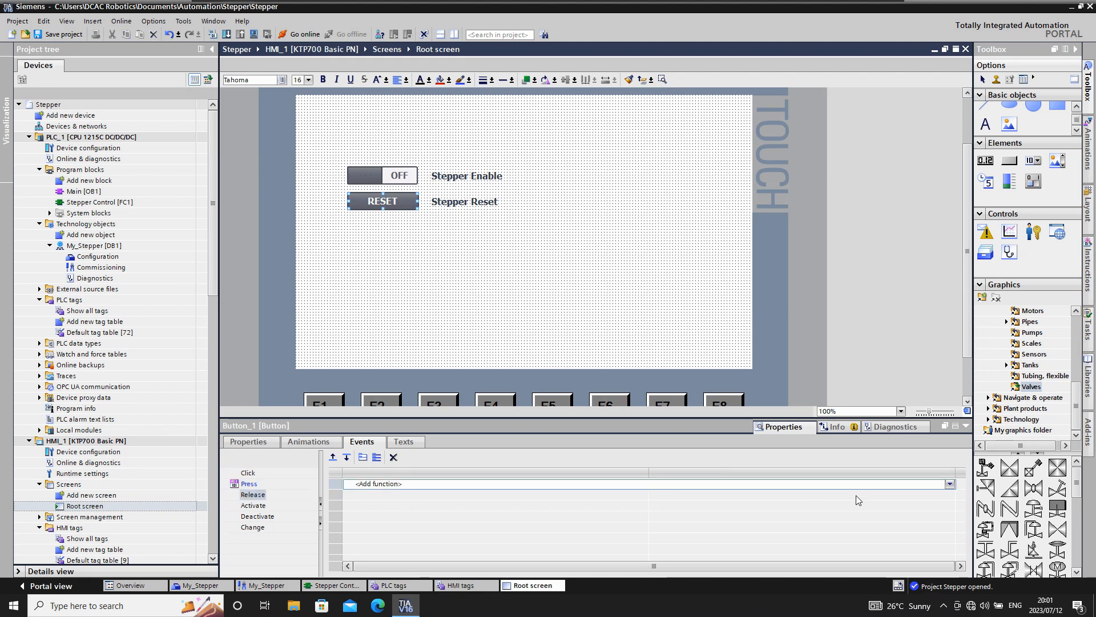
pyautogui.click(950, 485)
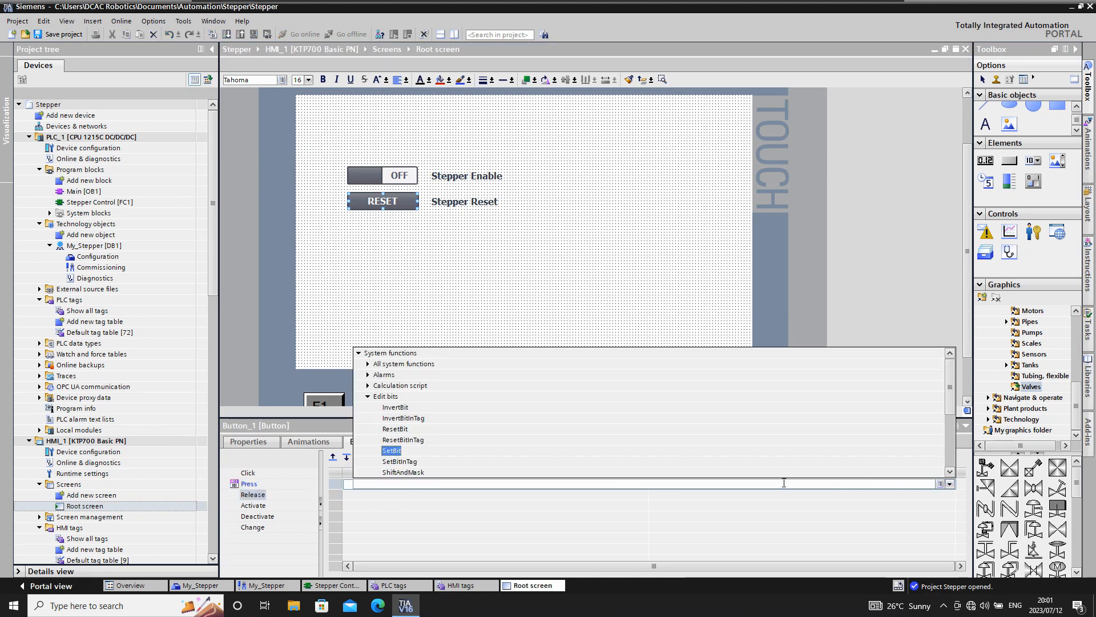
pyautogui.click(400, 430)
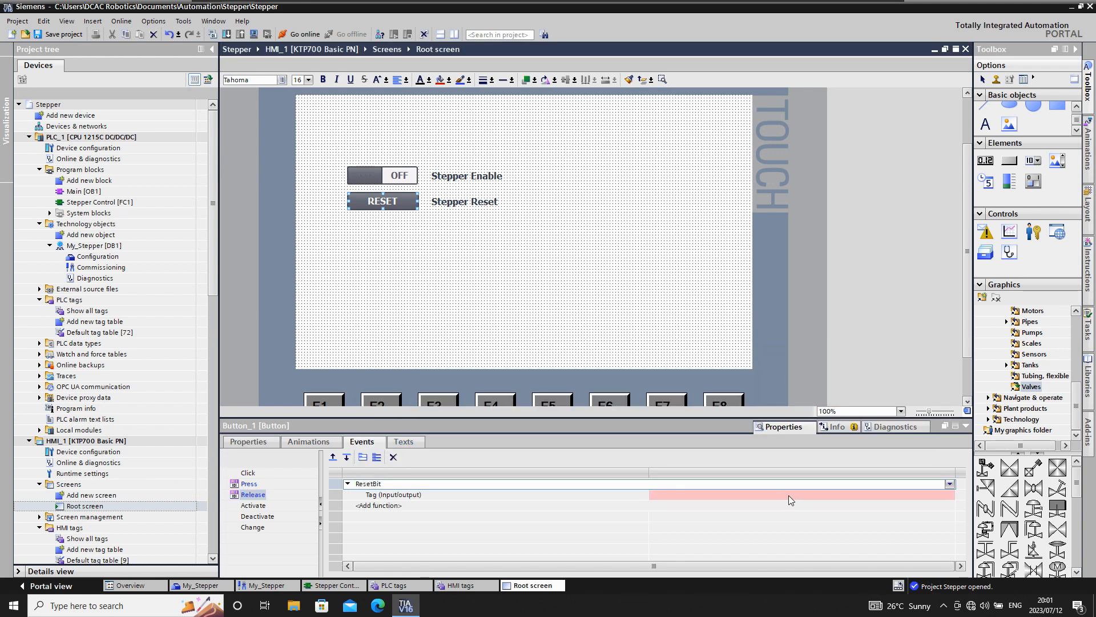
pyautogui.click(810, 495)
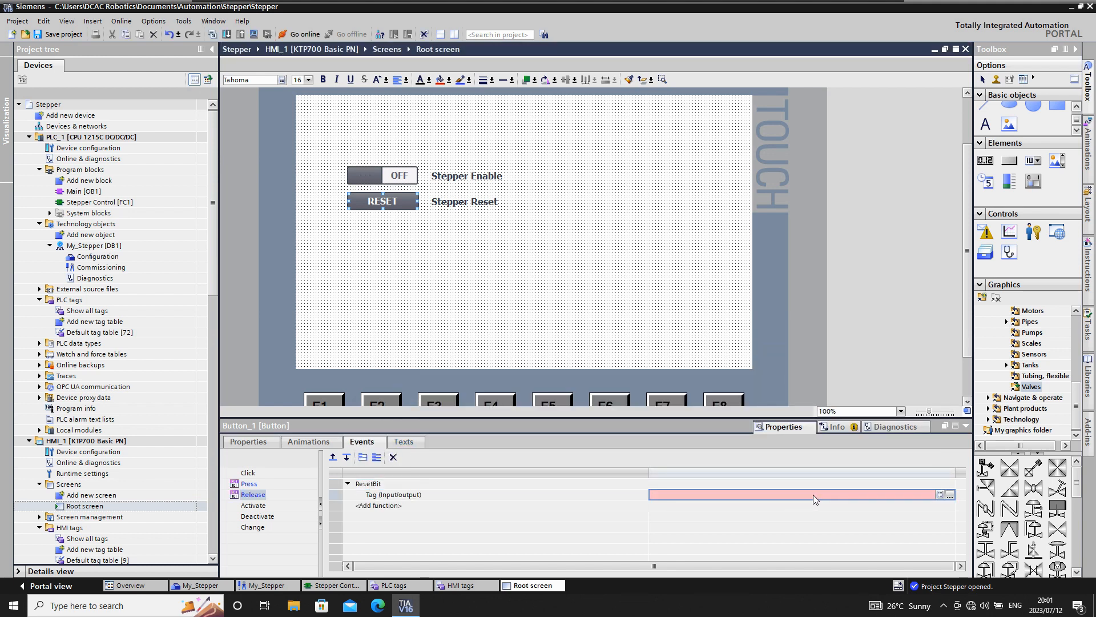
pyautogui.click(941, 495)
pyautogui.scroll(-3, 750, 560)
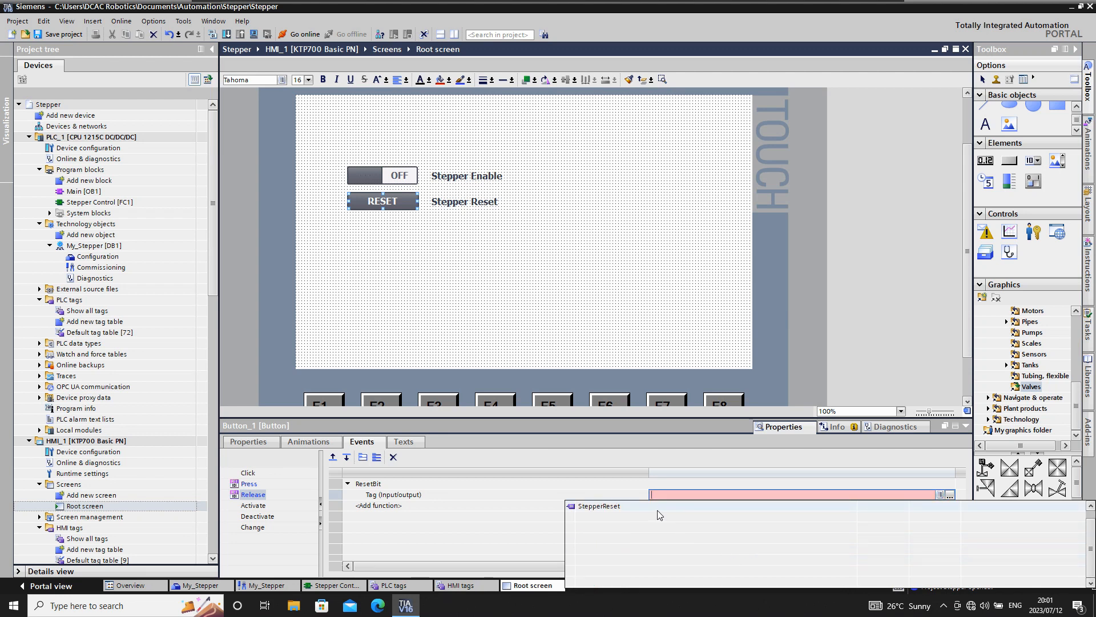
pyautogui.click(657, 508)
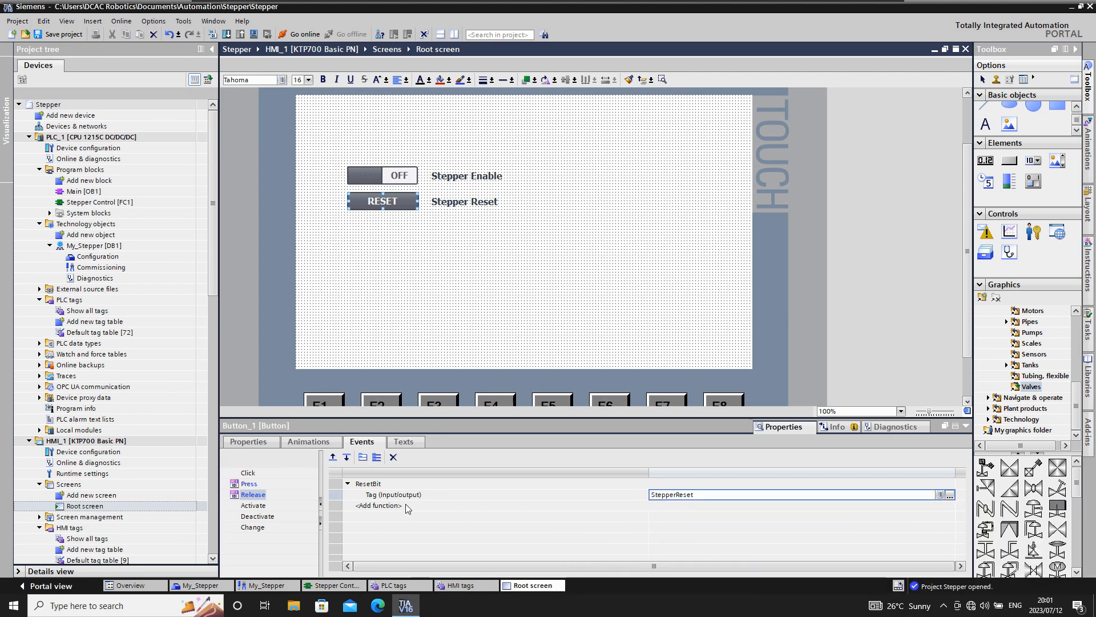
pyautogui.click(249, 484)
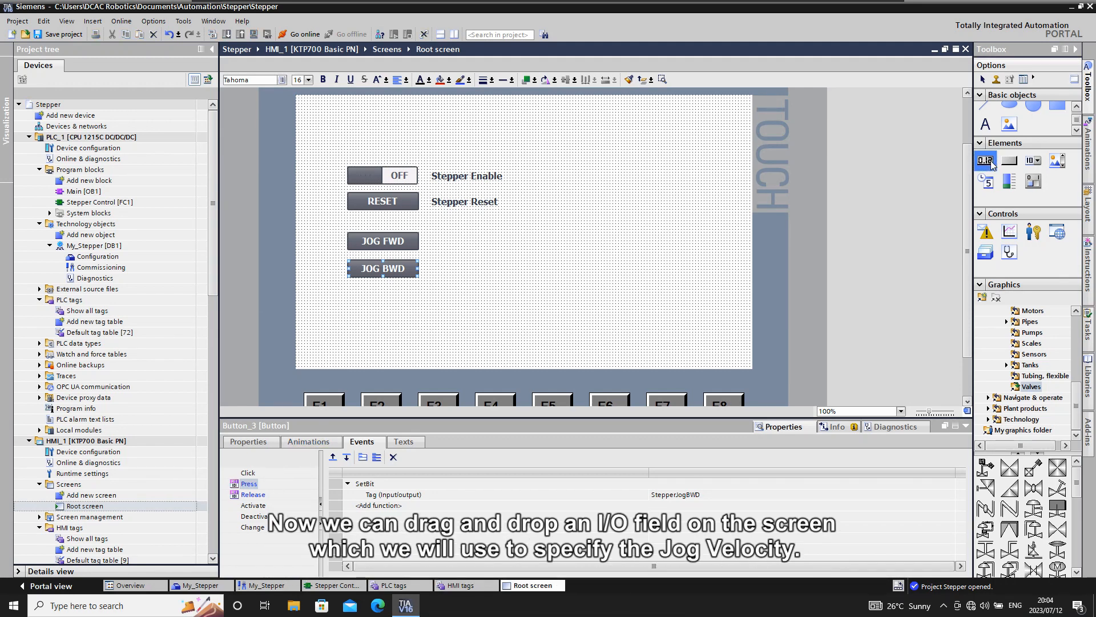
# Place an I/O field for jog velocity right of the JOG FWD/BWD buttons and show its general properties
pyautogui.moveTo(991, 164); pyautogui.dragTo(501, 256)
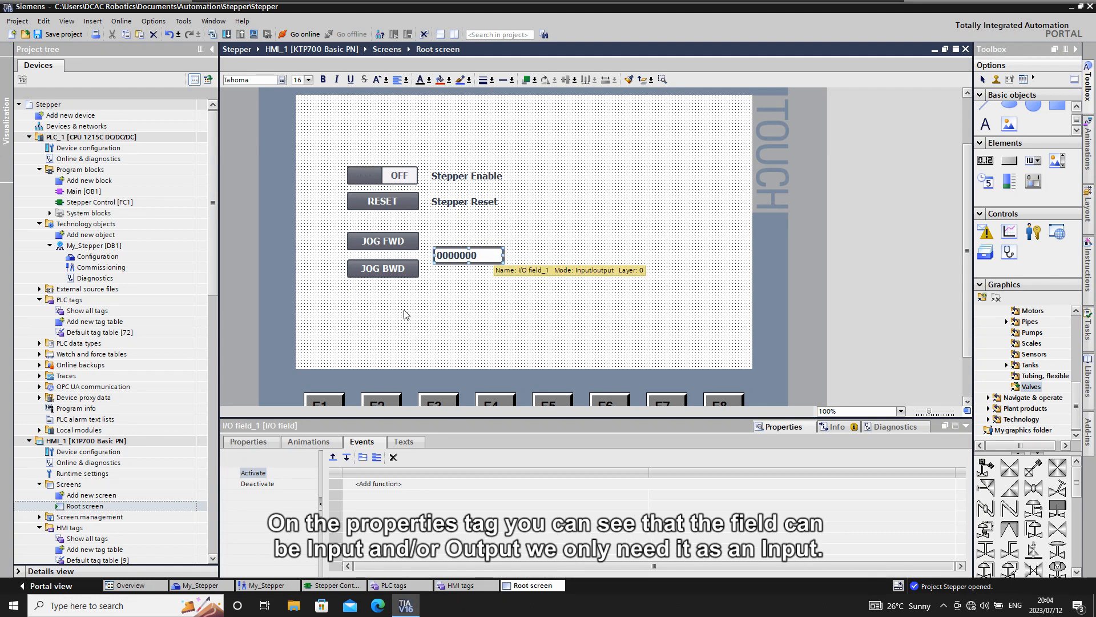
pyautogui.click(252, 445)
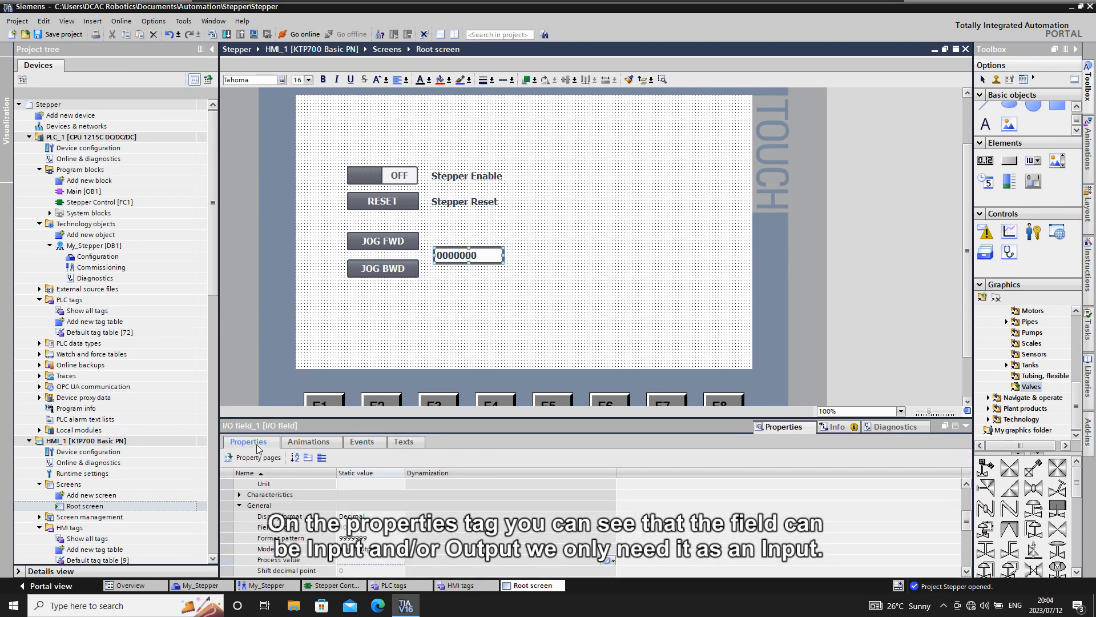
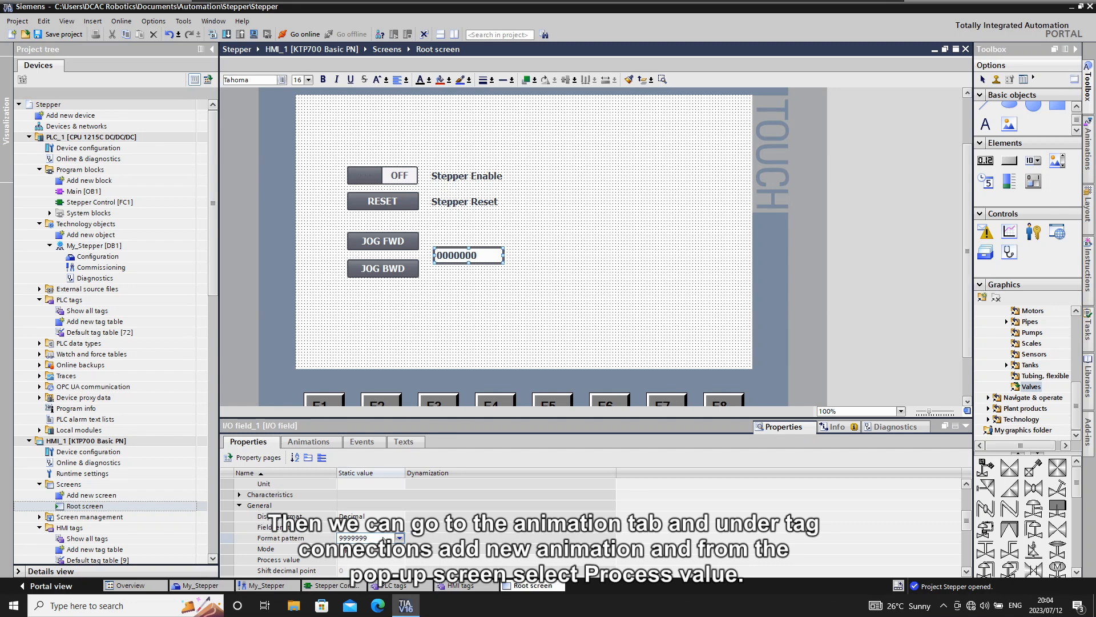
# Add a Process value tag connection binding the jog velocity I/O field to JogVelocity (%MD20)
pyautogui.click(313, 444)
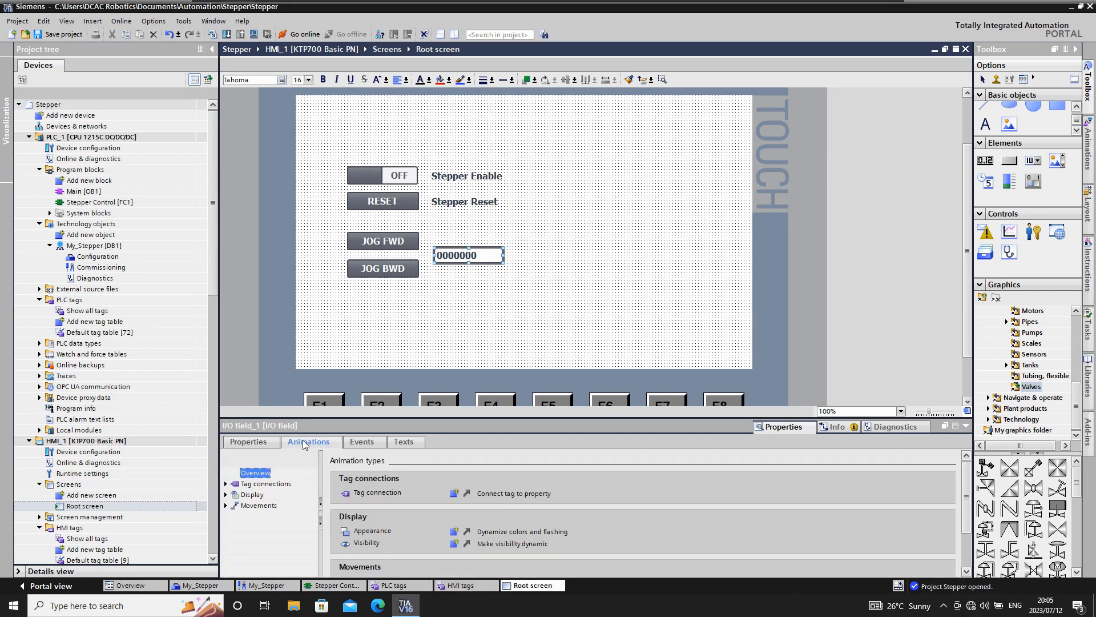
pyautogui.click(227, 484)
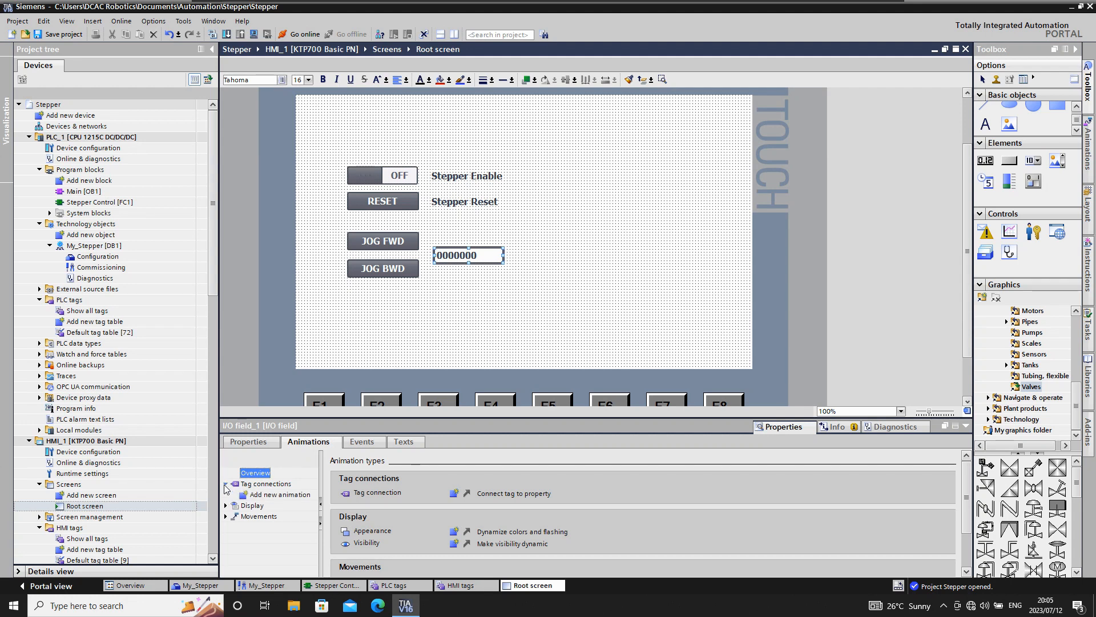
pyautogui.doubleClick(273, 496)
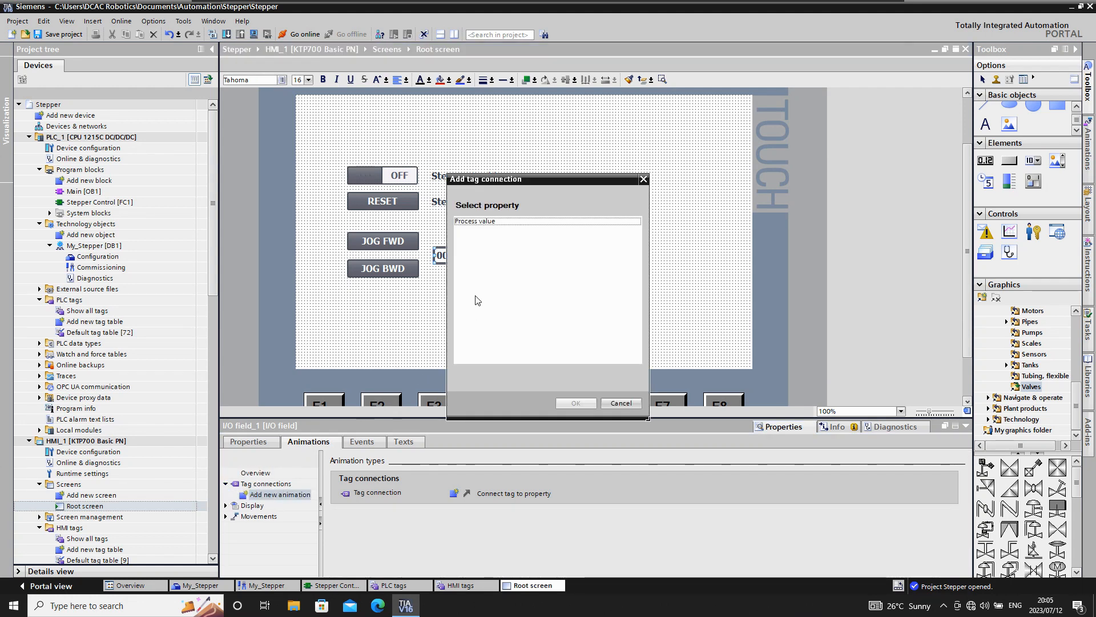
pyautogui.doubleClick(473, 221)
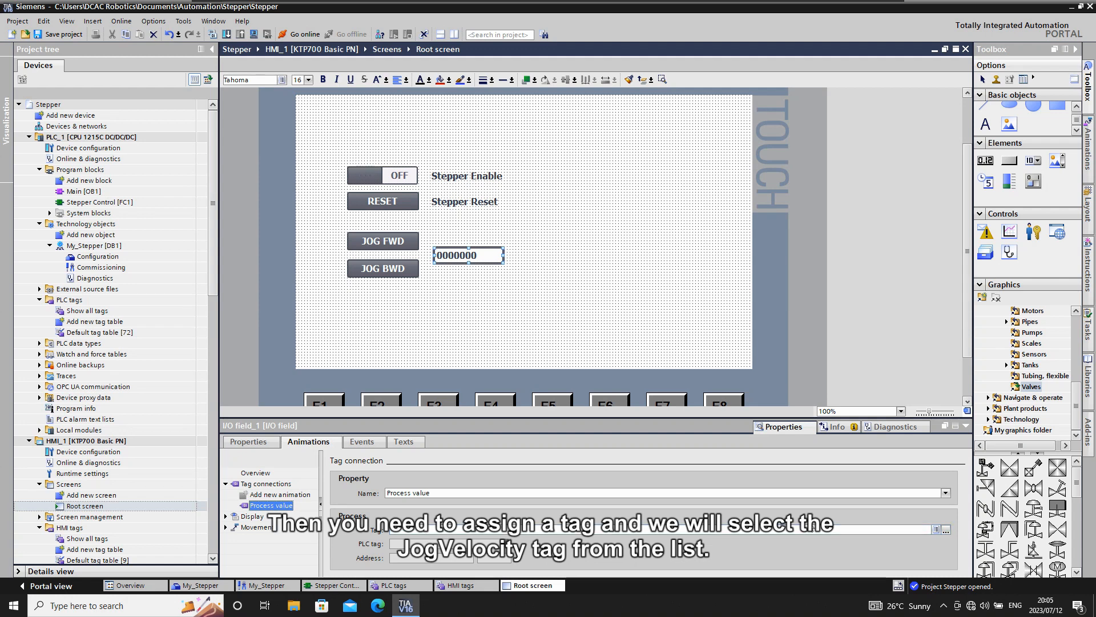
pyautogui.click(937, 530)
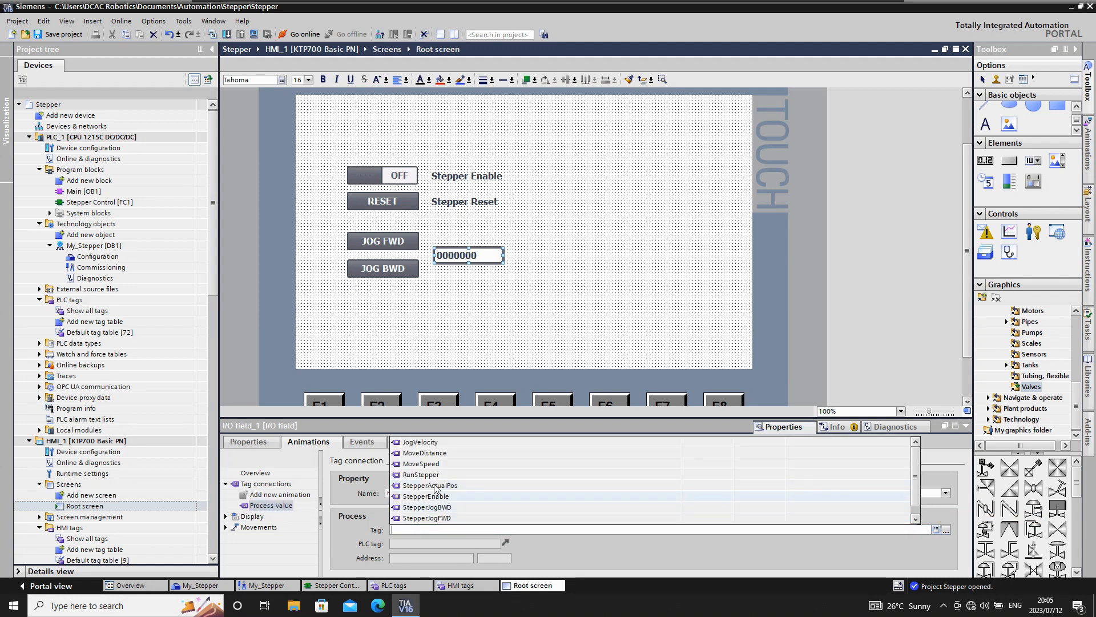
pyautogui.click(420, 442)
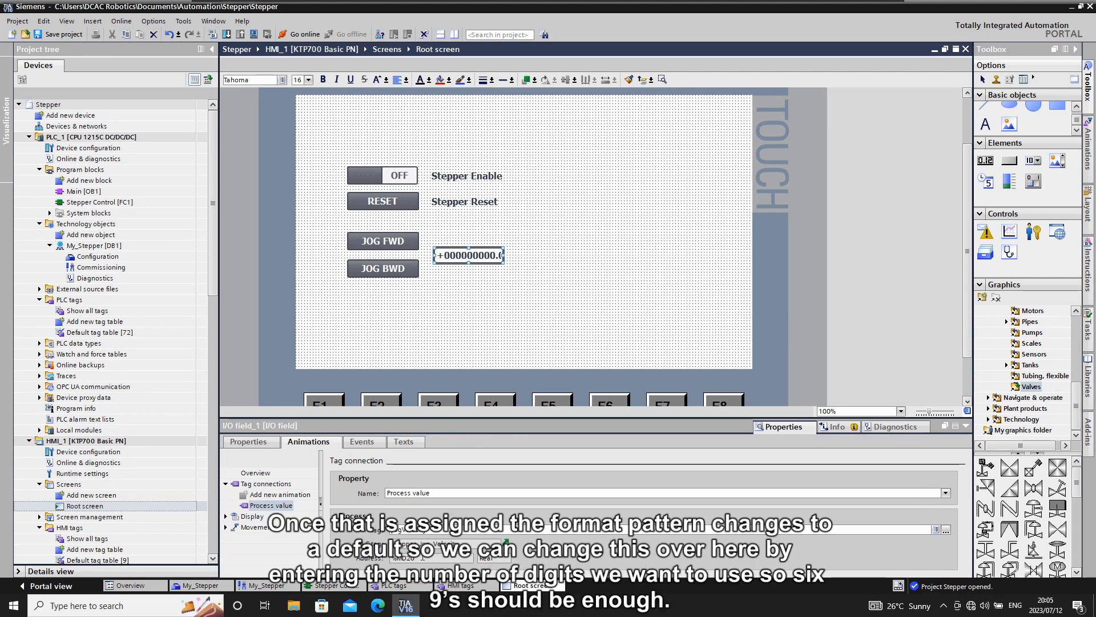
# Replace the jog velocity field's format pattern with 999999
pyautogui.click(258, 443)
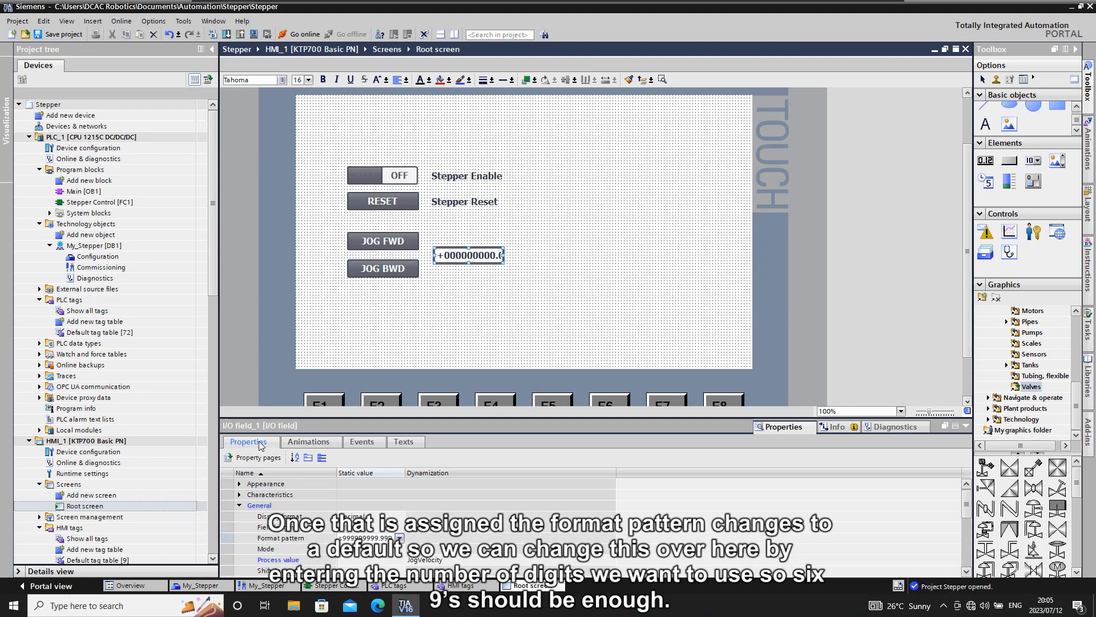
pyautogui.click(373, 539)
pyautogui.click(377, 538)
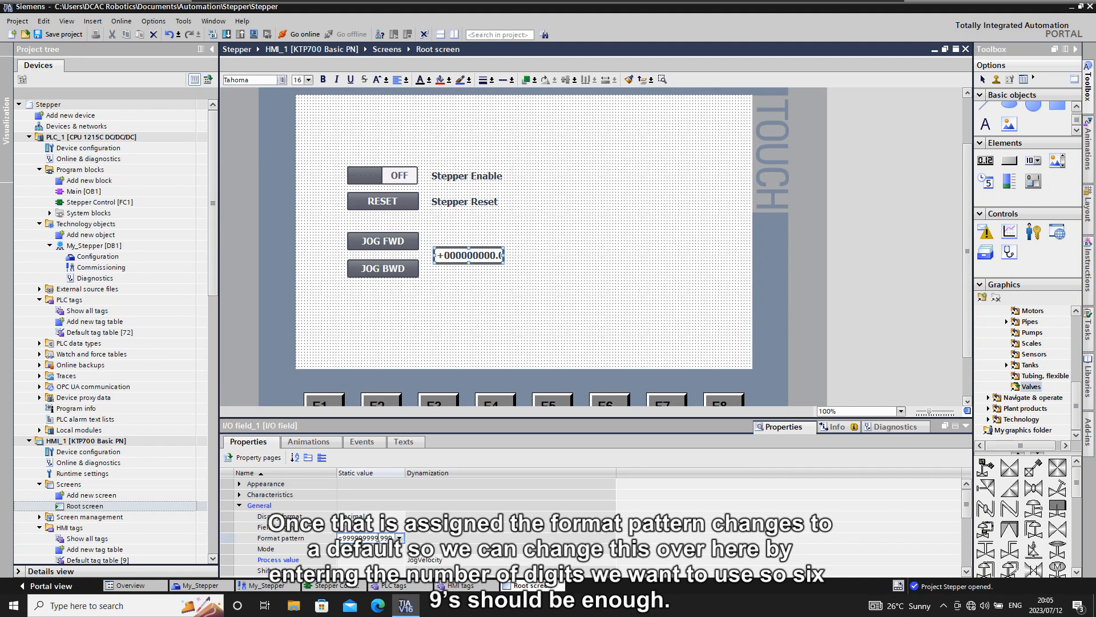
pyautogui.moveTo(394, 538); pyautogui.dragTo(327, 541)
pyautogui.write('99999')
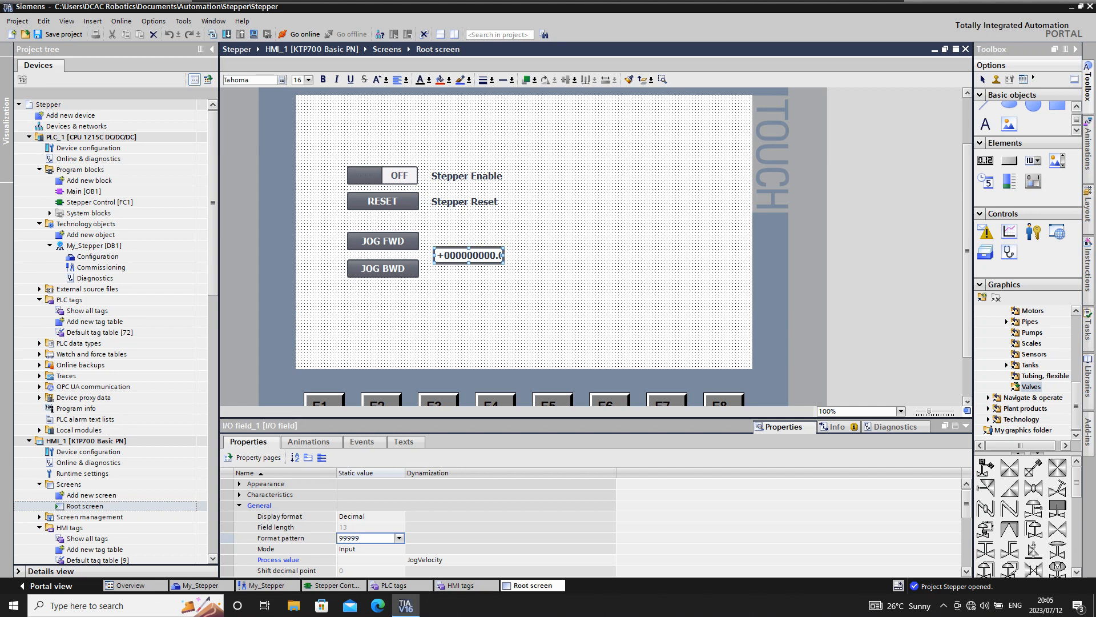
pyautogui.write('9')
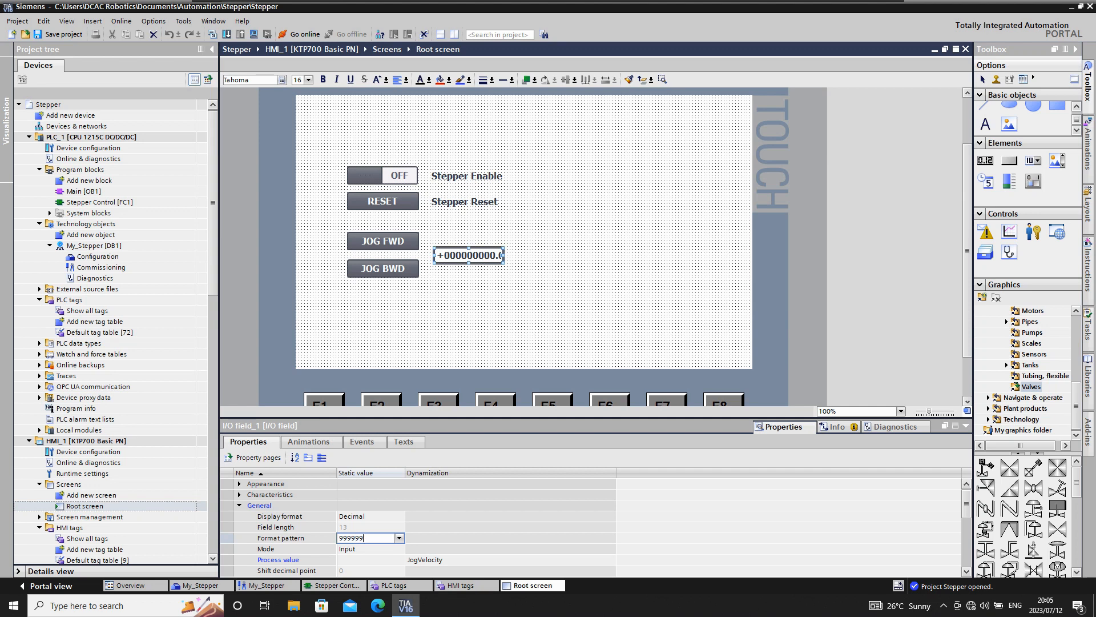
pyautogui.press('Return')
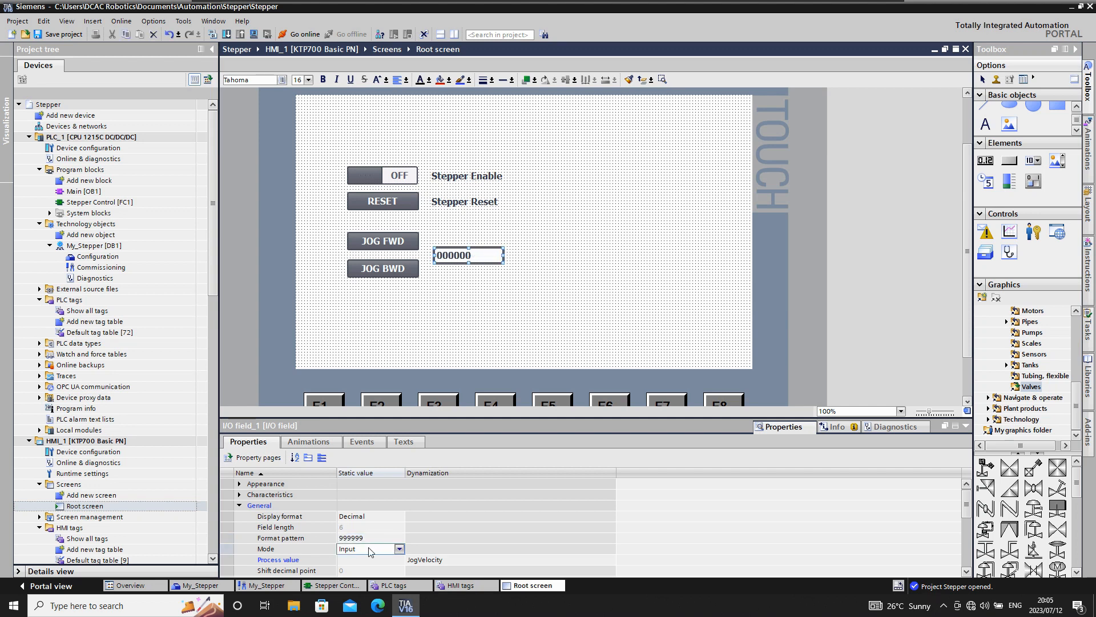
# Open the horizontal alignment choices in the field's text format properties
pyautogui.scroll(-3, 374, 530)
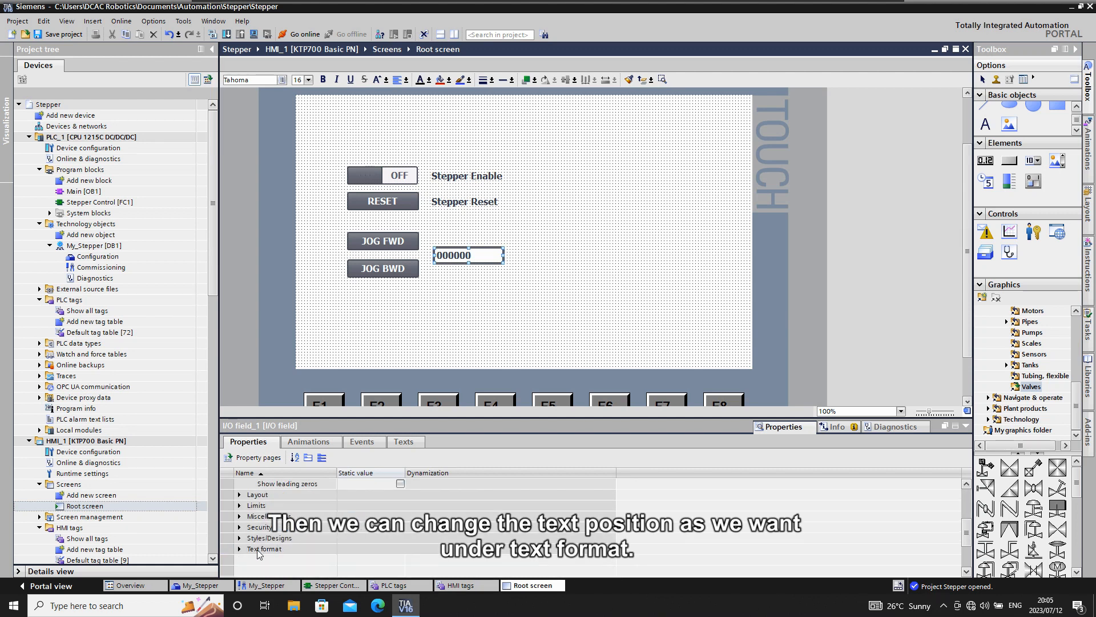
pyautogui.click(239, 550)
pyautogui.scroll(-1, 337, 550)
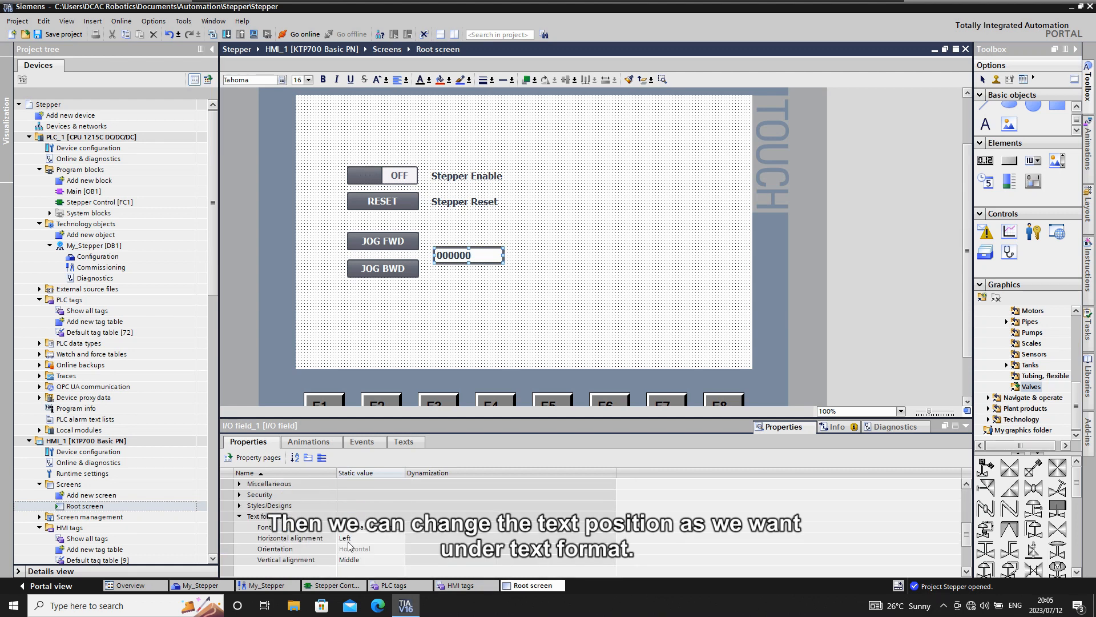
pyautogui.click(355, 539)
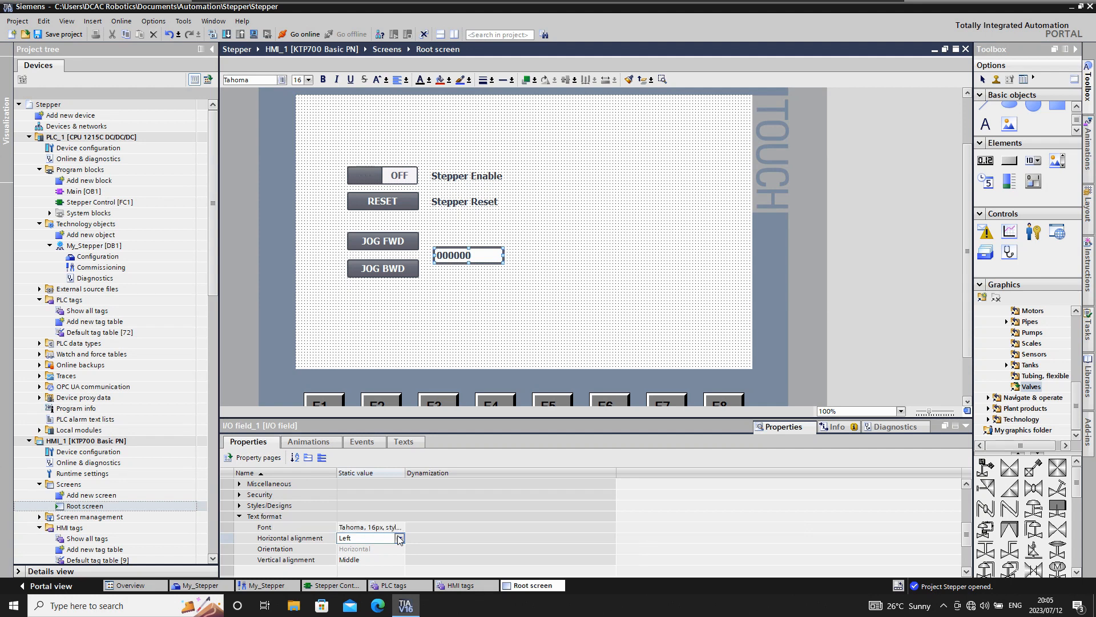
pyautogui.click(399, 538)
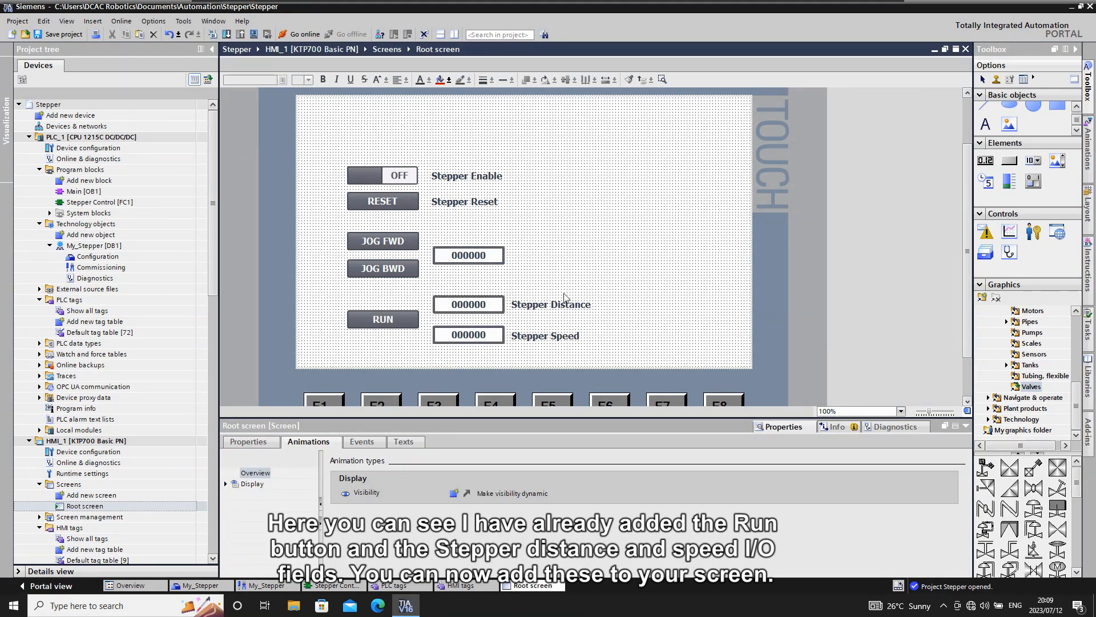
pyautogui.click(405, 322)
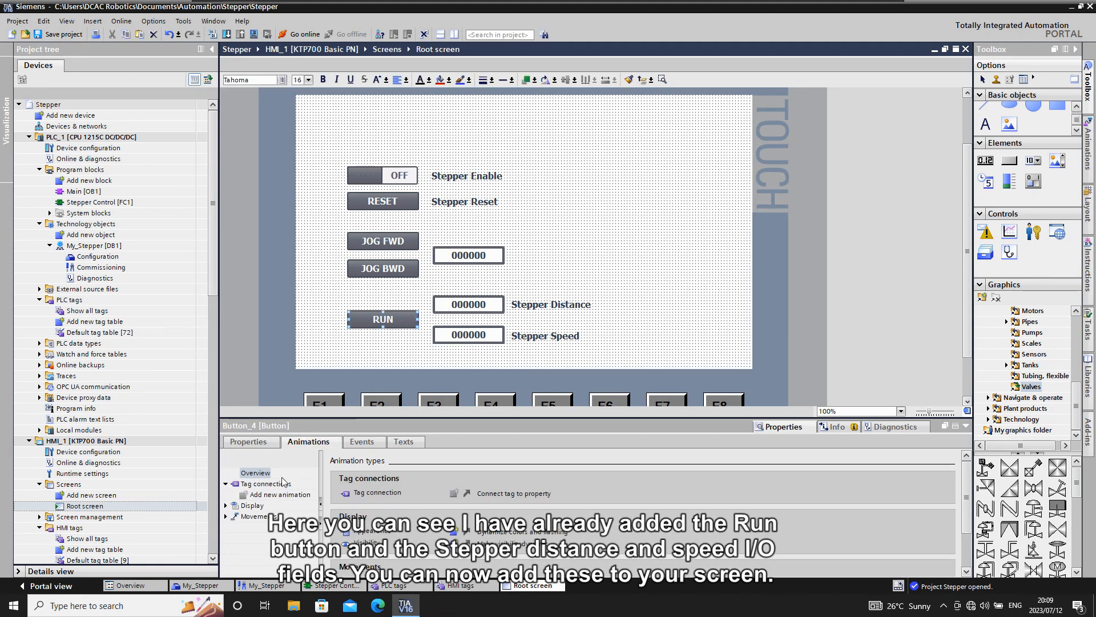
pyautogui.click(360, 443)
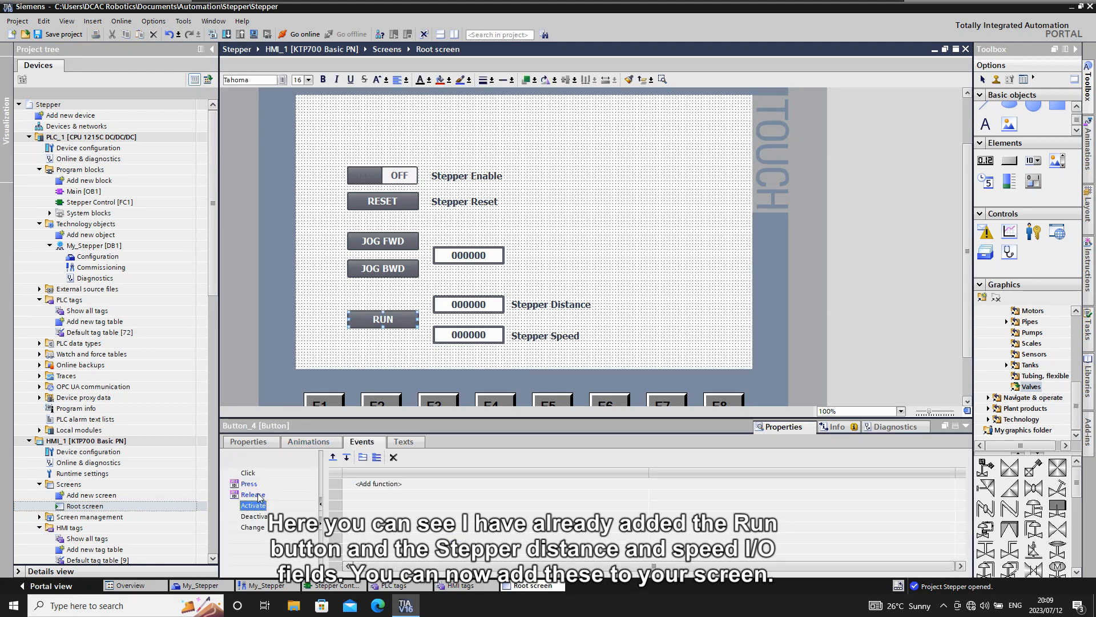
pyautogui.click(249, 483)
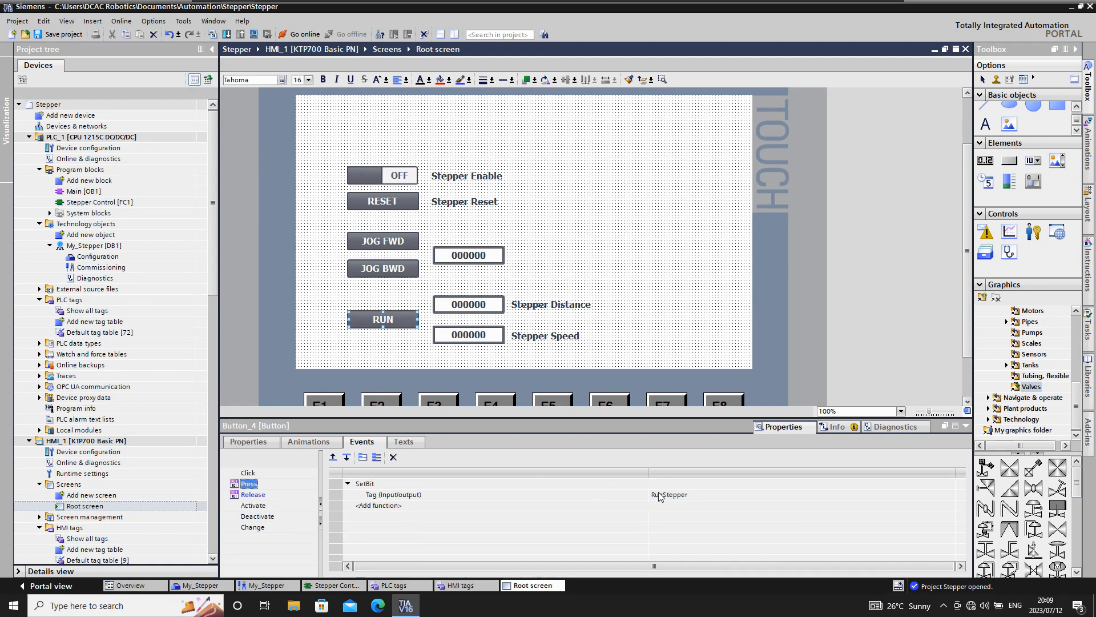
pyautogui.click(485, 311)
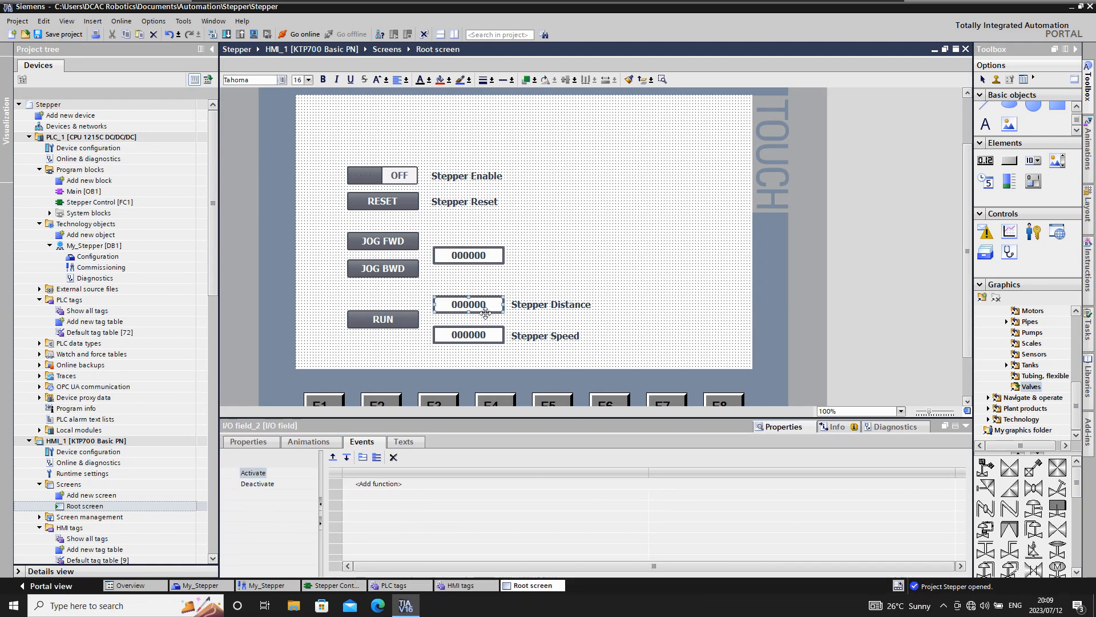
pyautogui.click(310, 446)
pyautogui.click(286, 506)
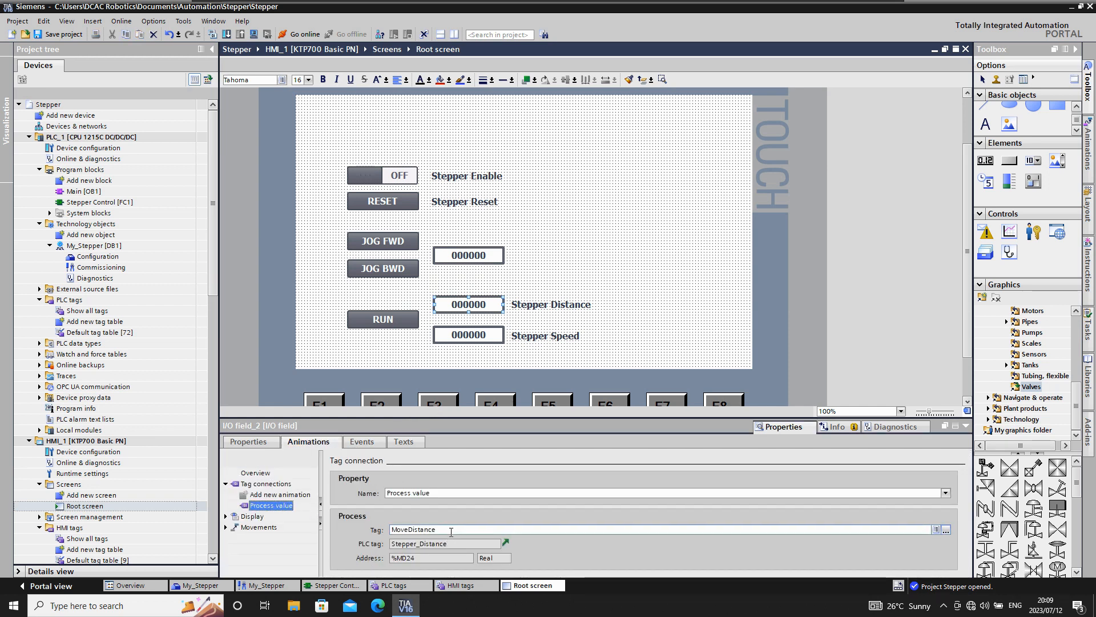
pyautogui.click(480, 335)
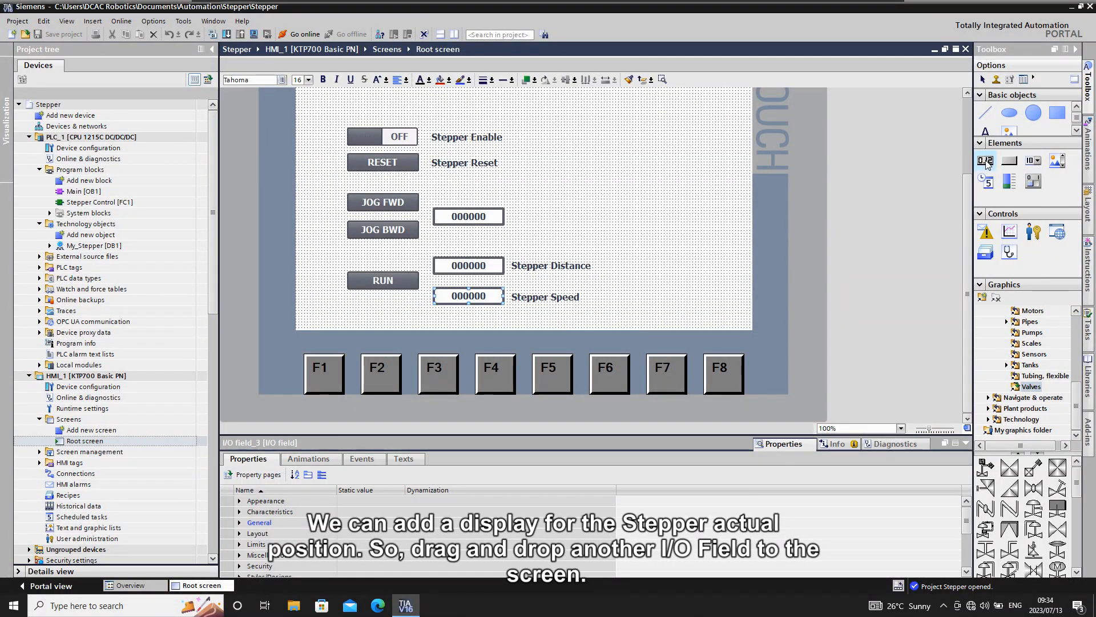
# Place a new I/O field right of Stepper Speed and bind its process value to StepperActualPos
pyautogui.moveTo(986, 164); pyautogui.dragTo(650, 282)
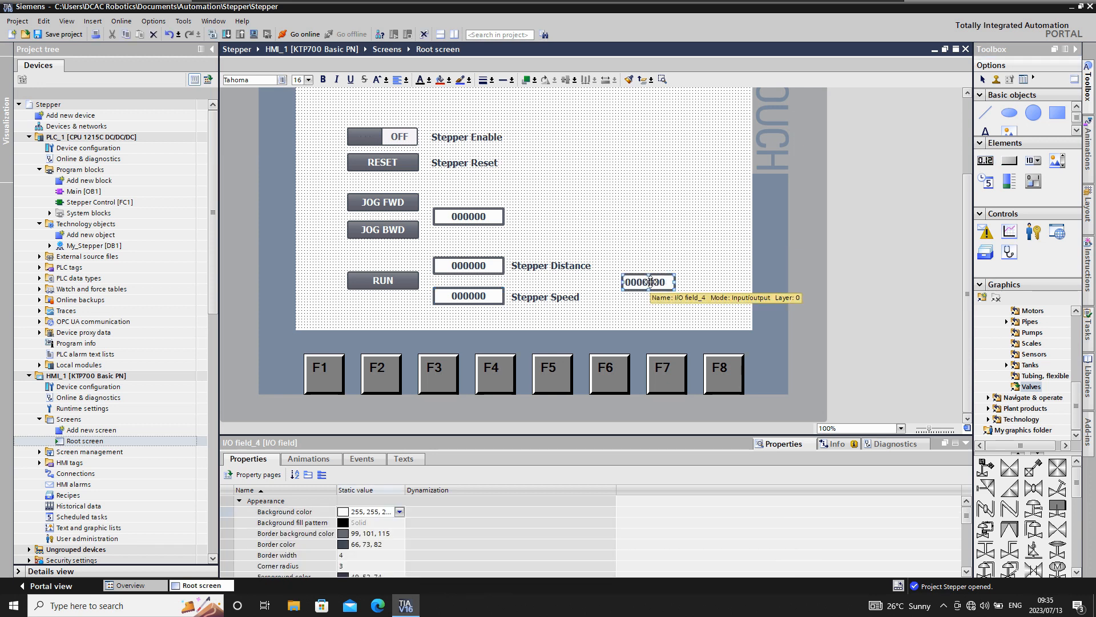
pyautogui.click(309, 459)
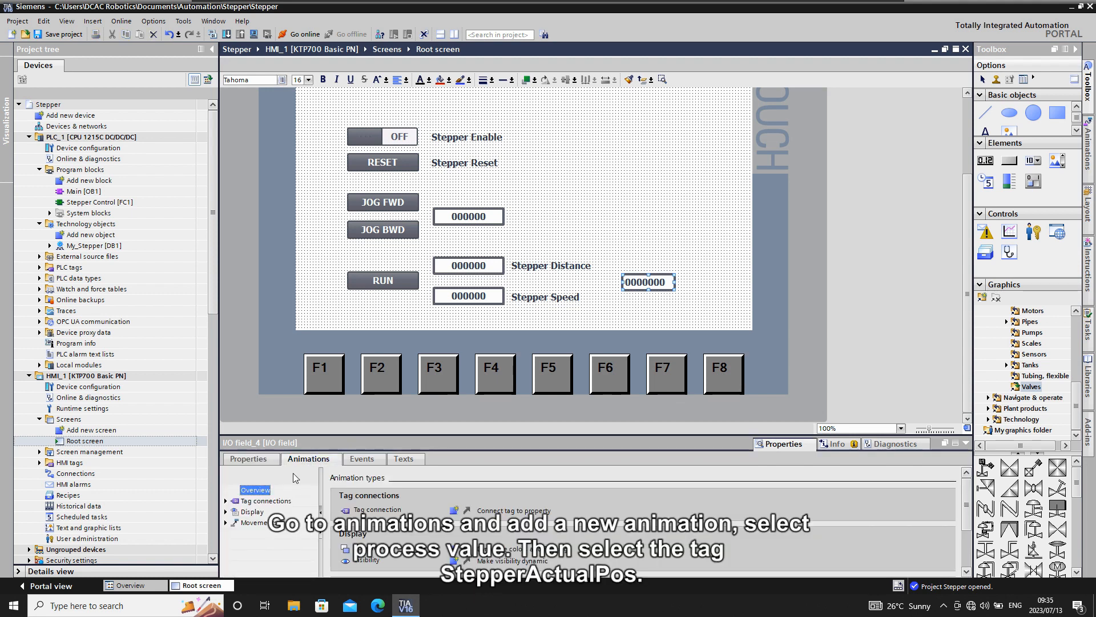
pyautogui.click(226, 501)
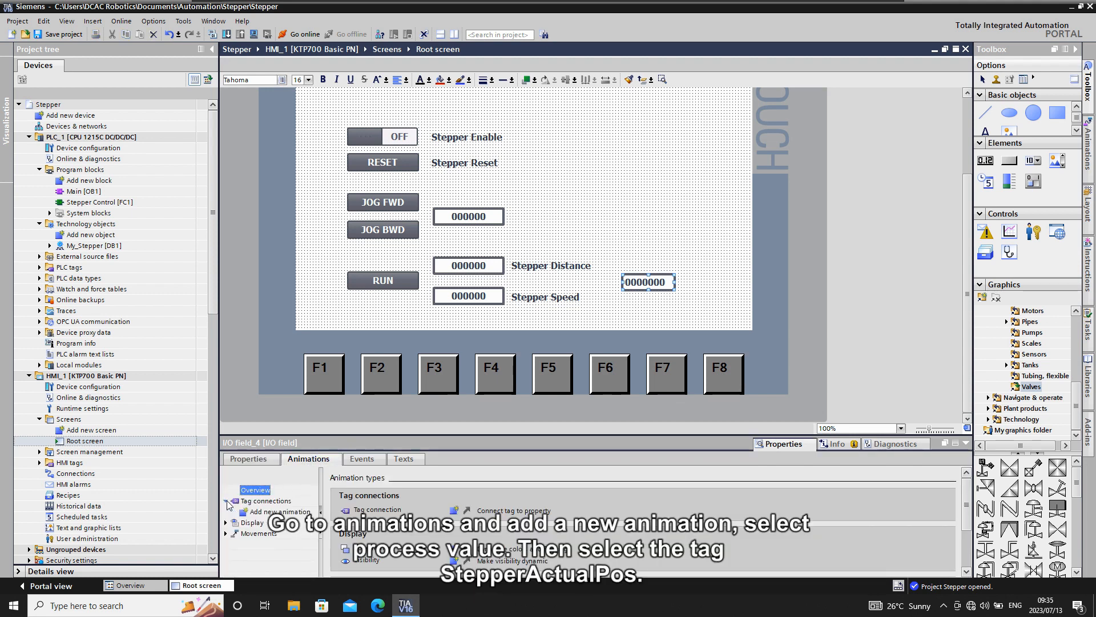
pyautogui.doubleClick(257, 513)
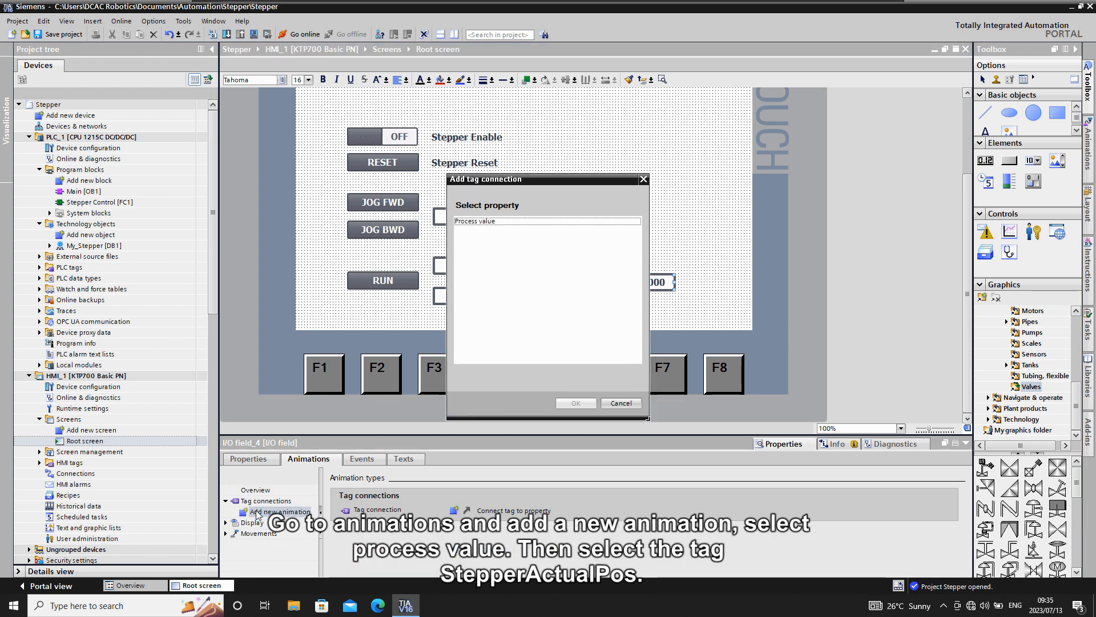
pyautogui.doubleClick(484, 222)
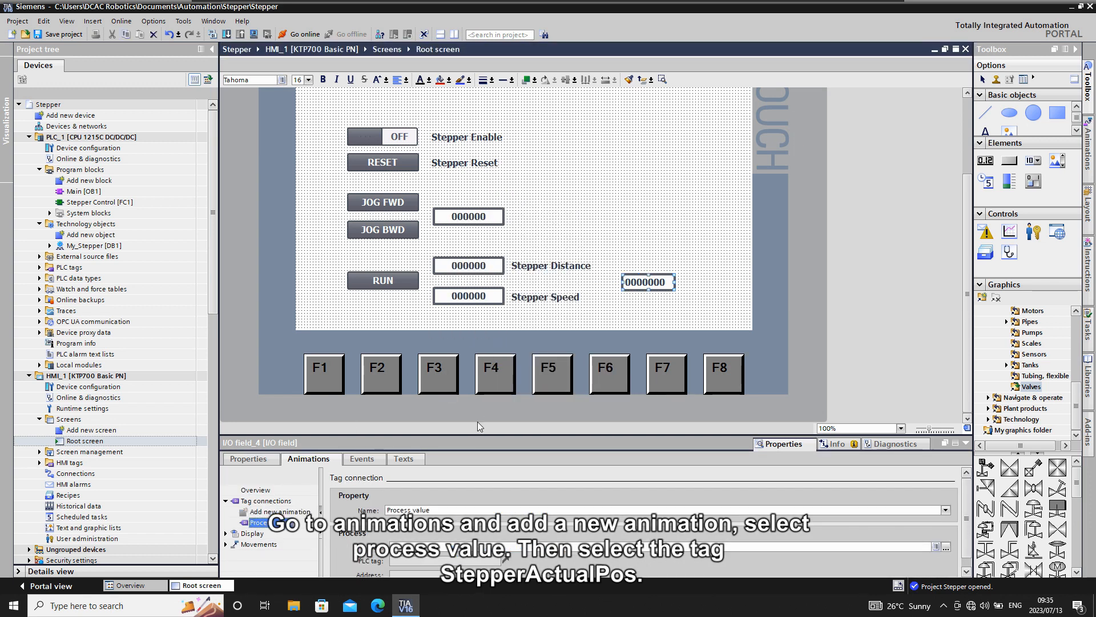
pyautogui.click(937, 546)
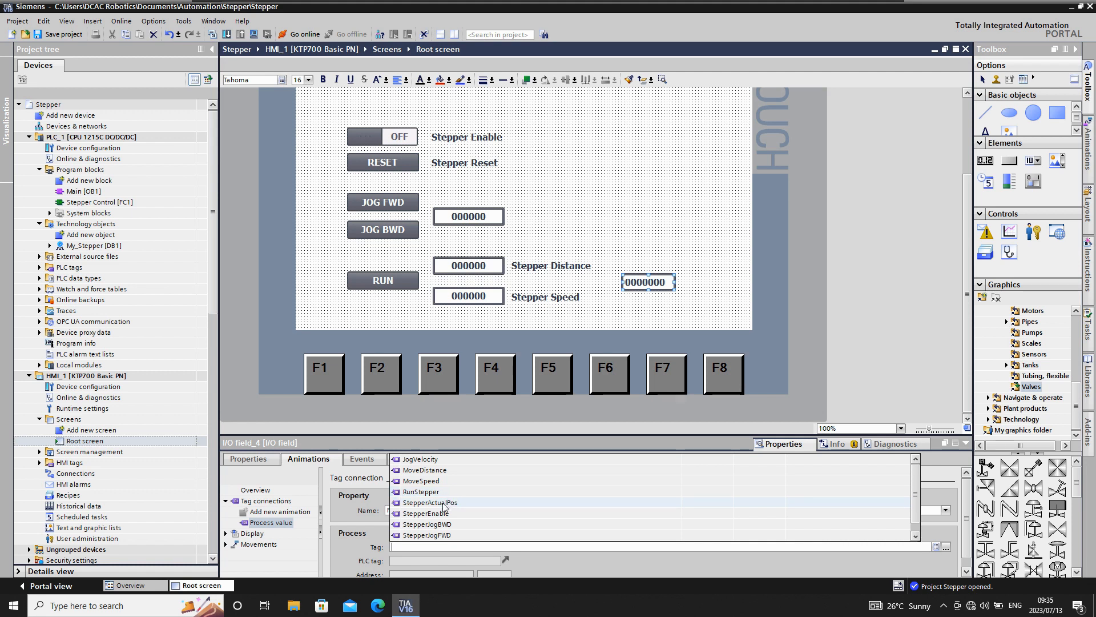
pyautogui.press('Escape')
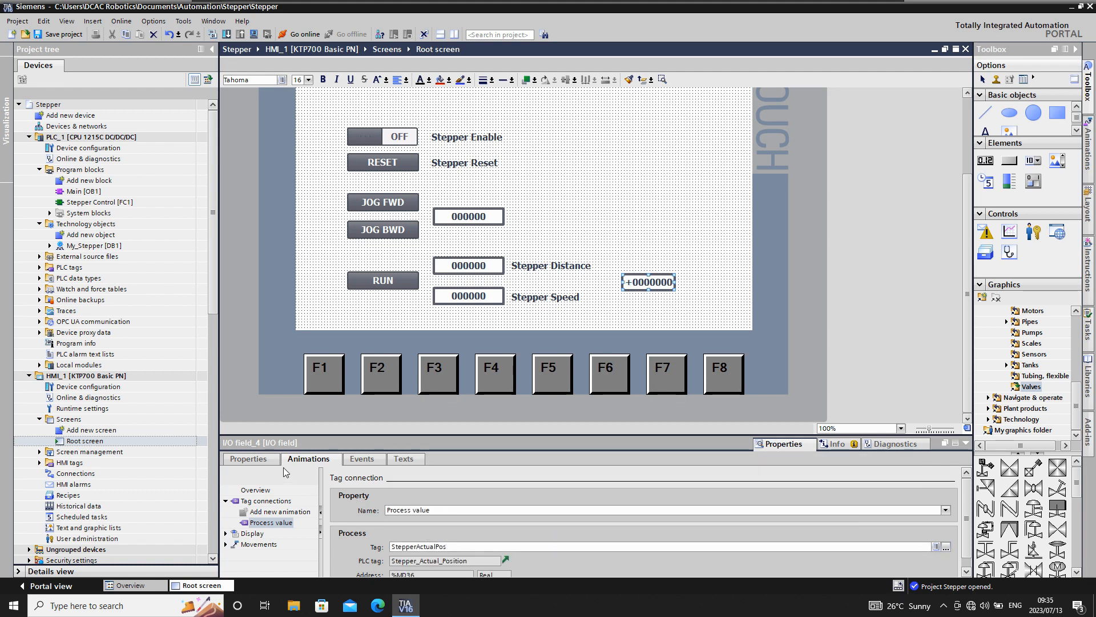
pyautogui.click(266, 461)
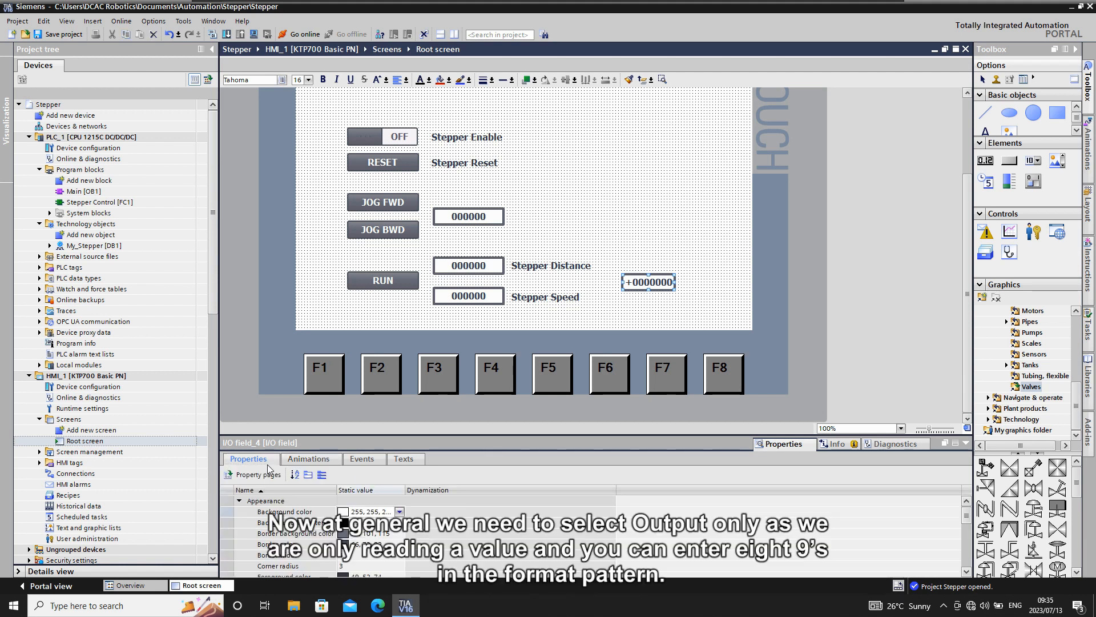
# Set the position field's mode to Output and type 99999999 as its format pattern
pyautogui.click(240, 502)
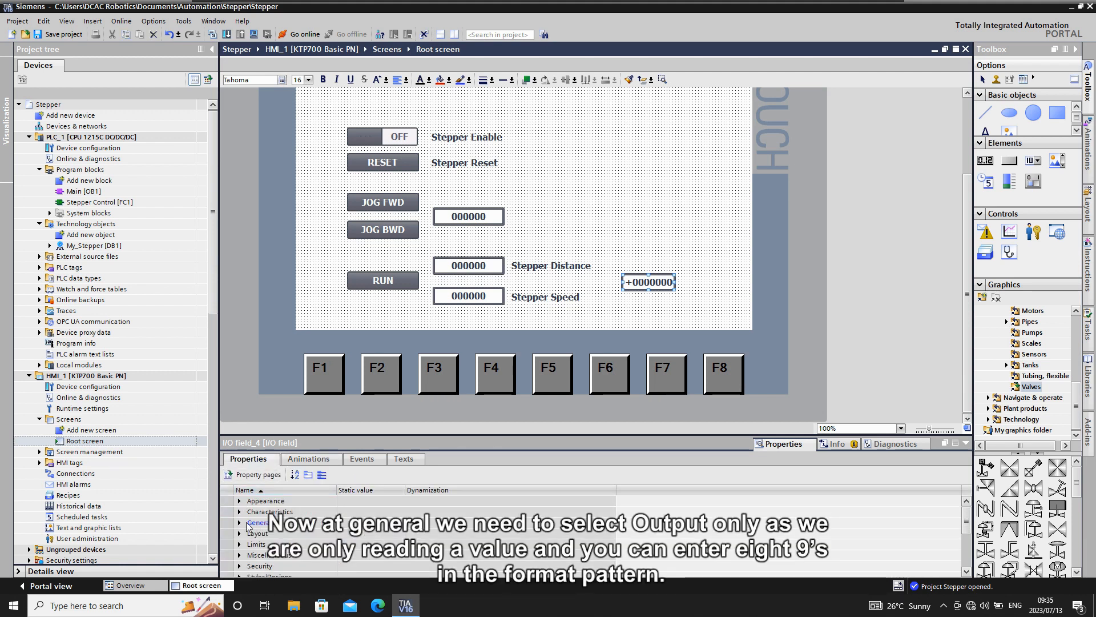
pyautogui.click(240, 523)
pyautogui.scroll(-1, 248, 524)
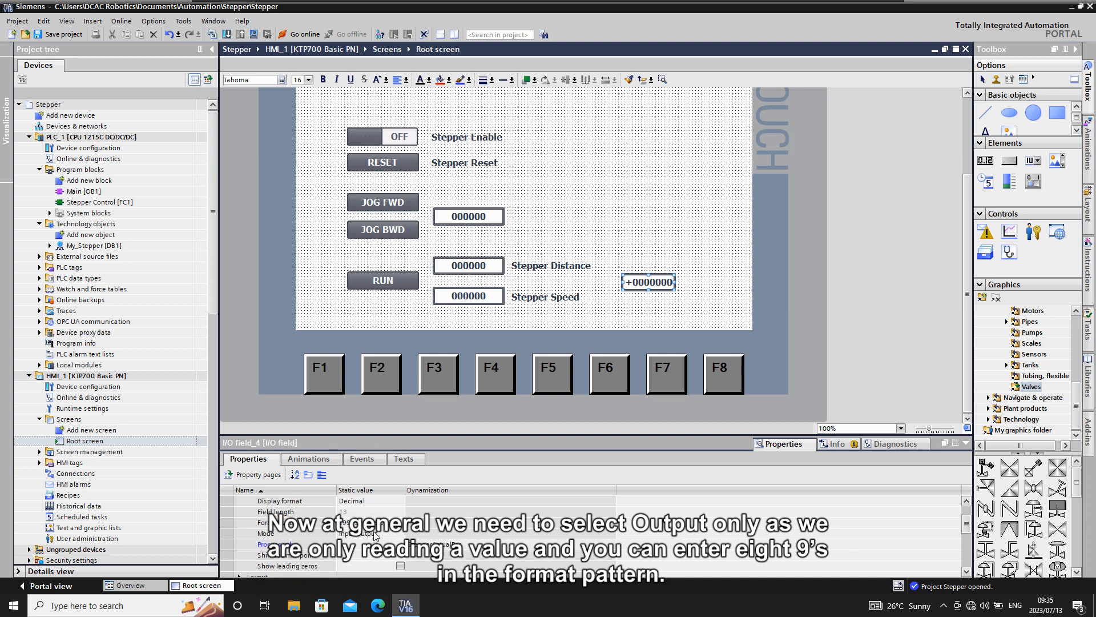
pyautogui.click(362, 534)
pyautogui.click(399, 533)
pyautogui.click(350, 565)
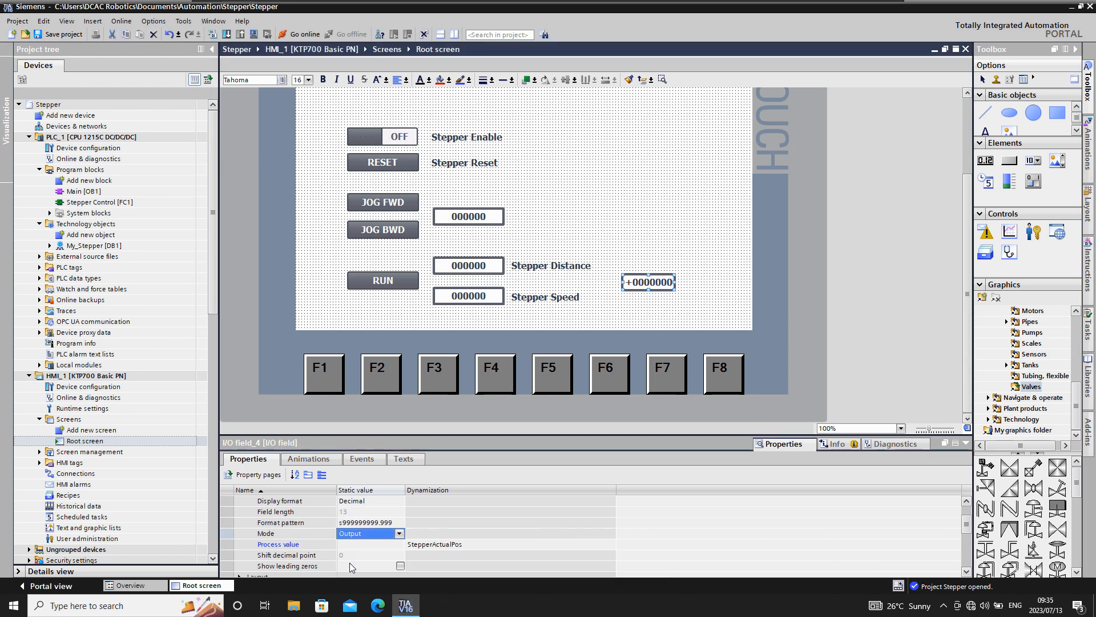
pyautogui.click(371, 522)
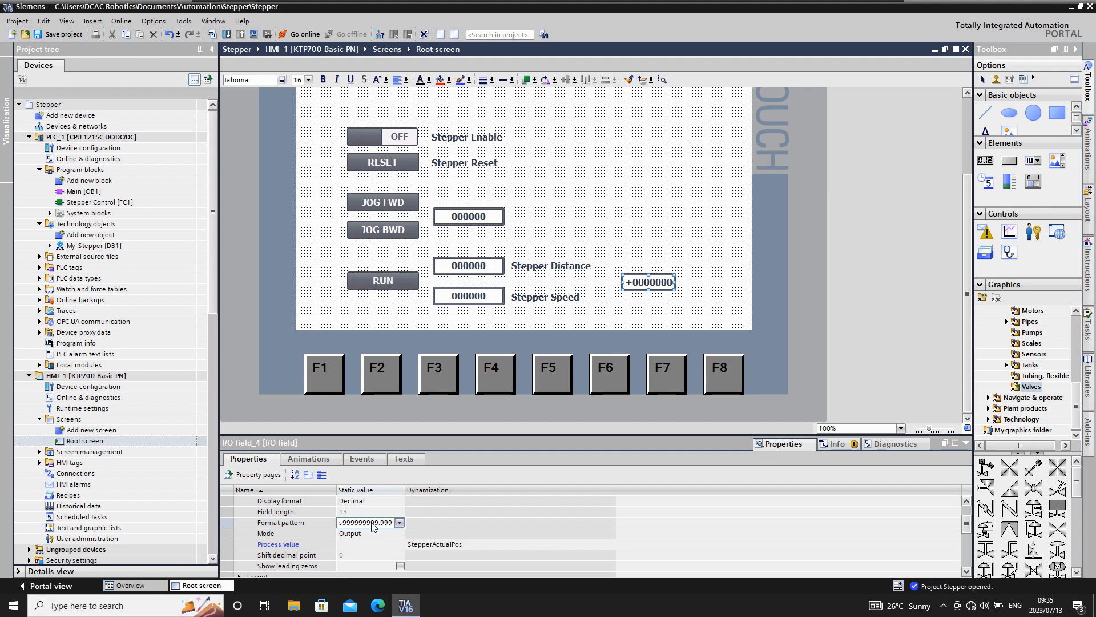
pyautogui.hotkey('ctrl', 'a')
pyautogui.write('99999999')
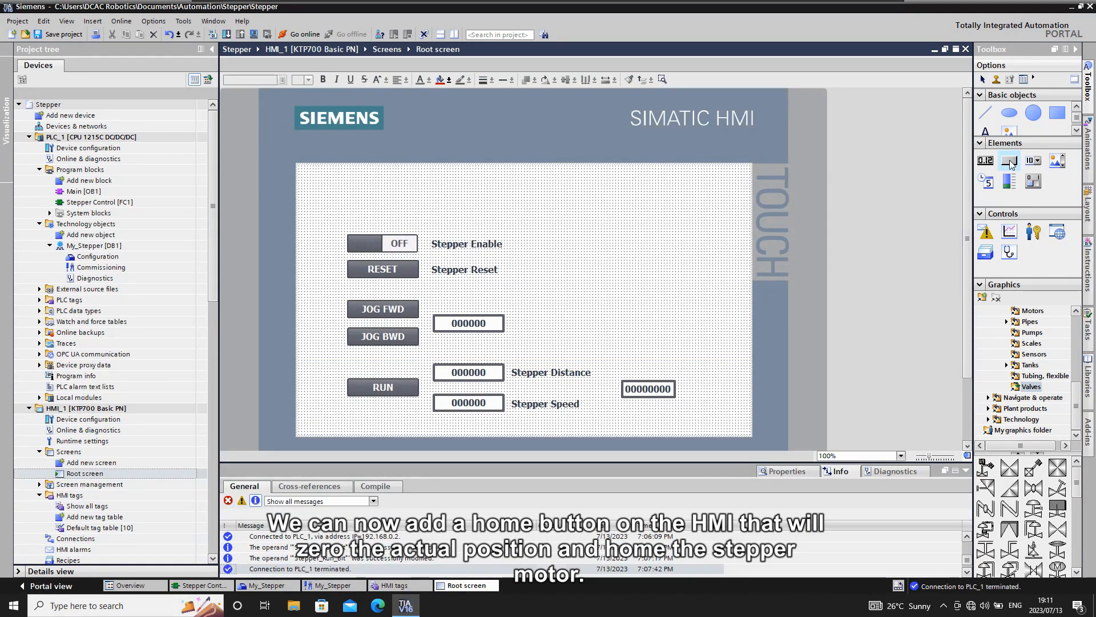
# Place a new button right of the jog field and caption it HOME
pyautogui.moveTo(1010, 165); pyautogui.dragTo(651, 325)
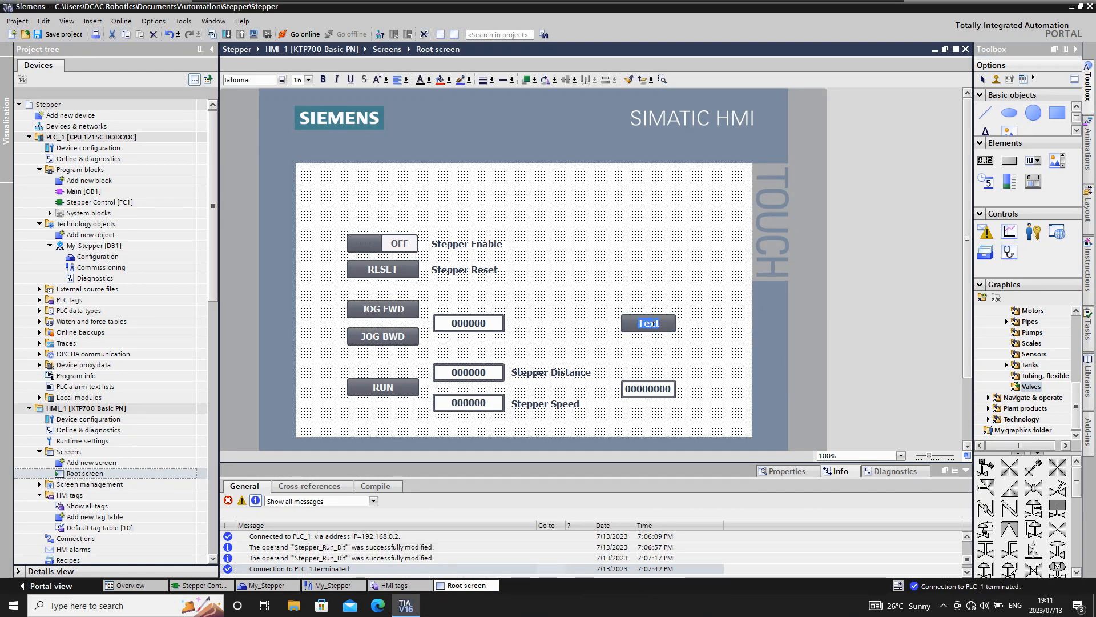
pyautogui.write('HOME')
pyautogui.click(659, 341)
pyautogui.click(657, 325)
pyautogui.click(658, 321)
pyautogui.click(778, 469)
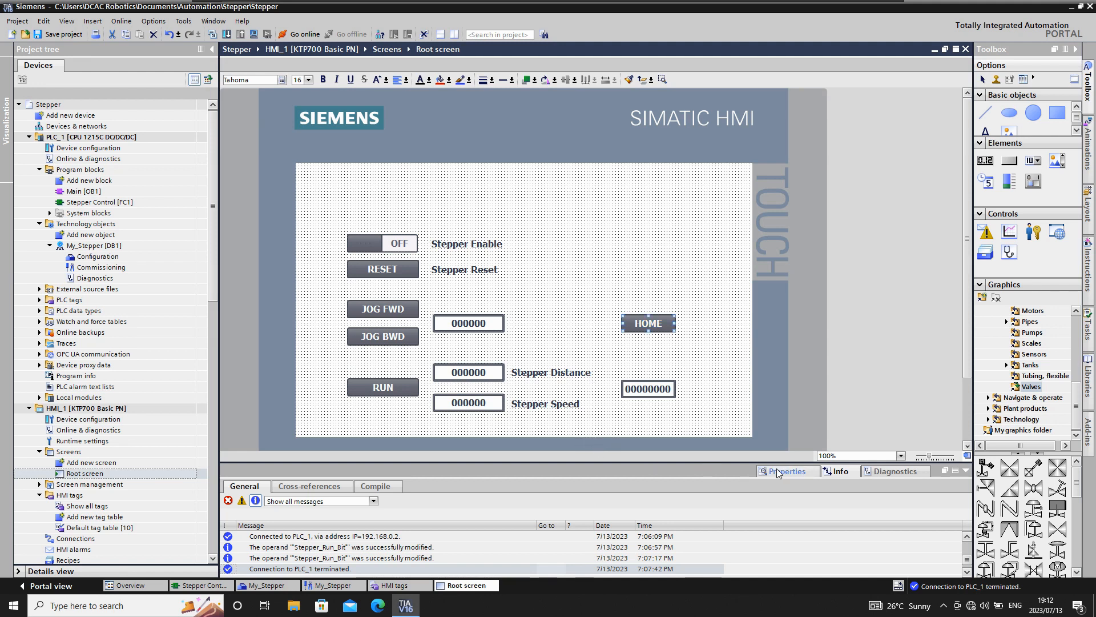
pyautogui.click(777, 468)
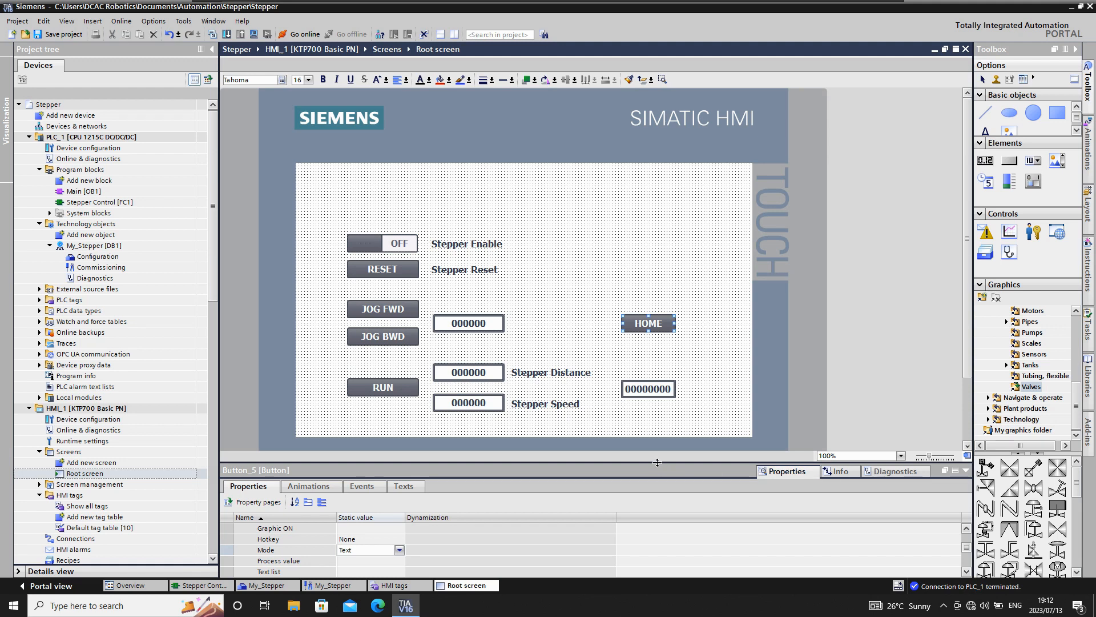
pyautogui.moveTo(656, 464); pyautogui.dragTo(637, 435)
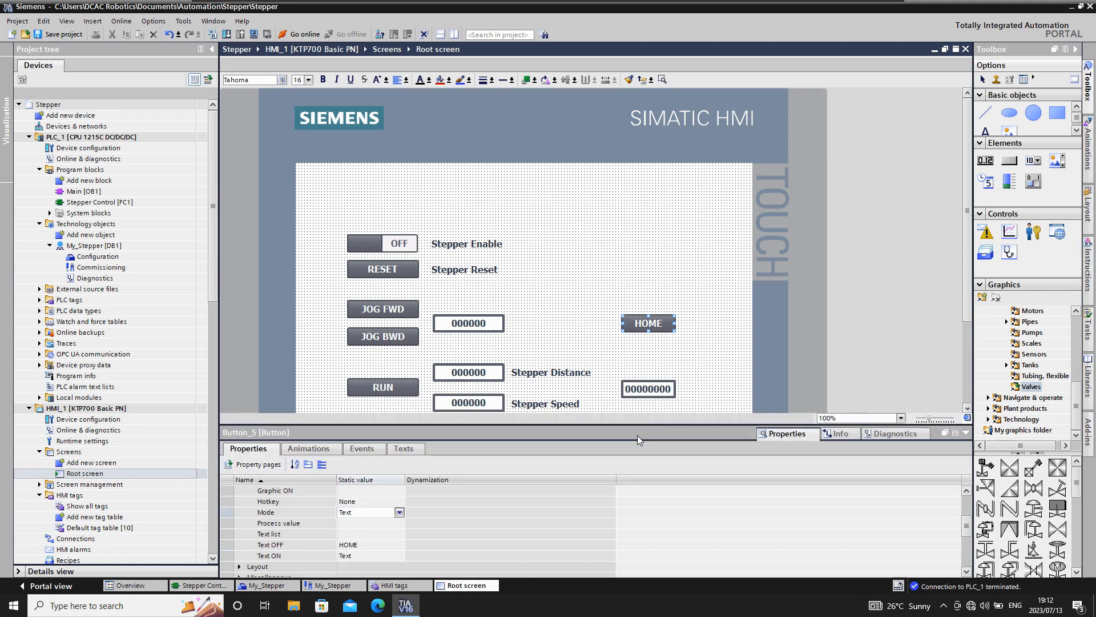
# Assign SetBit on StepperHome to the HOME button's Press event
pyautogui.click(354, 449)
pyautogui.click(256, 496)
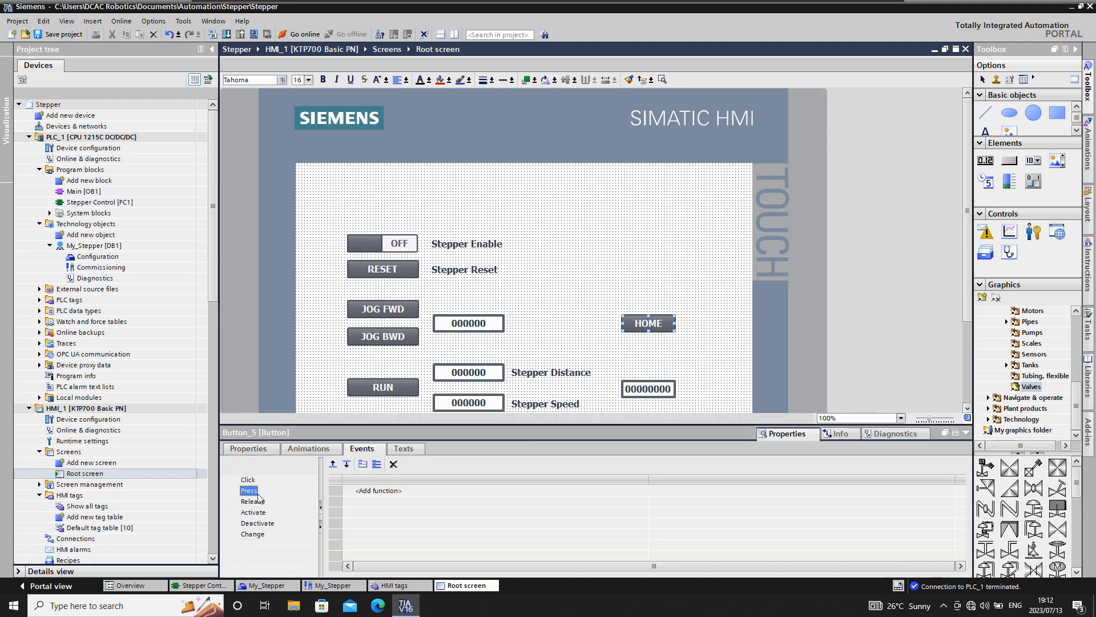
pyautogui.click(380, 493)
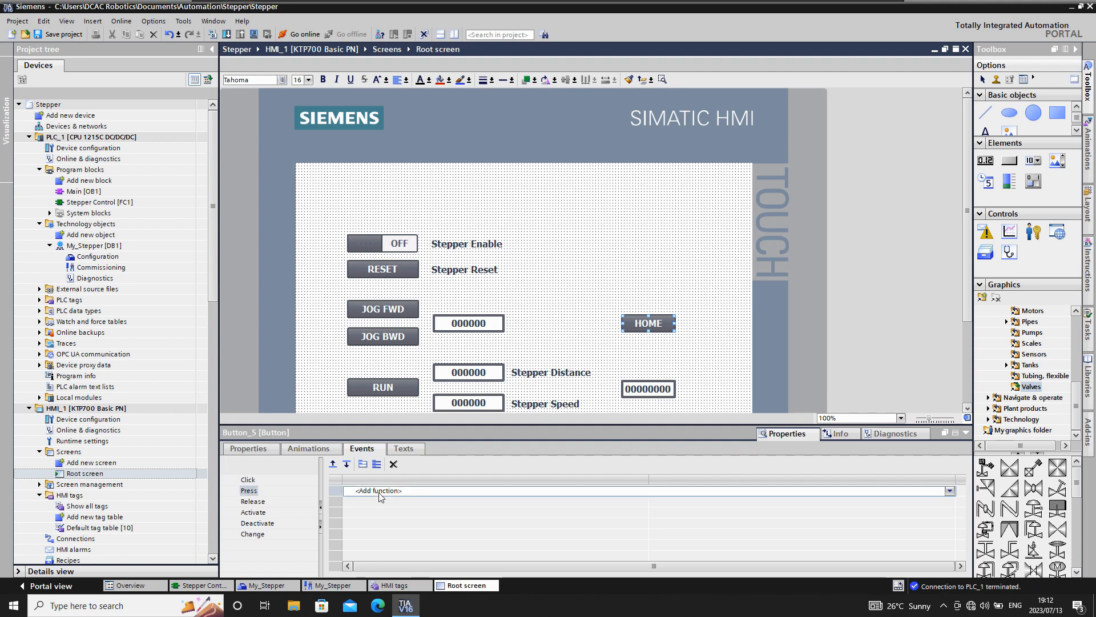
pyautogui.click(950, 491)
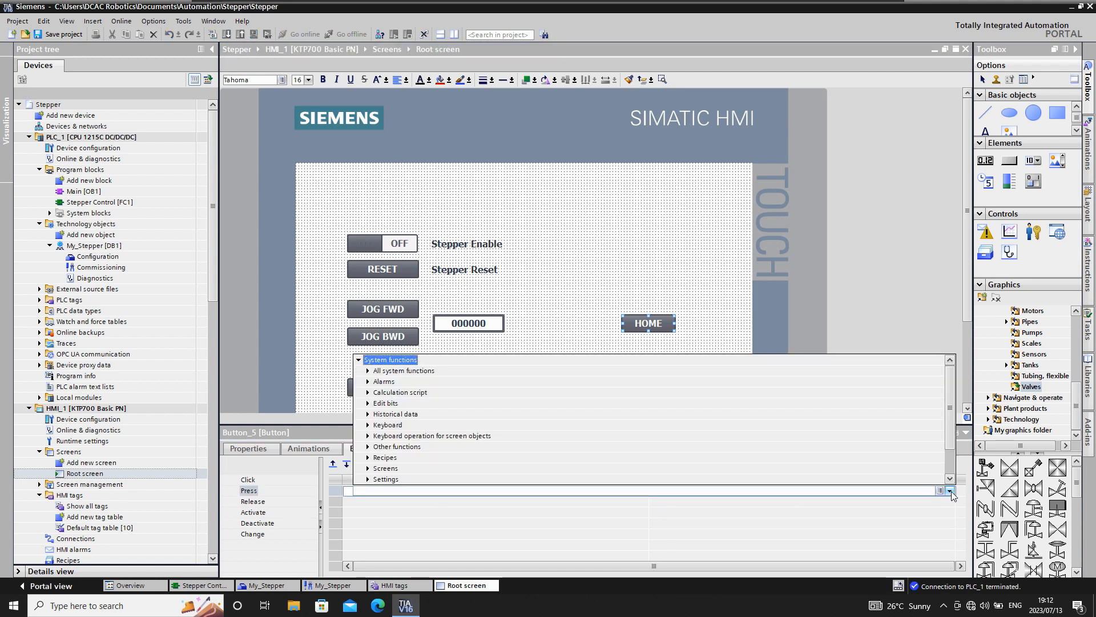
pyautogui.click(367, 403)
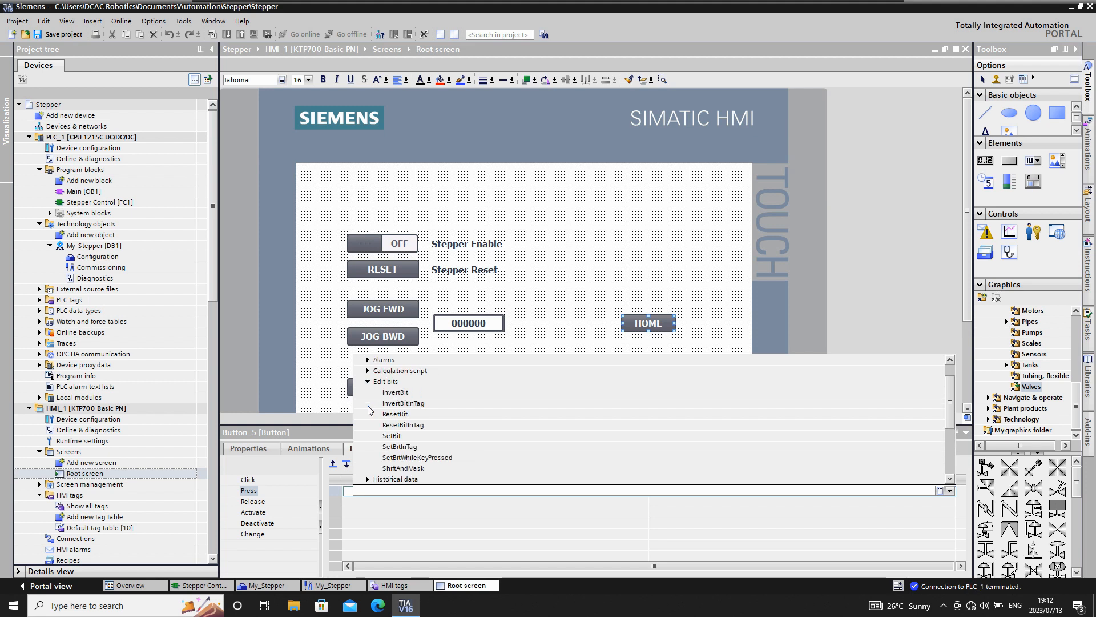
pyautogui.click(392, 435)
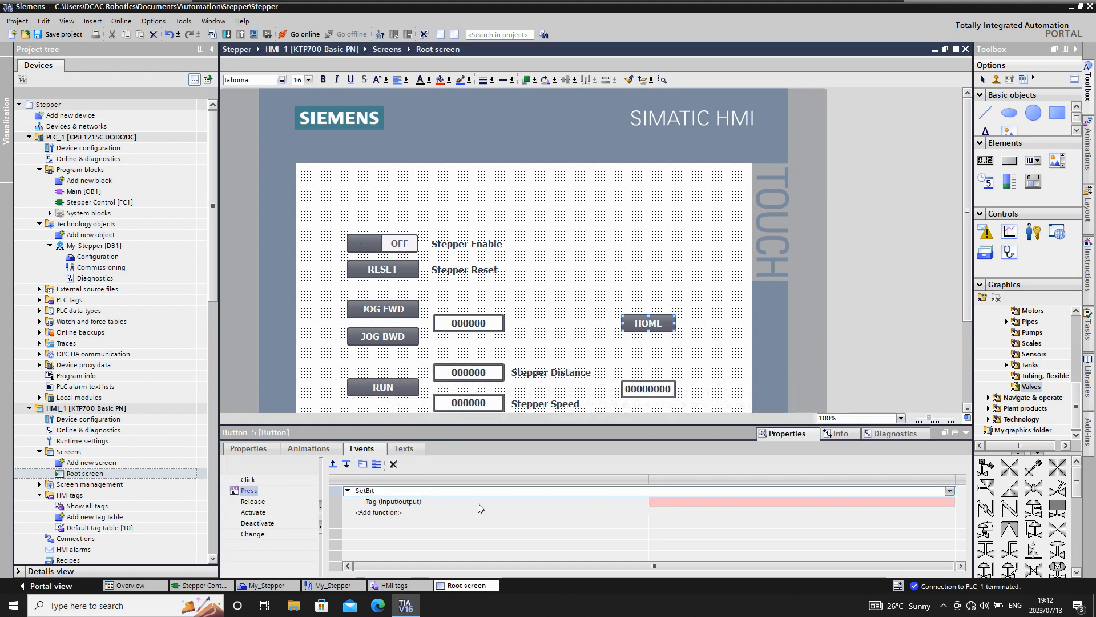
pyautogui.click(759, 503)
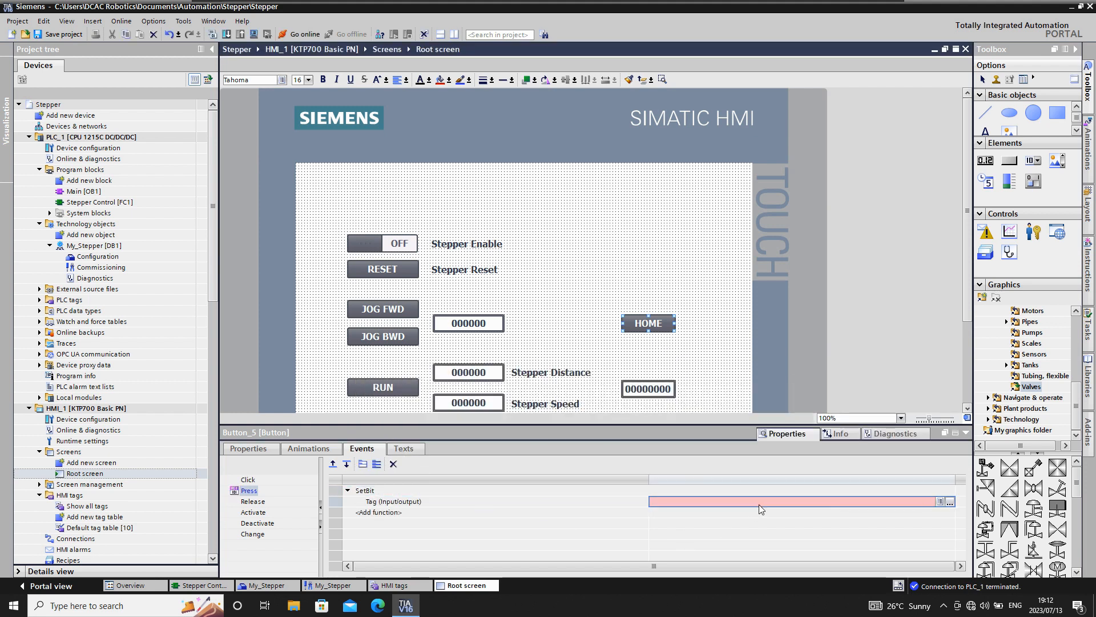
pyautogui.click(939, 502)
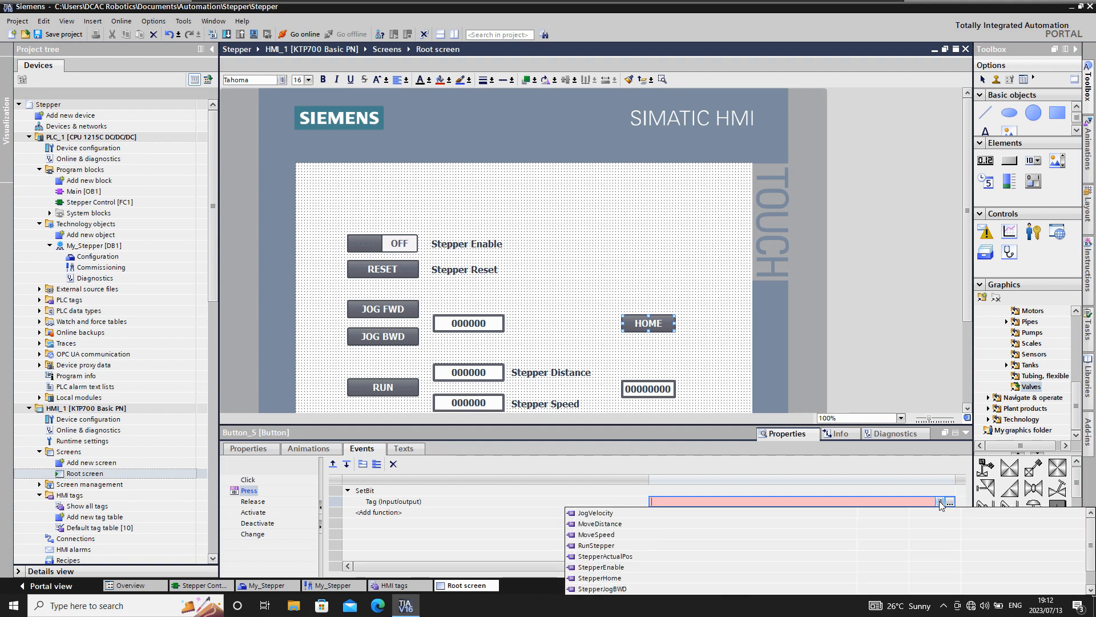
pyautogui.click(619, 578)
# Assign ResetBit on StepperHome to the HOME button's Release event
pyautogui.click(263, 503)
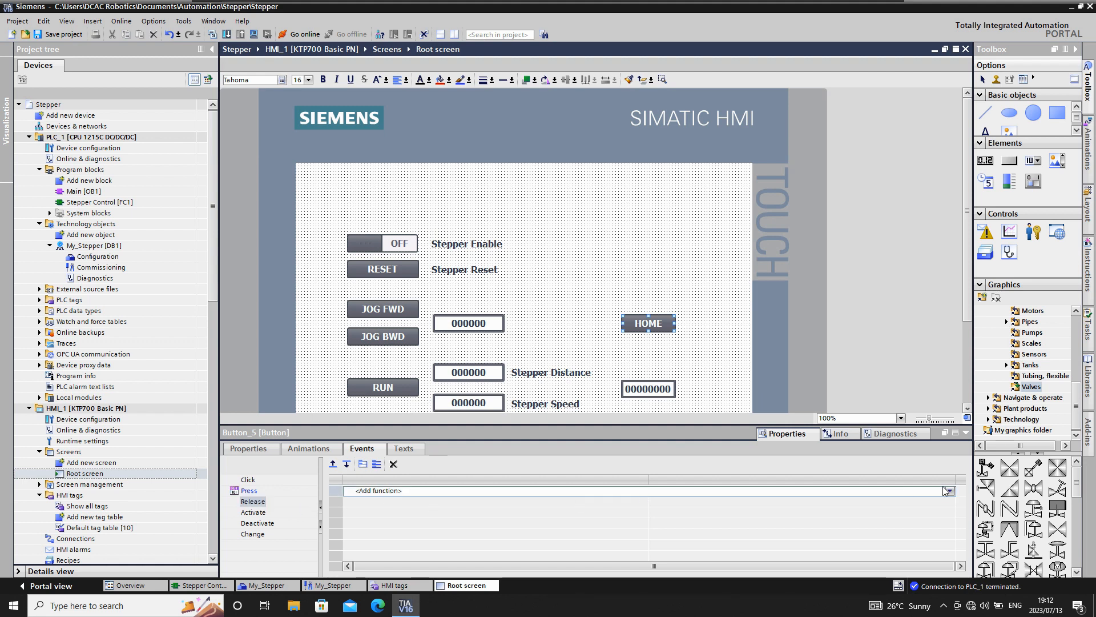
pyautogui.click(950, 491)
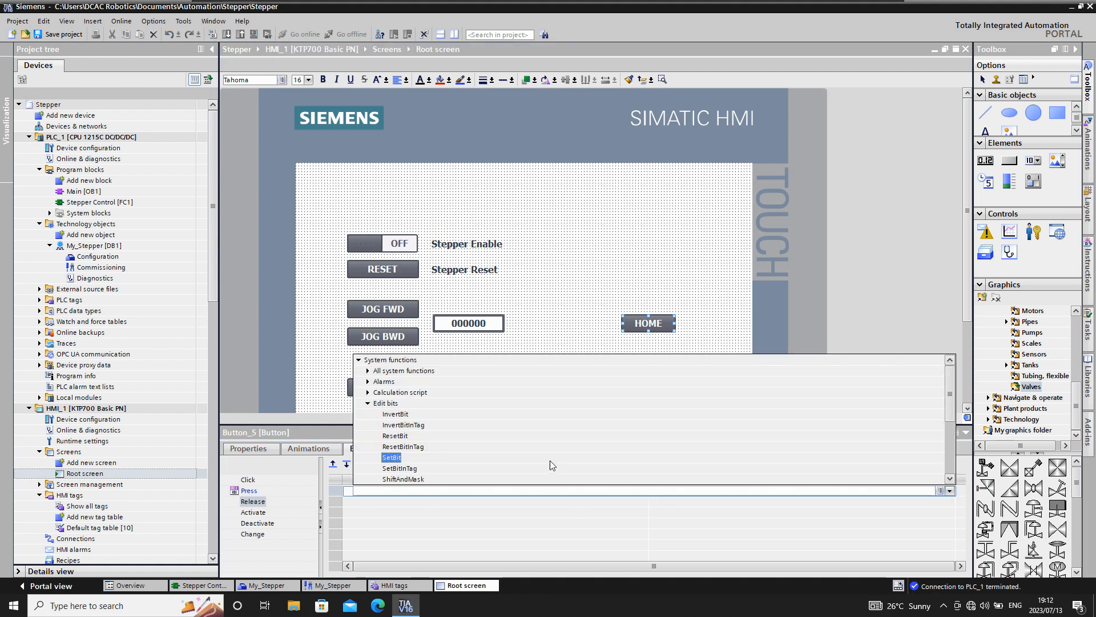
pyautogui.click(403, 436)
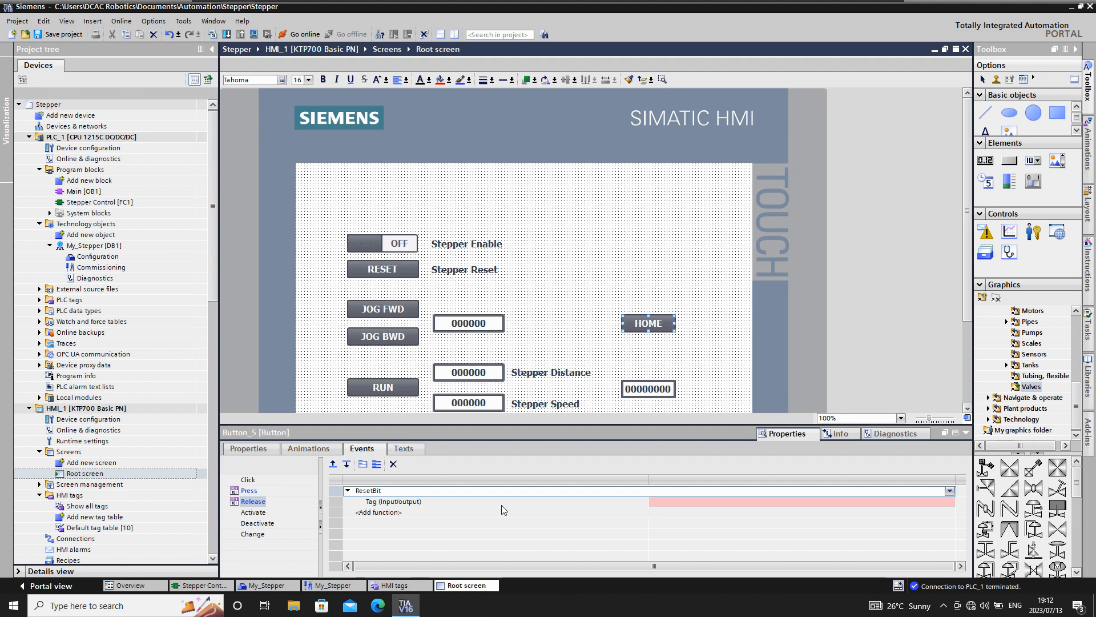
pyautogui.click(666, 501)
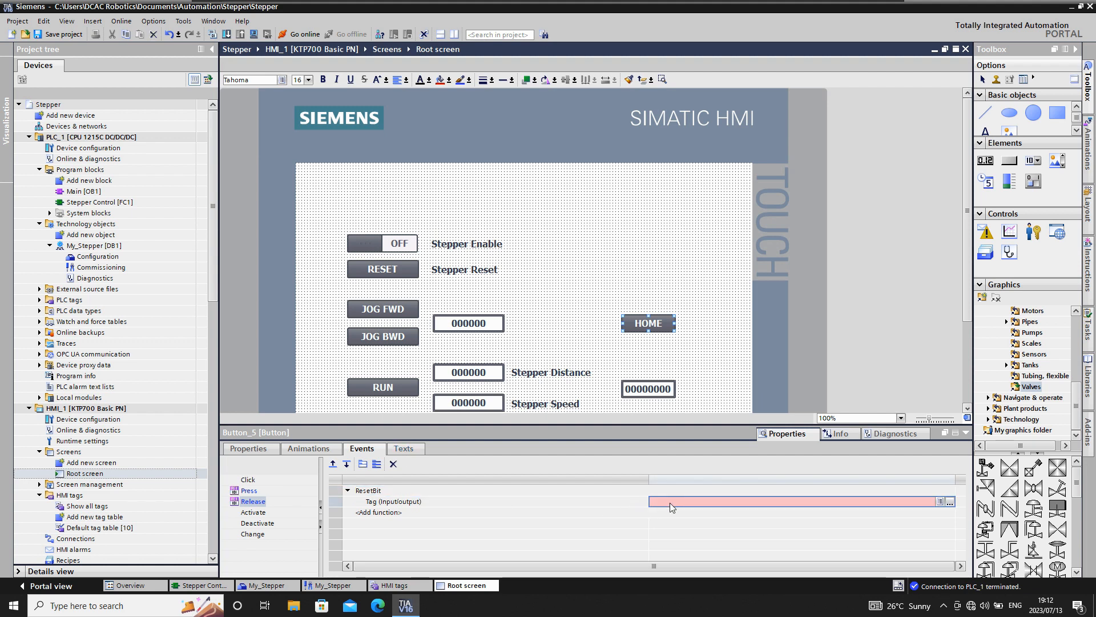
pyautogui.click(940, 501)
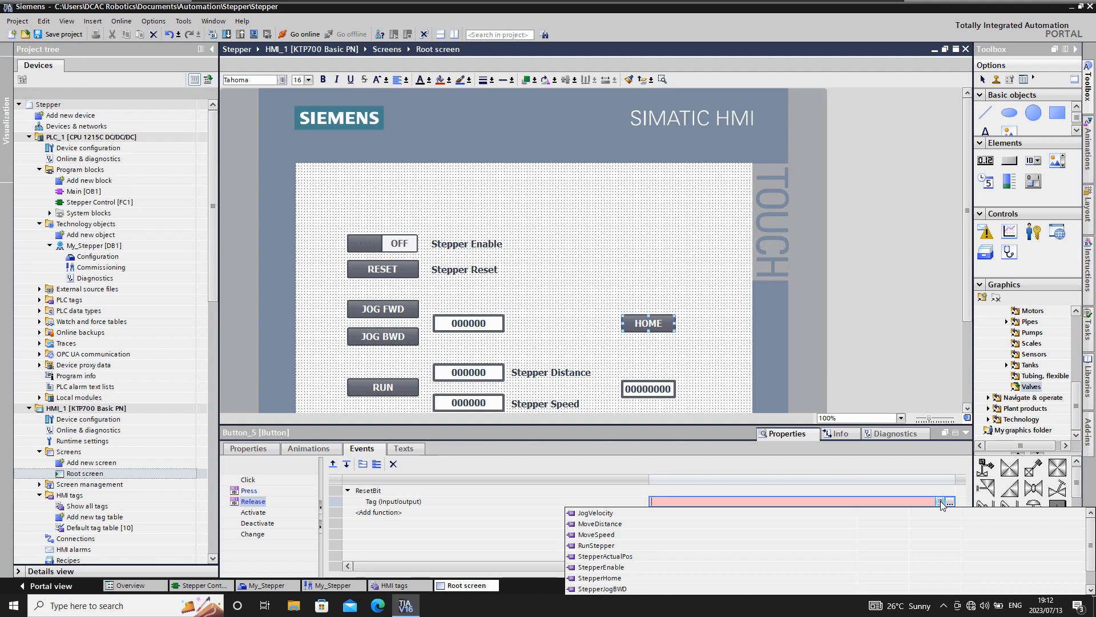
pyautogui.click(657, 578)
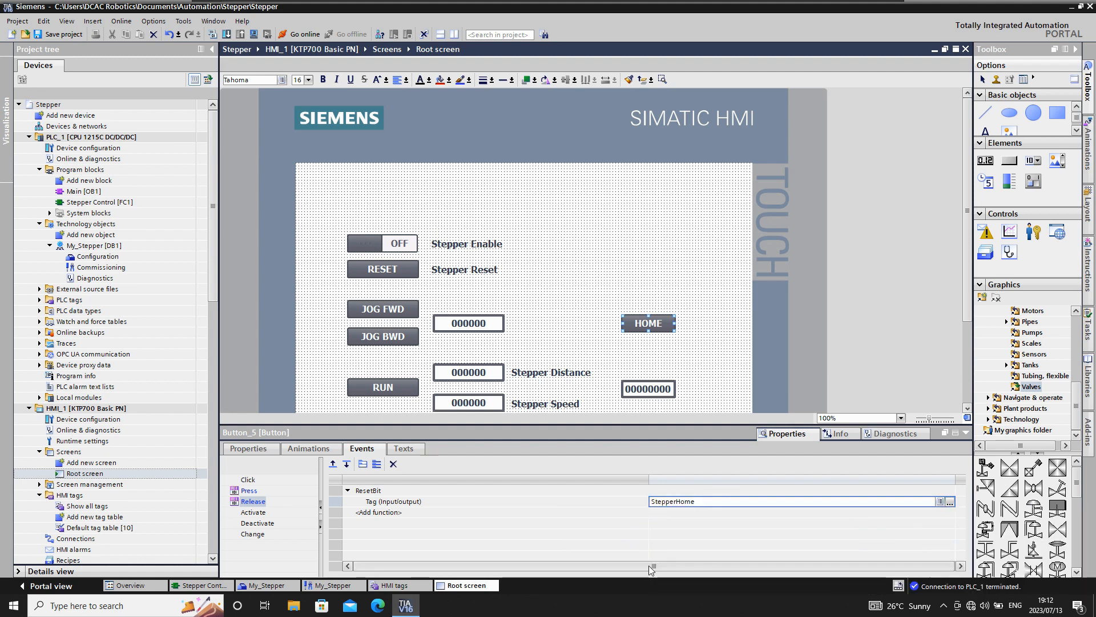
# Download the hardware configuration to PLC_1 and finish the load
pyautogui.rightClick(140, 138)
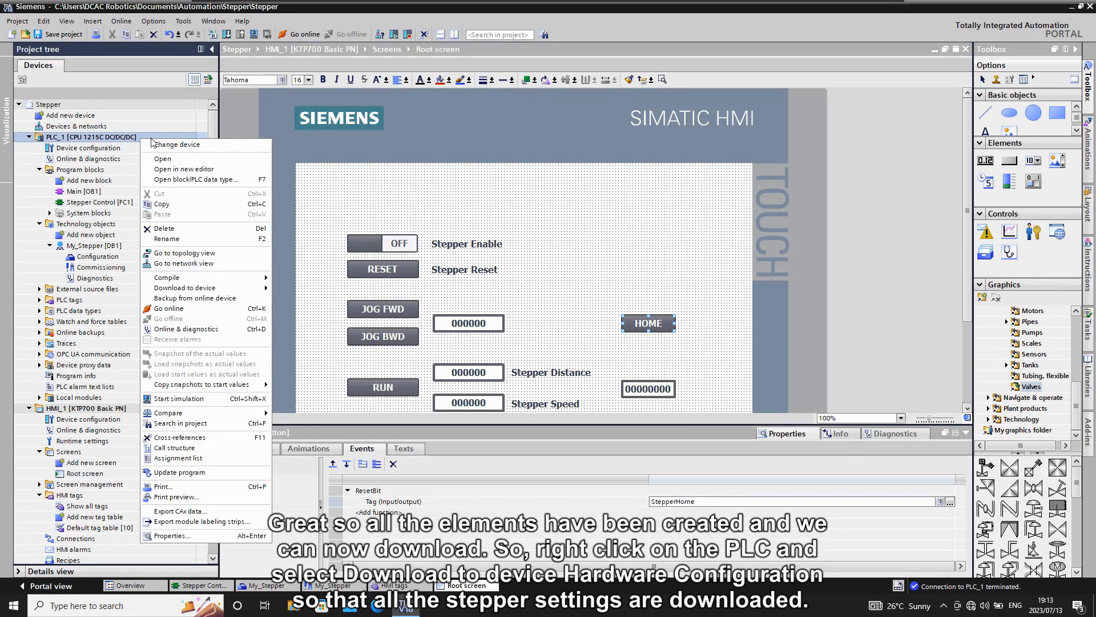
pyautogui.moveTo(234, 292)
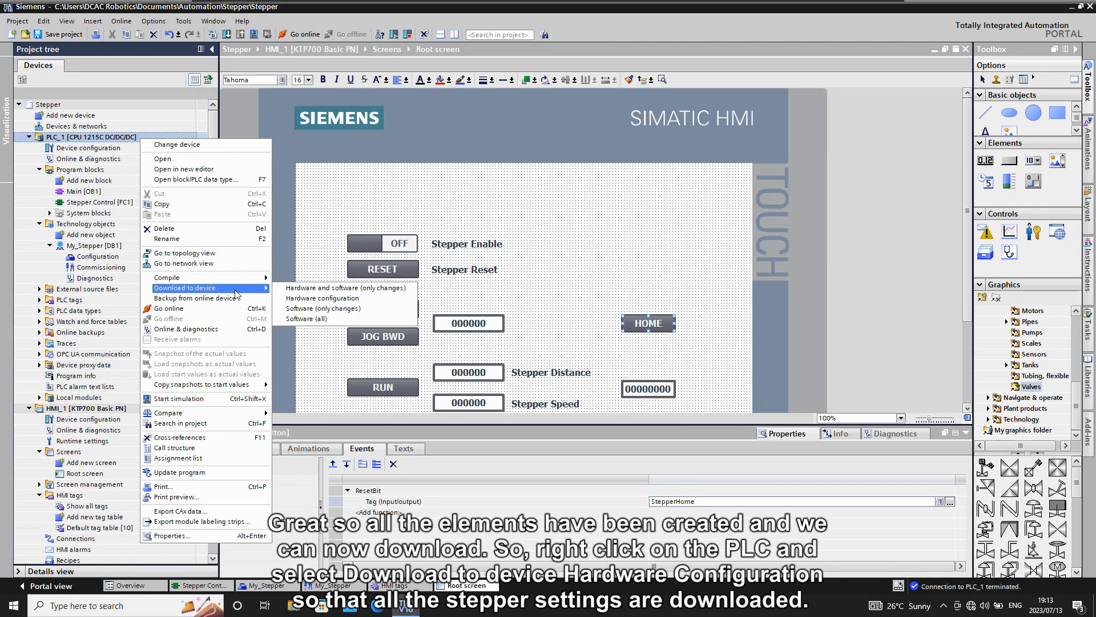
pyautogui.click(321, 298)
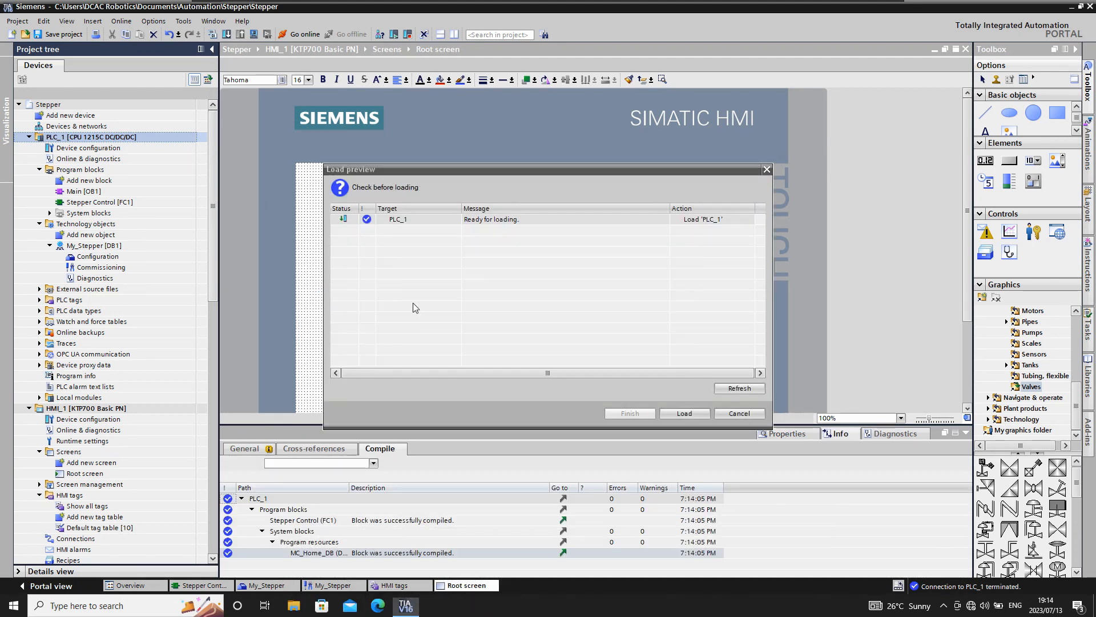
pyautogui.click(675, 411)
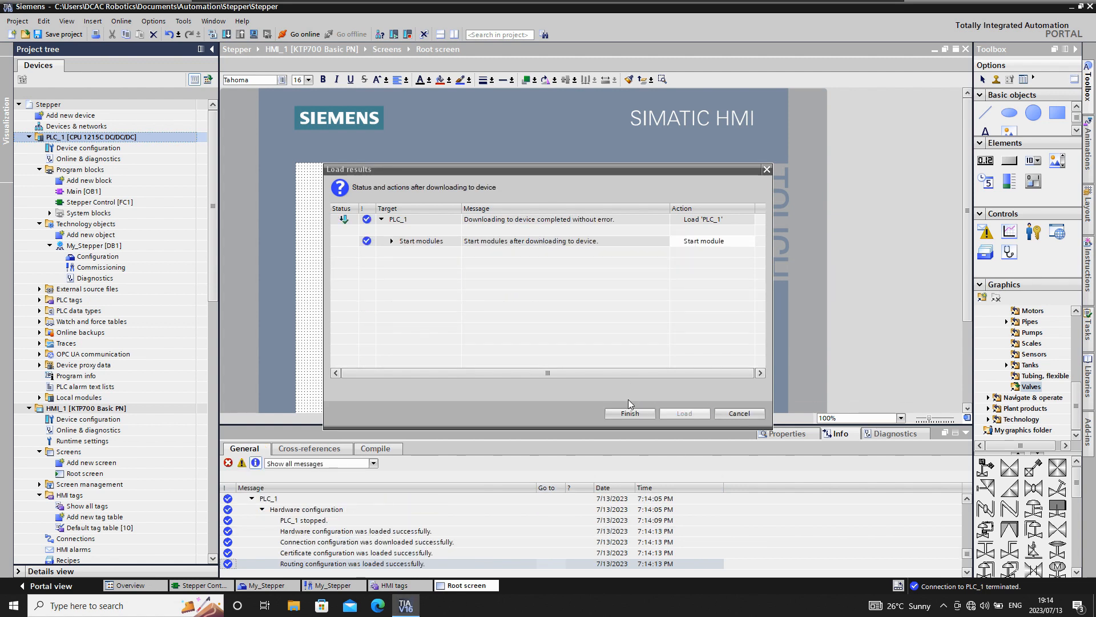
pyautogui.click(629, 413)
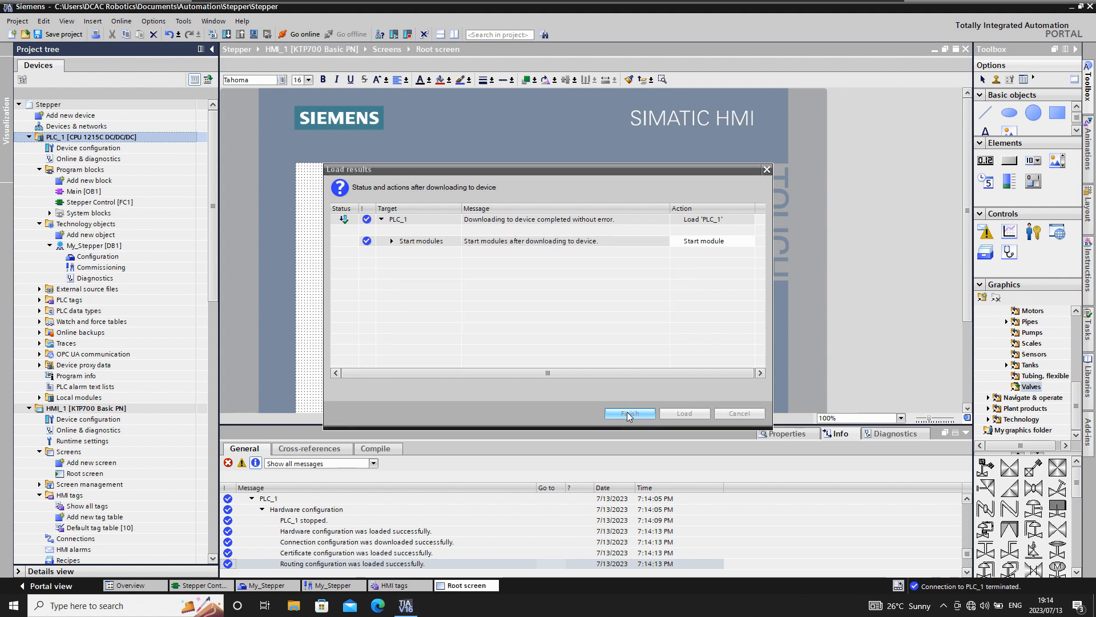
# Download Software (all) to the HMI_1 panel and confirm the load
pyautogui.click(133, 407)
pyautogui.rightClick(132, 407)
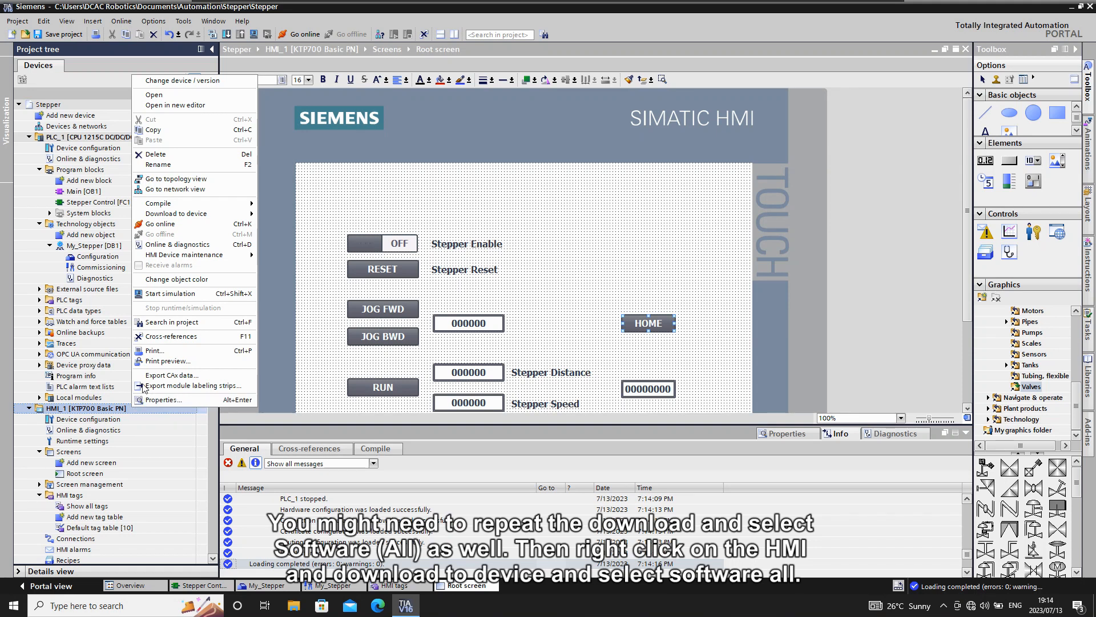
pyautogui.moveTo(170, 219)
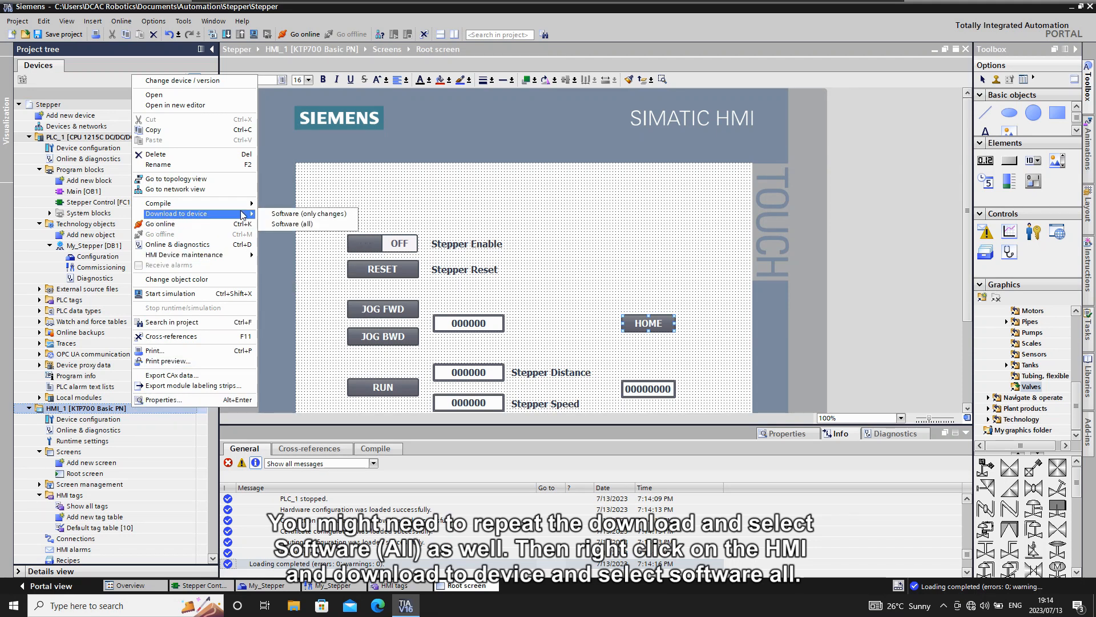
pyautogui.click(289, 224)
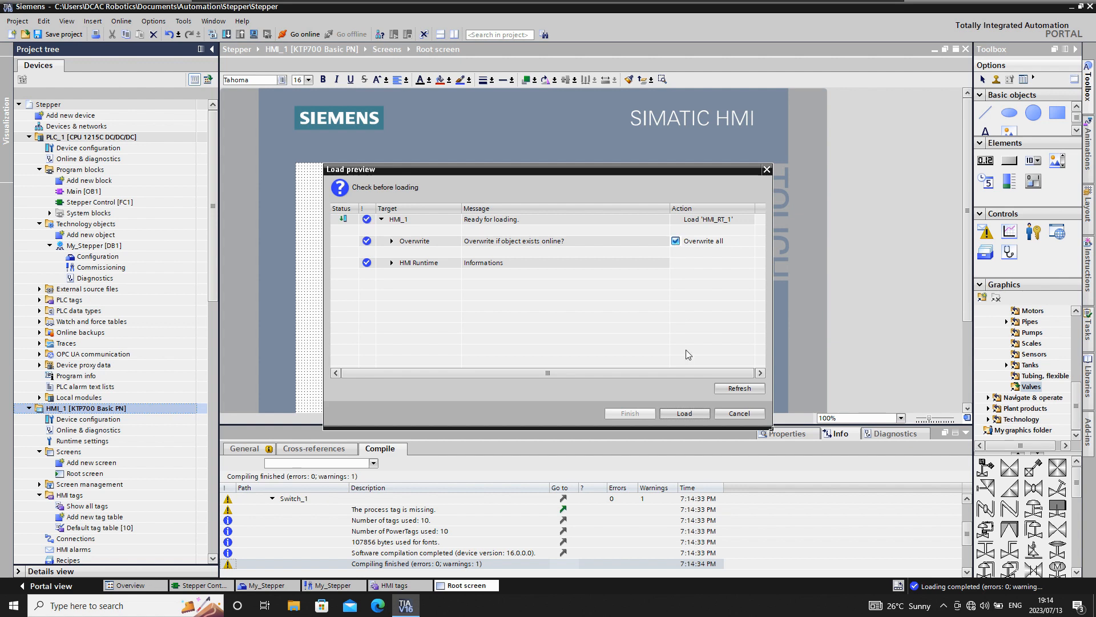
pyautogui.click(686, 413)
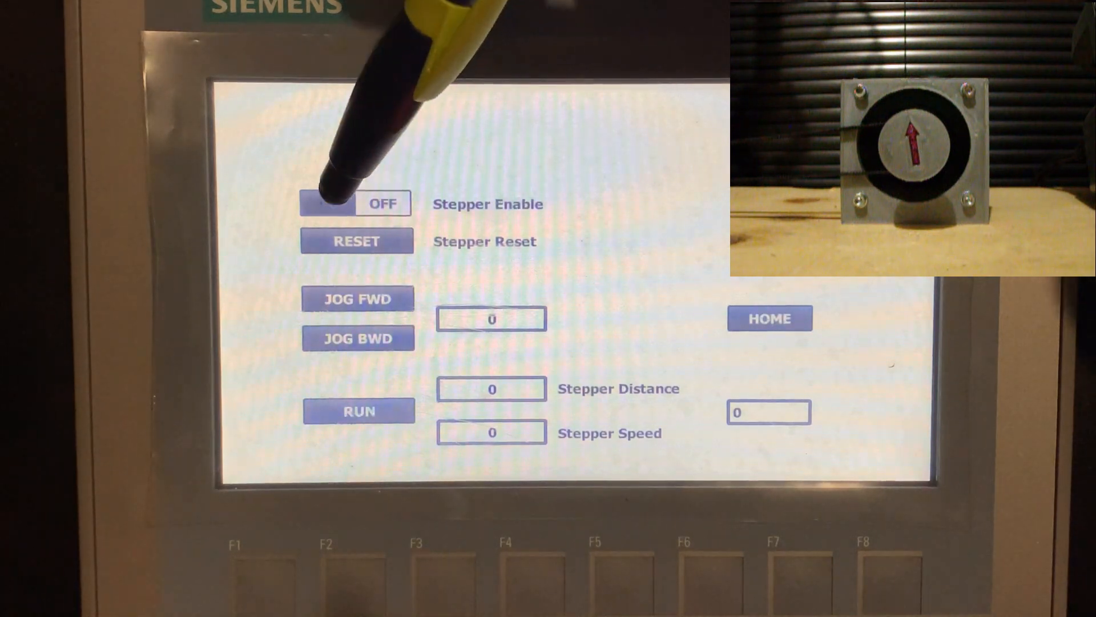
# Switch Stepper Enable on and enter a jog speed of 1000
pyautogui.click(336, 203)
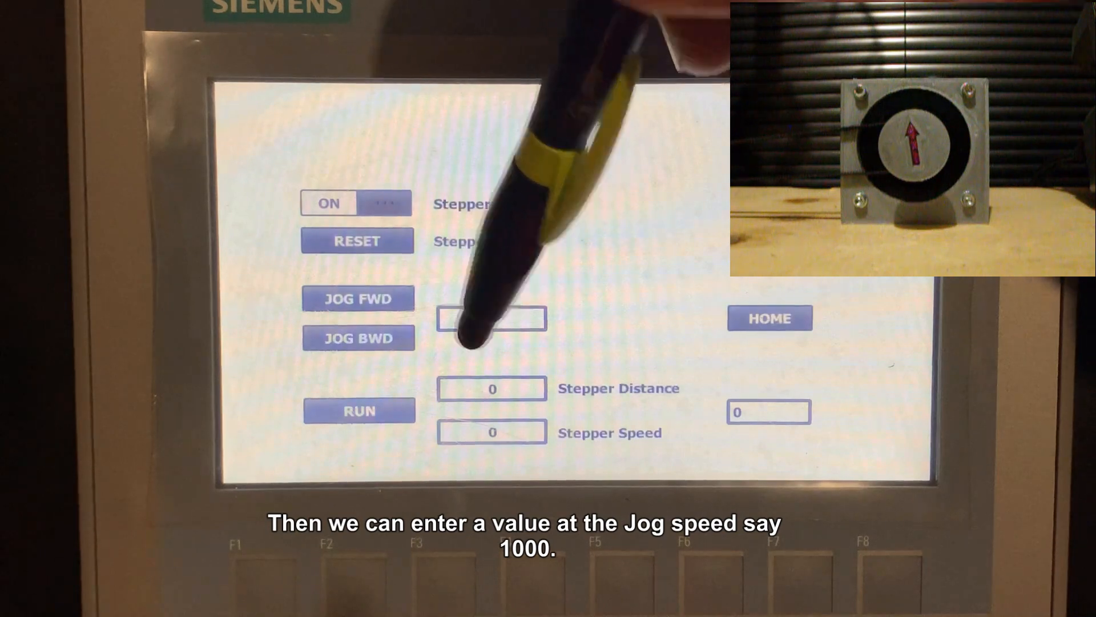
pyautogui.click(467, 320)
pyautogui.click(324, 347)
pyautogui.click(326, 400)
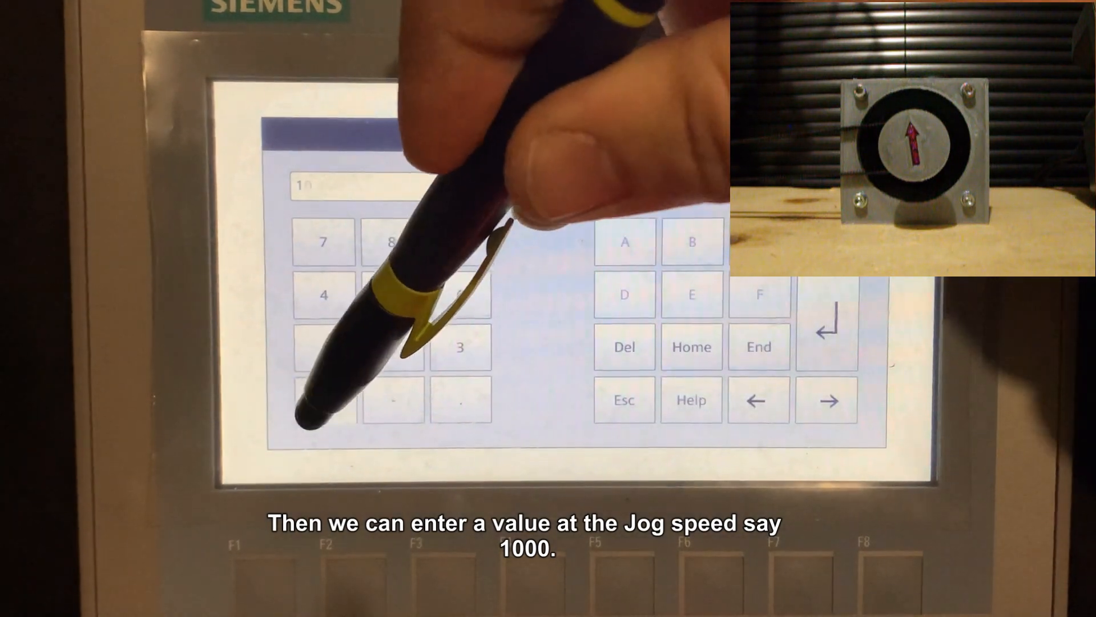
pyautogui.click(325, 400)
pyautogui.click(325, 400)
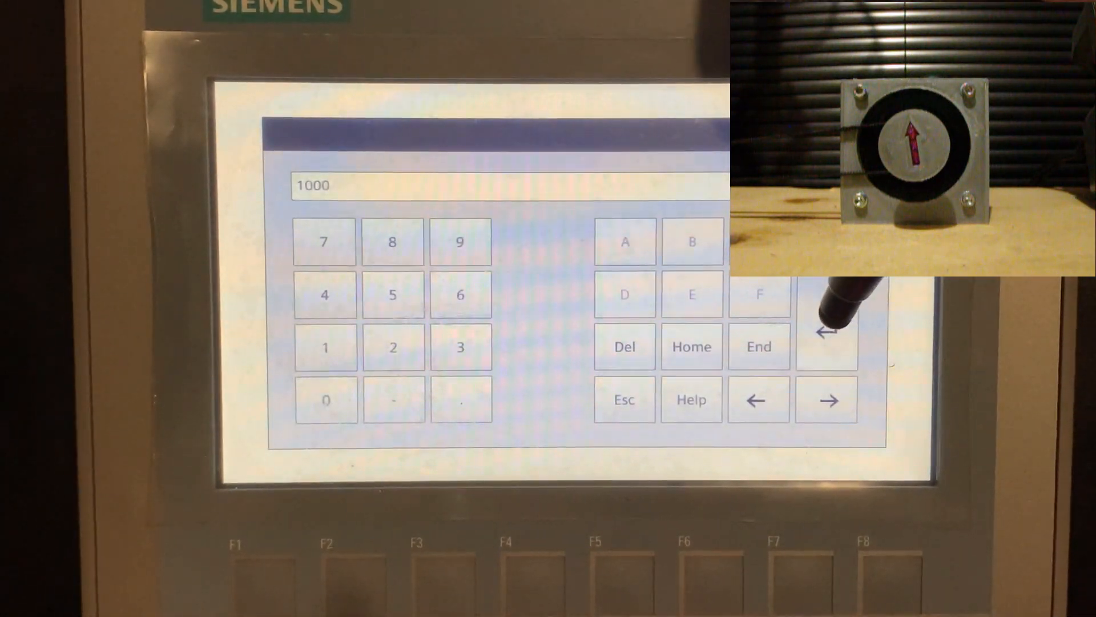
pyautogui.click(828, 320)
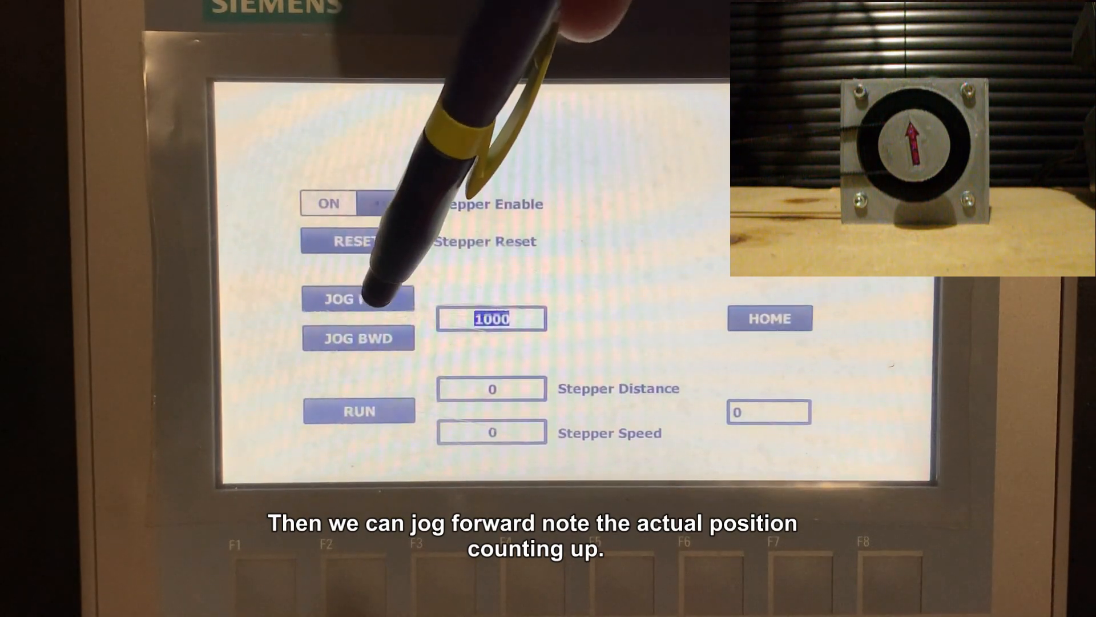
# Jog the stepper forward and backward, then home it to zero
pyautogui.click(378, 298)
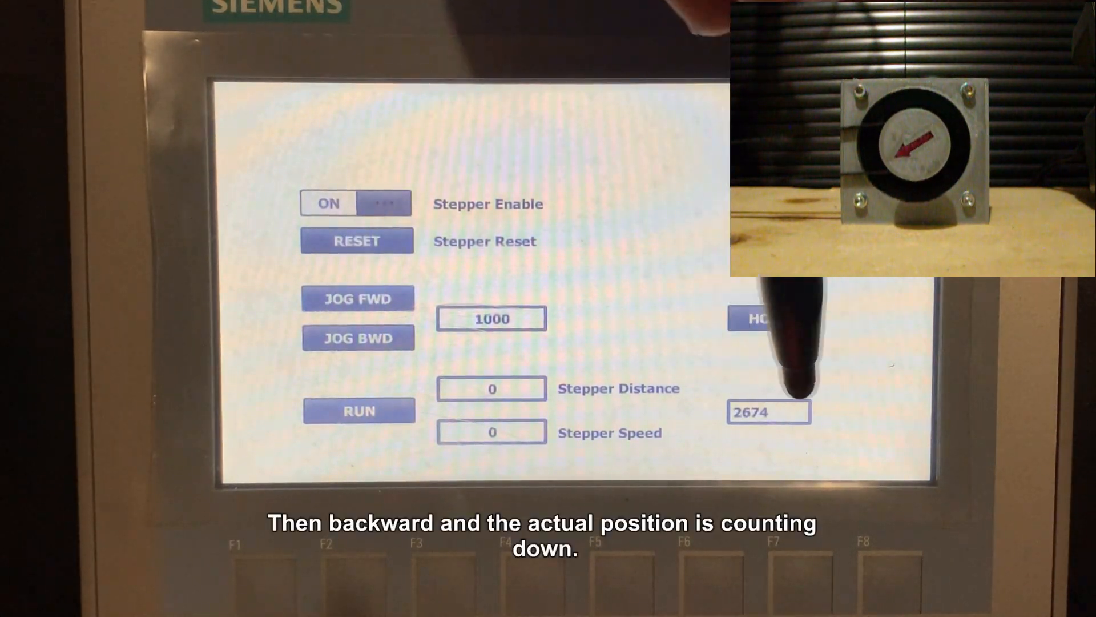
pyautogui.click(355, 341)
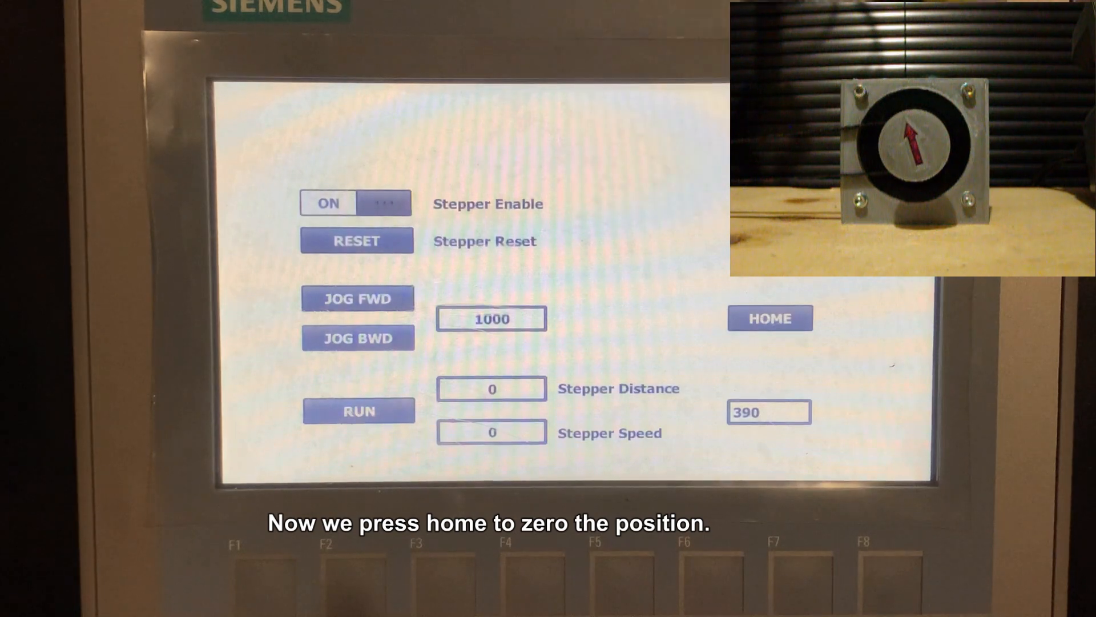
pyautogui.click(771, 323)
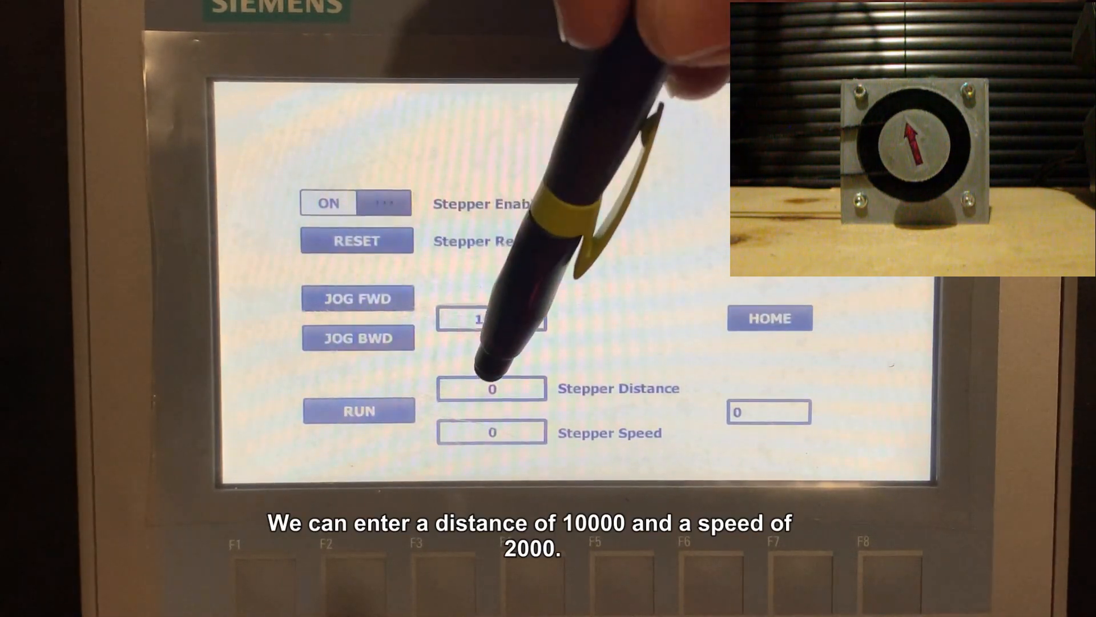
# Enter a Stepper Distance of 10000 on the panel
pyautogui.click(491, 389)
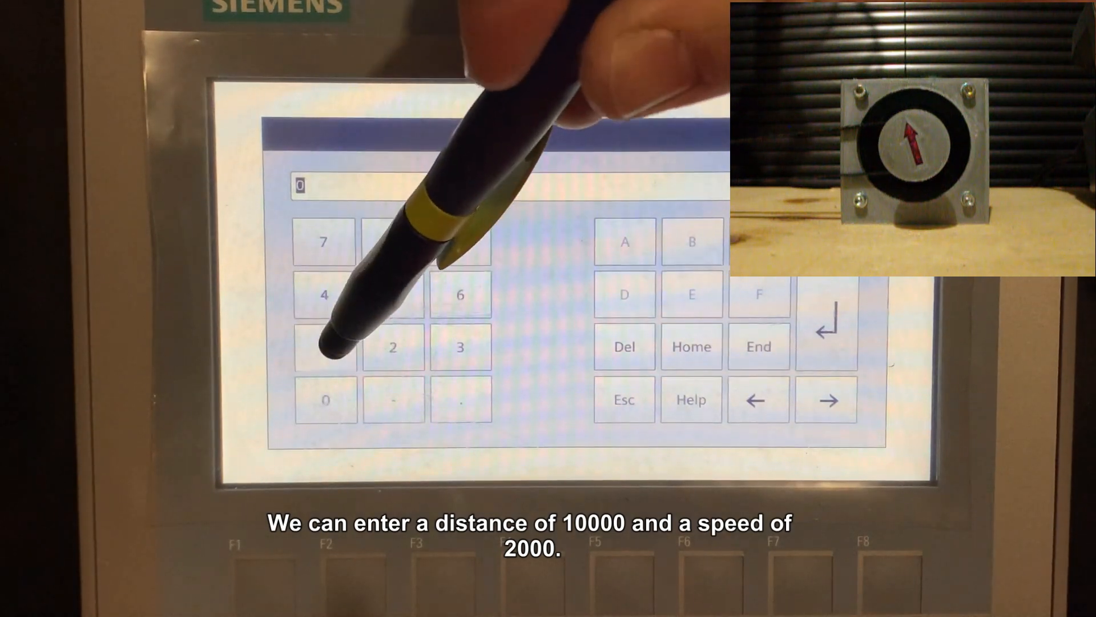
pyautogui.click(325, 346)
pyautogui.click(325, 400)
pyautogui.click(326, 400)
pyautogui.click(325, 400)
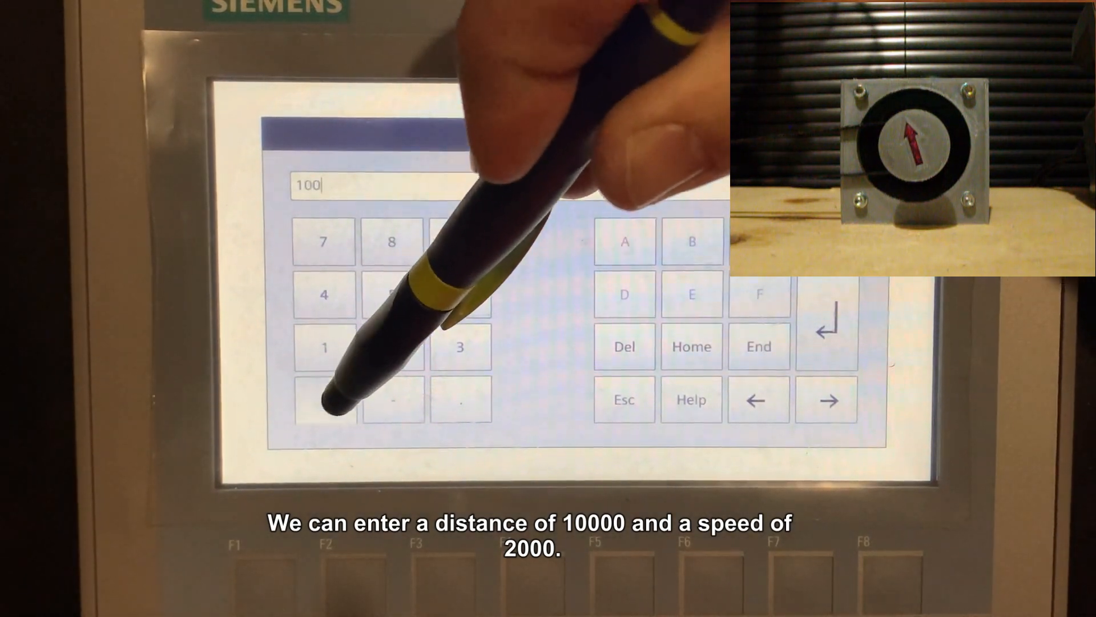
pyautogui.click(325, 399)
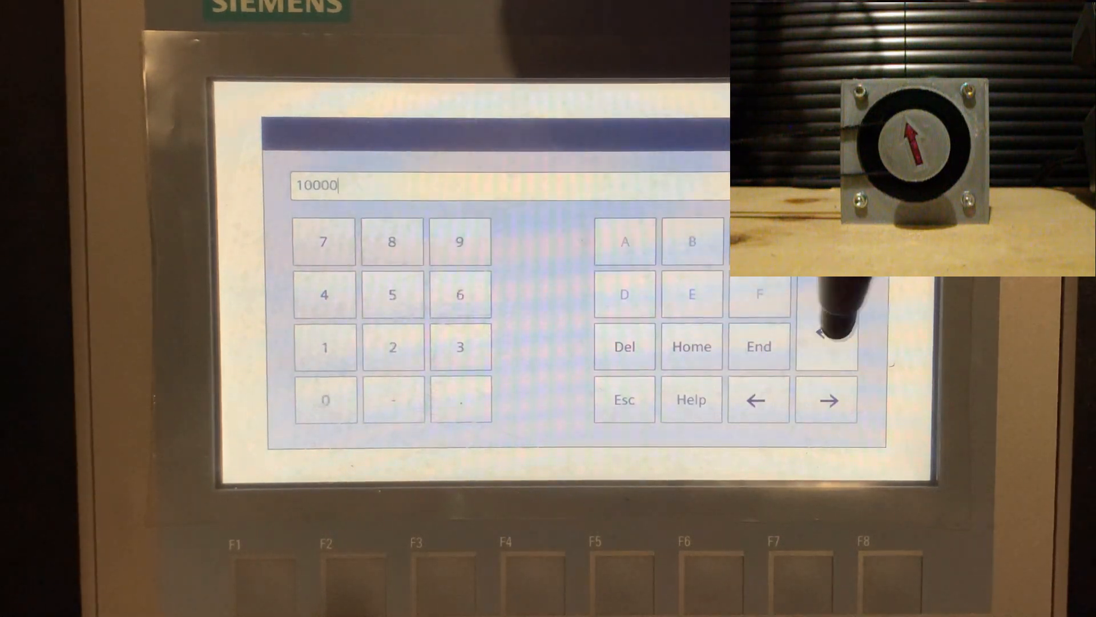
pyautogui.click(828, 322)
# Set Stepper Speed to 2000 and run the stepper to 10000
pyautogui.click(491, 431)
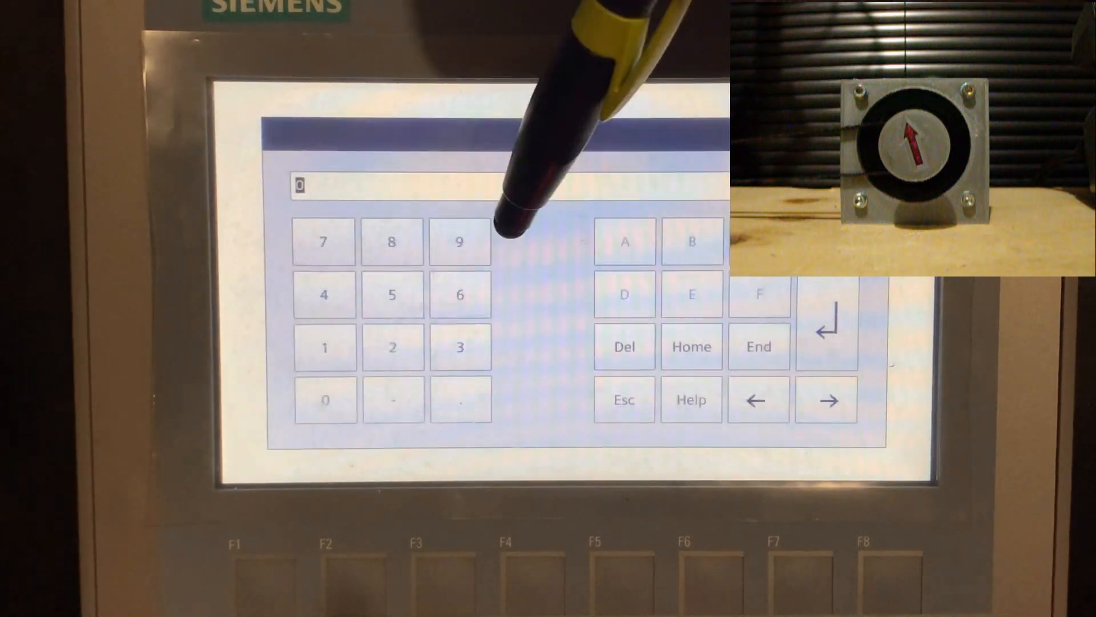
pyautogui.click(393, 347)
pyautogui.click(319, 402)
pyautogui.click(320, 403)
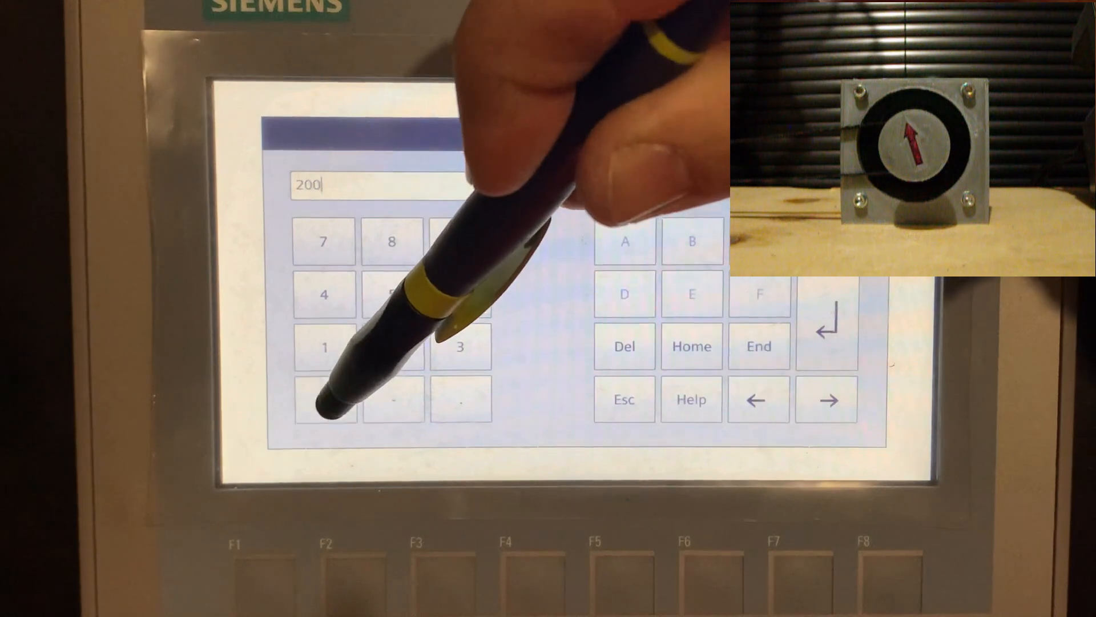
pyautogui.click(319, 402)
pyautogui.click(827, 323)
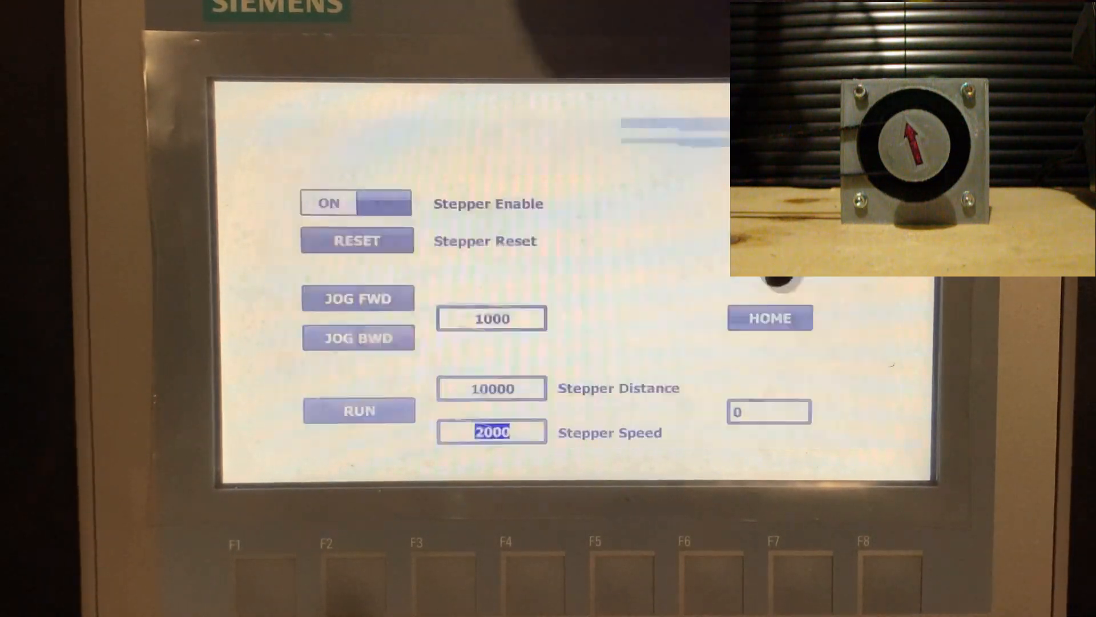
pyautogui.click(366, 412)
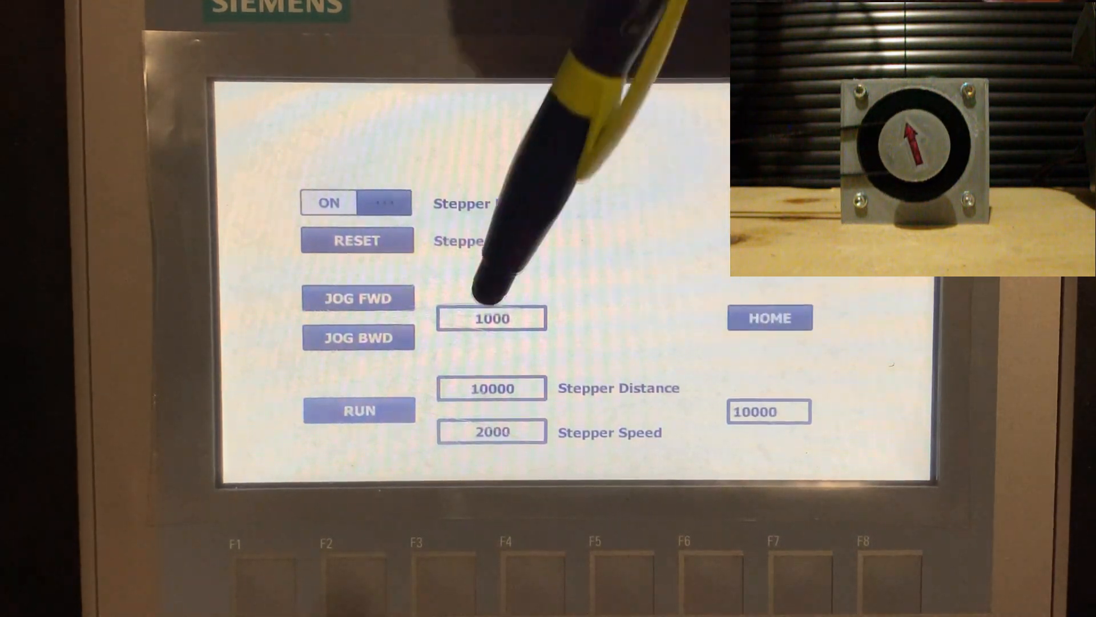
# Change Stepper Distance to 2000 and run the stepper back
pyautogui.click(492, 389)
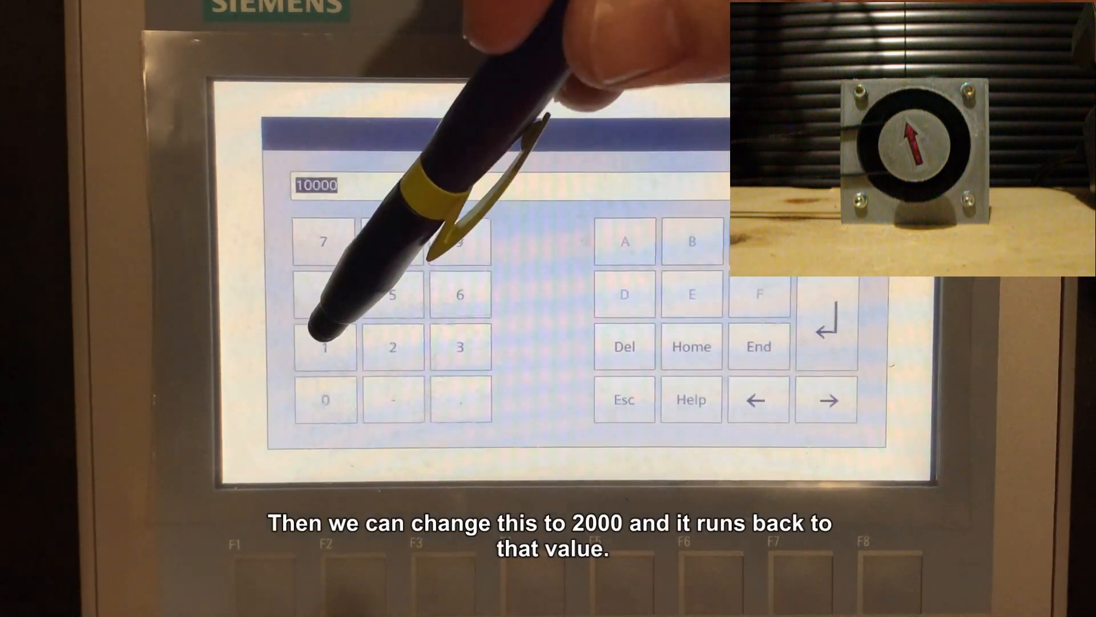
pyautogui.click(392, 347)
pyautogui.click(325, 399)
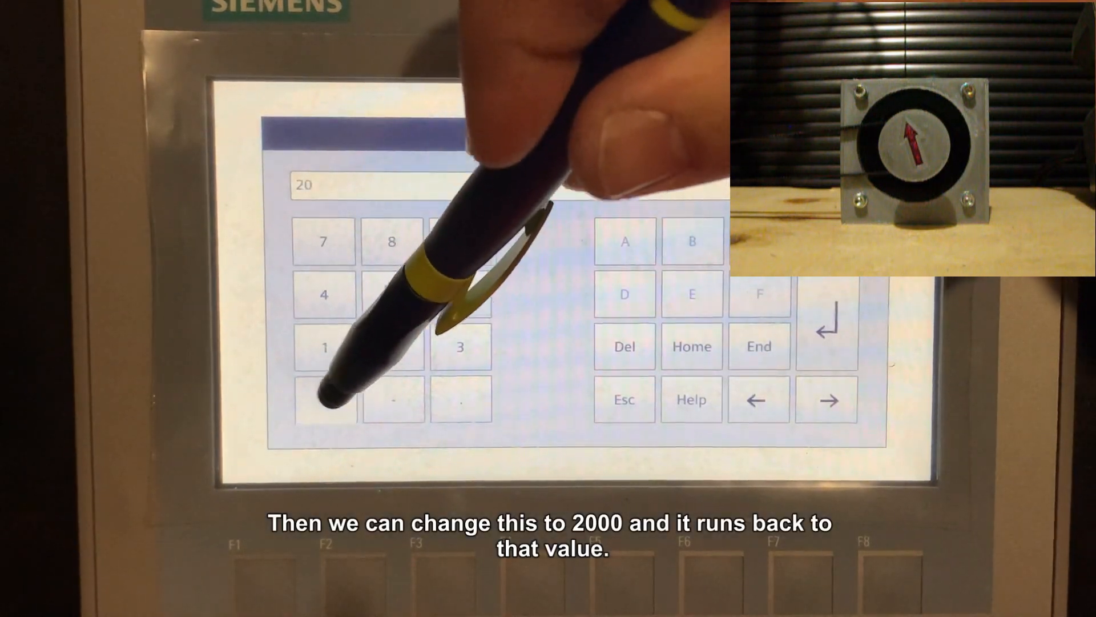
pyautogui.click(326, 400)
pyautogui.click(325, 399)
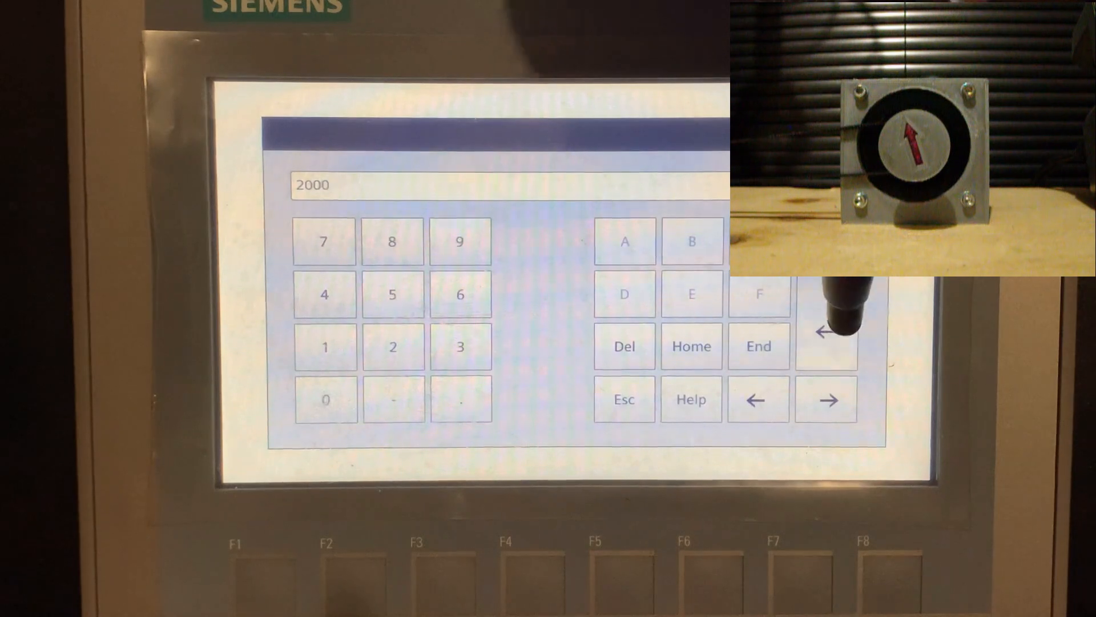
pyautogui.click(826, 323)
pyautogui.click(361, 411)
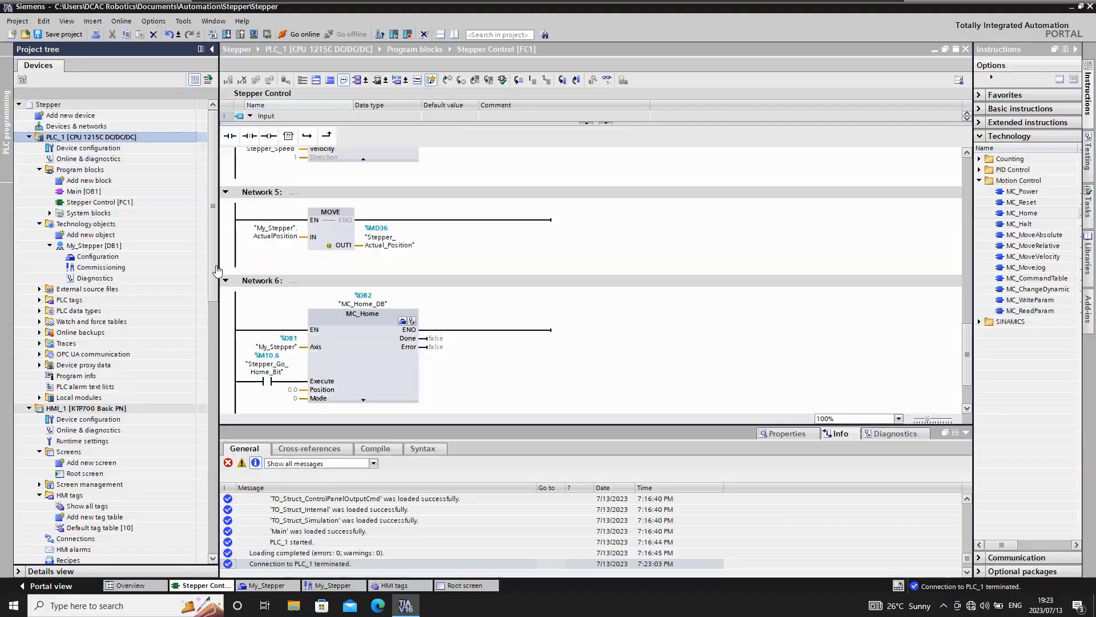
# Check My_Stepper's hardware limit switches are disabled, then reopen the Stepper Control block
pyautogui.doubleClick(110, 258)
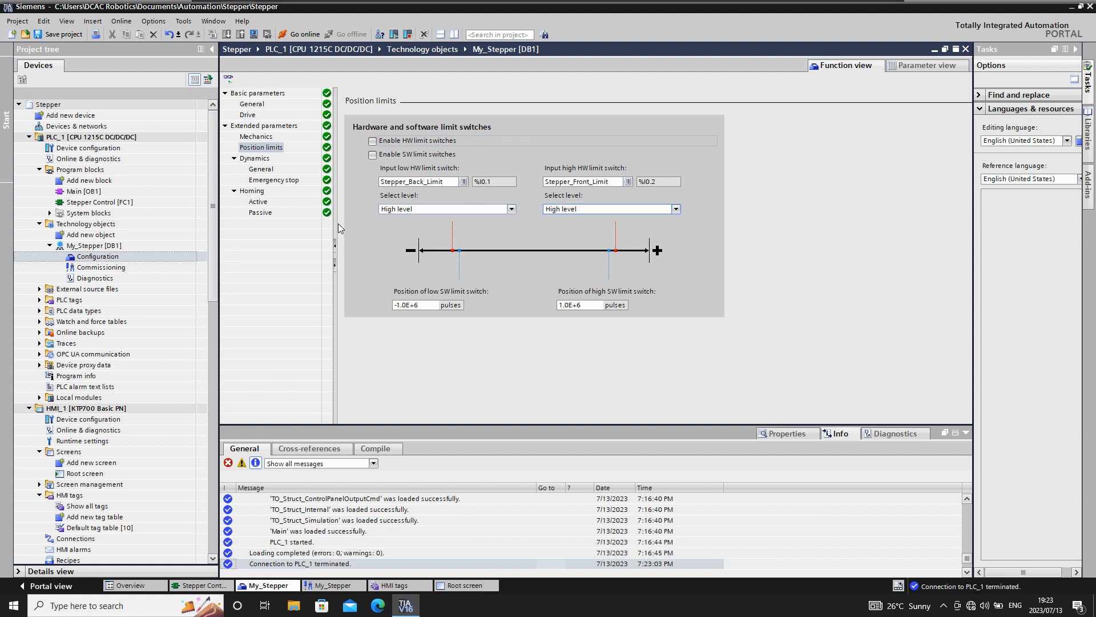
pyautogui.click(202, 586)
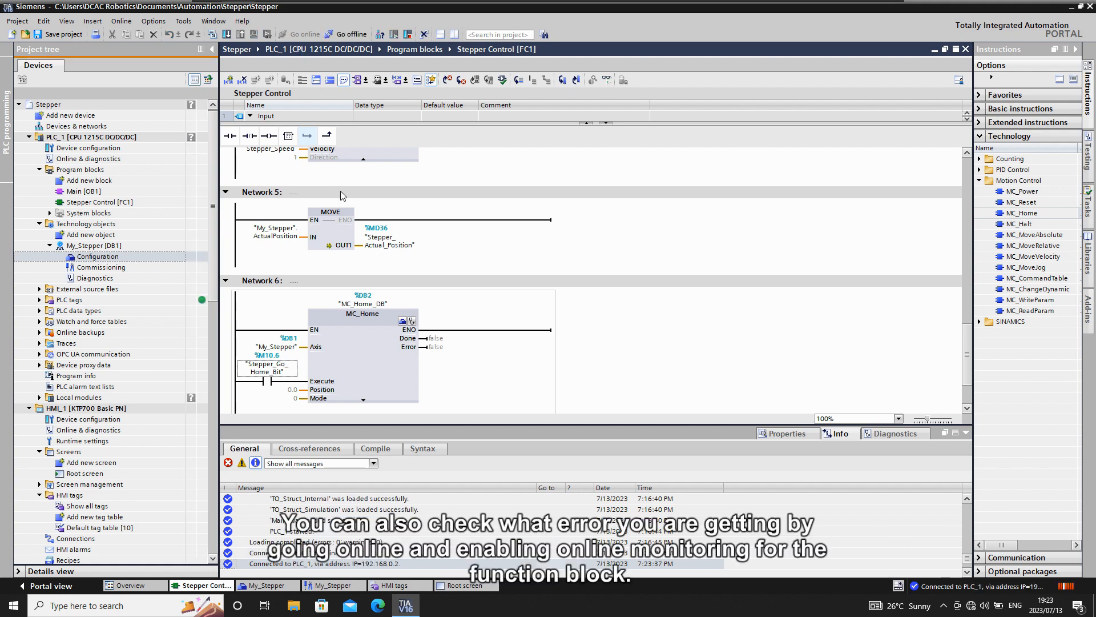
# Switch on live monitoring for the FC1 Stepper Control block
pyautogui.scroll(2, 365, 207)
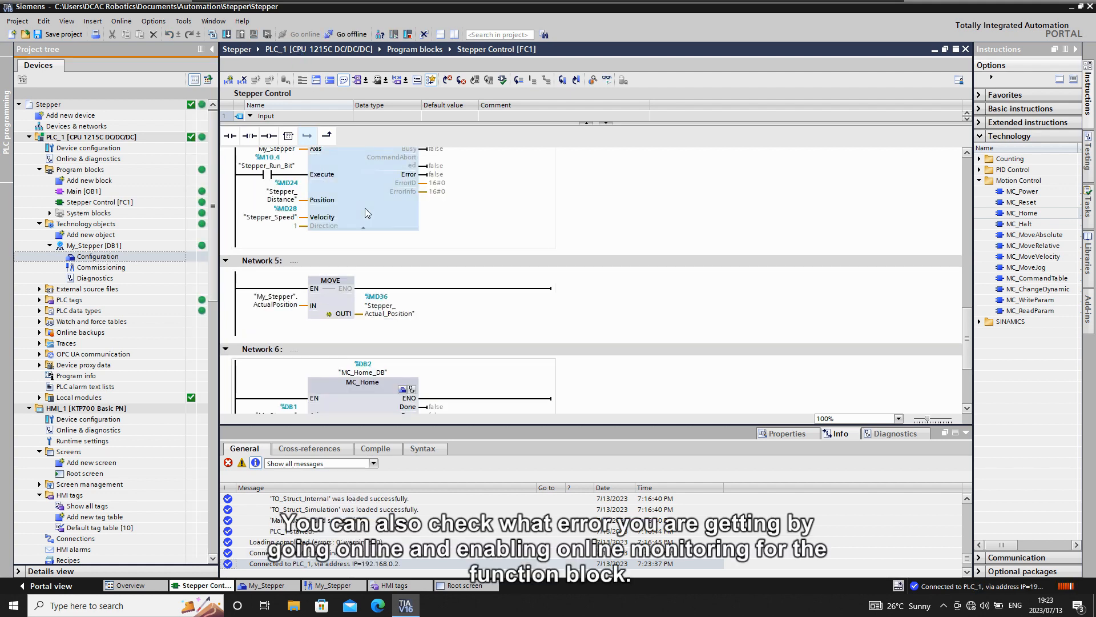
pyautogui.scroll(10, 365, 208)
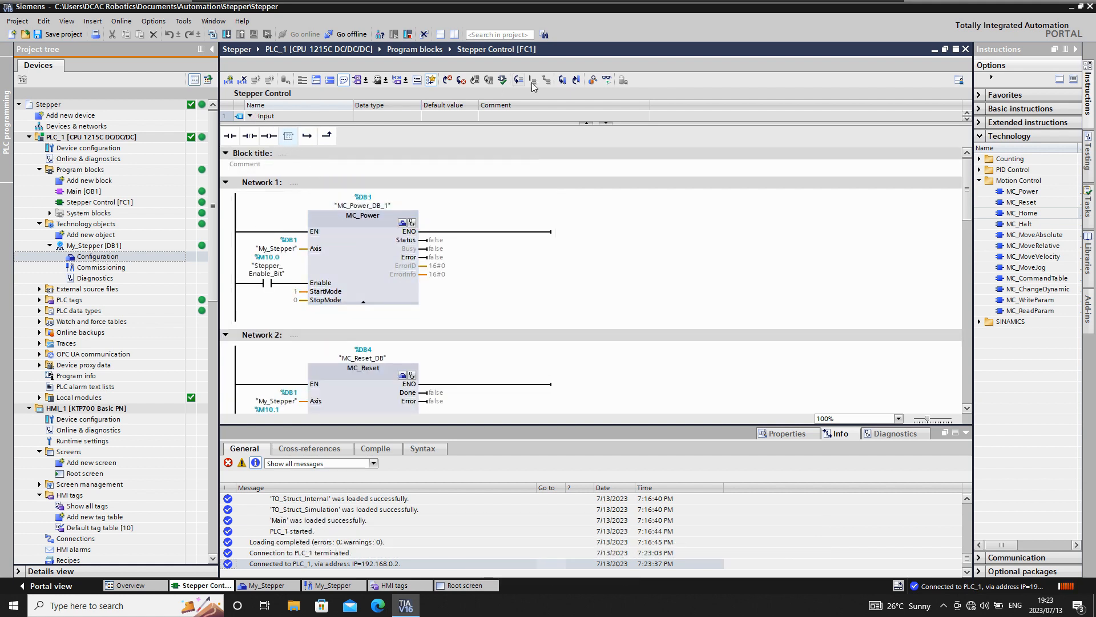
pyautogui.click(609, 81)
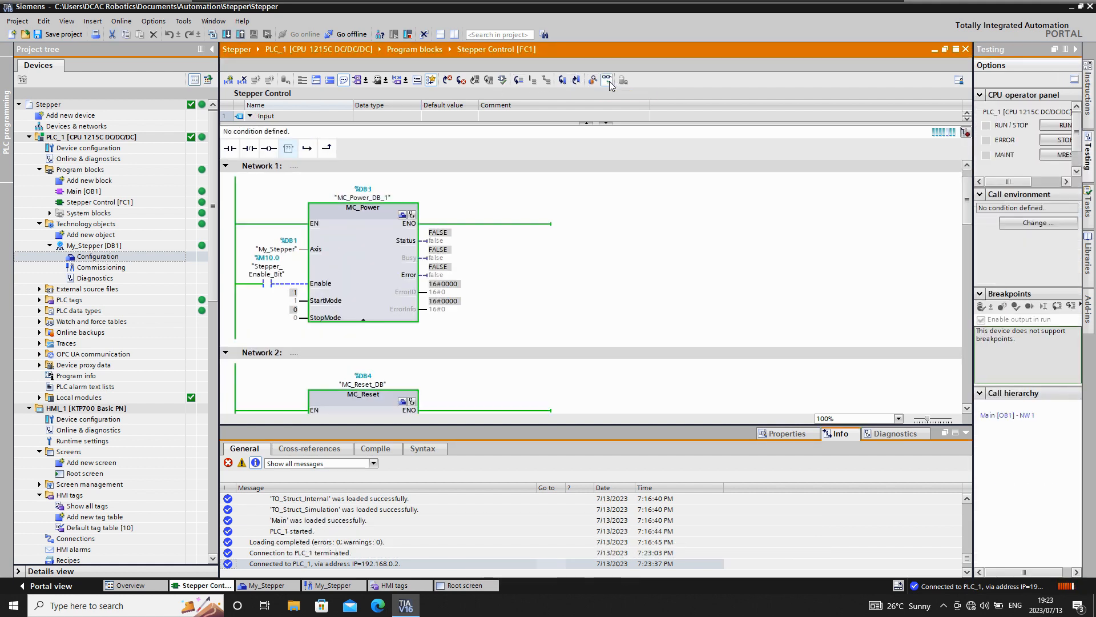
# Inspect MC_Power's Stepper_Enable_Bit input and Error output, and compare with error 16#8204 'Axis is not homed'
pyautogui.click(389, 284)
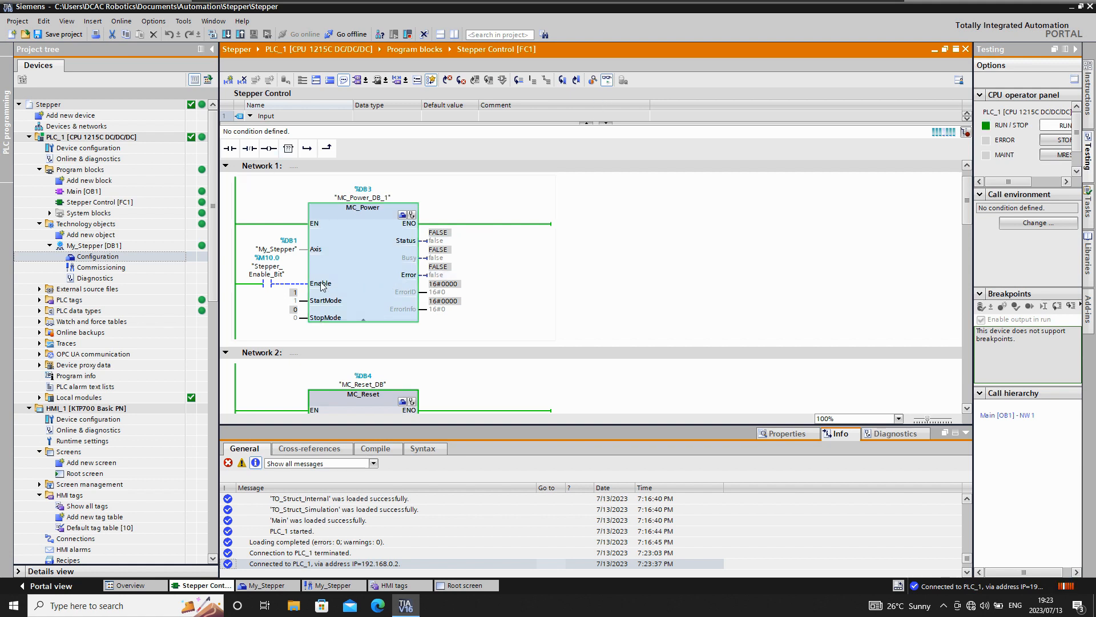
pyautogui.click(272, 284)
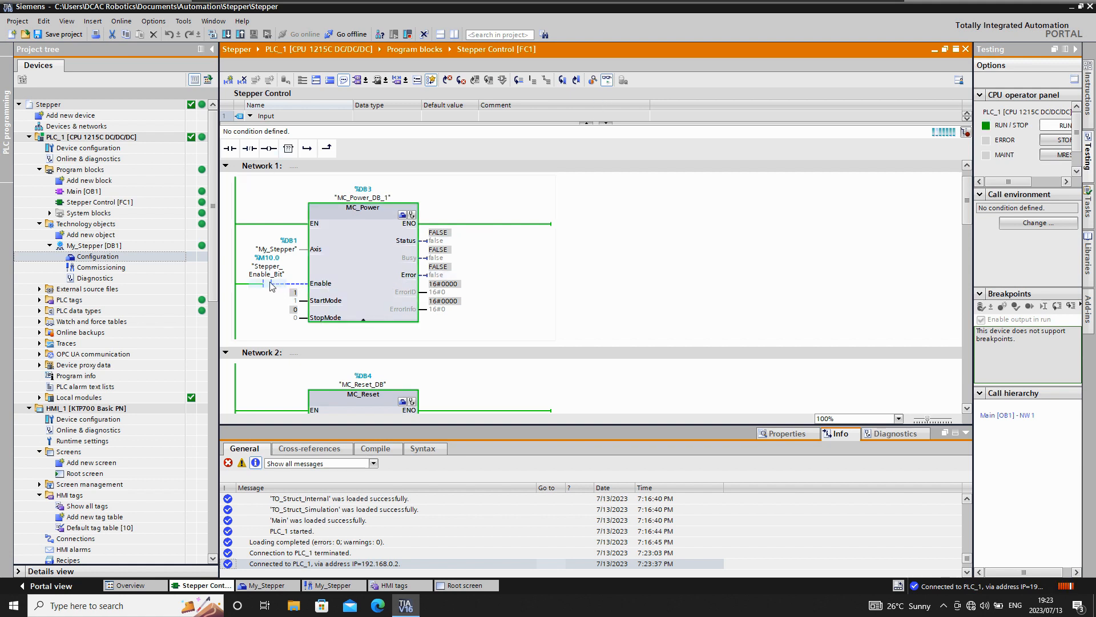
pyautogui.click(439, 277)
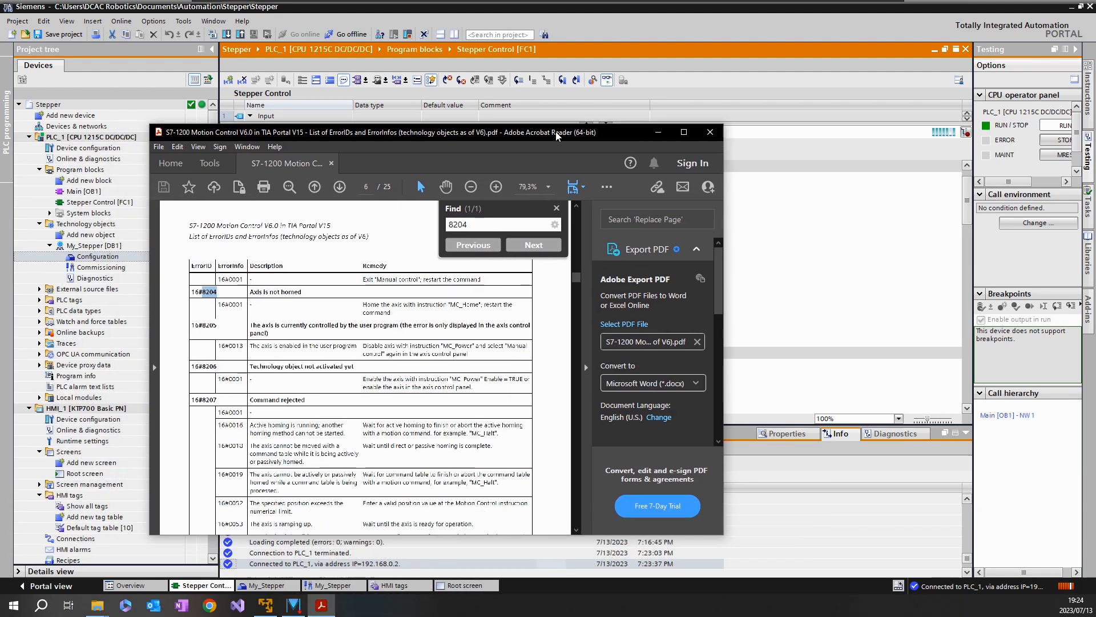
pyautogui.moveTo(557, 136); pyautogui.dragTo(637, 96)
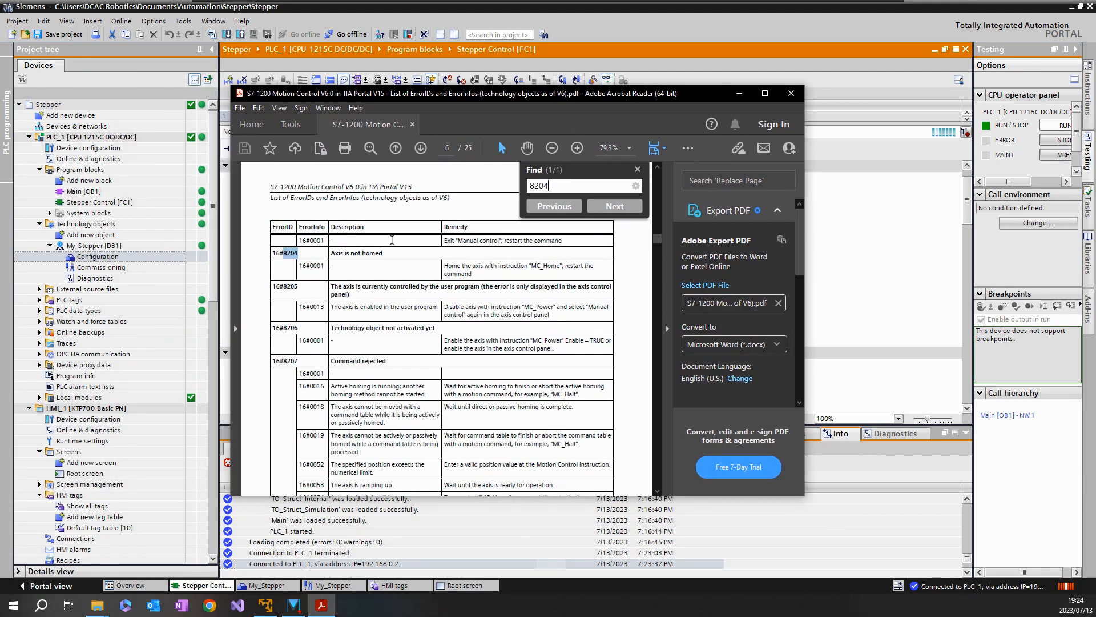